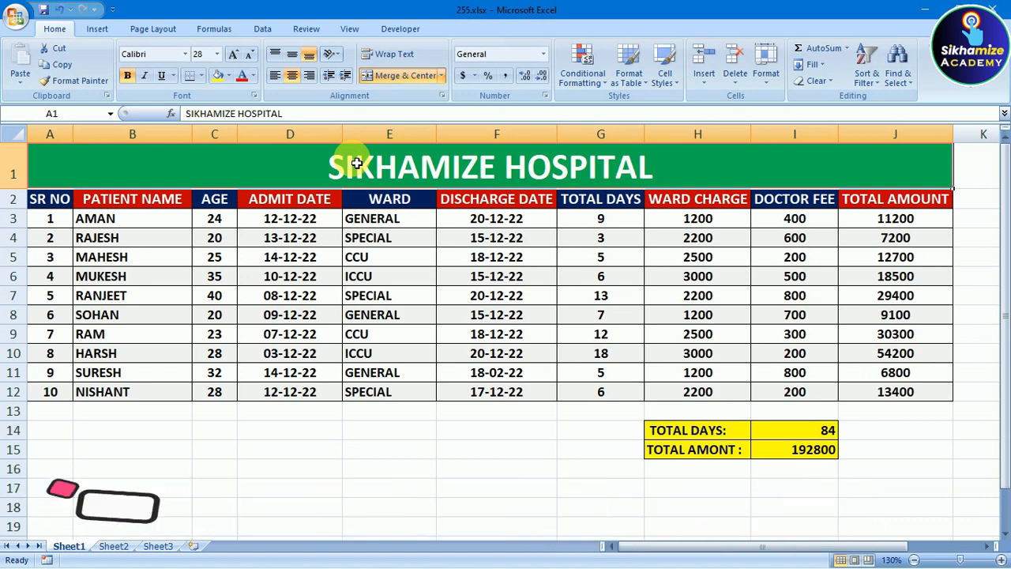
Examine the SIKHAMIZE HOSPITAL title and the table's columns from SR NO through TOTAL DAYS
click(369, 414)
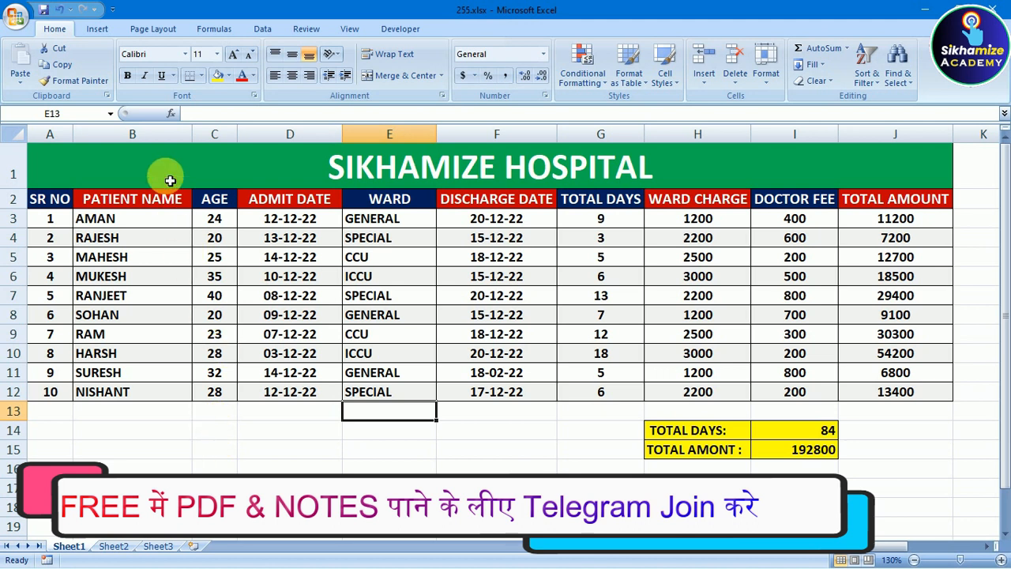
click(229, 173)
click(252, 466)
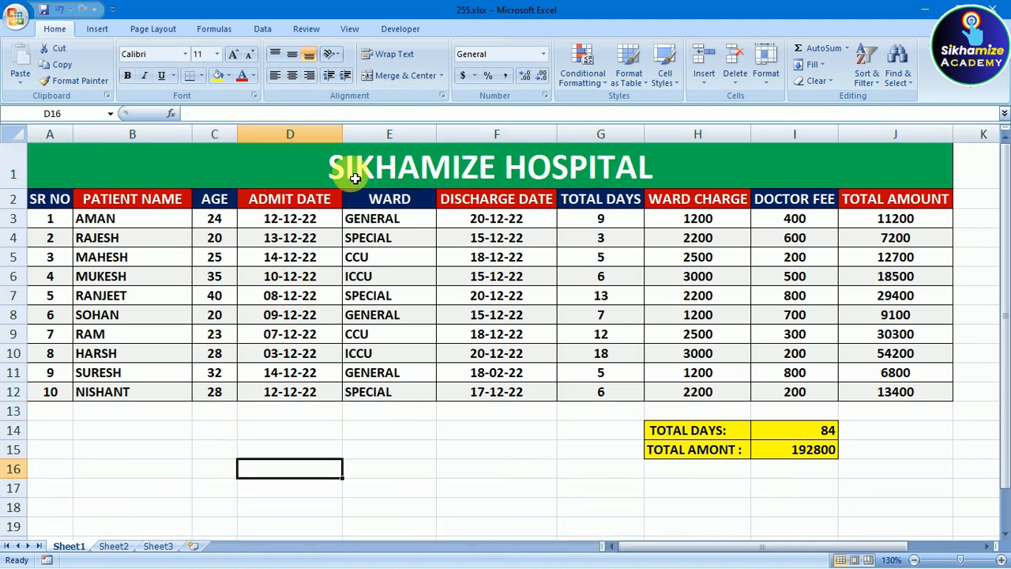
click(351, 161)
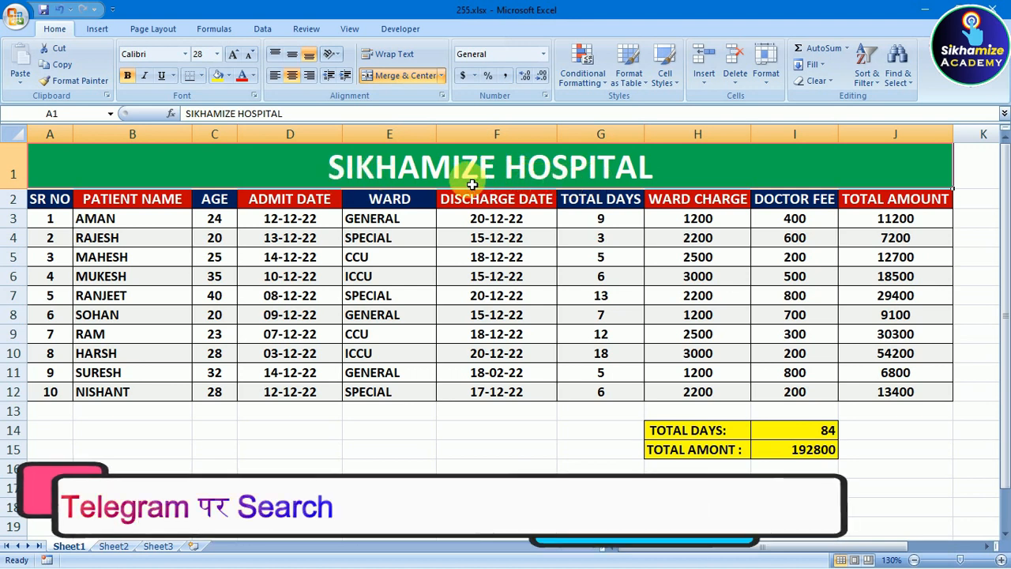
click(203, 444)
drag(49, 197, 45, 388)
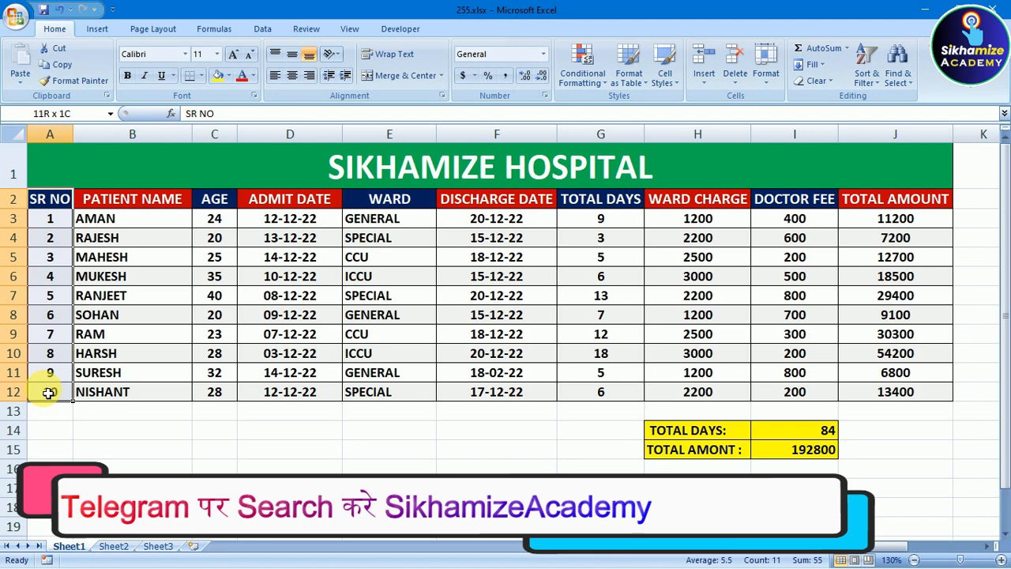
click(131, 200)
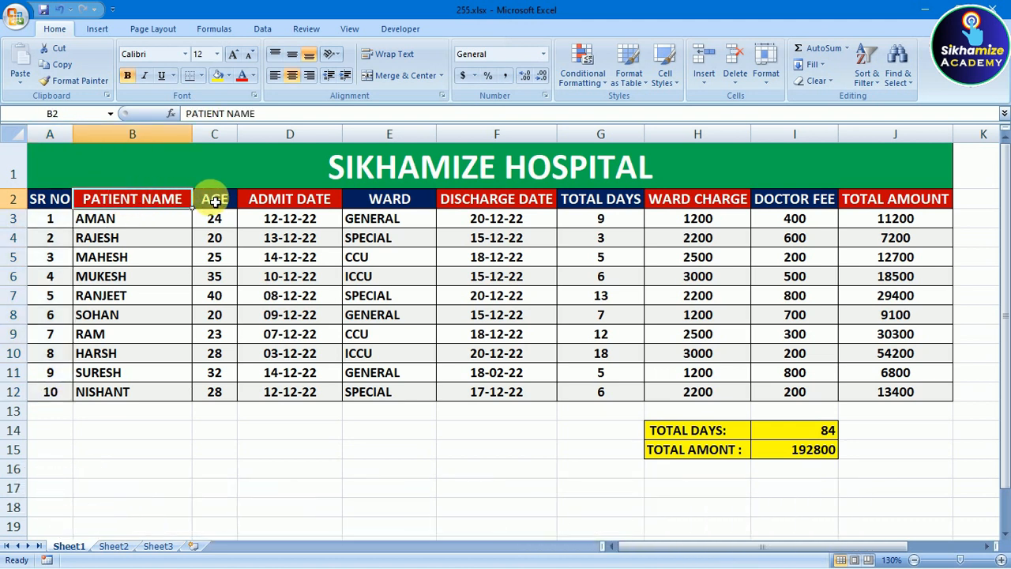
drag(215, 201, 222, 353)
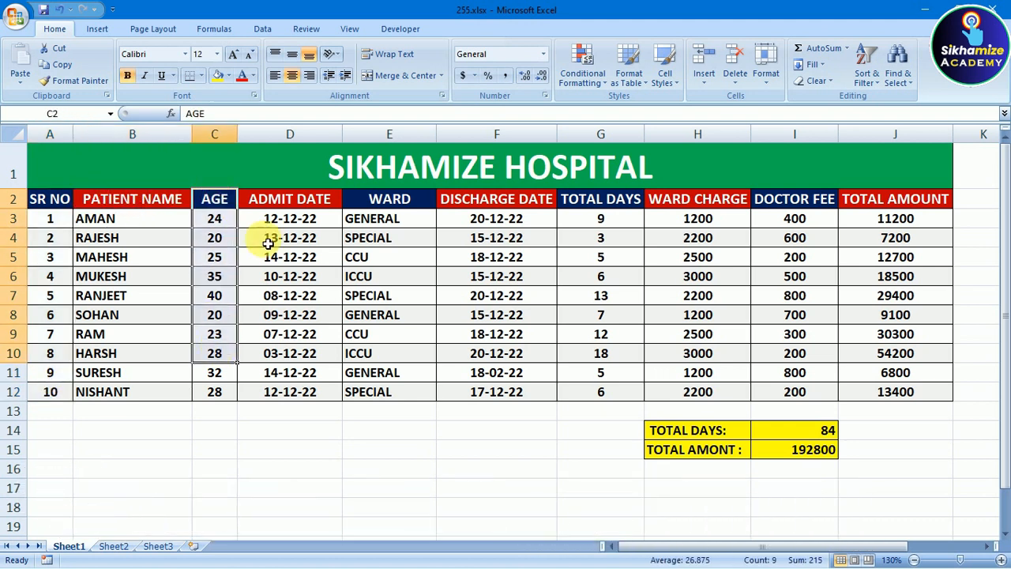
click(294, 201)
drag(294, 201, 284, 390)
drag(396, 197, 393, 388)
click(386, 428)
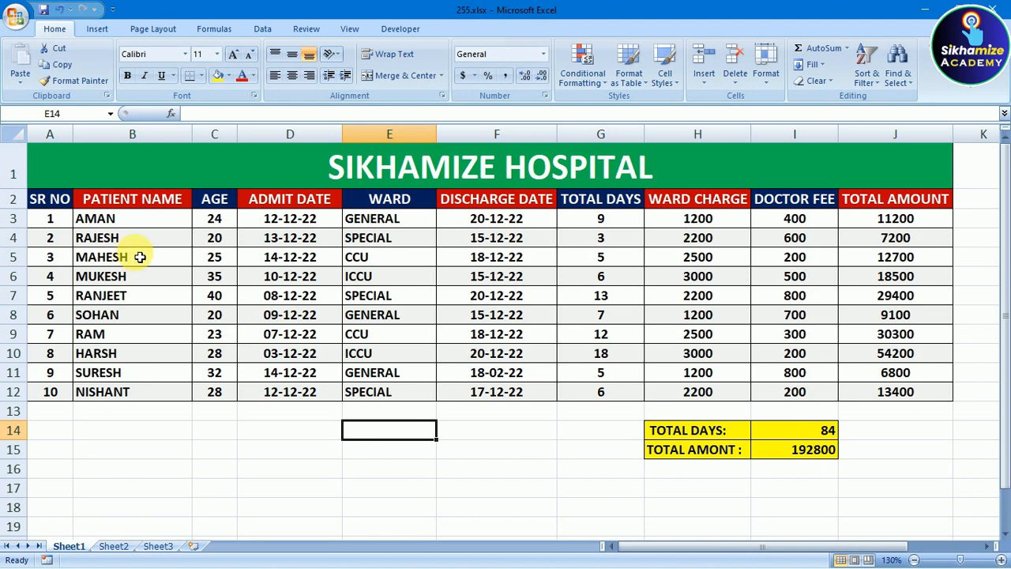
drag(506, 198, 505, 385)
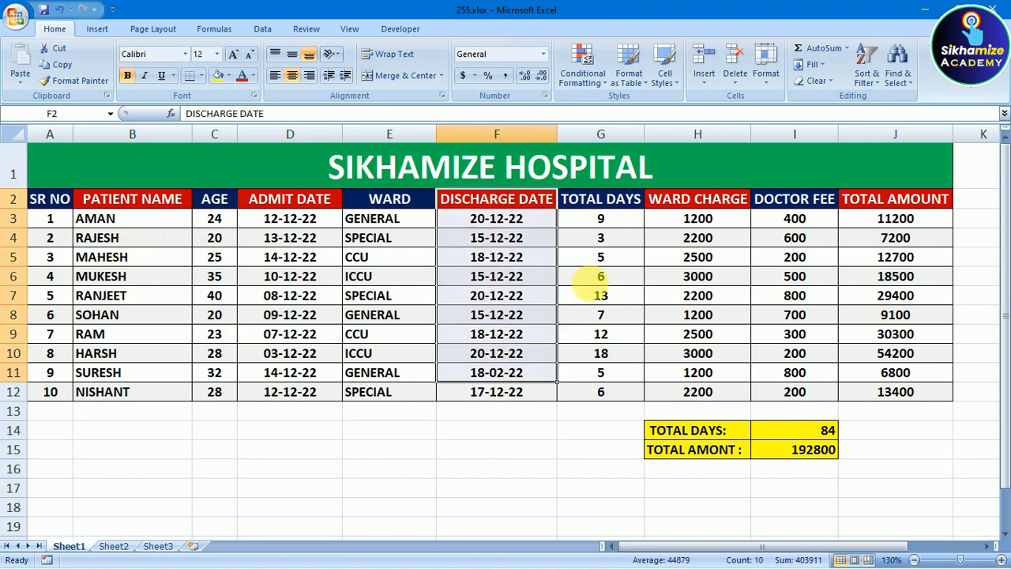
drag(602, 202, 637, 373)
click(637, 373)
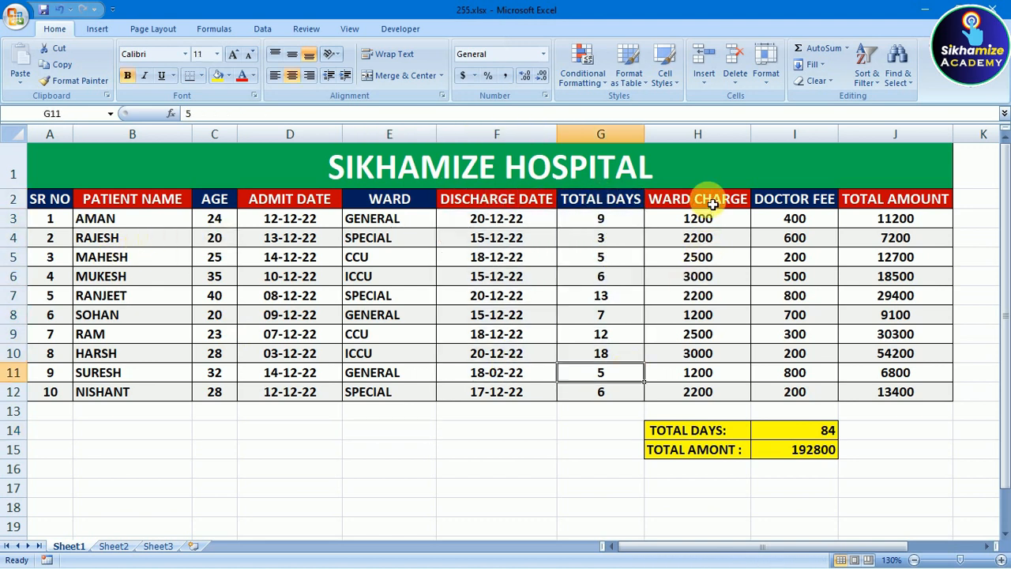
Examine the first patient's row from PATIENT NAME to DISCHARGE DATE and the TOTAL DAYS formula in G3 based on the two dates
click(93, 215)
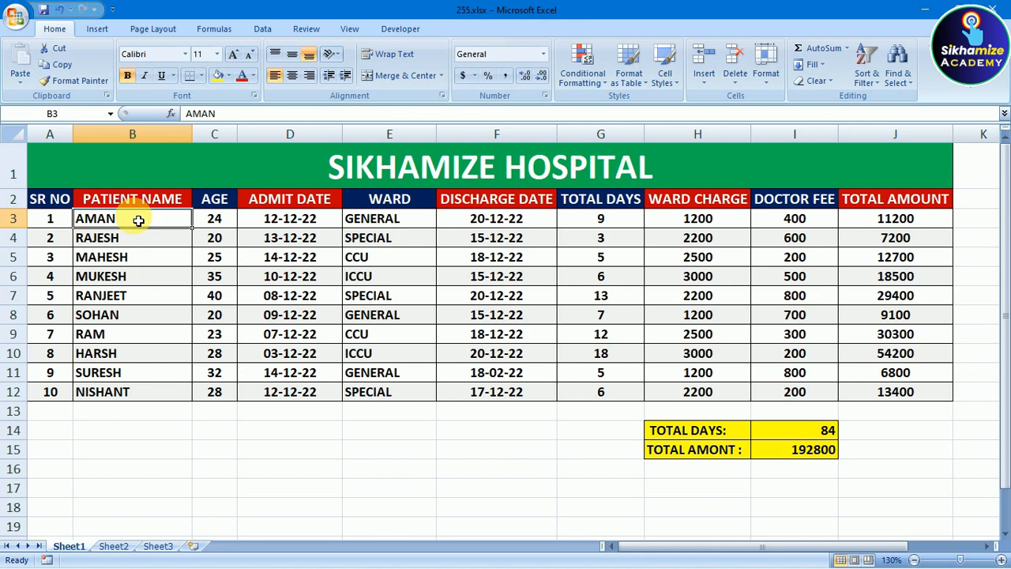
click(212, 219)
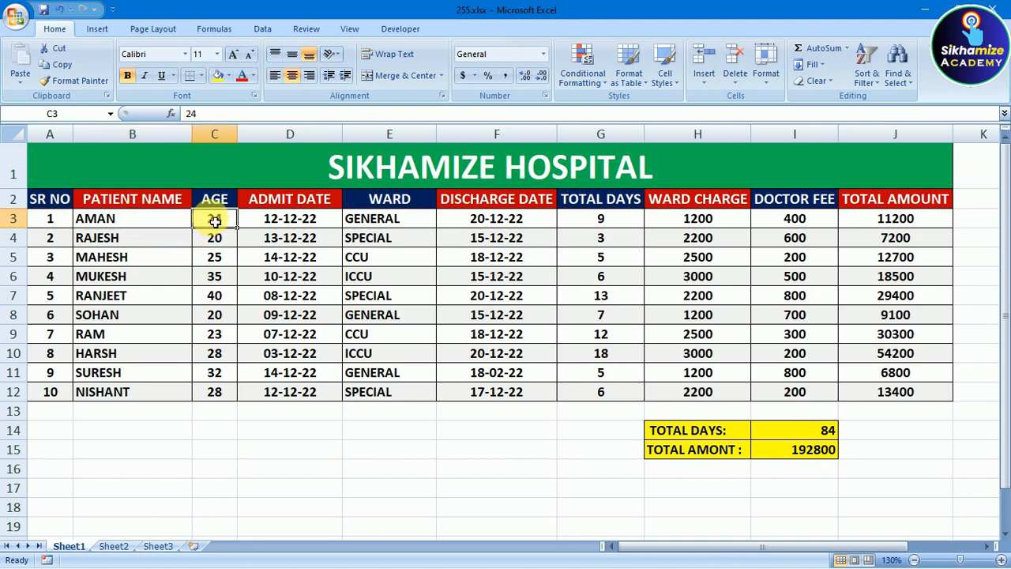
click(288, 219)
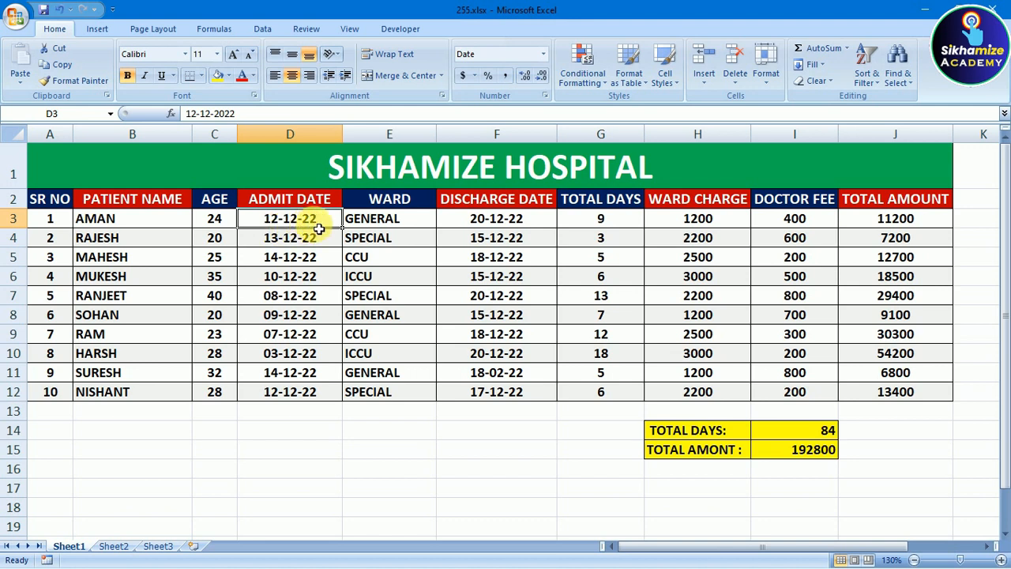
click(389, 220)
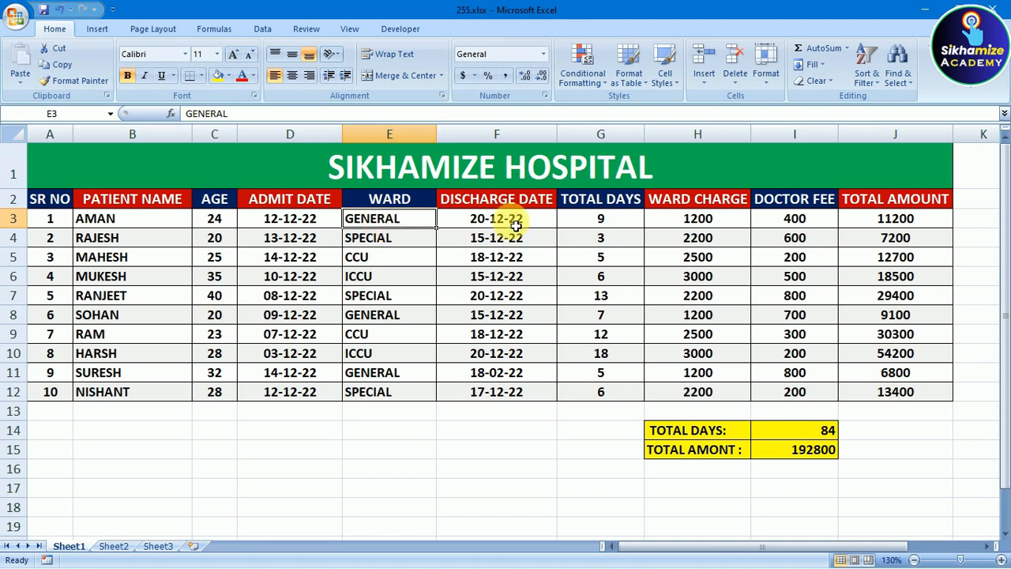
click(484, 223)
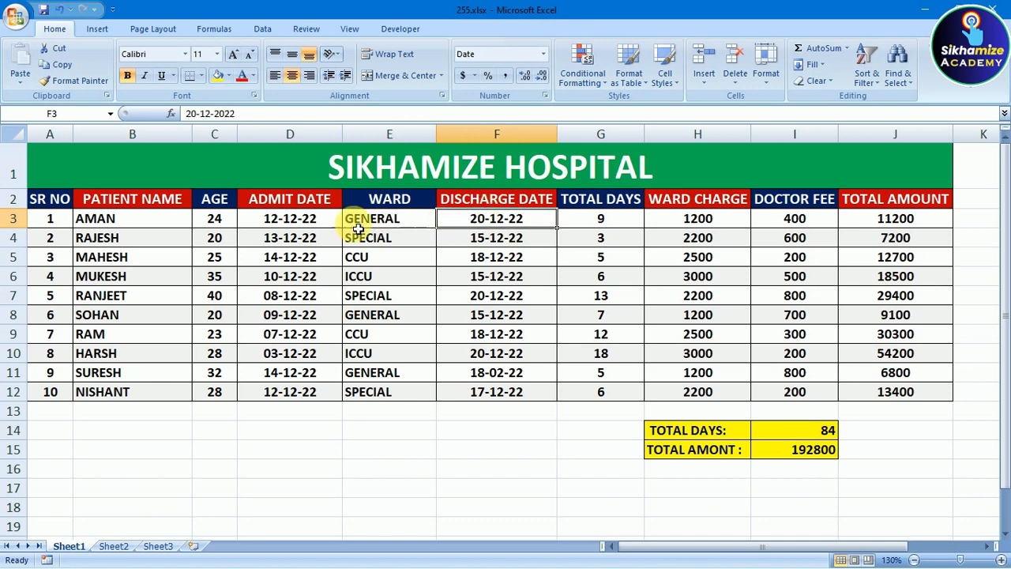
click(312, 222)
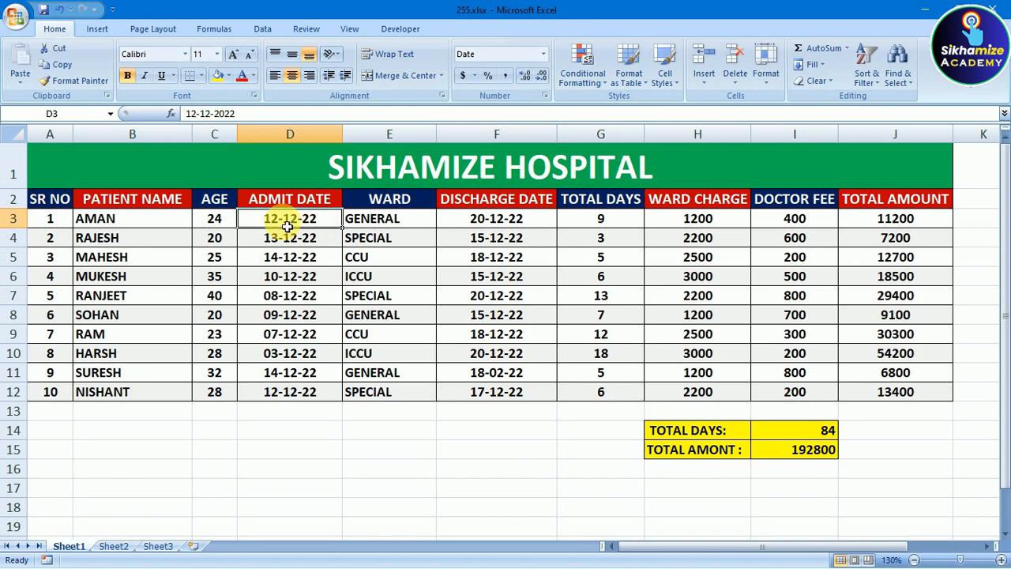
click(475, 222)
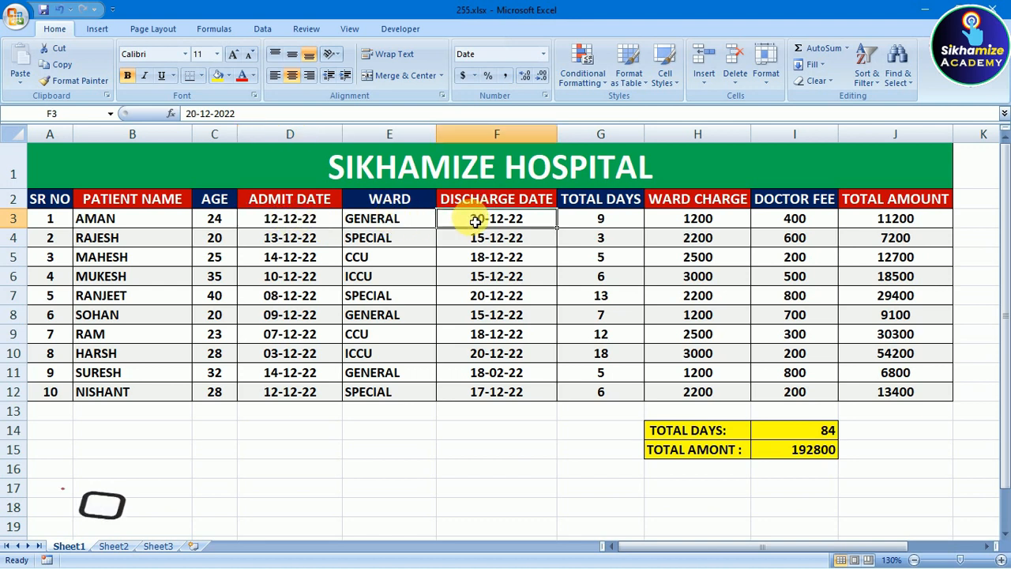
click(300, 223)
click(488, 228)
click(361, 226)
click(293, 226)
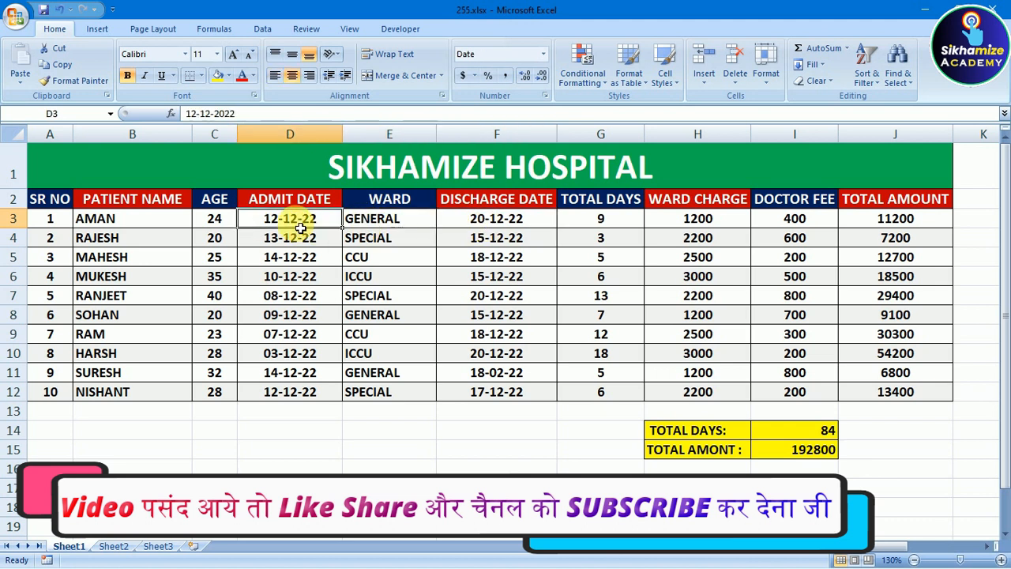
click(470, 225)
click(334, 221)
click(544, 222)
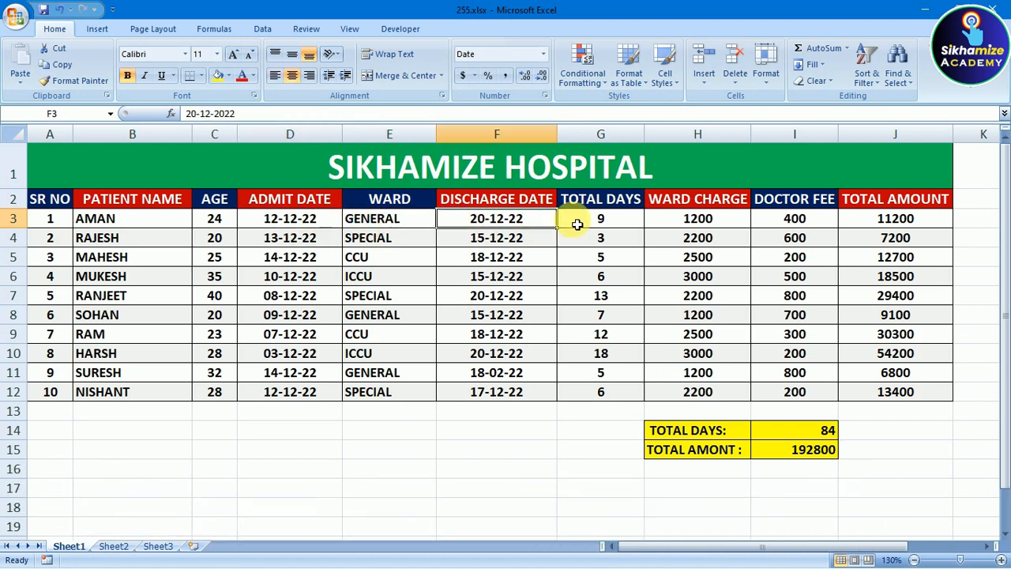
click(604, 220)
click(607, 223)
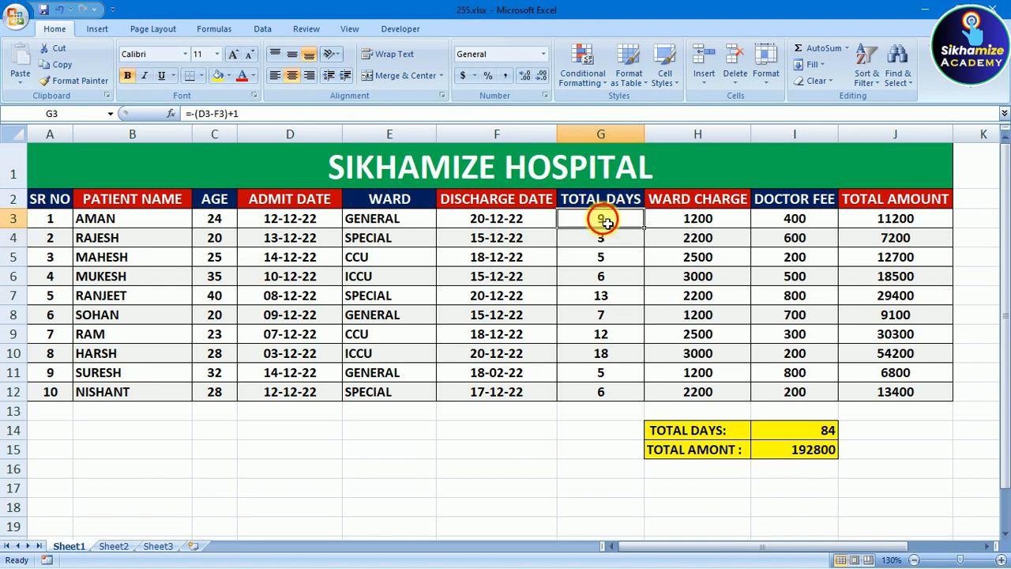
Examine the ward charges by ward type, the doctor fee, and how the TOTAL AMOUNT formula in J3 combines them with the days
click(668, 225)
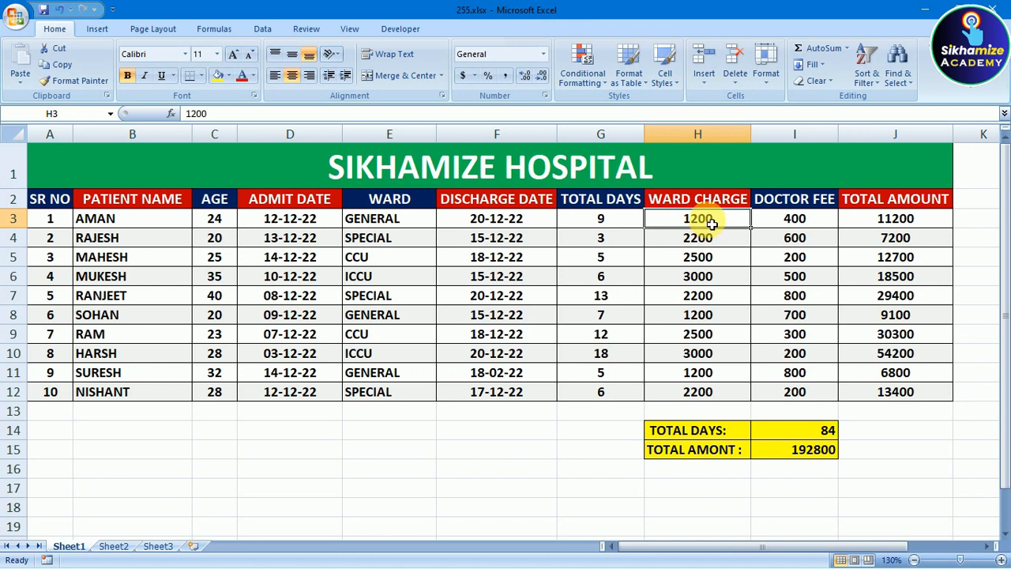
click(404, 238)
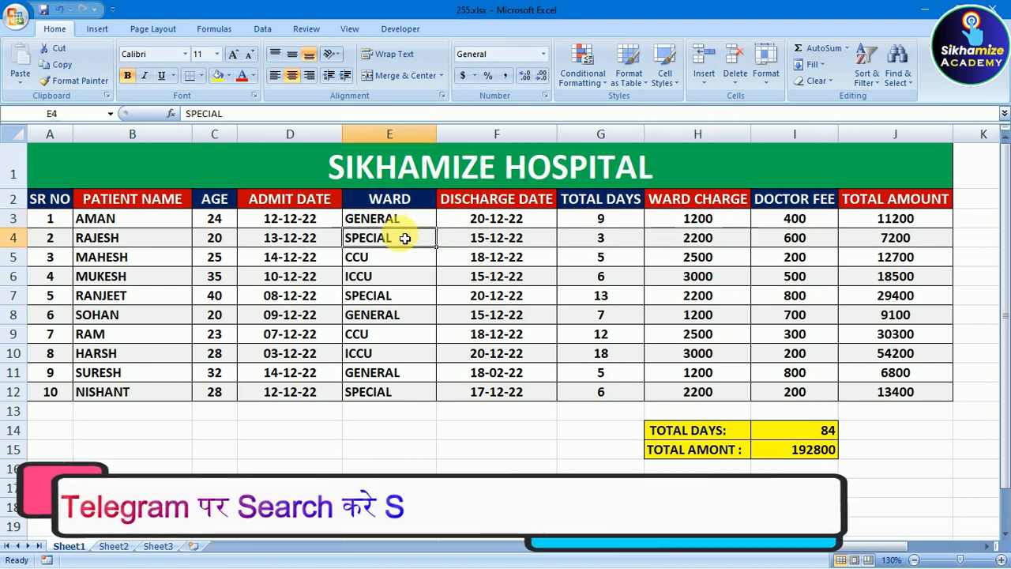
click(734, 237)
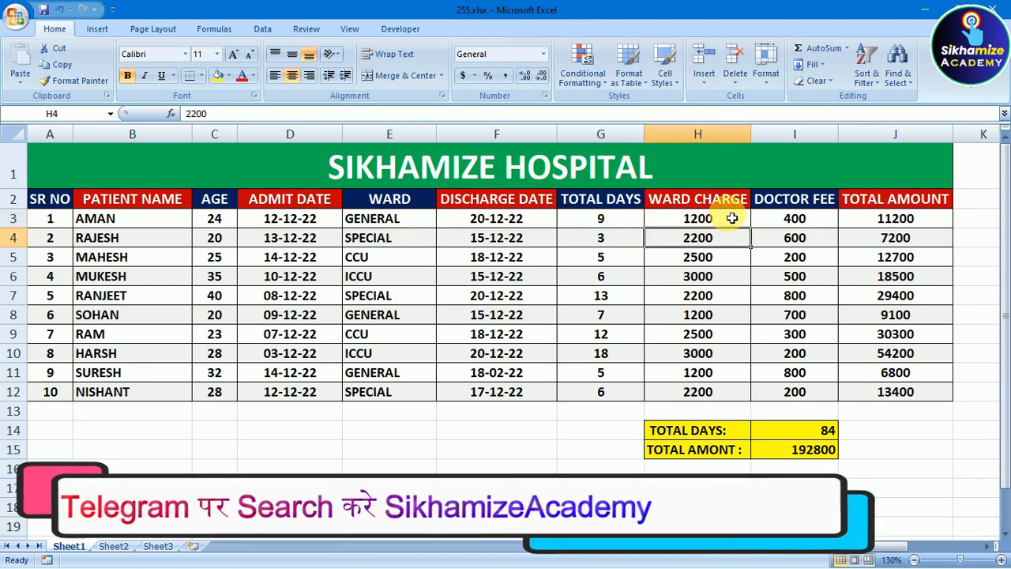
click(809, 223)
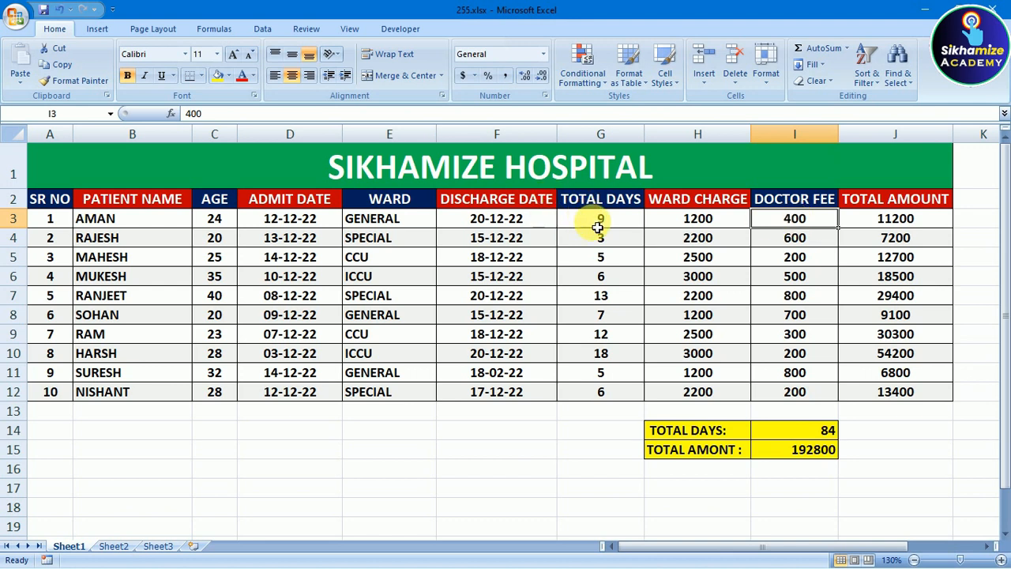
click(913, 226)
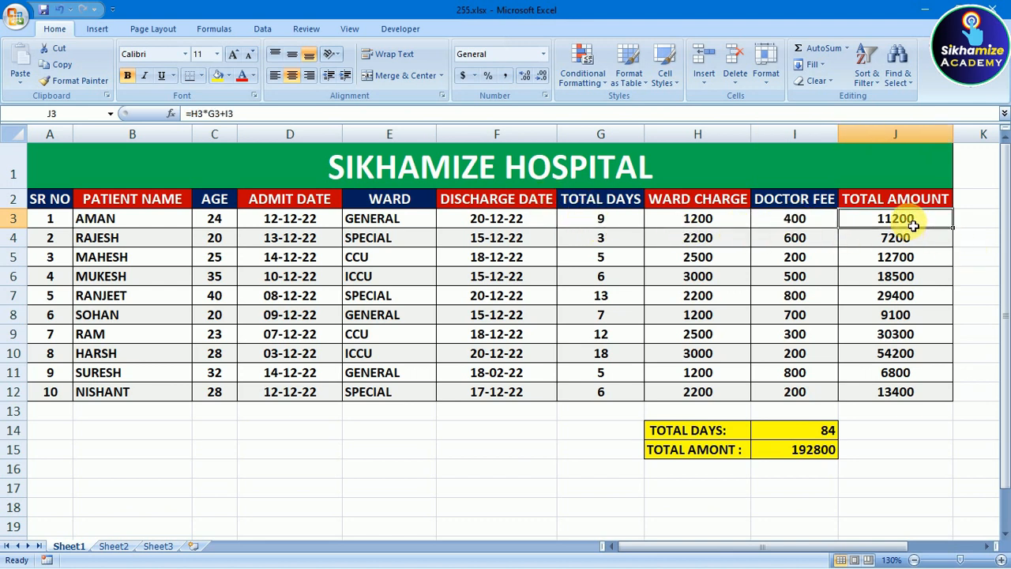
click(616, 225)
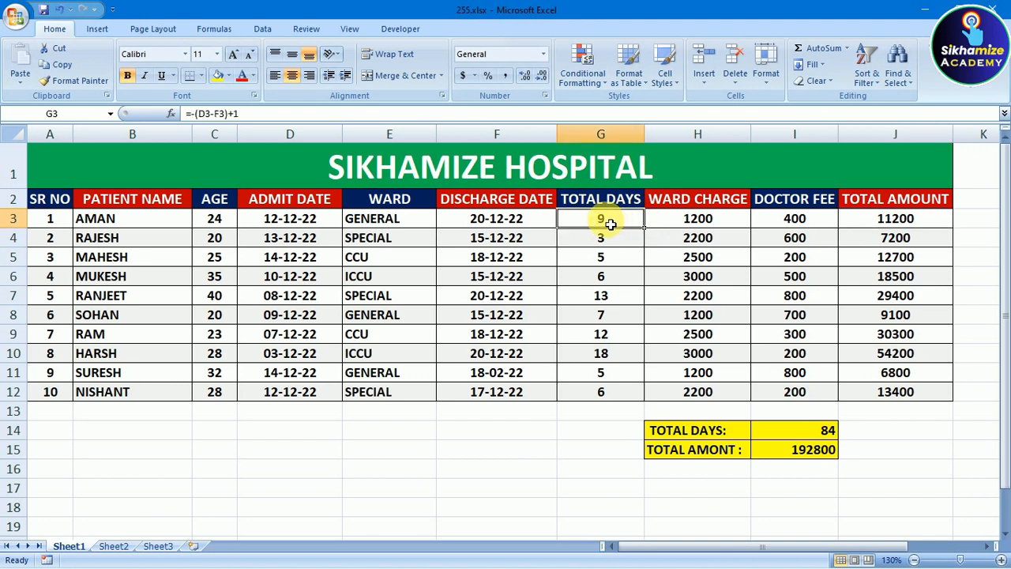
click(691, 224)
click(628, 225)
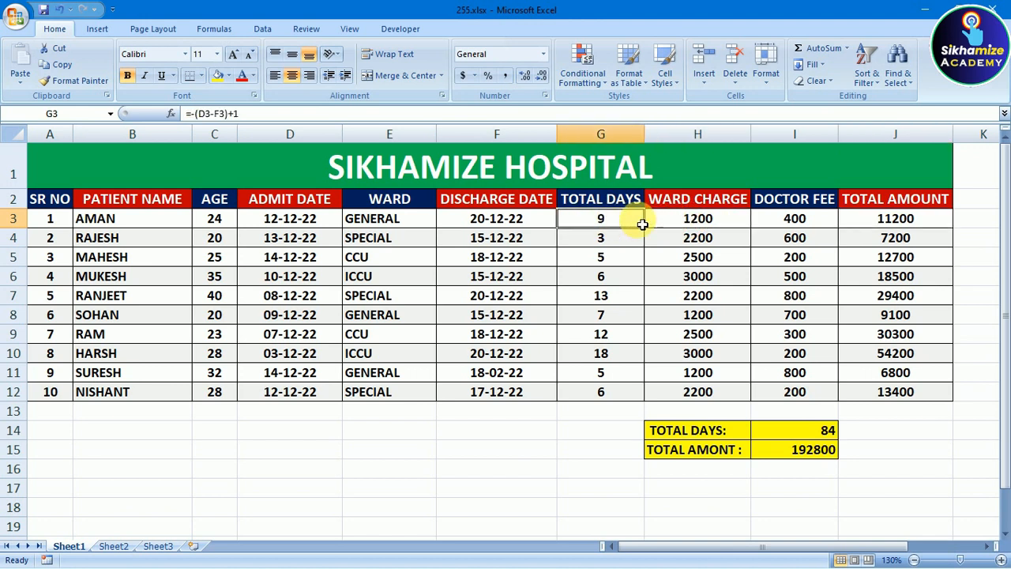
click(870, 220)
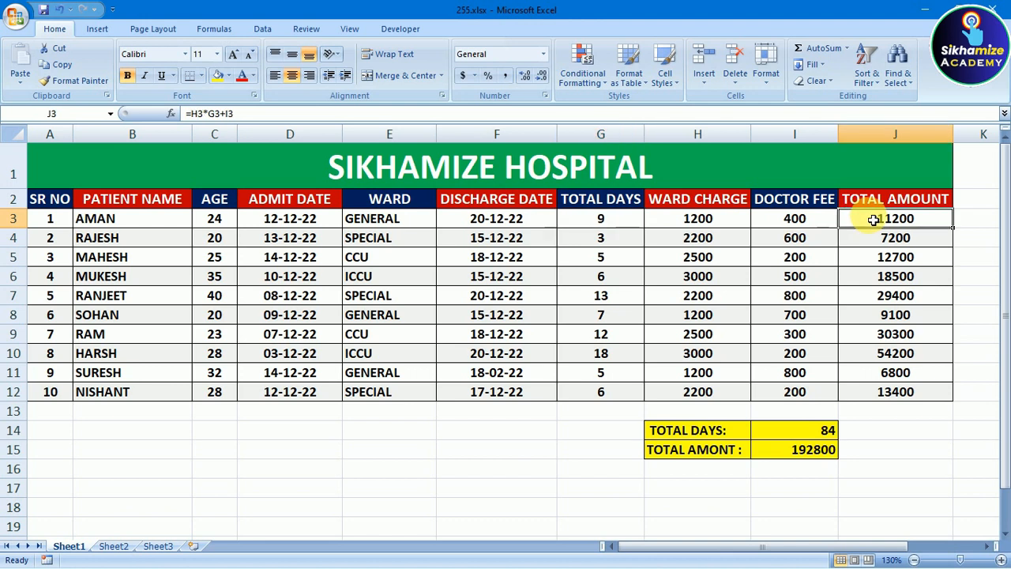
click(770, 220)
click(864, 219)
Review the TOTAL AMOUNT column and the total days and total amount summary rows below the table
drag(864, 219, 899, 398)
click(894, 433)
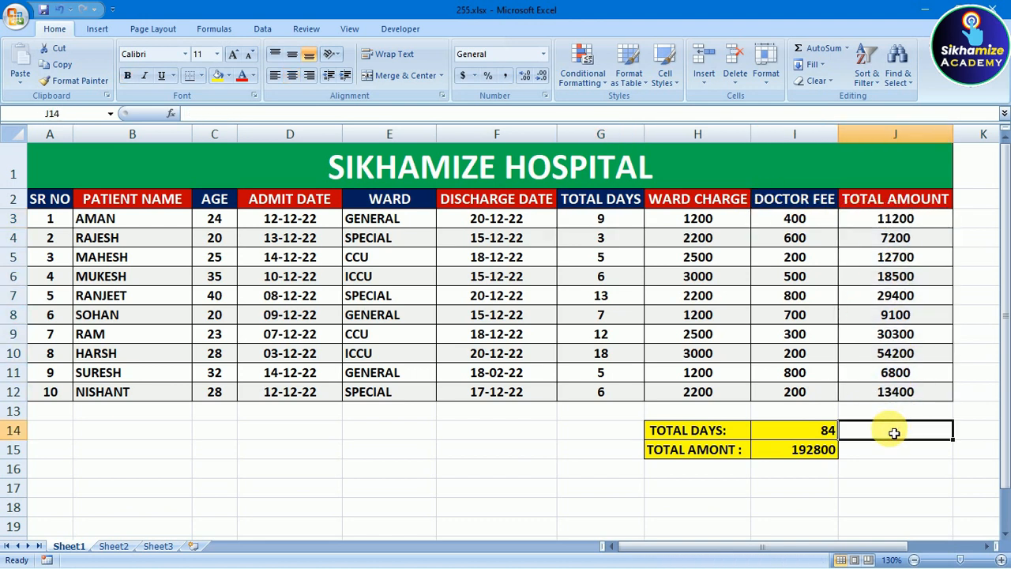
drag(689, 433, 812, 429)
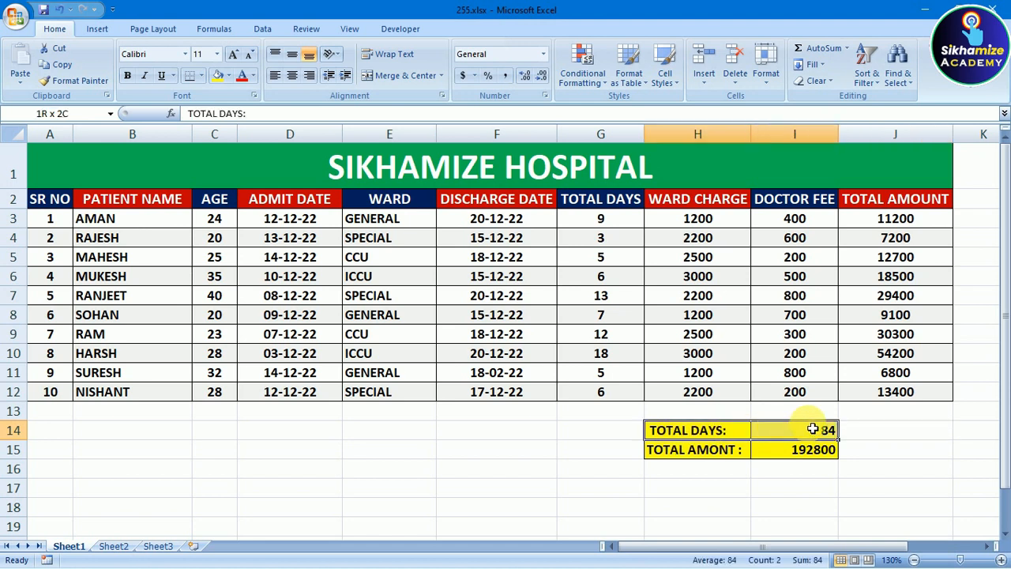
drag(695, 450, 816, 450)
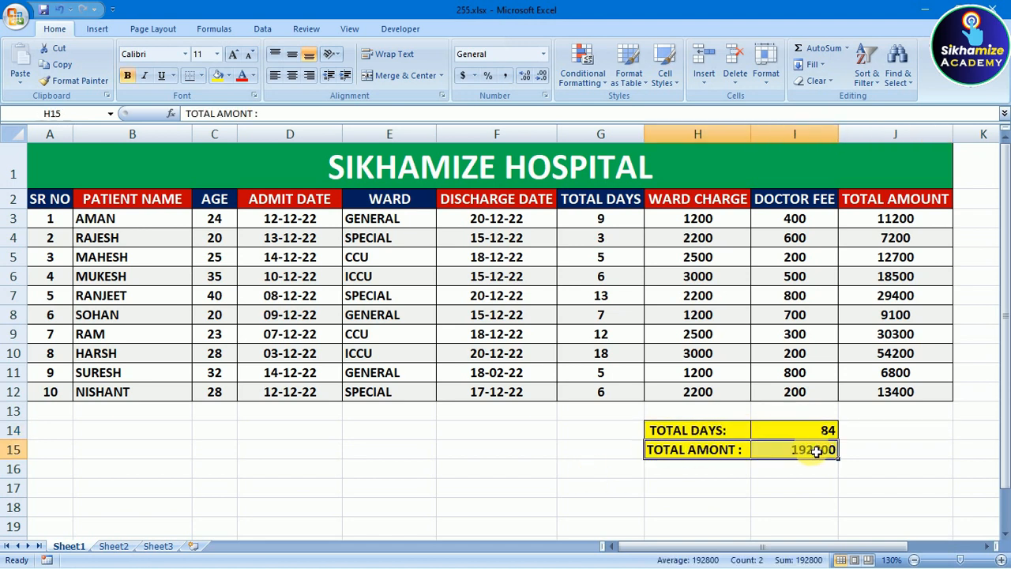
click(891, 465)
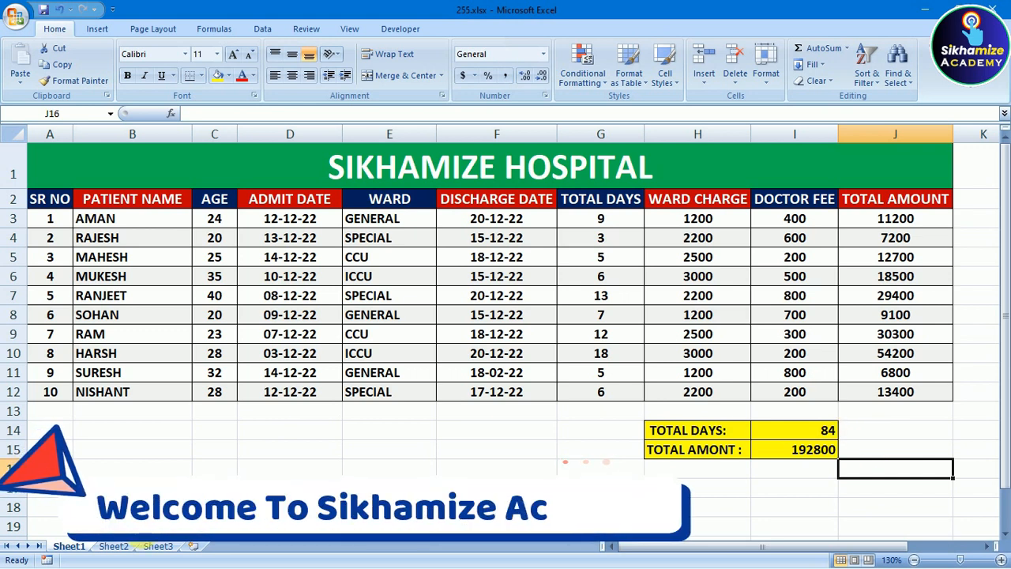
Look at the blank Sheet2 and return to the hospital table on Sheet1
click(113, 546)
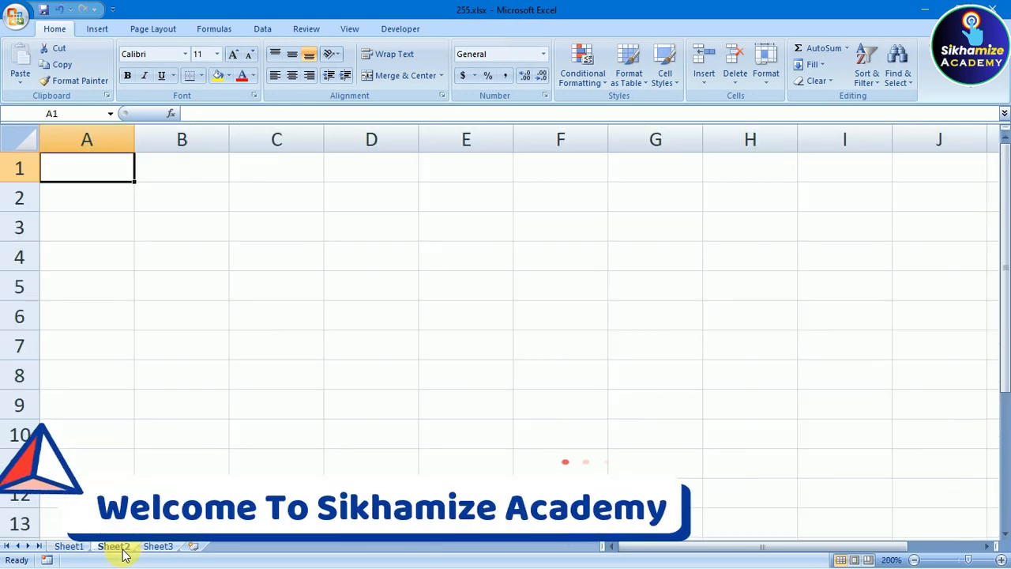
click(69, 546)
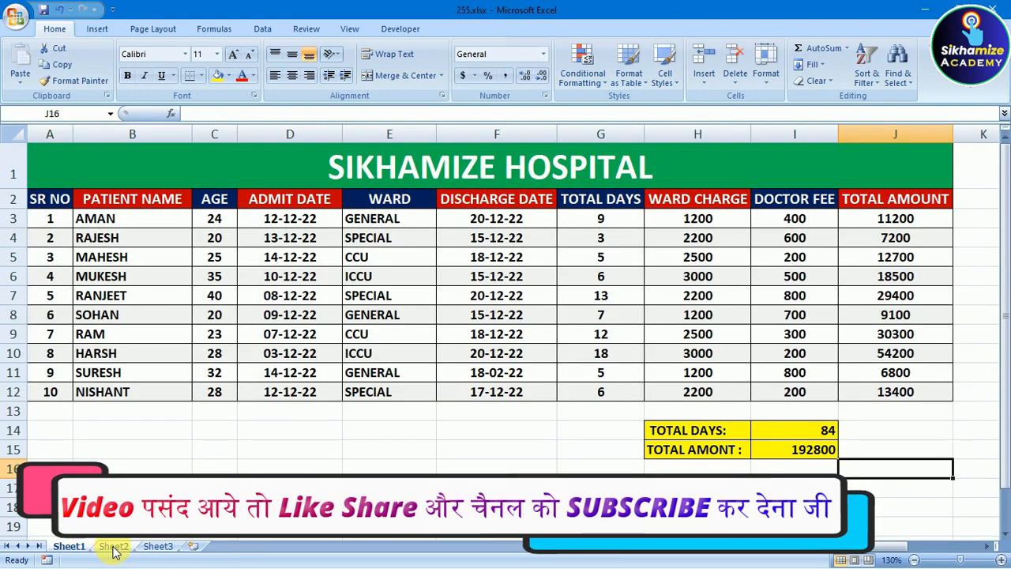
click(113, 546)
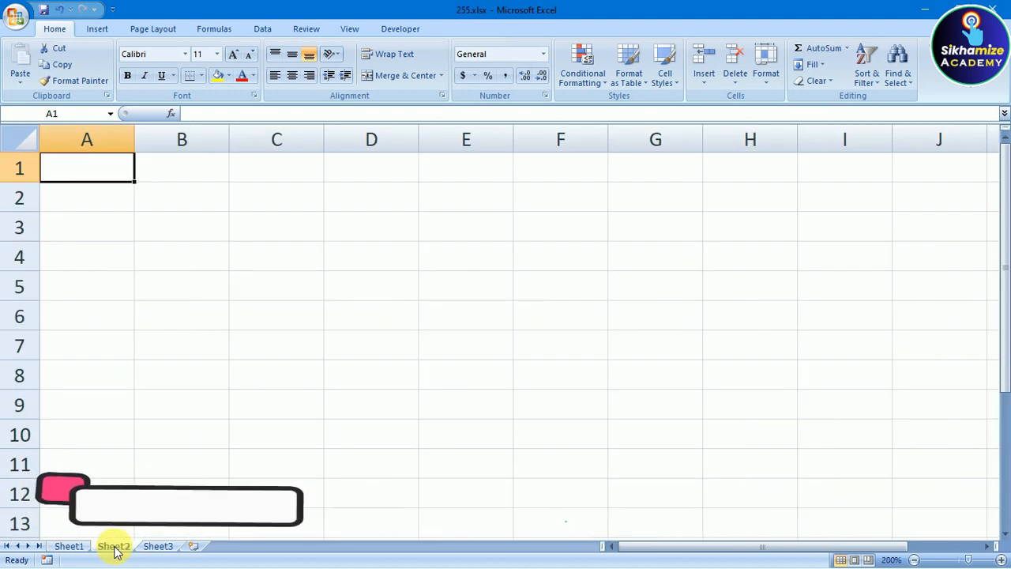
click(71, 547)
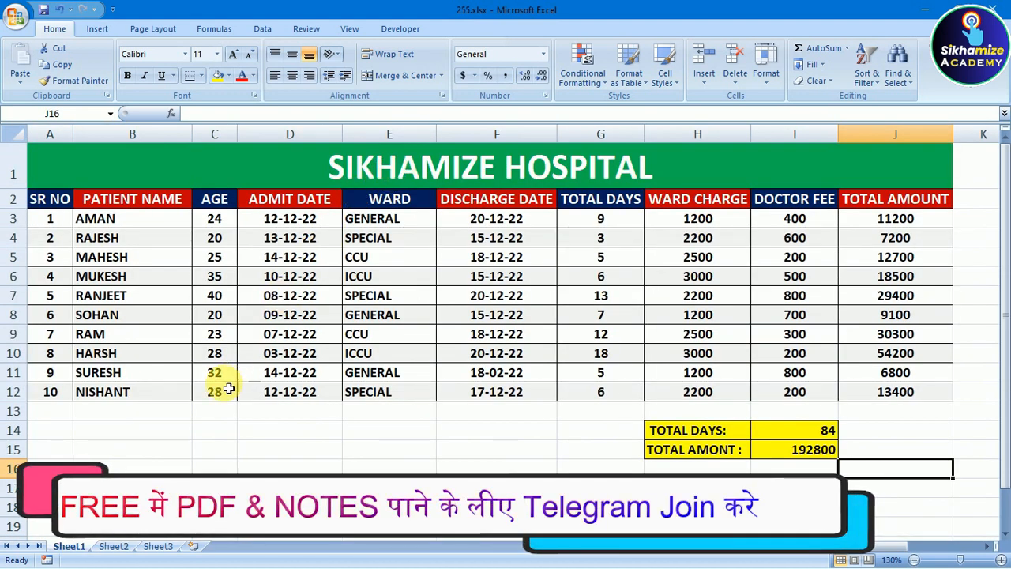
On Sheet2, make row 1 taller and enter SR.NO. as the first column header in A2
click(113, 546)
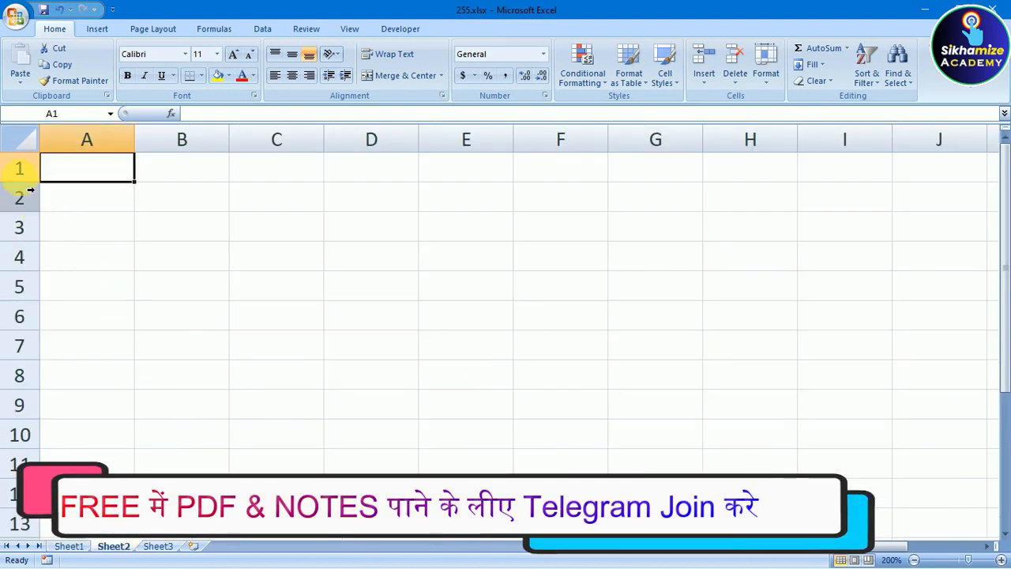
drag(20, 184, 27, 213)
click(114, 229)
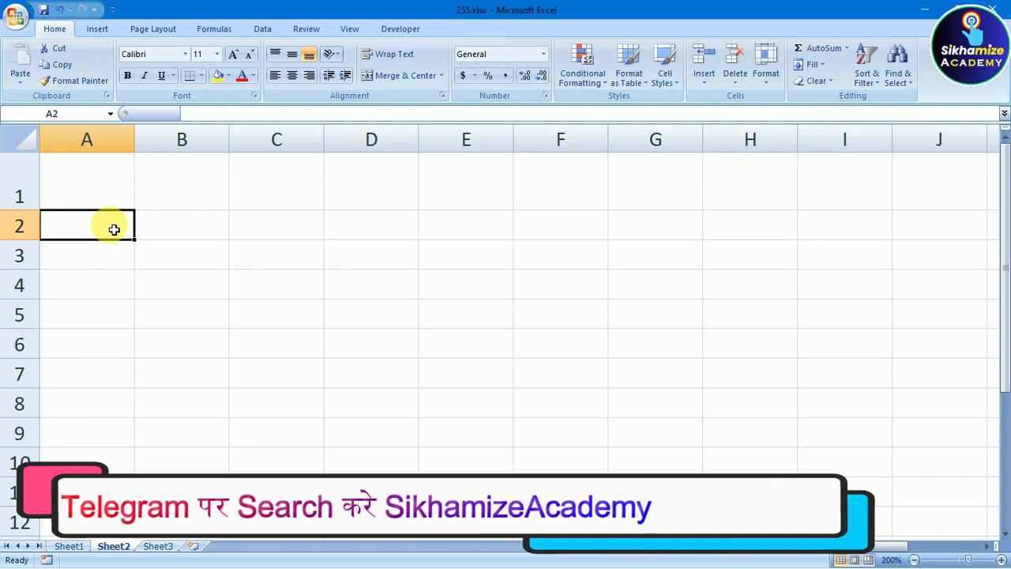
text(SR.NO.)
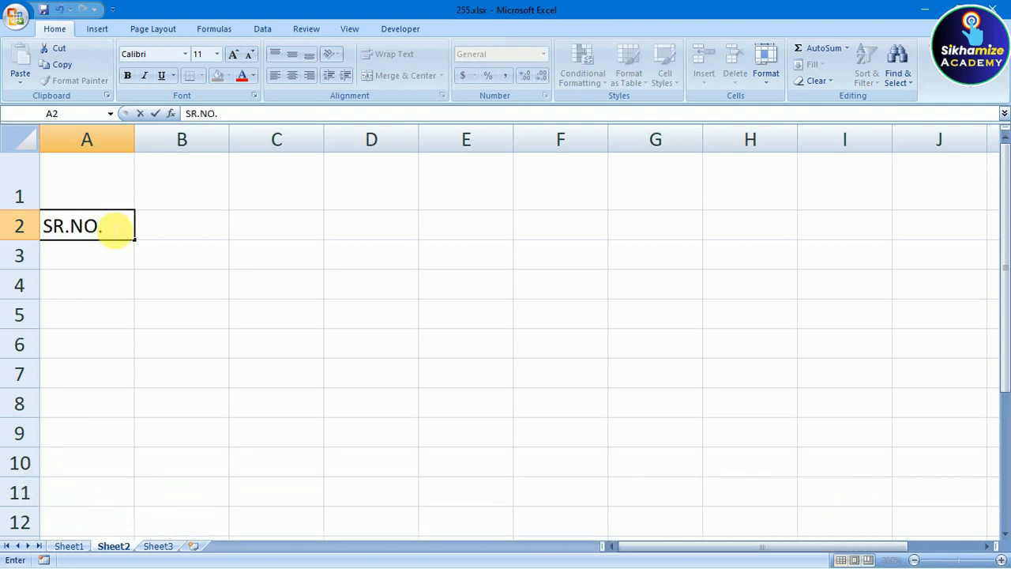
key(Tab)
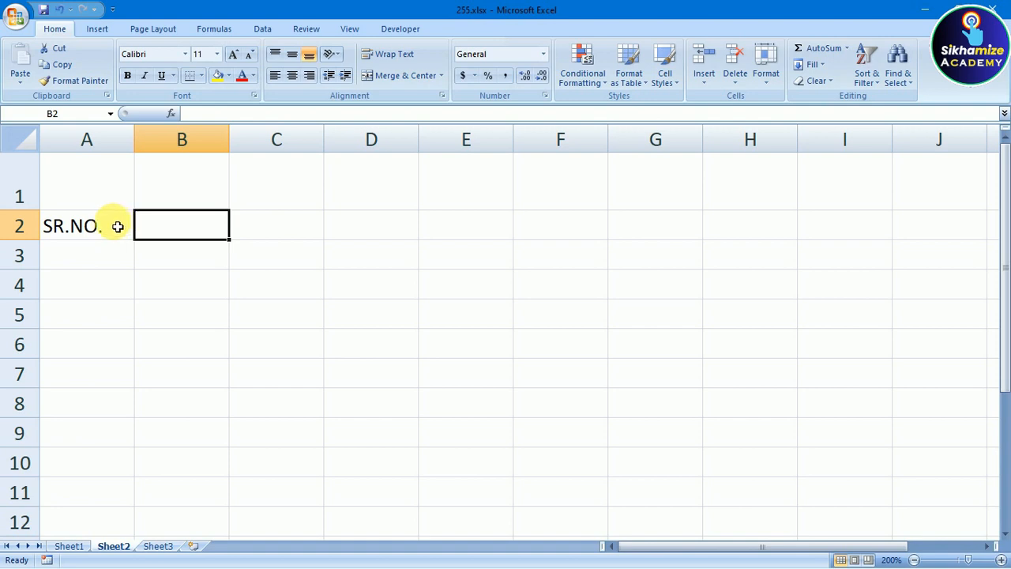
Copy the header row A2:J2 of the hospital table on Sheet1, from SR NO to TOTAL AMOUNT
click(66, 548)
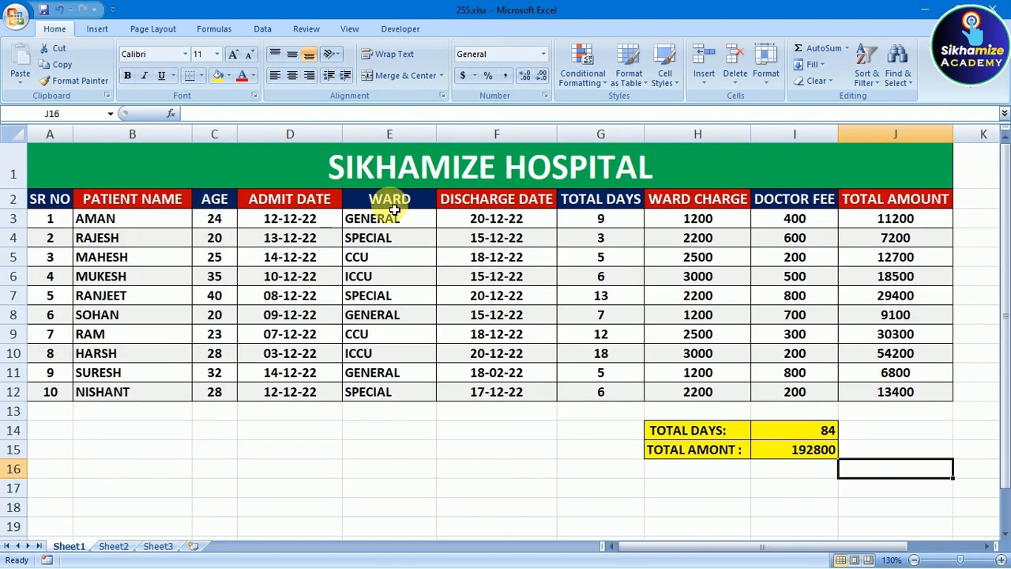
drag(50, 198, 898, 204)
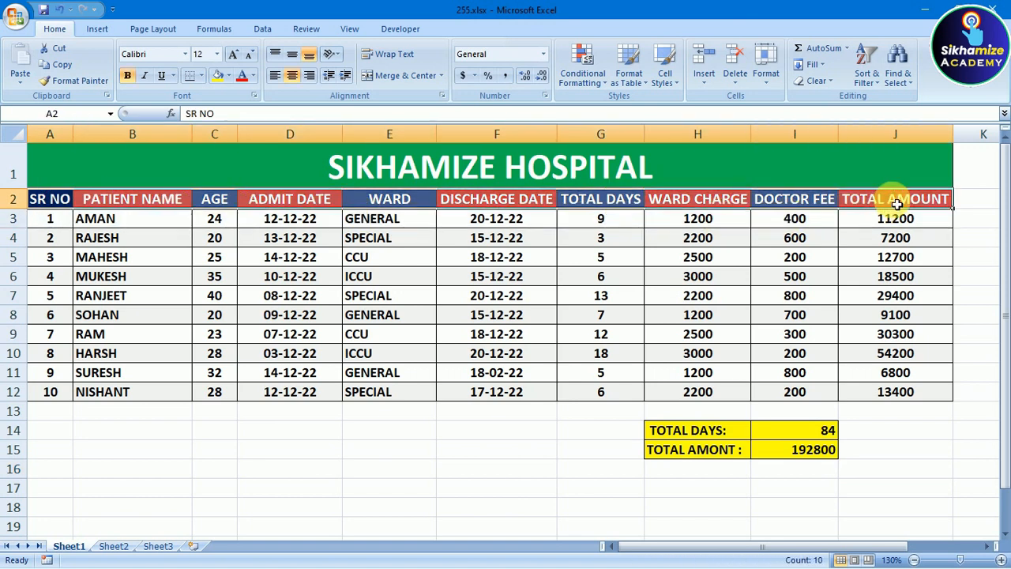
right_click(897, 204)
click(458, 301)
click(419, 243)
click(52, 198)
drag(52, 198, 890, 198)
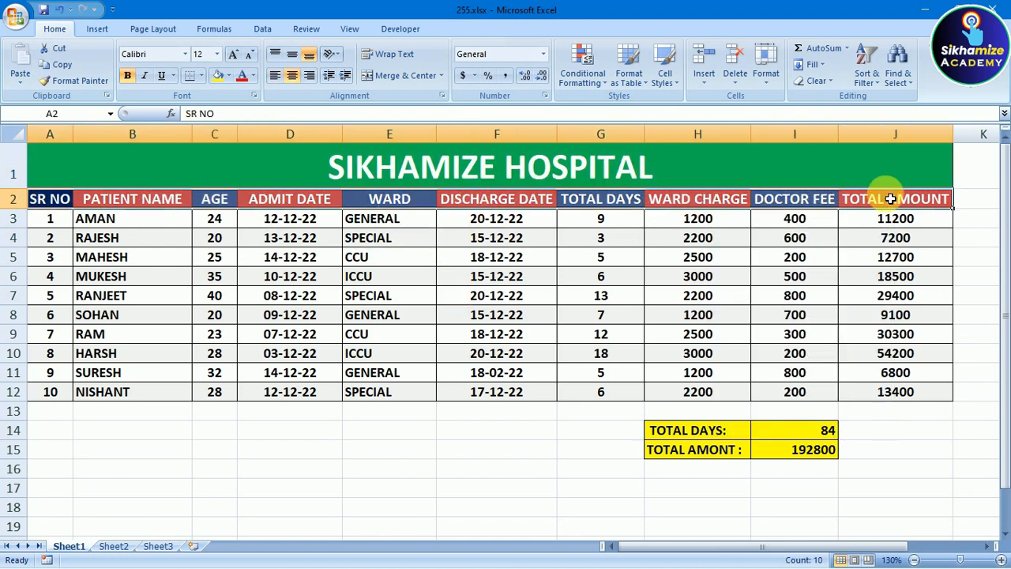
right_click(891, 199)
click(804, 218)
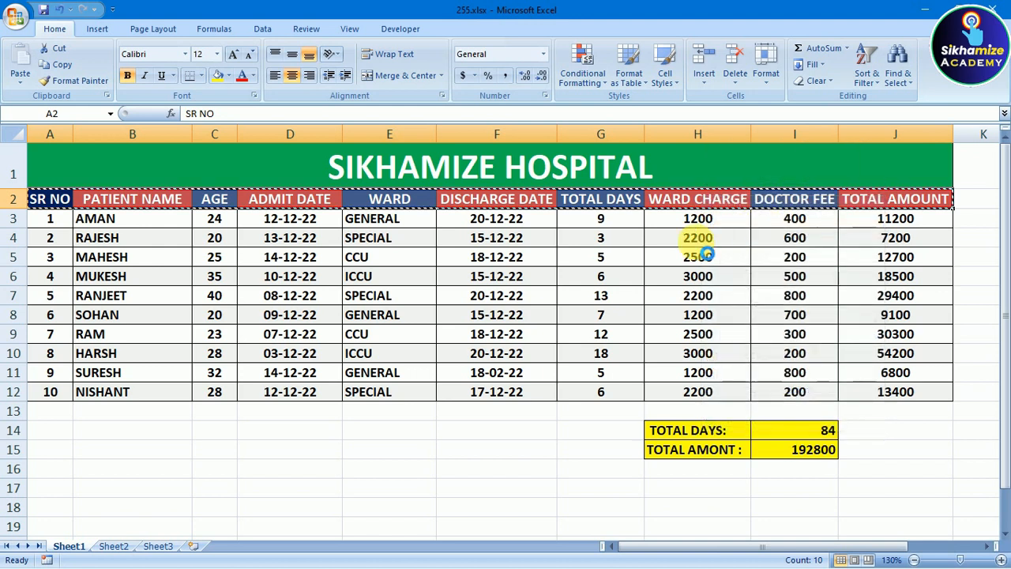
Paste the copied headers into row 2 of Sheet2 starting at A2, replacing the entered heading
click(114, 546)
click(90, 226)
right_click(91, 226)
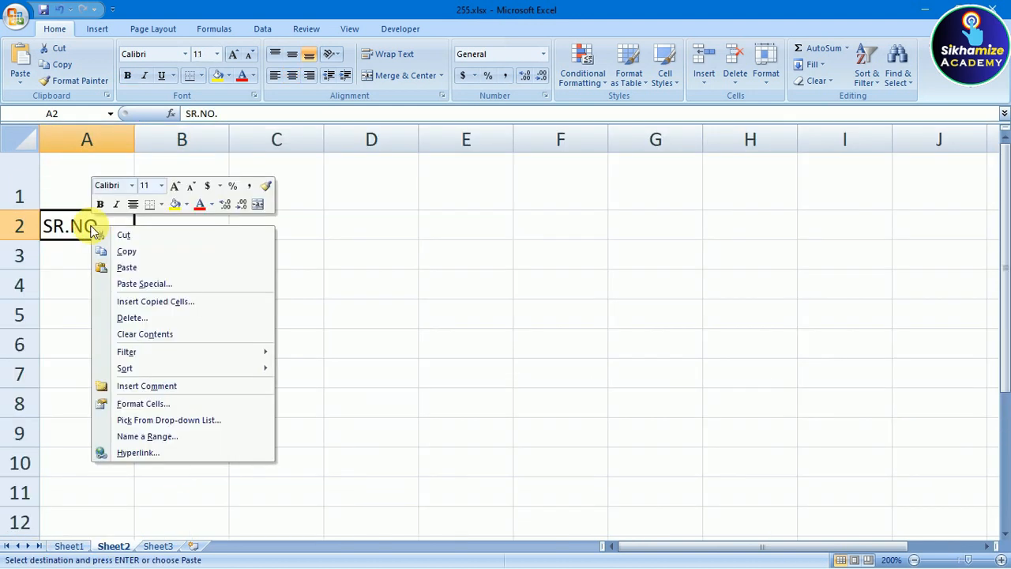
click(116, 269)
click(82, 304)
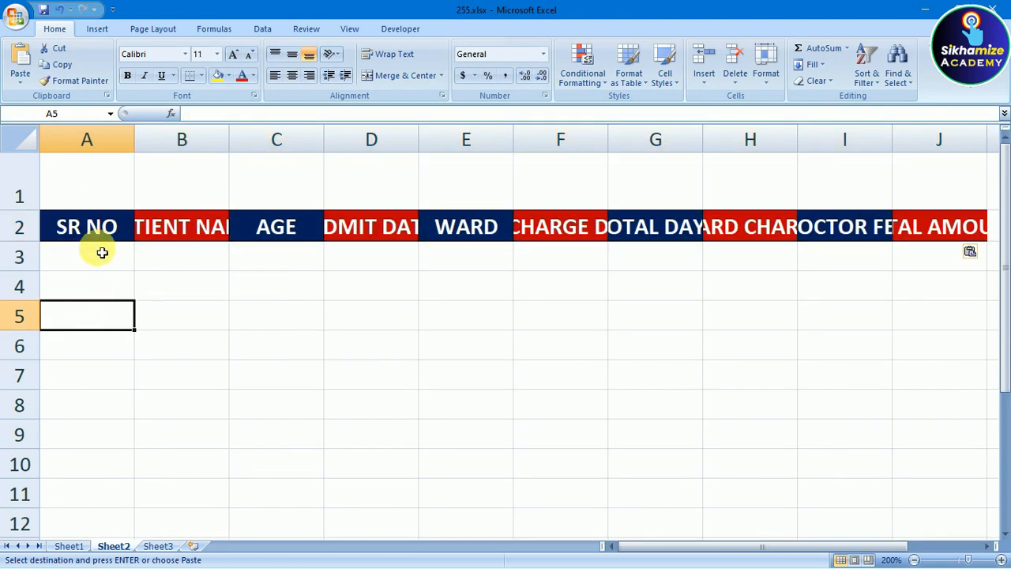
drag(76, 229, 674, 223)
Cancel the pending copy of the headers on Sheet1 and return to the pasted header row on Sheet2
click(68, 546)
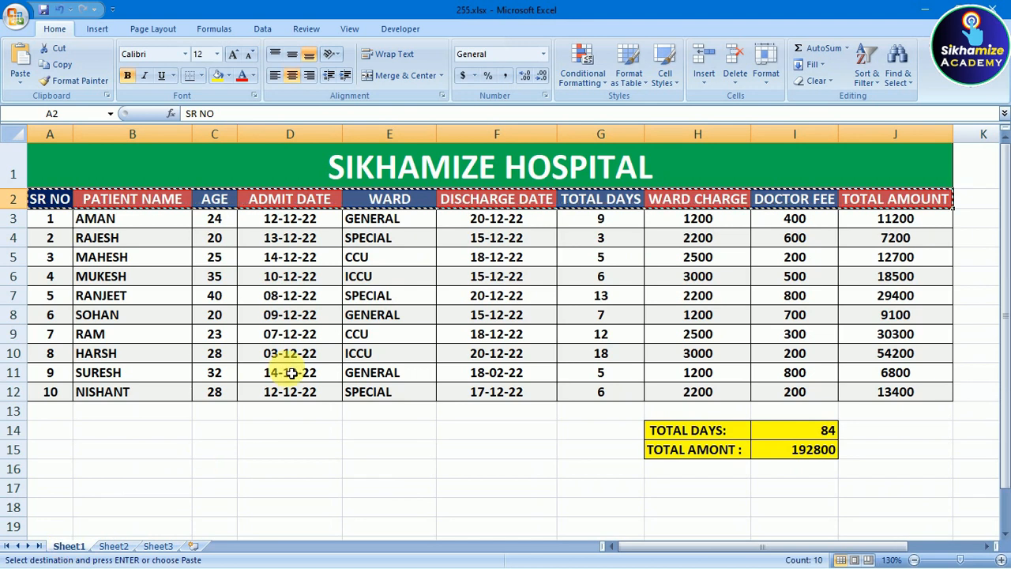
click(301, 474)
key(Escape)
click(257, 199)
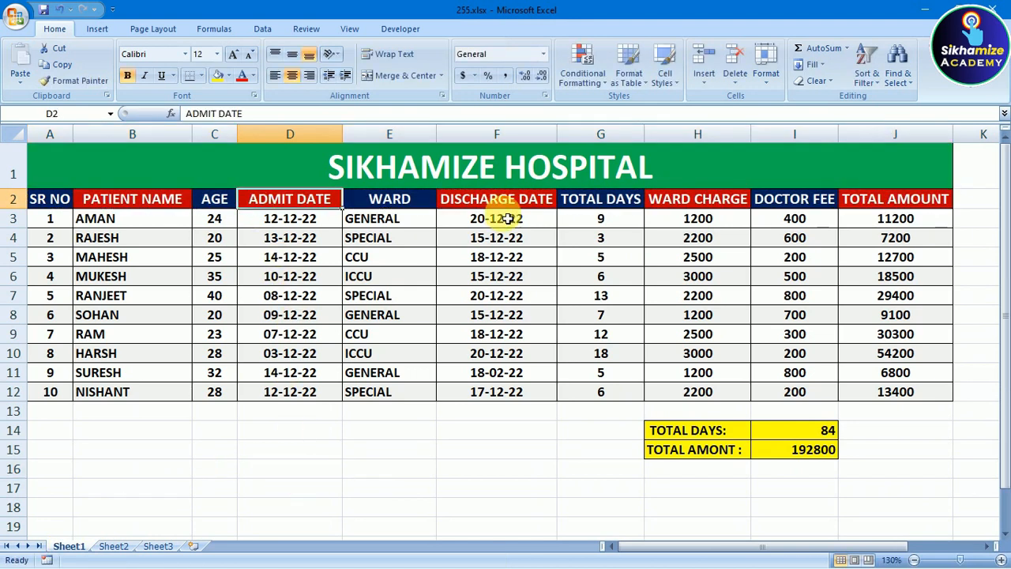
click(116, 546)
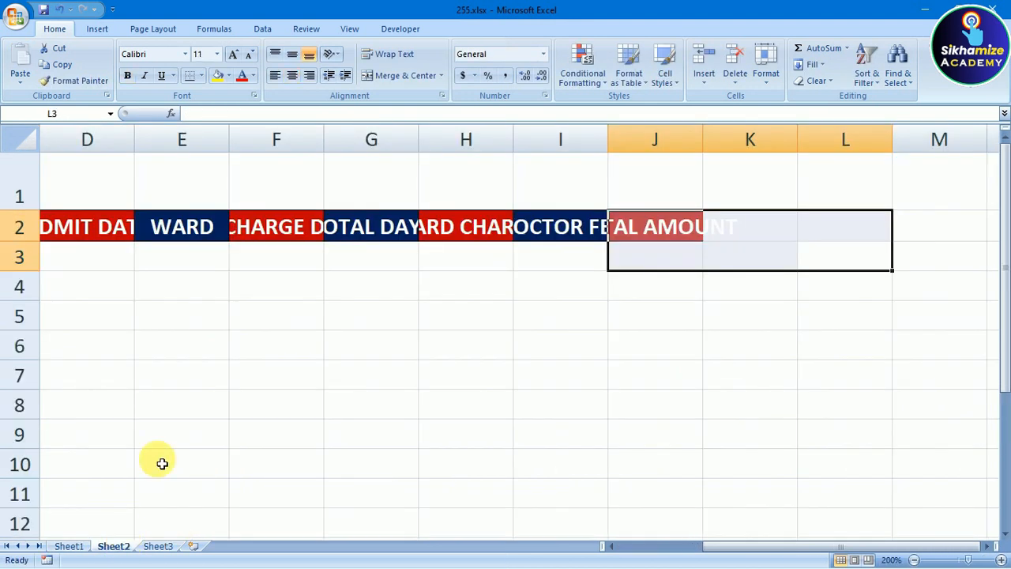
click(914, 560)
click(914, 560)
click(914, 559)
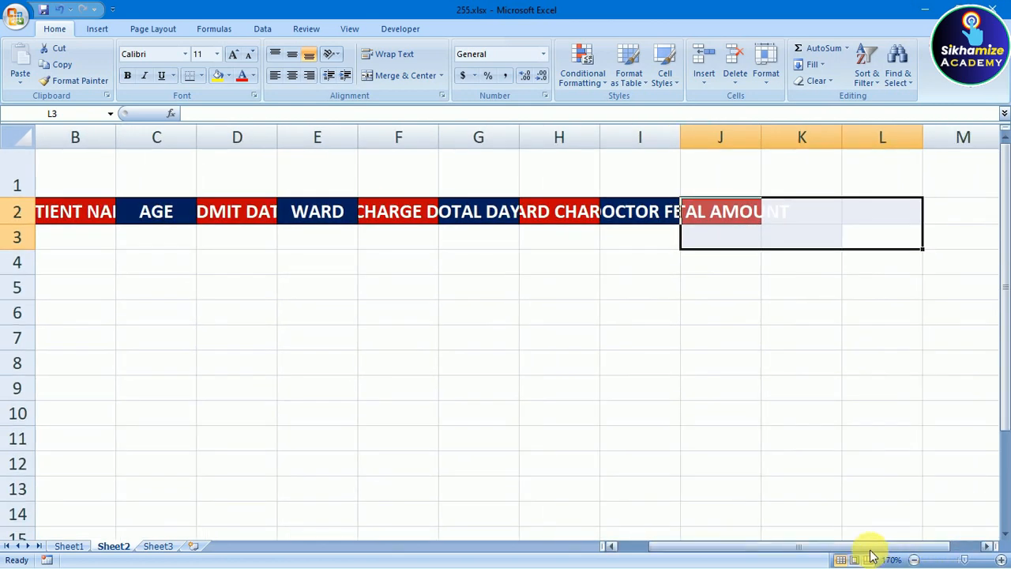
drag(745, 546, 714, 543)
click(351, 410)
Try clearing everything from the header cells A2:K2, and undo the clearing
drag(59, 223, 870, 222)
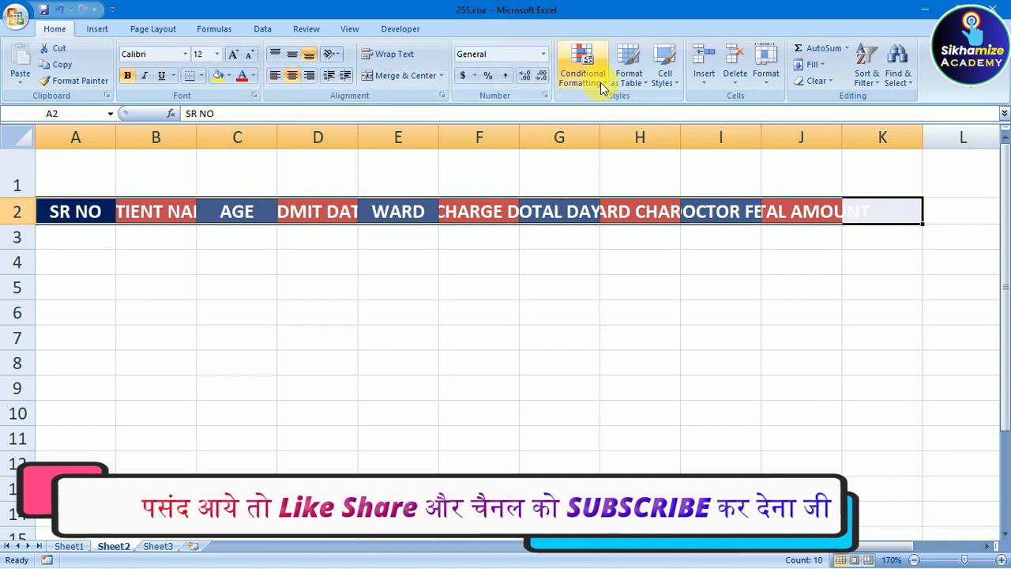
click(766, 76)
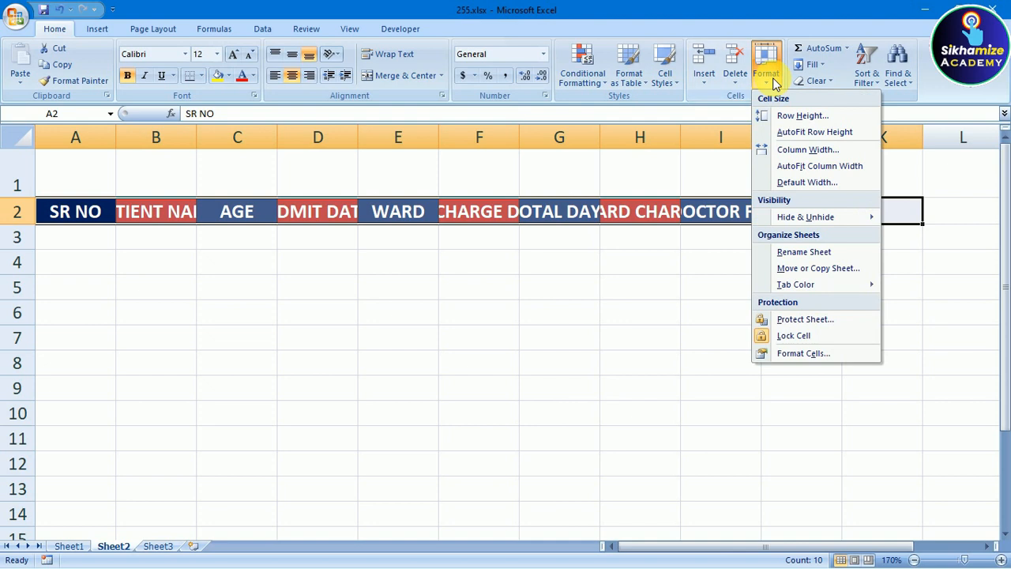
click(776, 80)
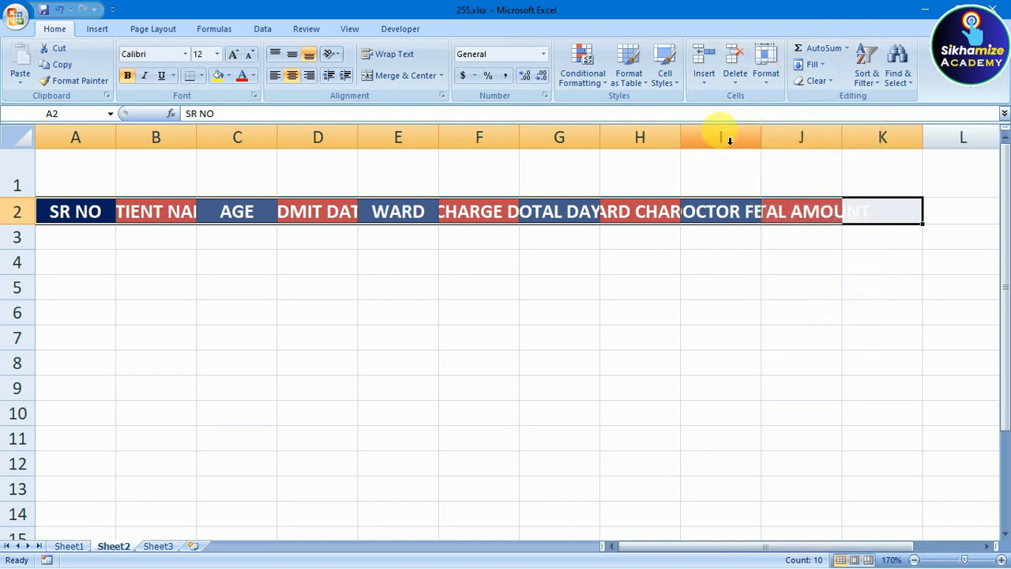
click(829, 82)
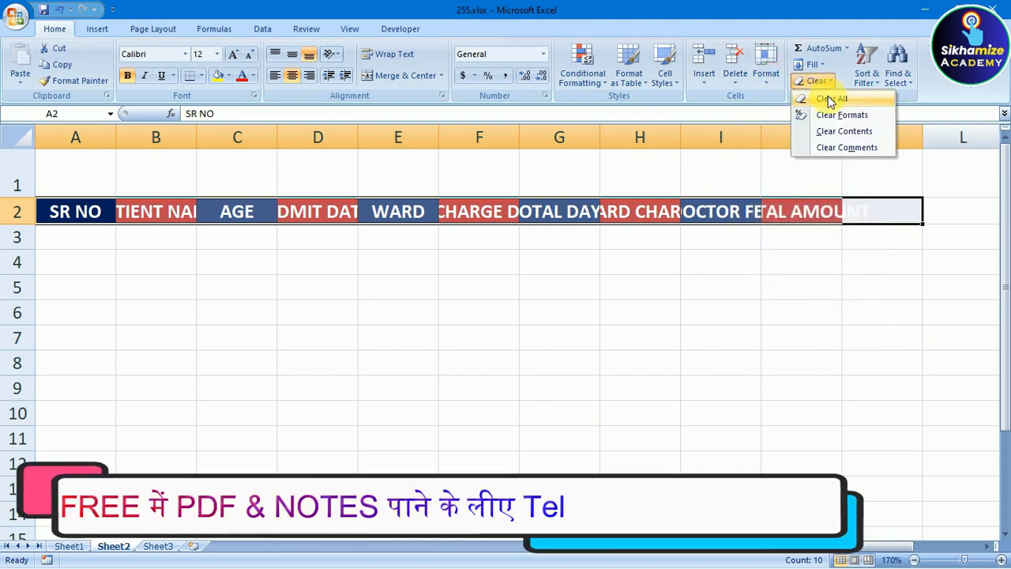
click(828, 96)
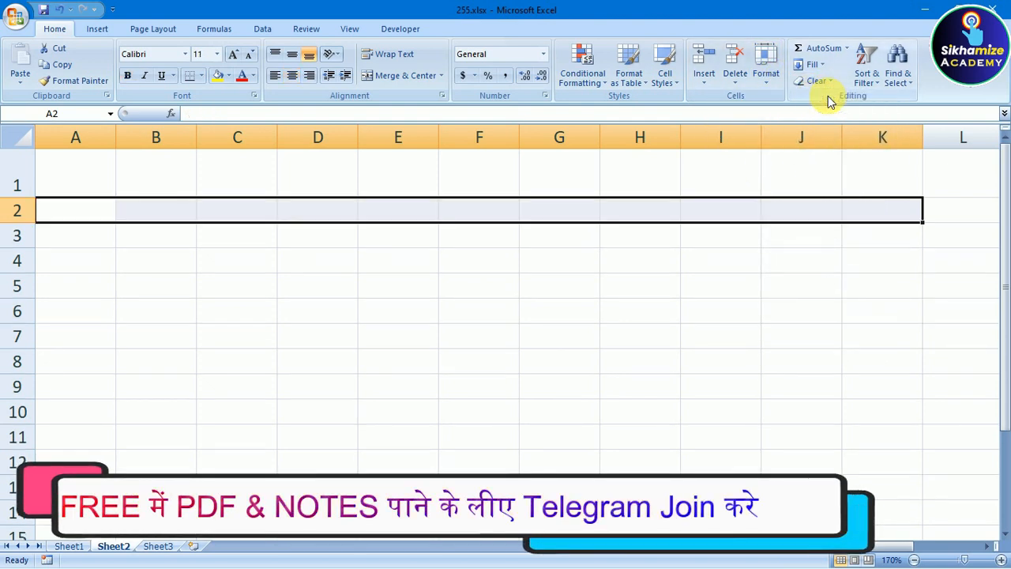
click(60, 10)
click(147, 293)
Set the header text in A2:K2 to the Automatic font colour and clear the formats from these cells
drag(75, 211, 879, 222)
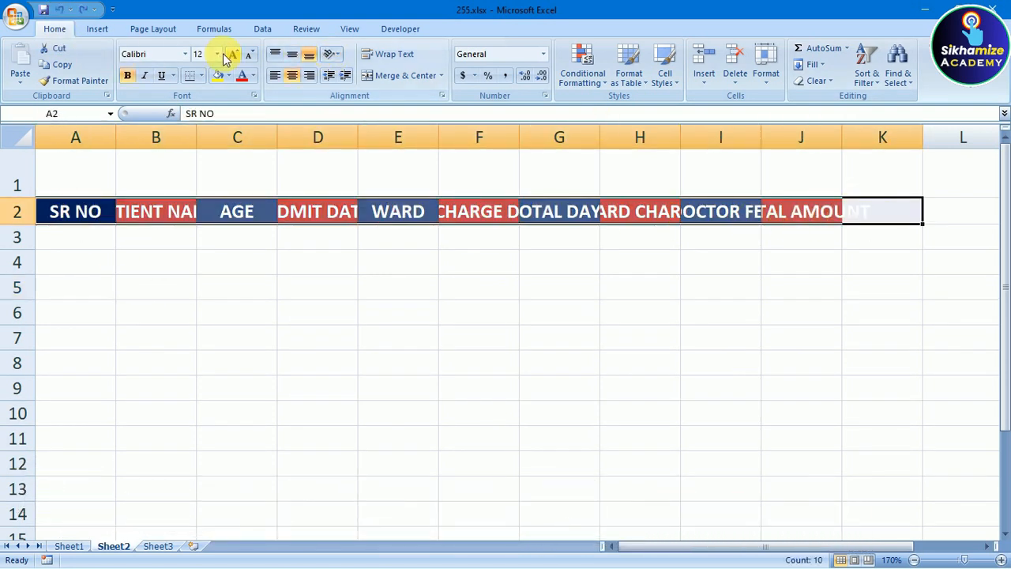
click(253, 76)
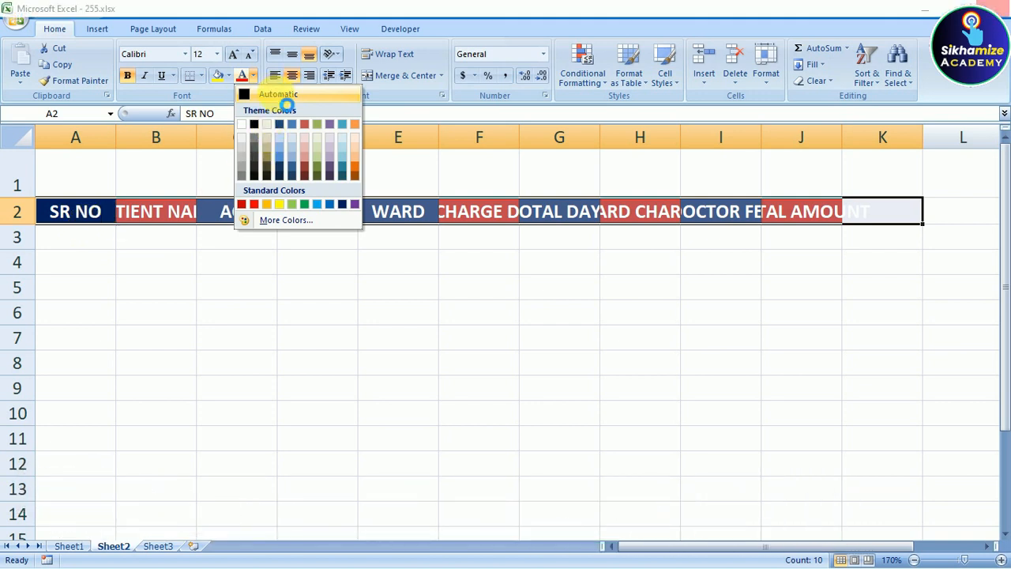
click(285, 99)
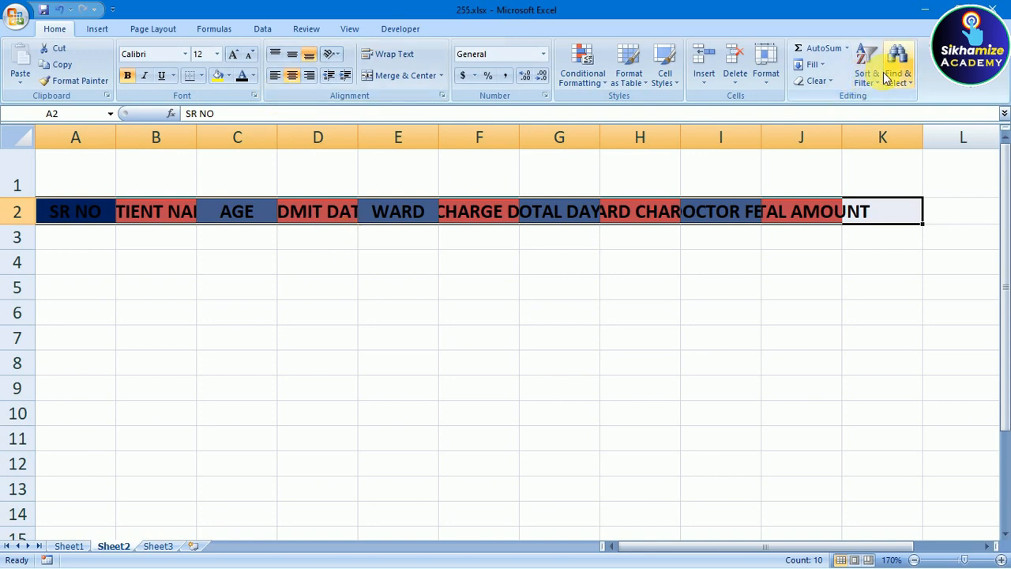
click(830, 85)
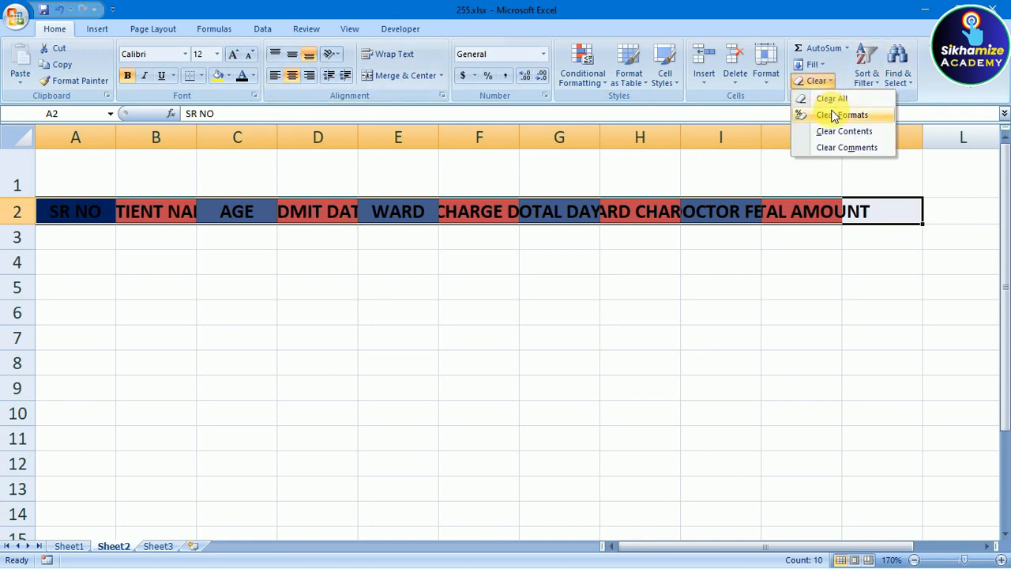
click(839, 115)
click(395, 308)
drag(75, 210, 887, 211)
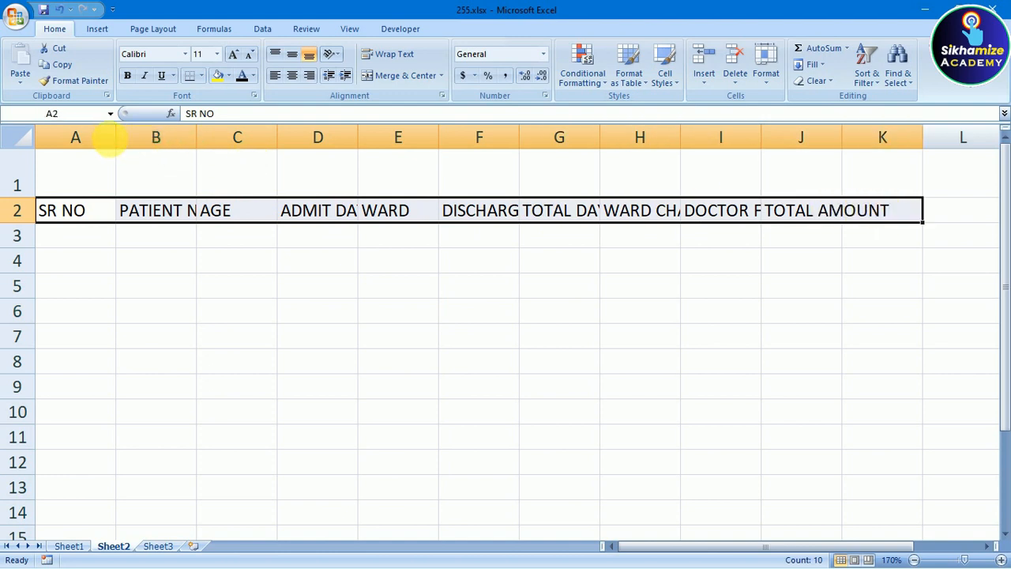
Narrow column A, widen column B to fit PATIENT NAME, and slightly narrow the AGE column C
click(145, 309)
drag(119, 139, 98, 139)
click(184, 140)
drag(184, 151, 229, 155)
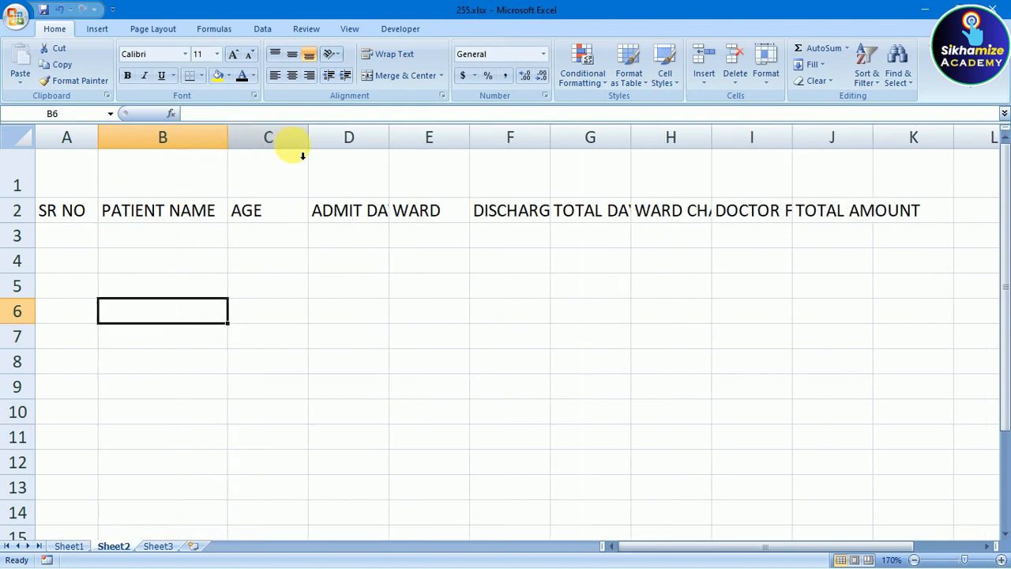
drag(309, 140, 304, 180)
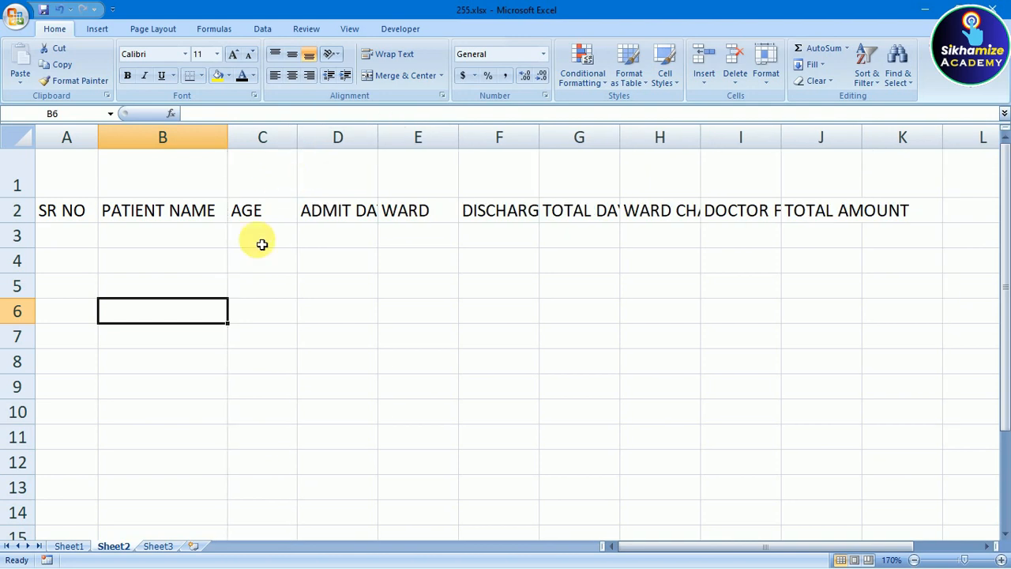
Widen columns D to H so the headers from ADMIT DATE to WARD CHARGE fit in full
drag(378, 135, 415, 178)
drag(497, 142, 526, 137)
drag(610, 151, 678, 146)
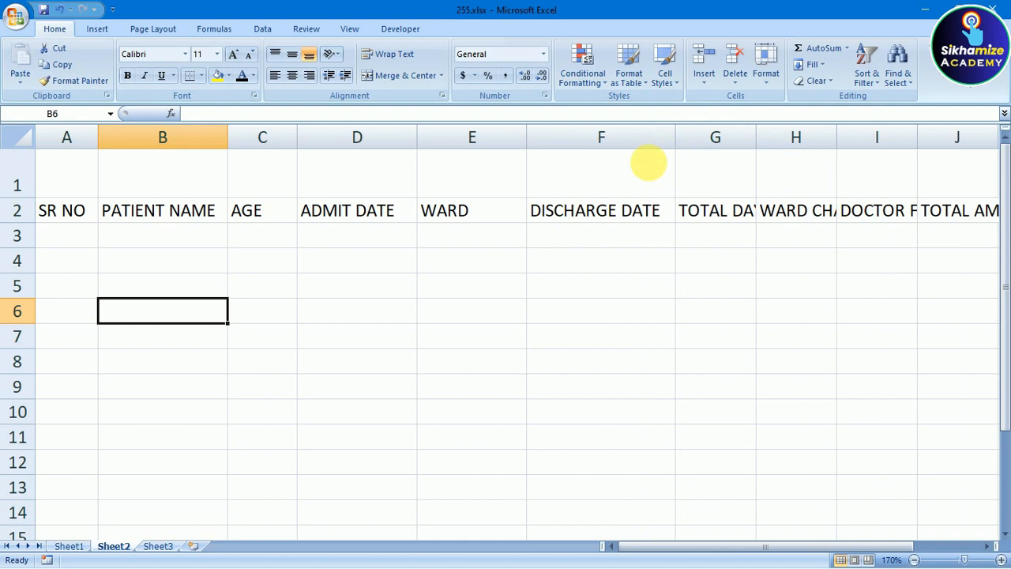
drag(758, 143, 801, 144)
drag(877, 139, 947, 149)
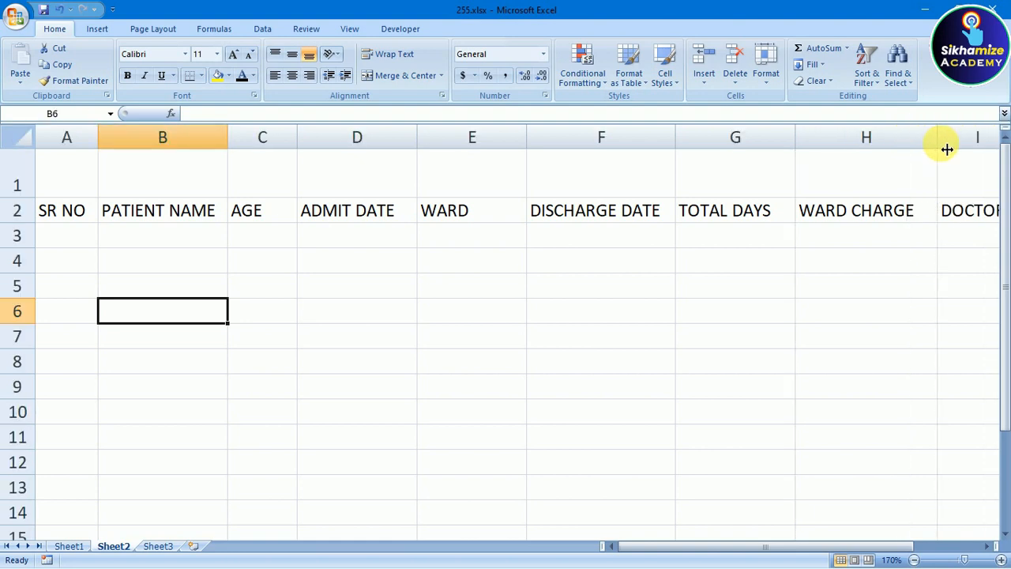
Narrow the WARD, DISCHARGE DATE and WARD CHARGE columns slightly and widen column I to fit DOCTOR FEE
click(914, 560)
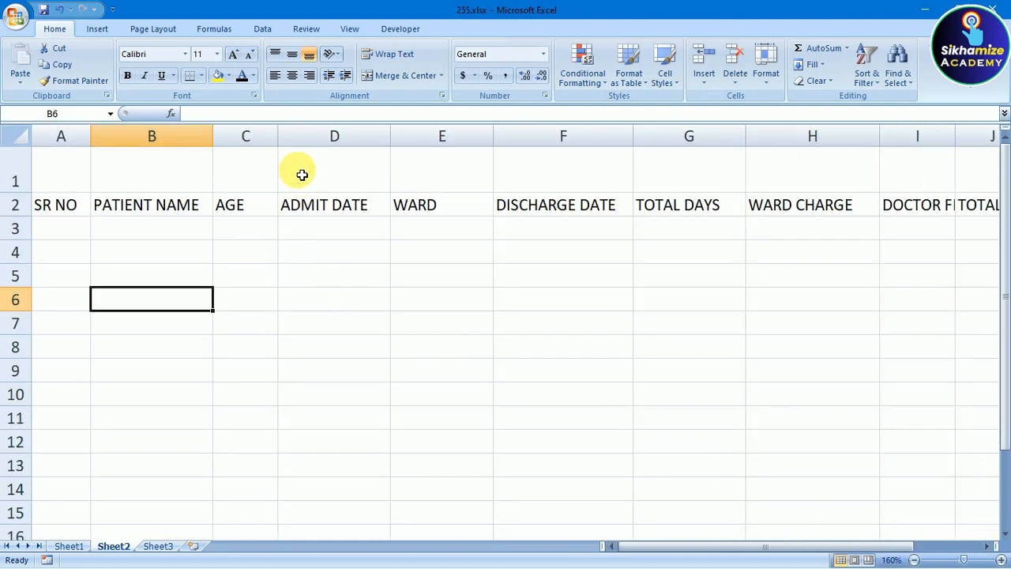
drag(493, 142, 475, 156)
drag(622, 144, 612, 156)
drag(865, 136, 845, 150)
drag(922, 147, 975, 143)
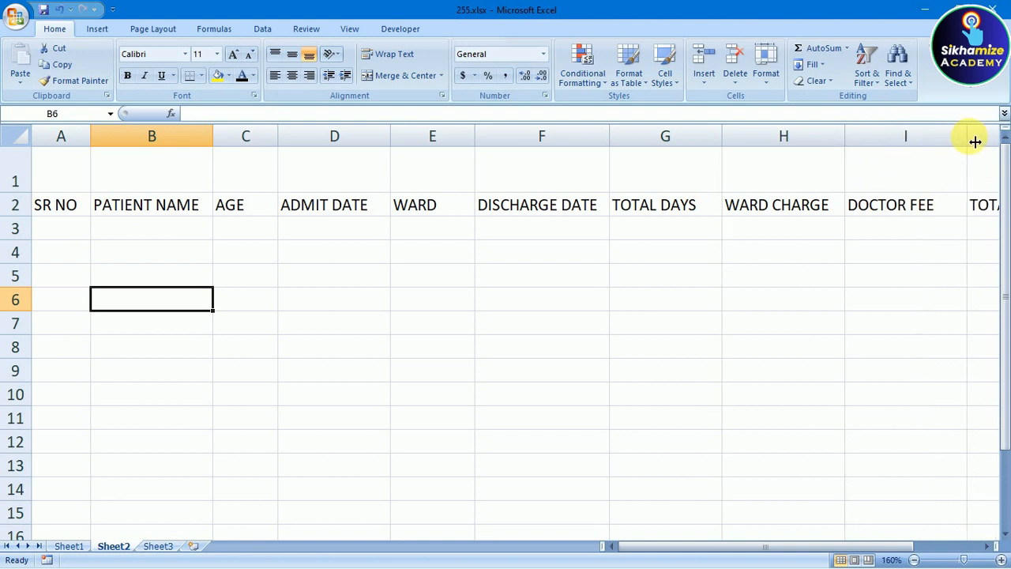
Widen column J to fit the TOTAL AMOUNT header
click(915, 560)
click(917, 561)
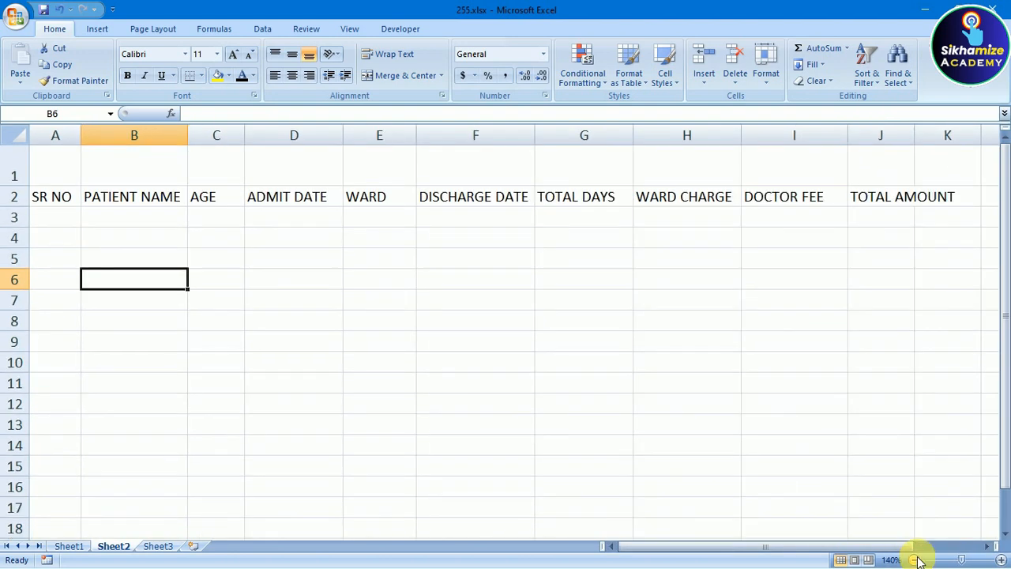
drag(916, 141, 962, 142)
click(838, 317)
click(287, 260)
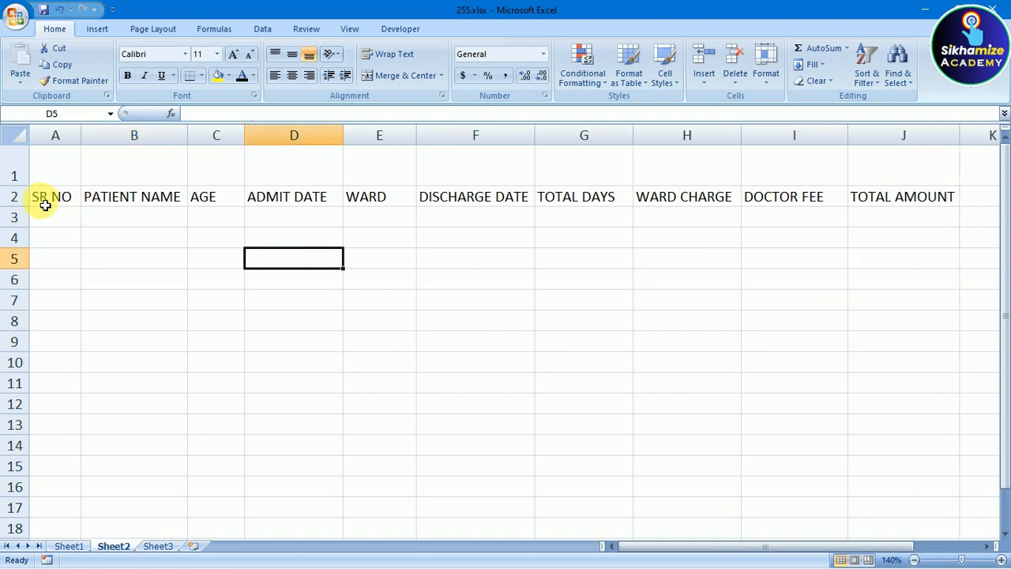
Review the header row A2:J2 on Sheet2 and return to the finished hospital table on Sheet1
drag(45, 199, 925, 198)
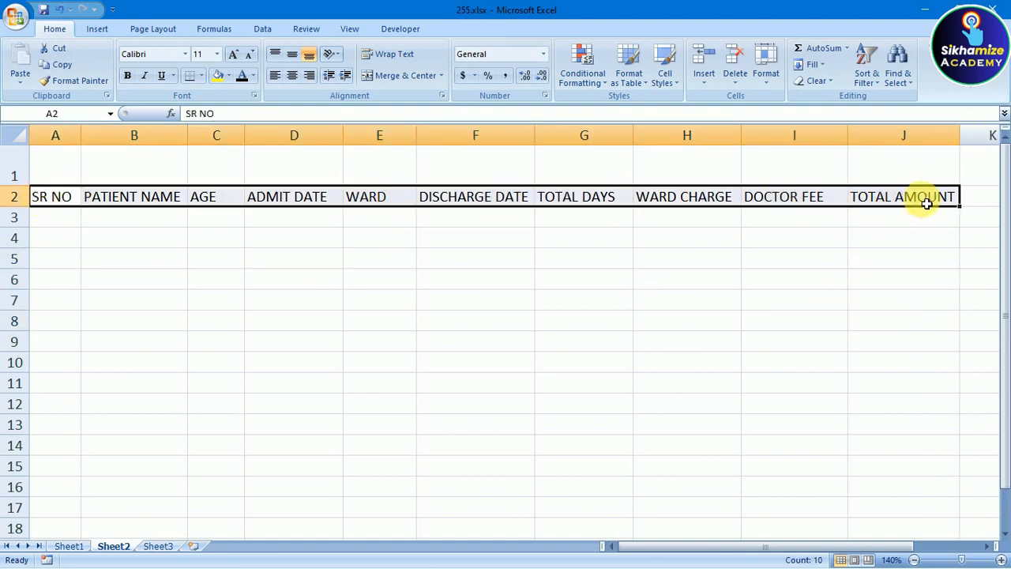
click(293, 355)
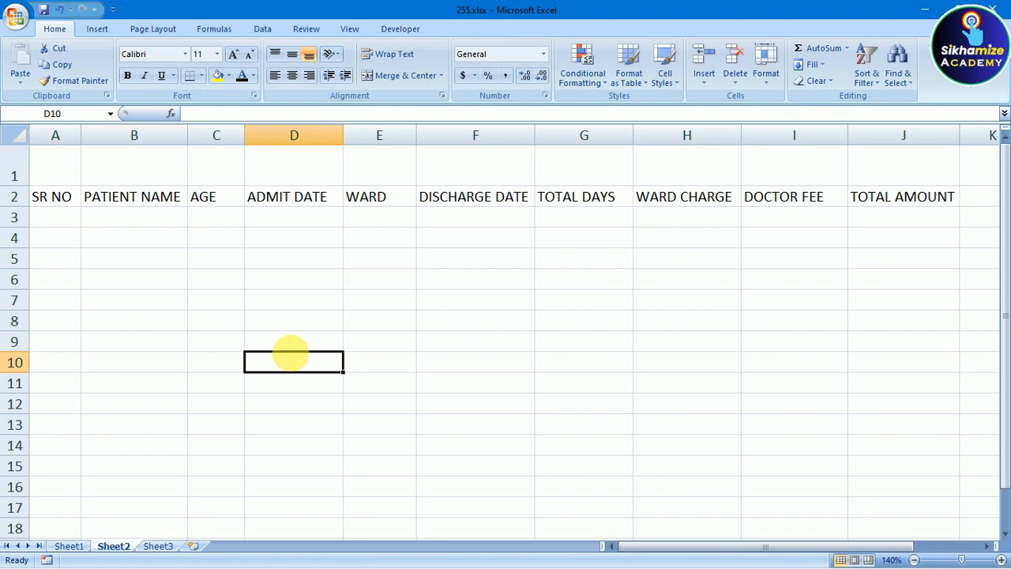
click(71, 549)
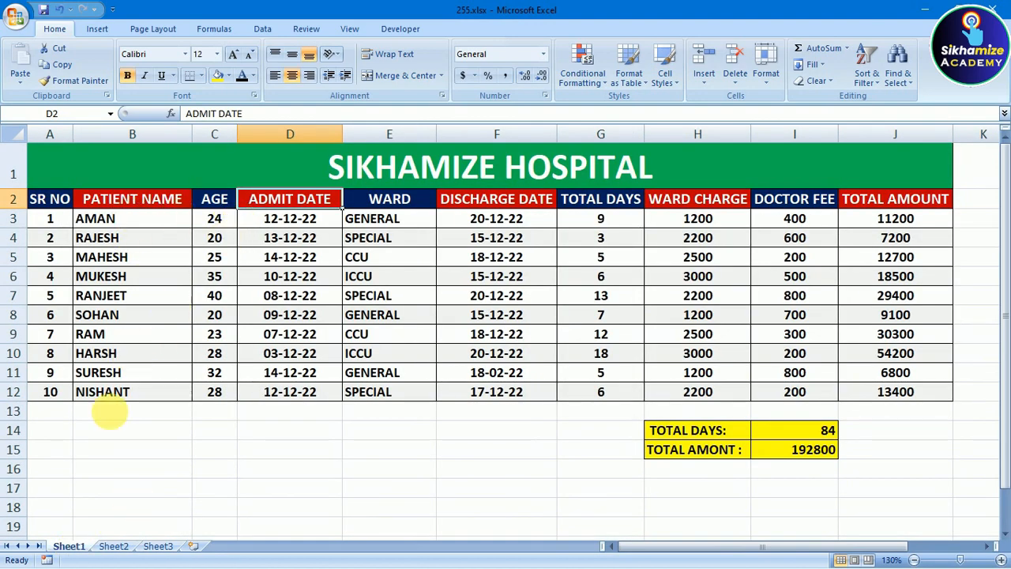
Merge and center cells A1:J1 above the column headers on Sheet2
click(110, 486)
click(235, 167)
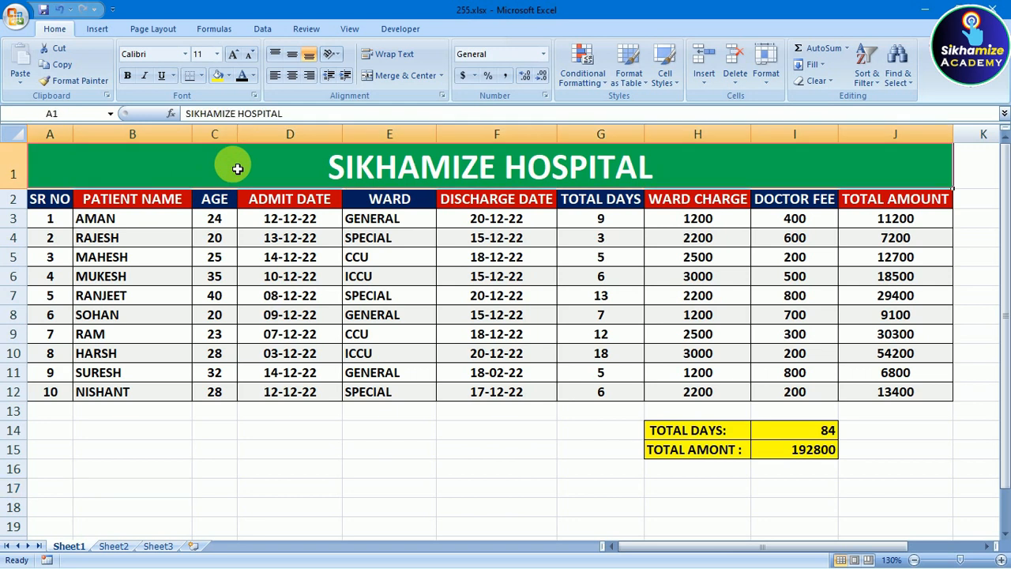
click(115, 547)
drag(74, 172, 898, 177)
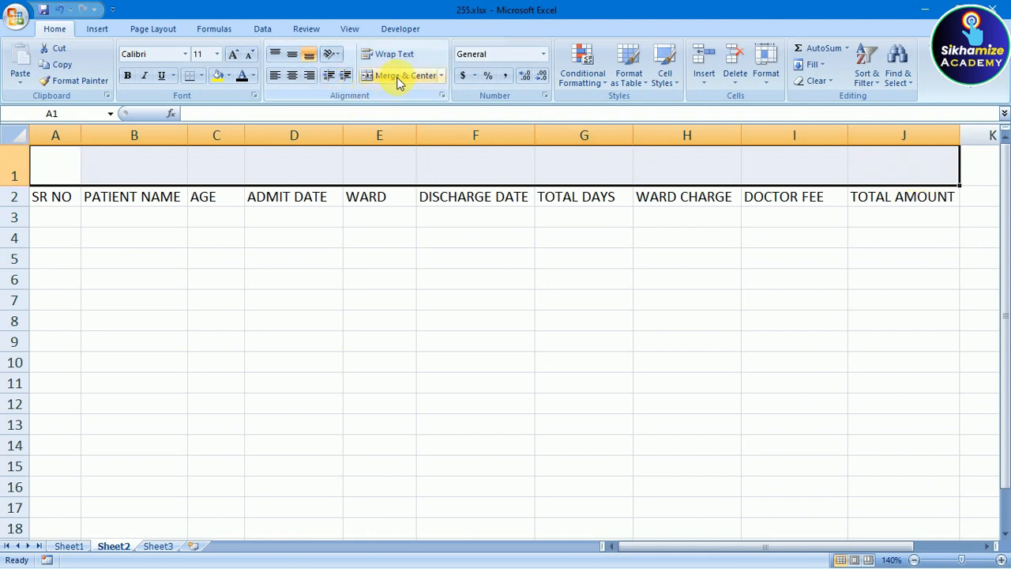
click(443, 77)
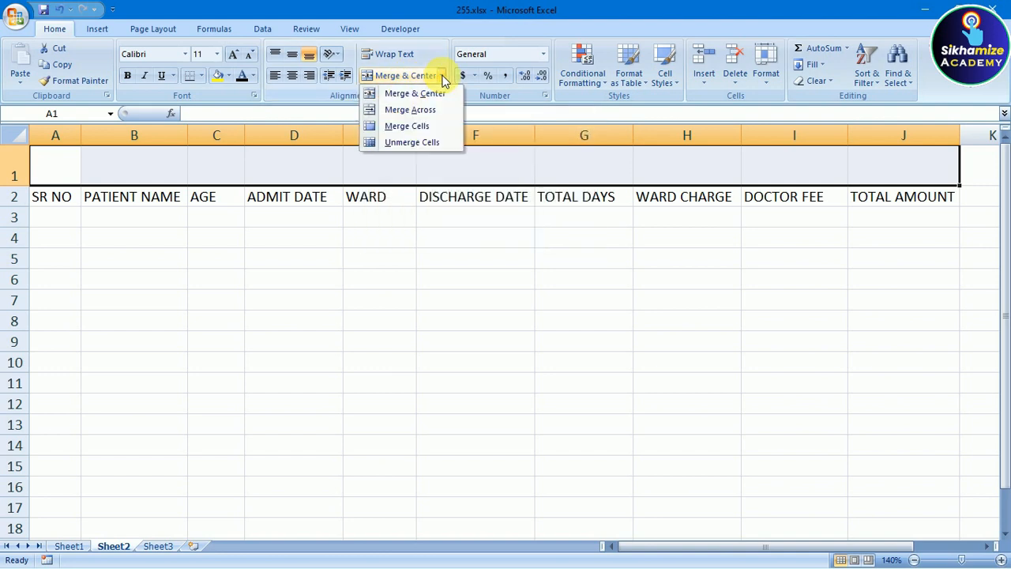
click(410, 94)
Enter SIKHAMIZE HOSPITAL as the title in the merged cell A1
click(289, 266)
click(280, 177)
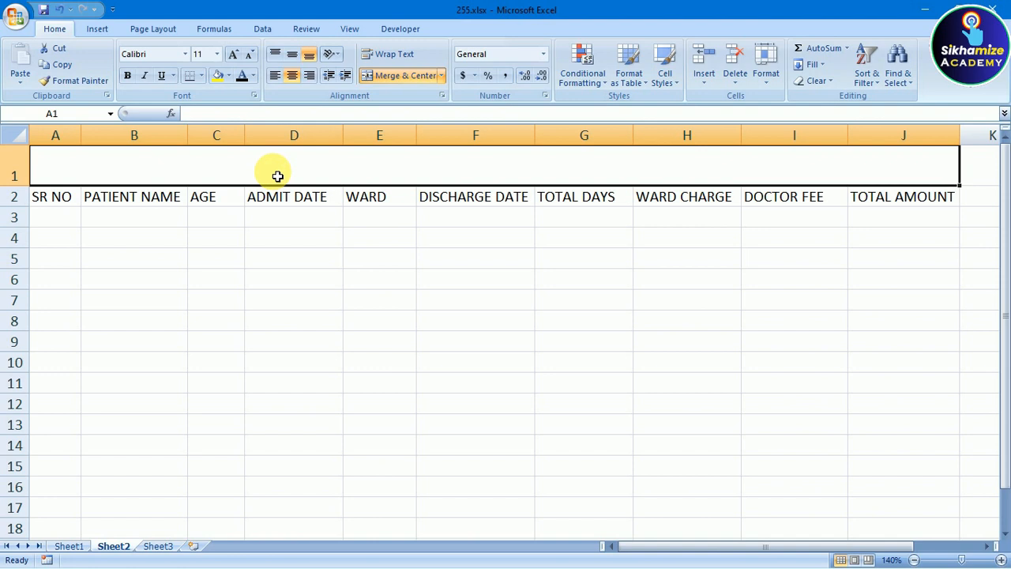
text(SIKHAM)
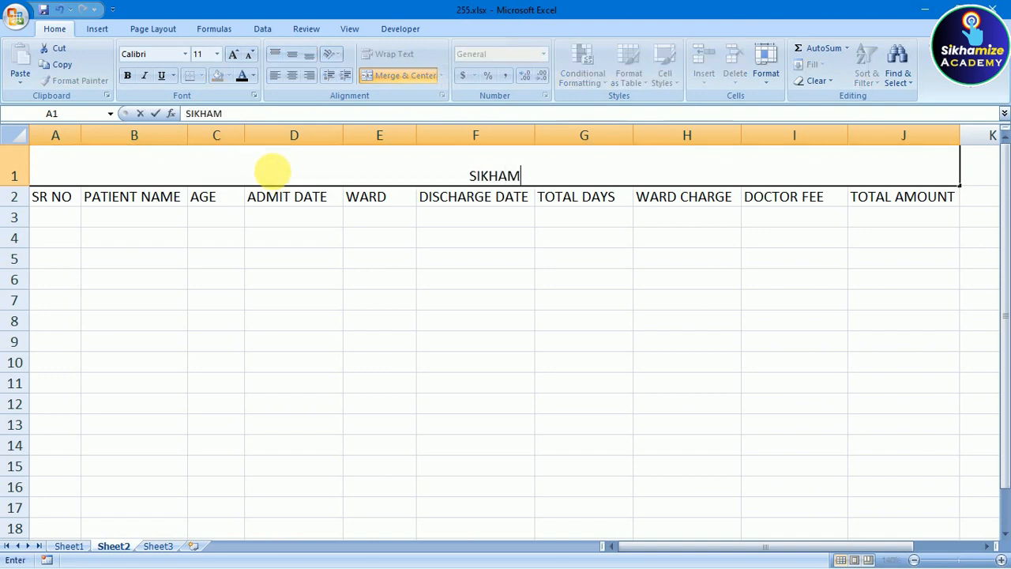
text(IZE HOS)
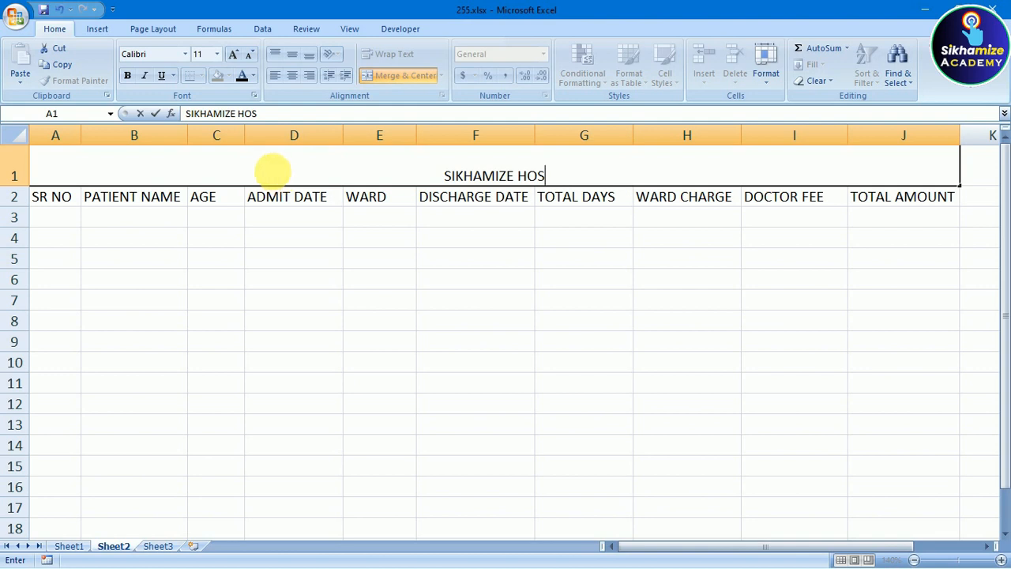
text(PITAL)
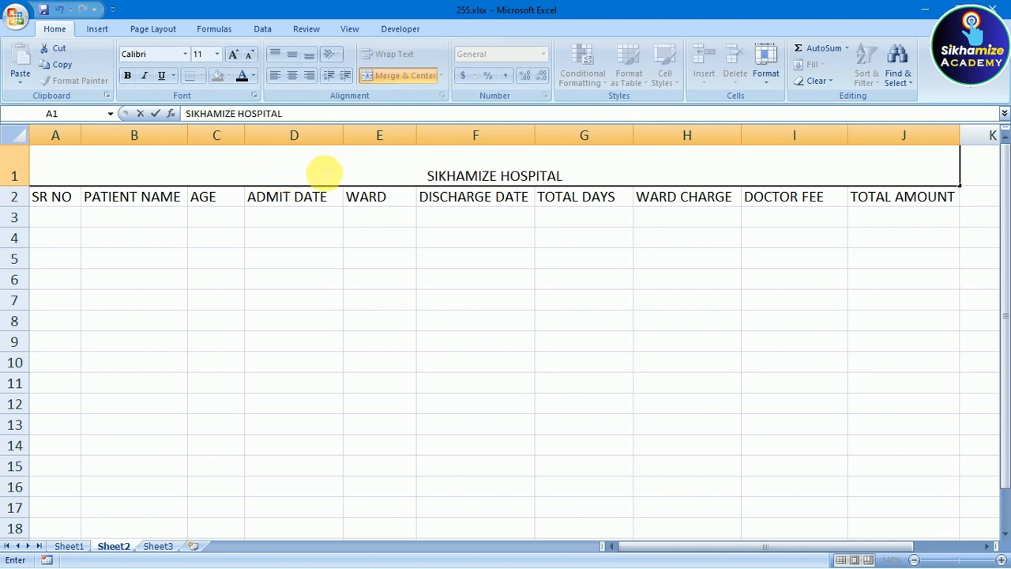
click(332, 238)
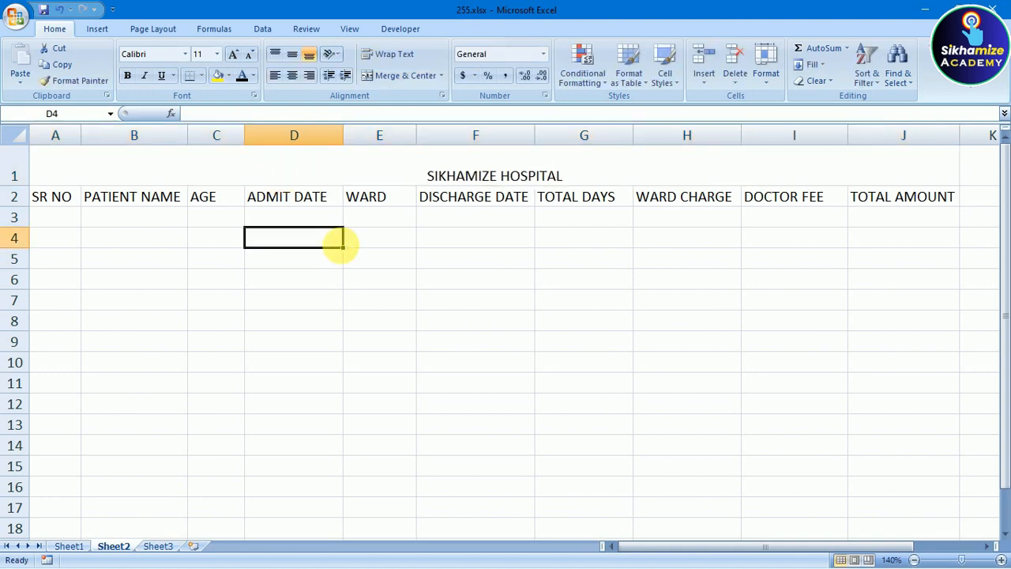
Compare with the title on Sheet1 and increase the Sheet2 title's font size to 24
click(69, 547)
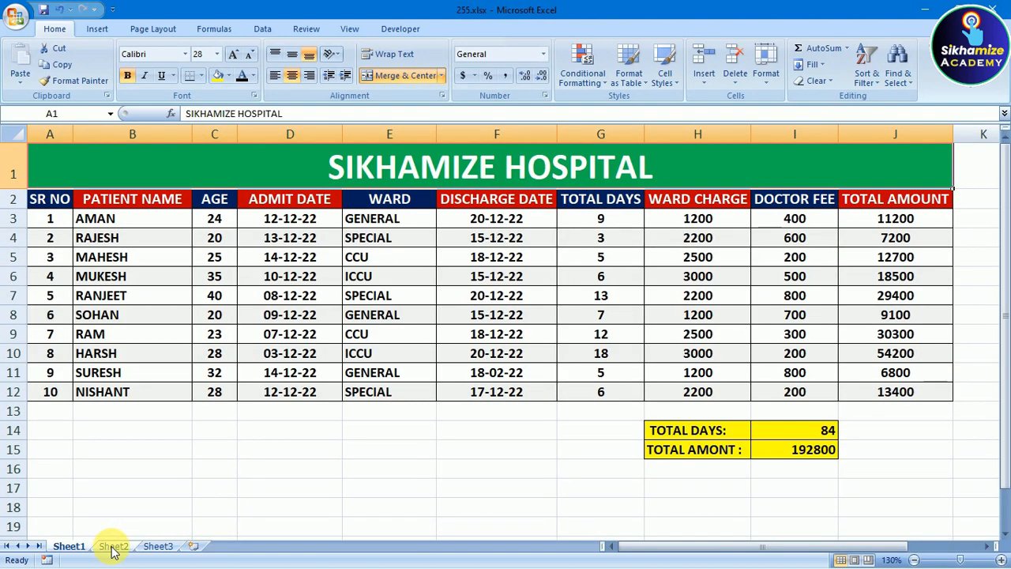
click(113, 546)
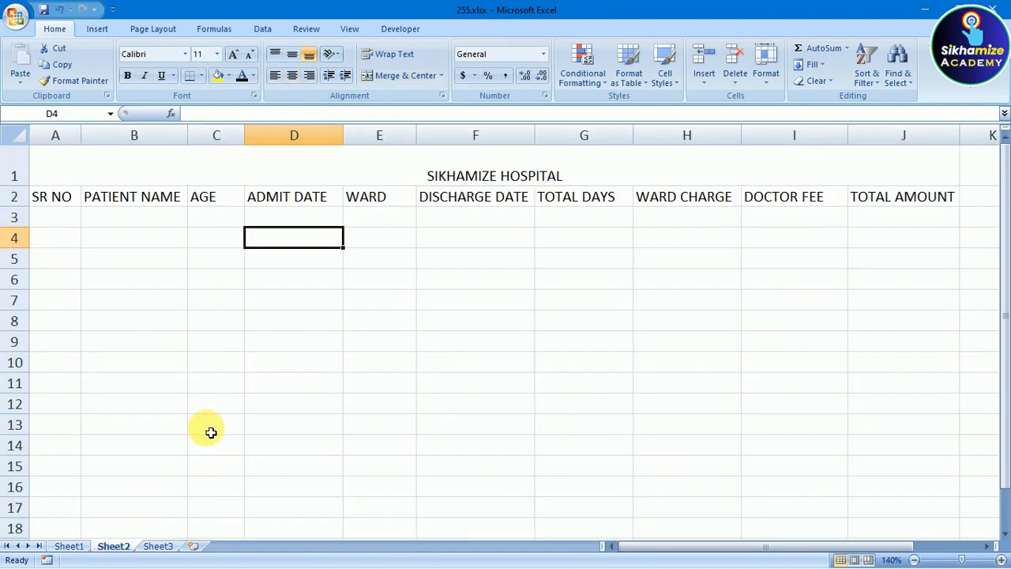
click(395, 163)
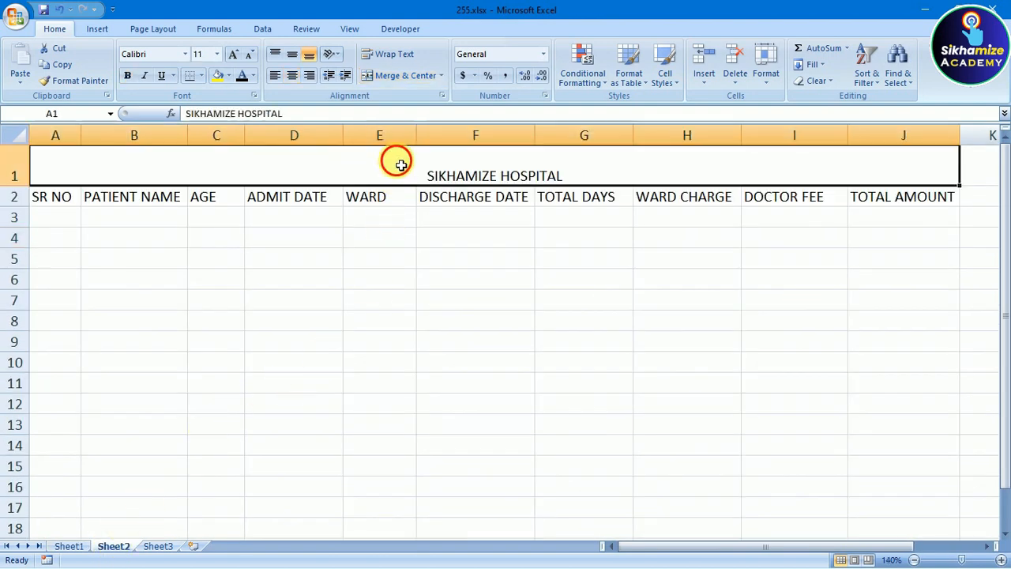
click(237, 56)
click(237, 56)
click(237, 55)
click(237, 56)
click(237, 56)
click(237, 55)
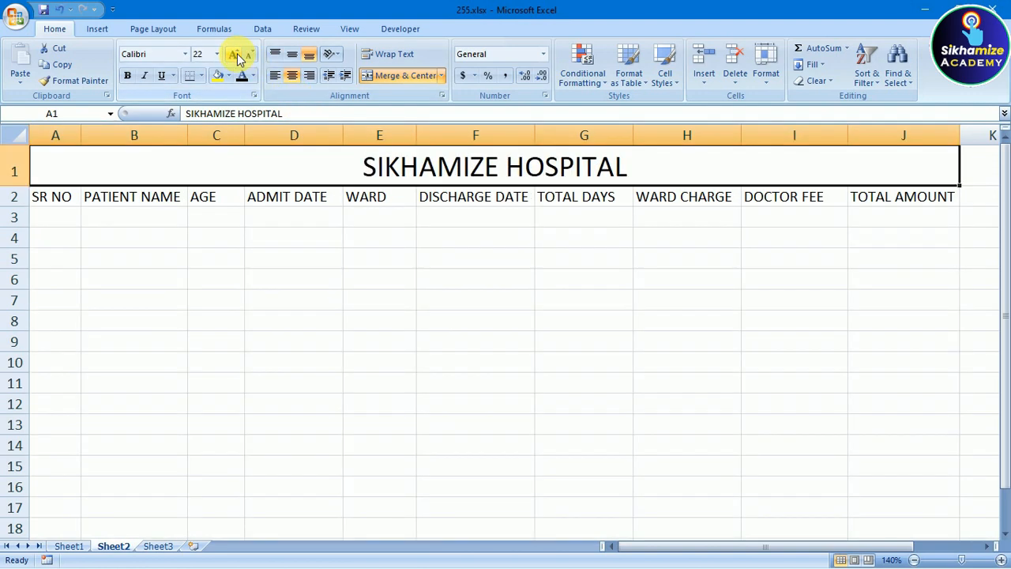
click(238, 55)
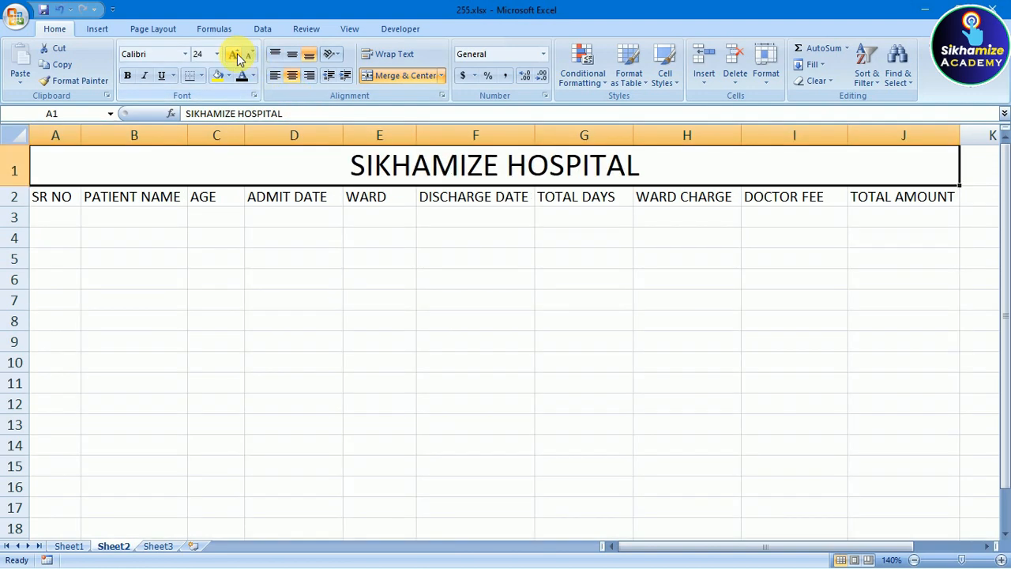
Make the SIKHAMIZE HOSPITAL title bold and set its font to Algerian
click(144, 75)
click(128, 77)
click(146, 76)
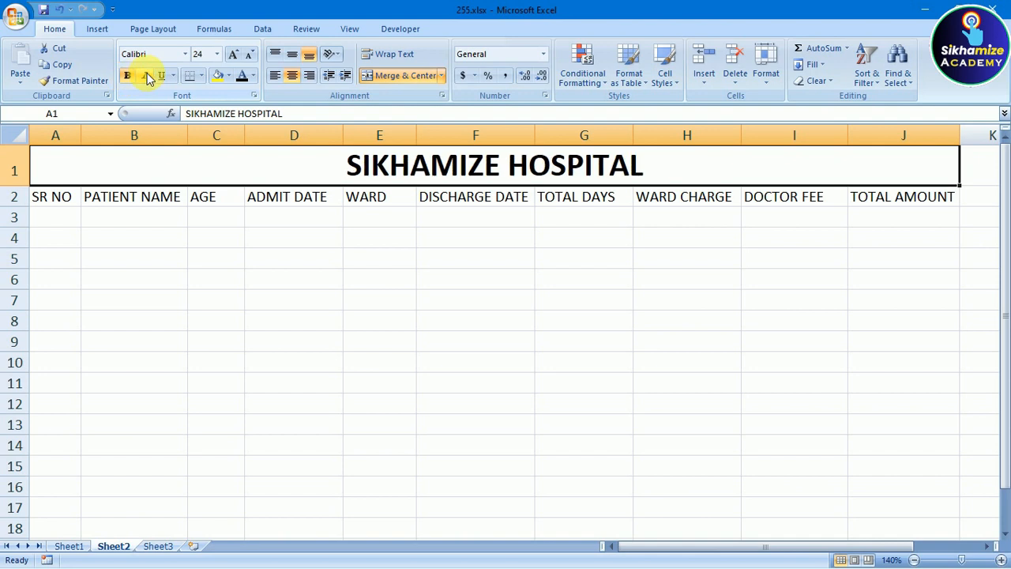
click(185, 56)
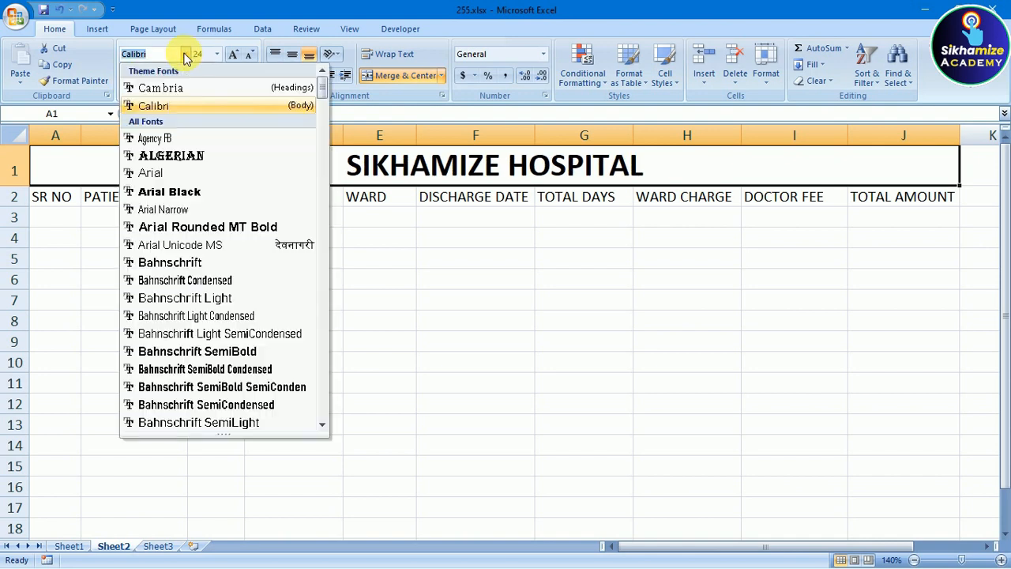
click(163, 156)
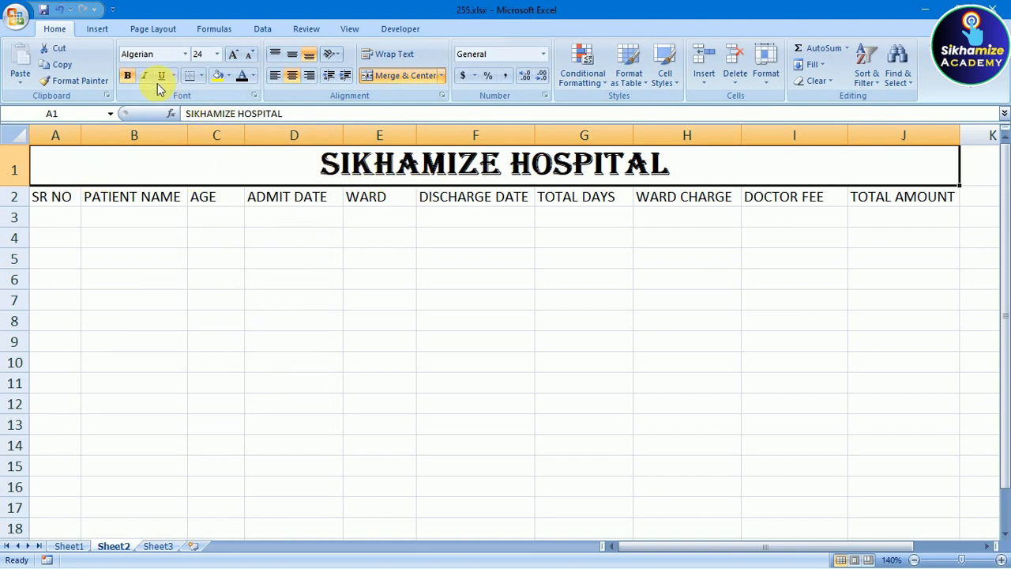
click(123, 80)
click(121, 78)
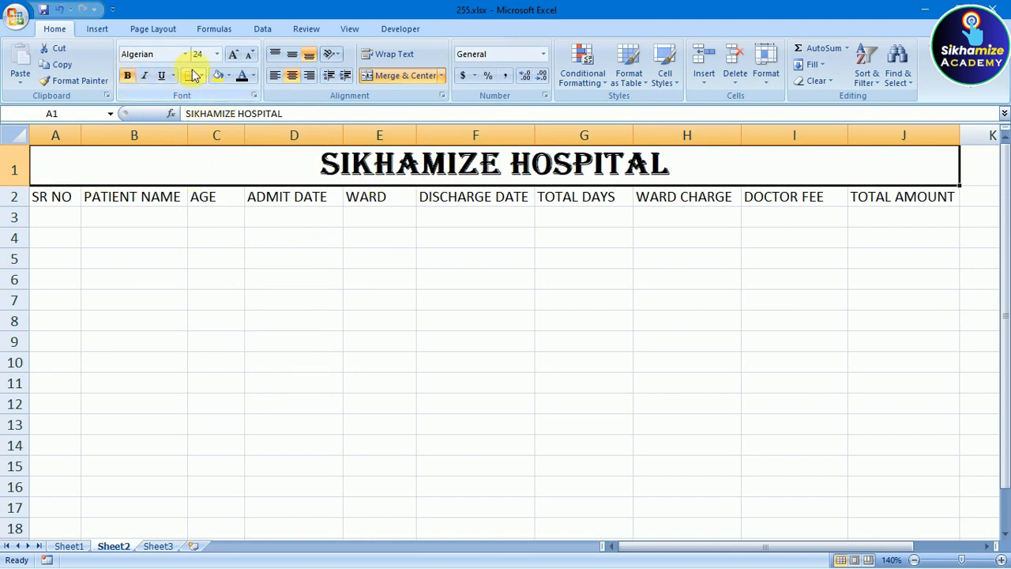
click(229, 75)
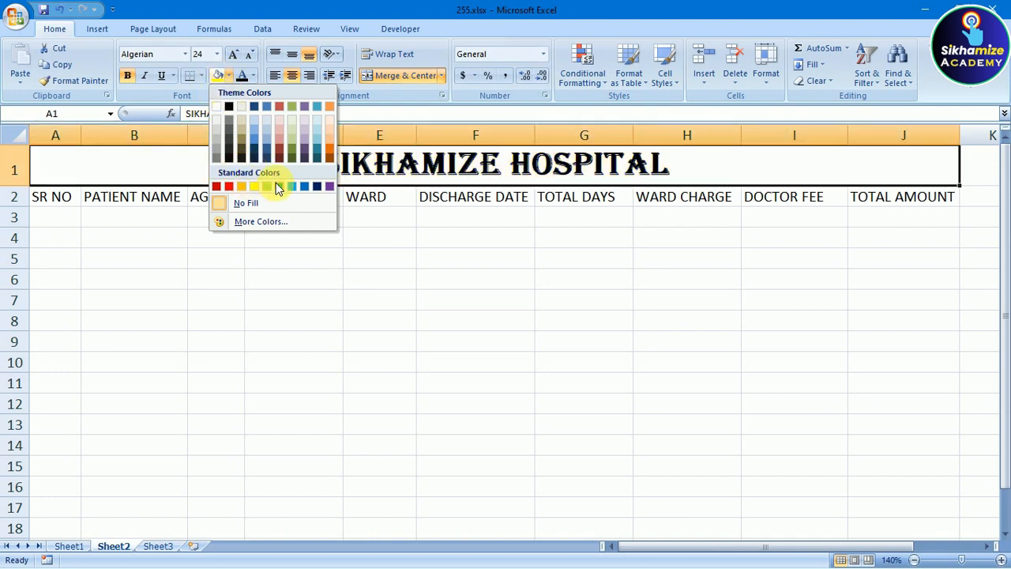
click(272, 276)
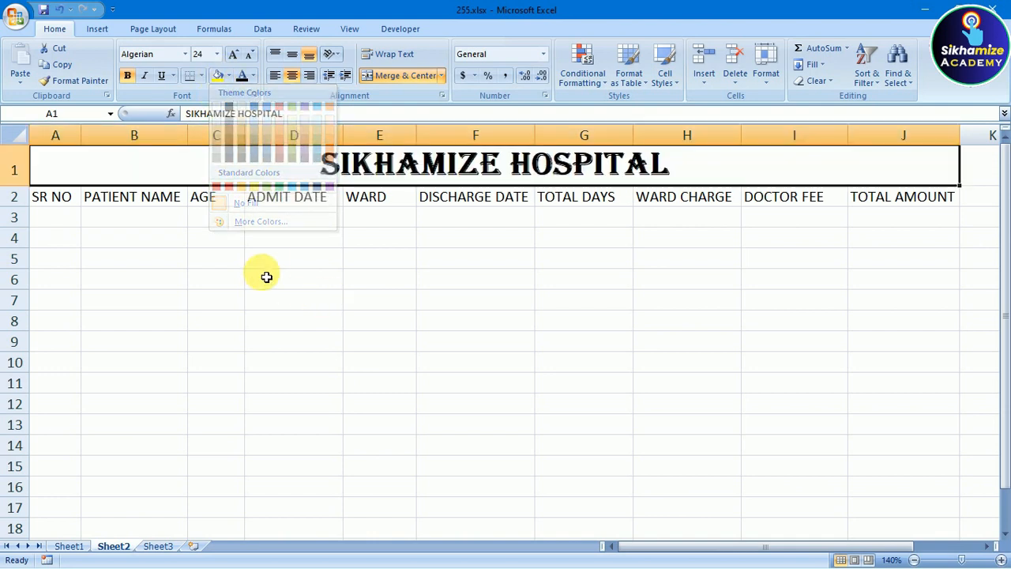
Number the SR NO column from 1 to 10 in A3:A12 by filling down a series from 1 and 2
click(68, 213)
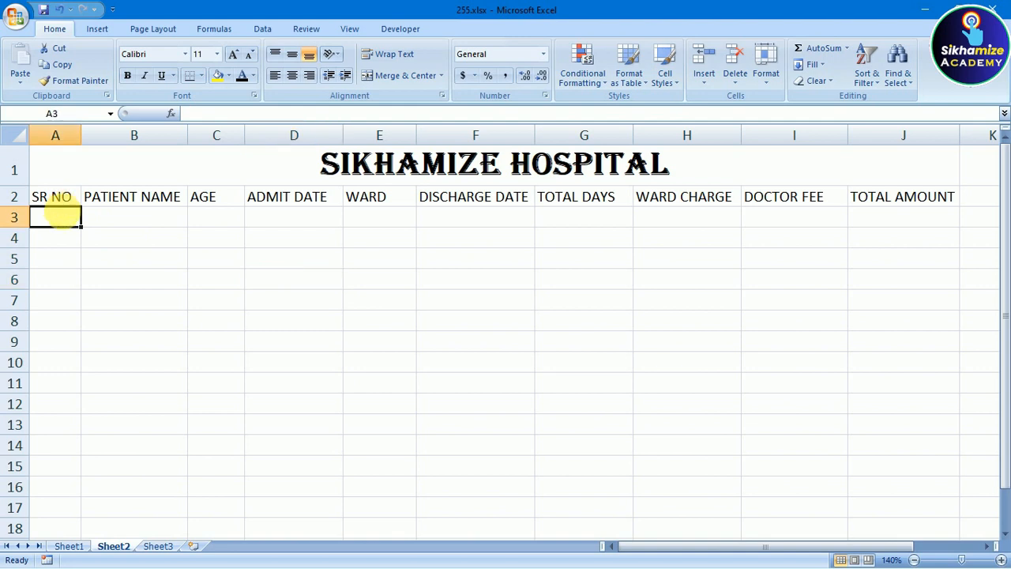
text(1)
key(Return)
text(2)
key(Return)
drag(75, 217, 71, 383)
drag(73, 421, 73, 419)
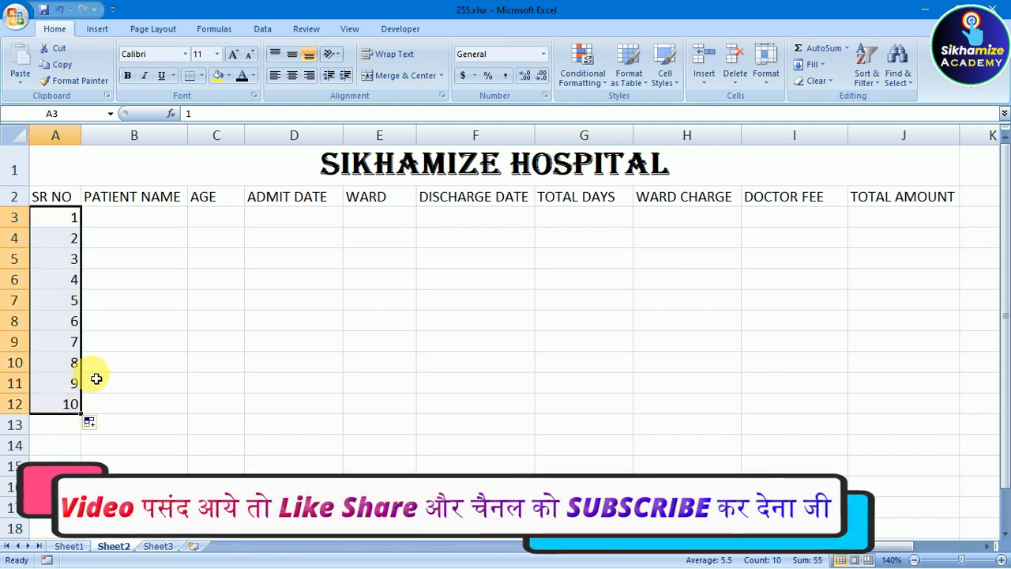
click(106, 397)
click(95, 341)
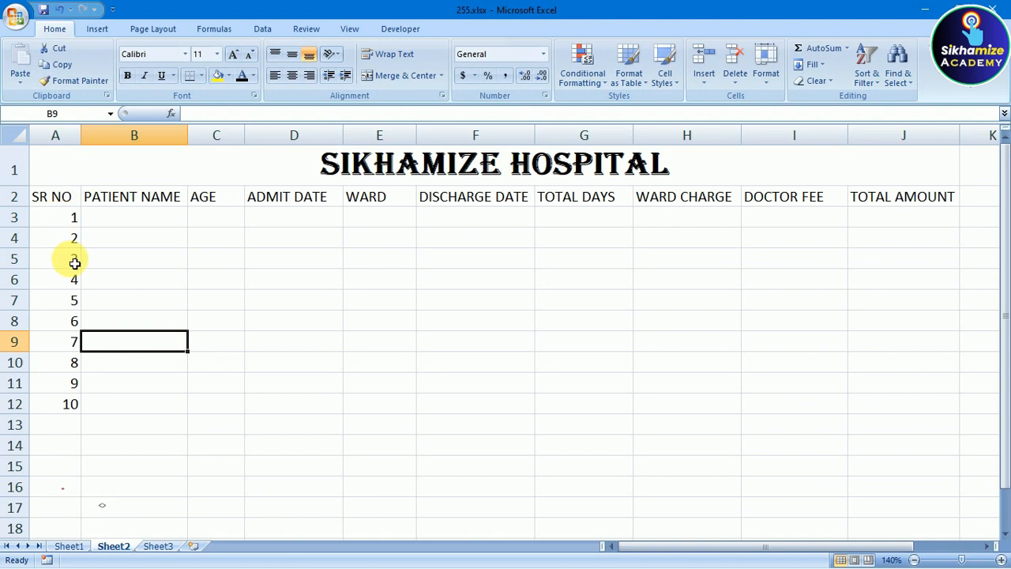
Enter the first three patients' names in B3:B5 under PATIENT NAME
click(156, 215)
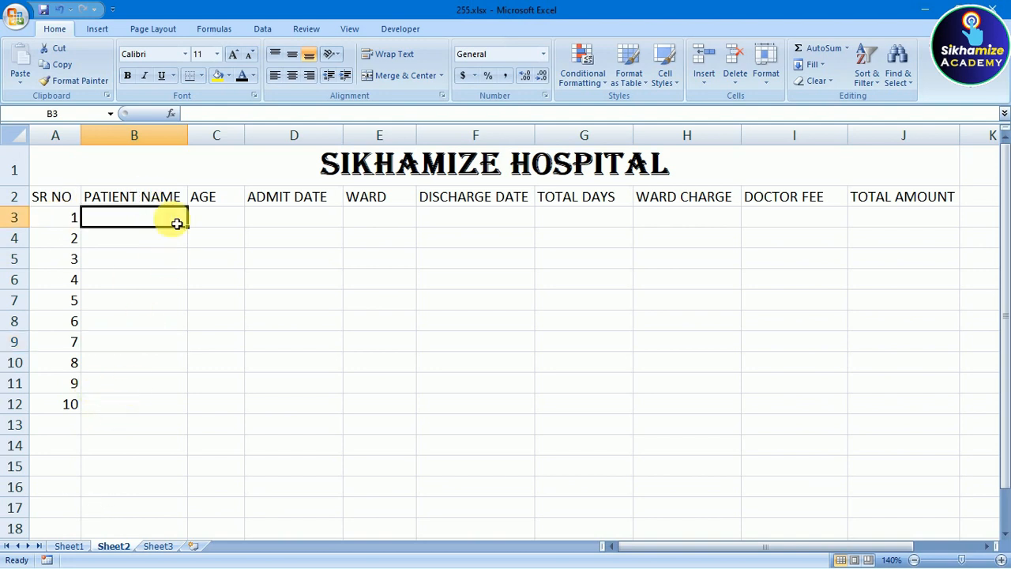
text(r)
key(BackSpace)
text(Ra)
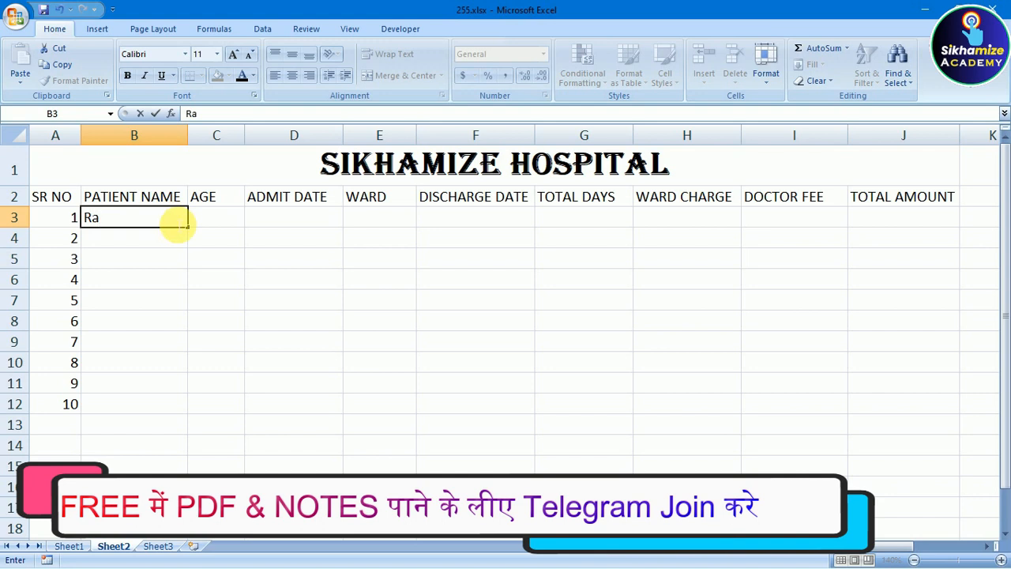
key(Return)
text(Moha)
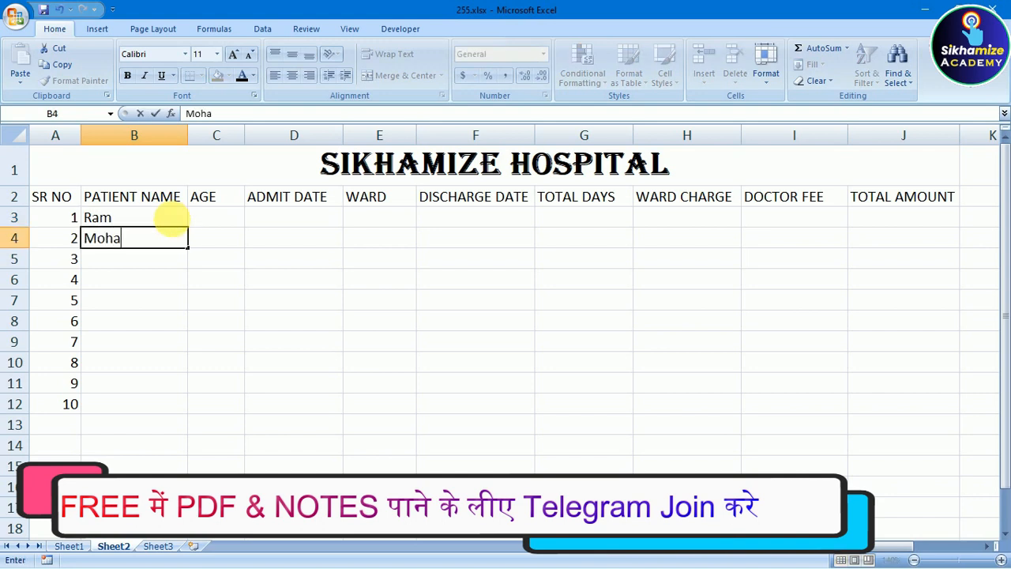
text(n)
key(Return)
text(S)
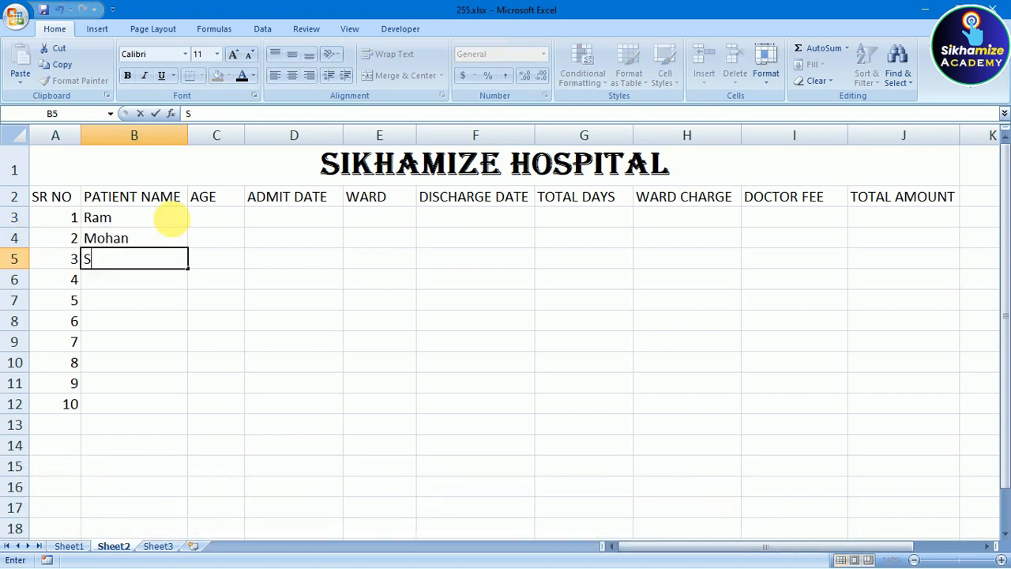
key(Return)
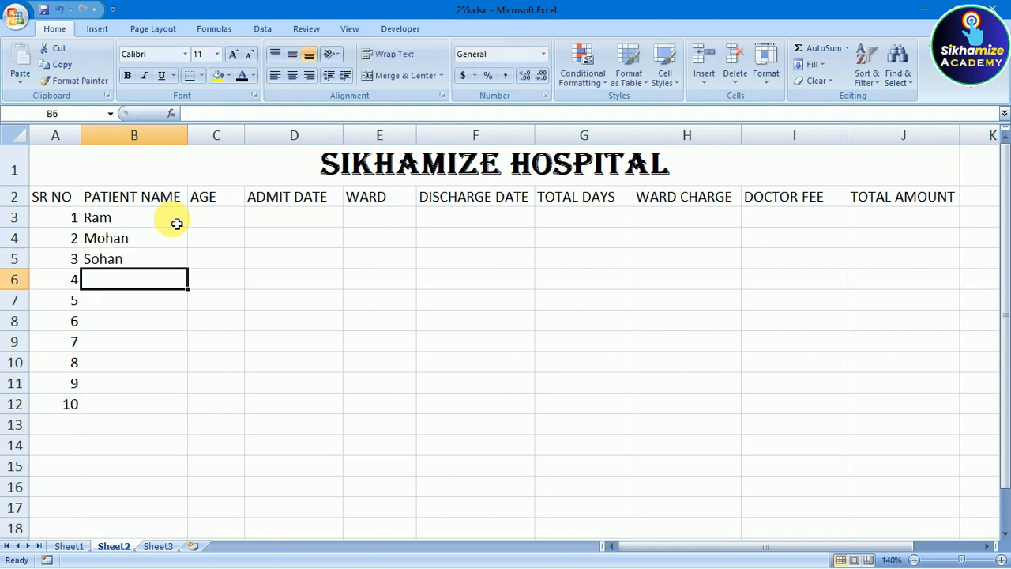
drag(138, 218, 134, 304)
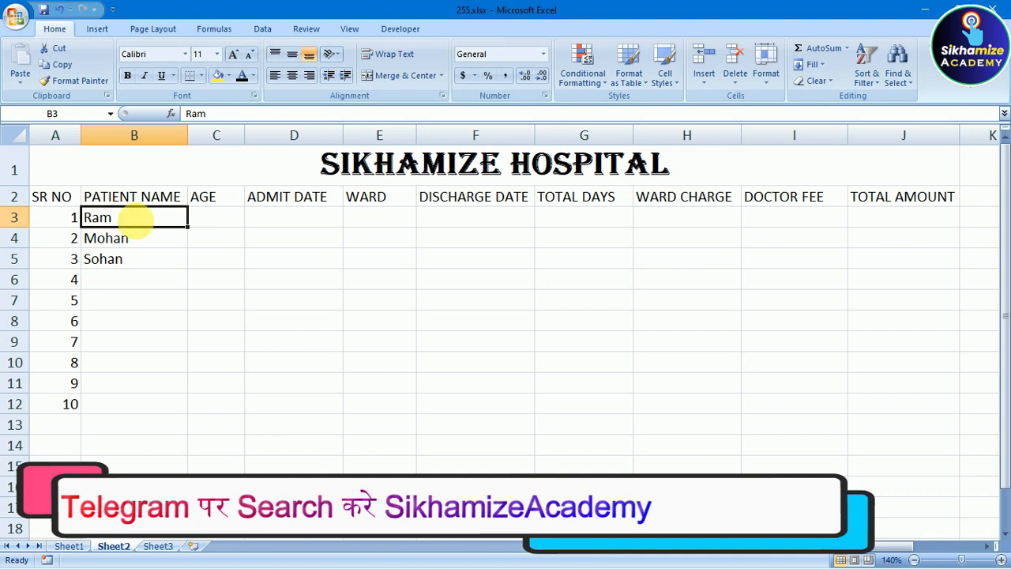
drag(143, 241, 147, 286)
Enter age 23 in C3 and admit date 01-01-2023 in D3 for the first patient
click(212, 217)
text(23)
click(295, 218)
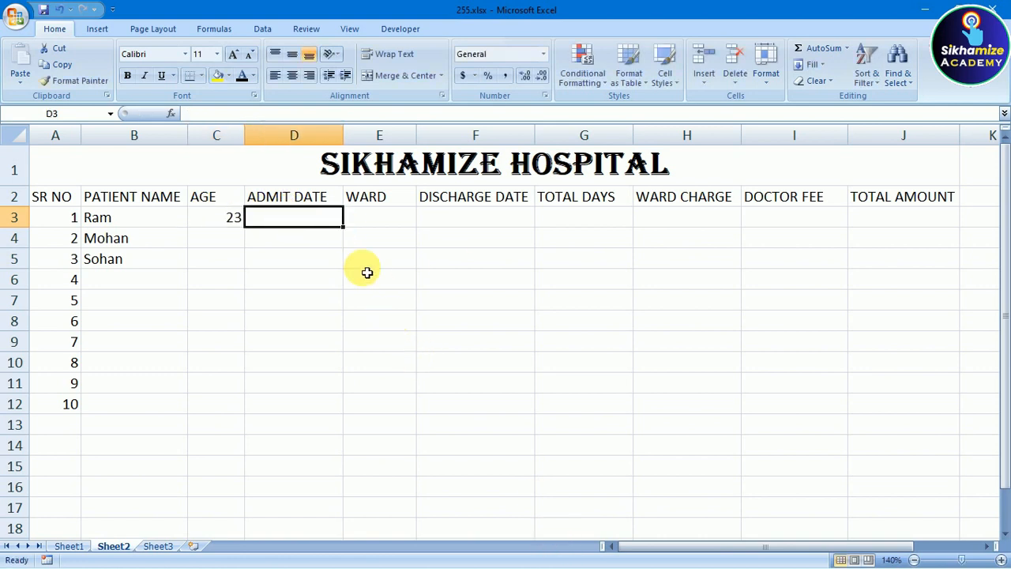
text(01-01-2023)
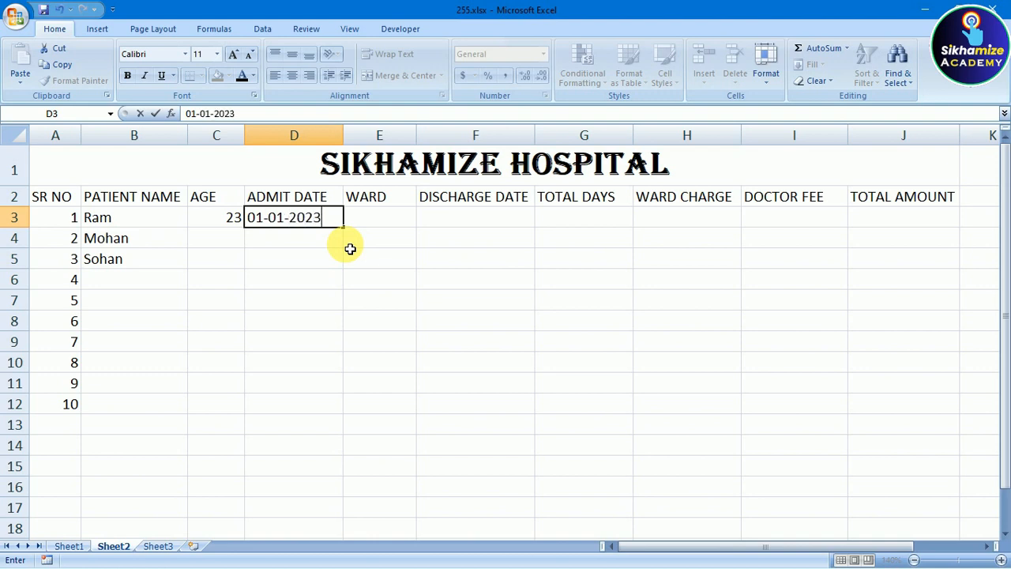
key(Return)
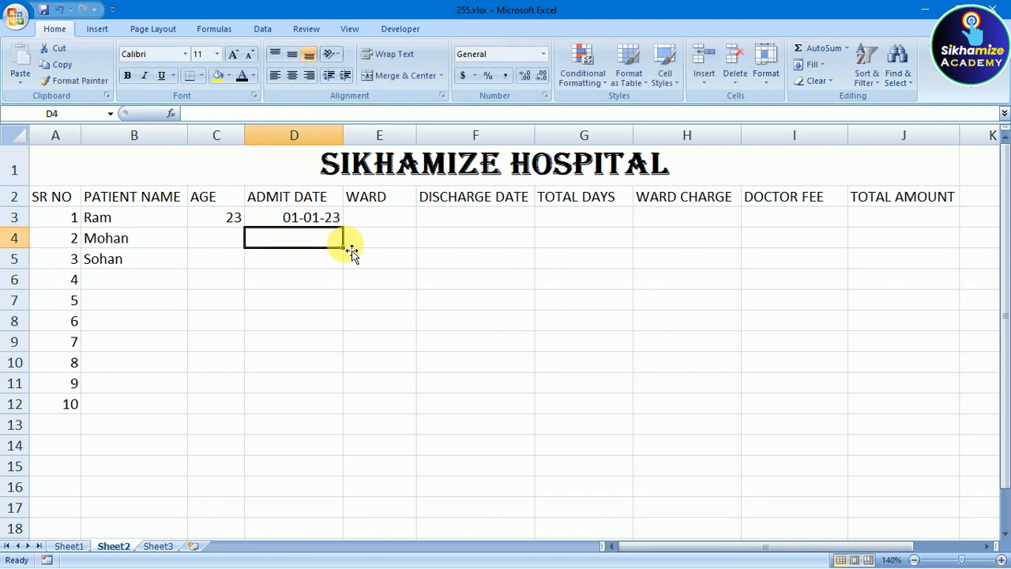
Widen the WARD column and select its first data cell, E3
click(364, 218)
drag(417, 139, 442, 152)
click(398, 285)
click(391, 223)
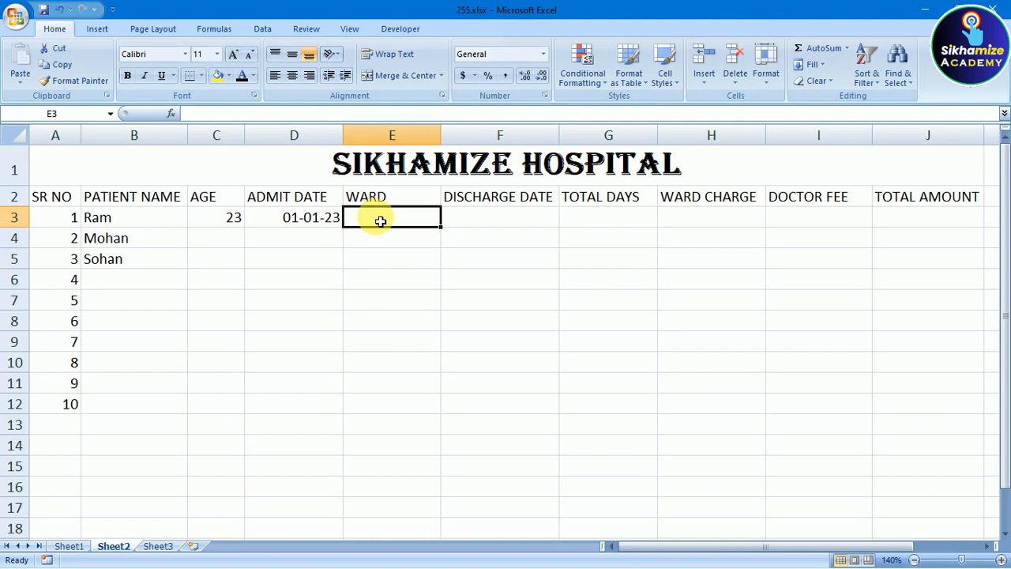
Copy the ward names GENERAL, SPECIAL, CCU and ICCU from E3:E6 on Sheet1
click(68, 546)
click(375, 225)
drag(375, 227, 375, 276)
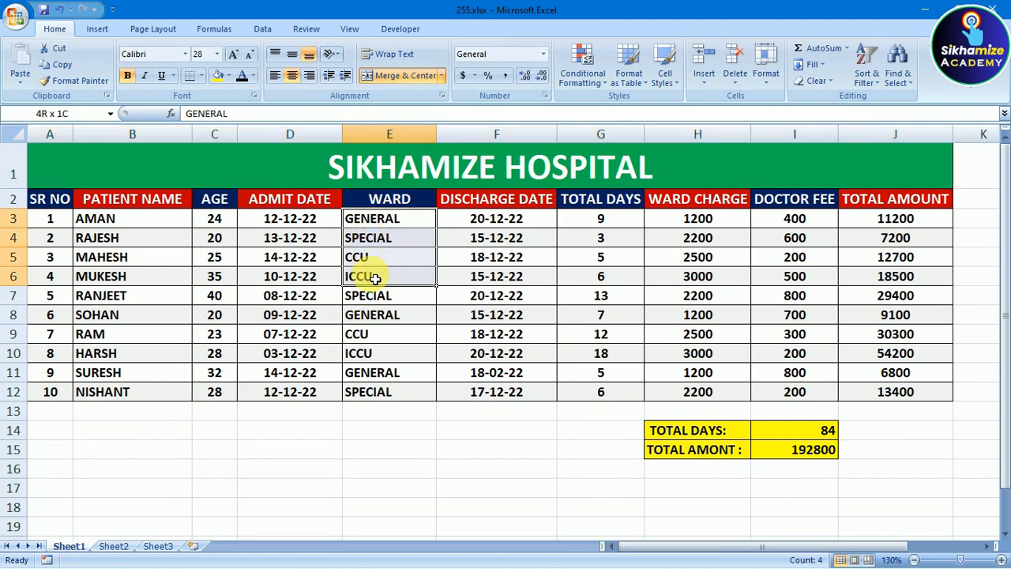
right_click(374, 278)
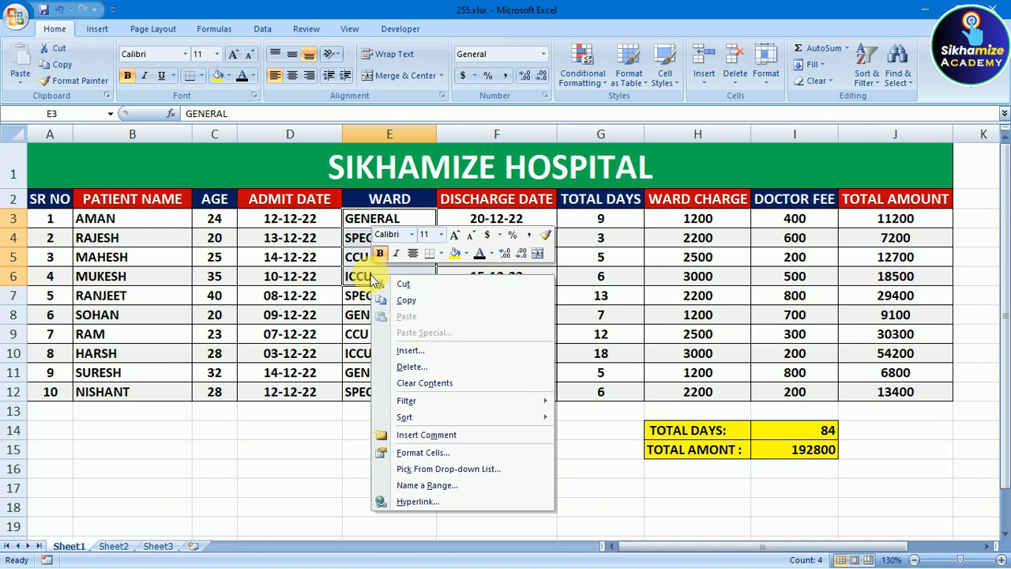
click(395, 296)
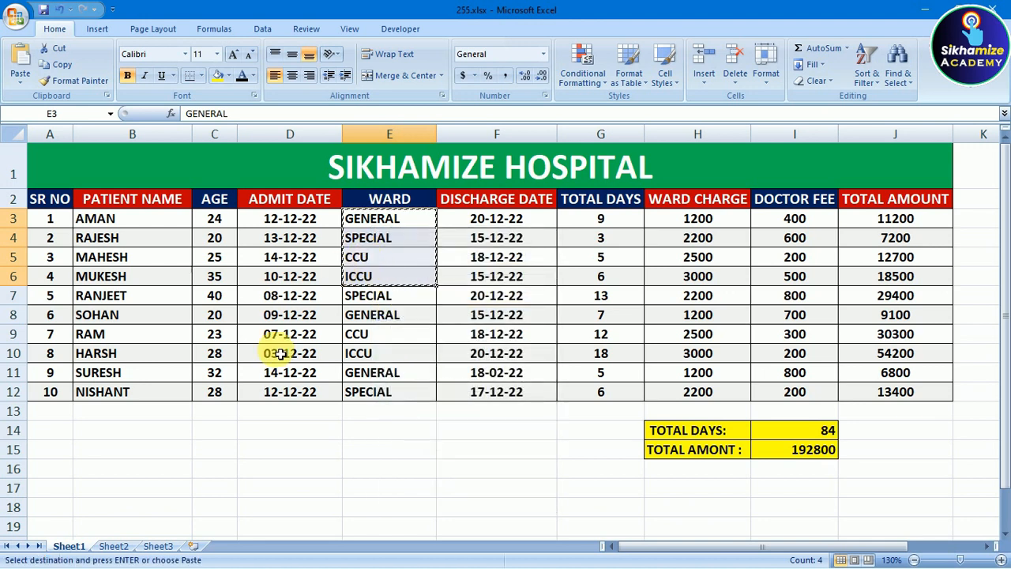
Paste the copied ward names into A1:A4 on Sheet3
click(155, 546)
drag(71, 140, 99, 142)
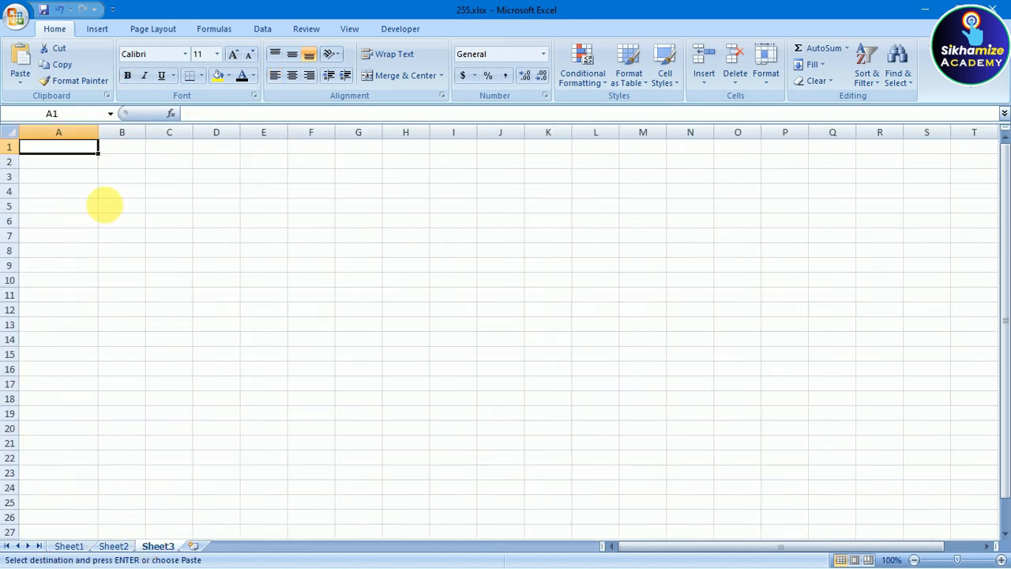
click(127, 546)
click(158, 546)
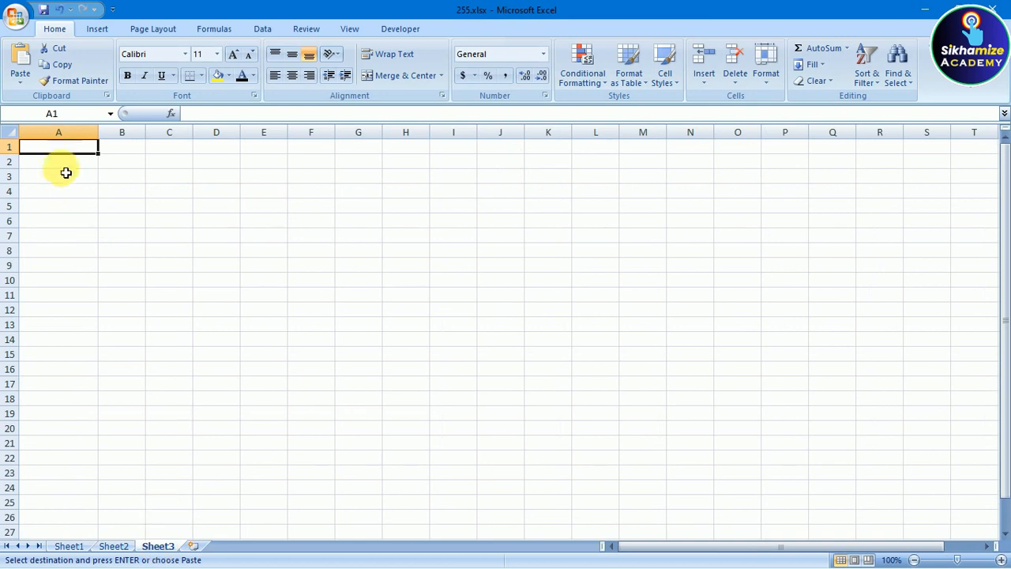
click(70, 163)
right_click(70, 144)
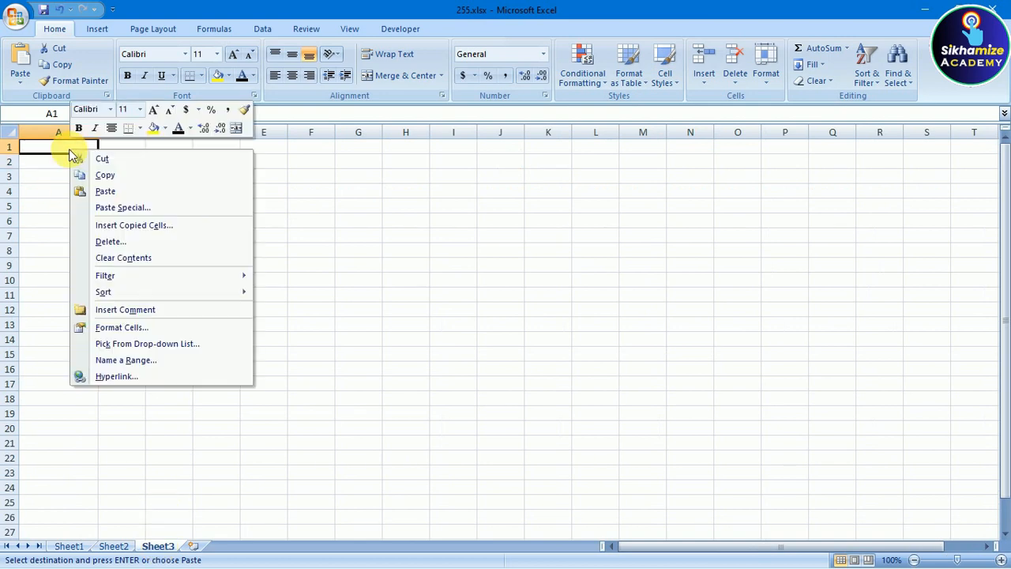
click(99, 190)
click(144, 190)
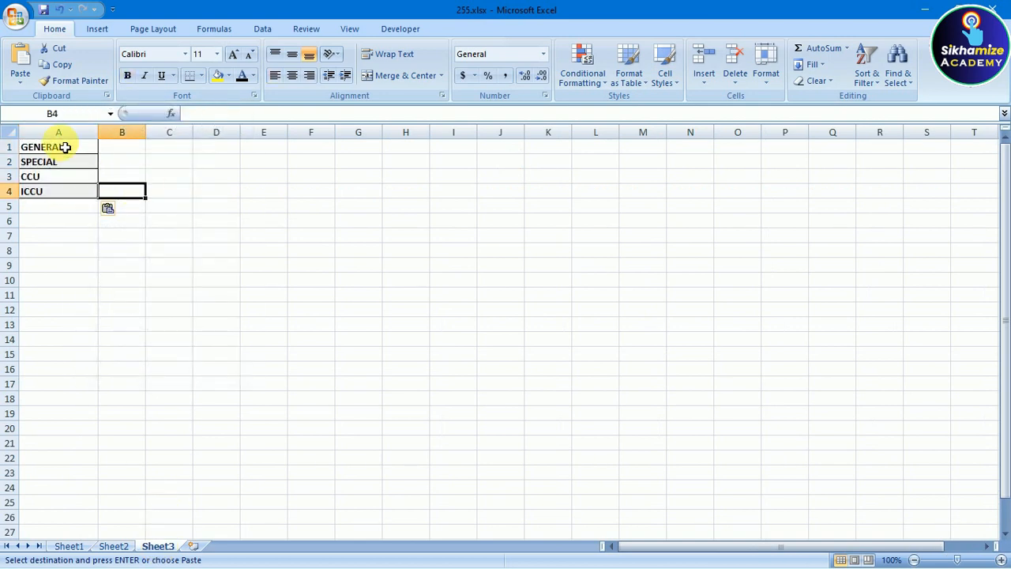
drag(63, 147, 79, 207)
click(139, 181)
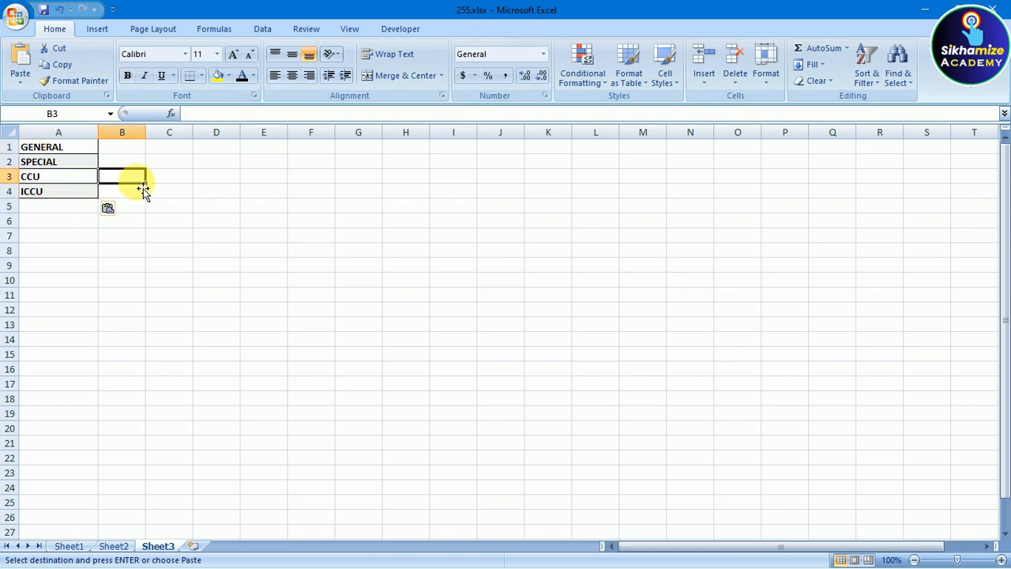
Zoom Sheet3 in to 170% to examine the pasted ward list
click(1002, 560)
click(1001, 560)
click(1002, 559)
click(1001, 559)
click(1001, 560)
click(1001, 560)
click(1001, 560)
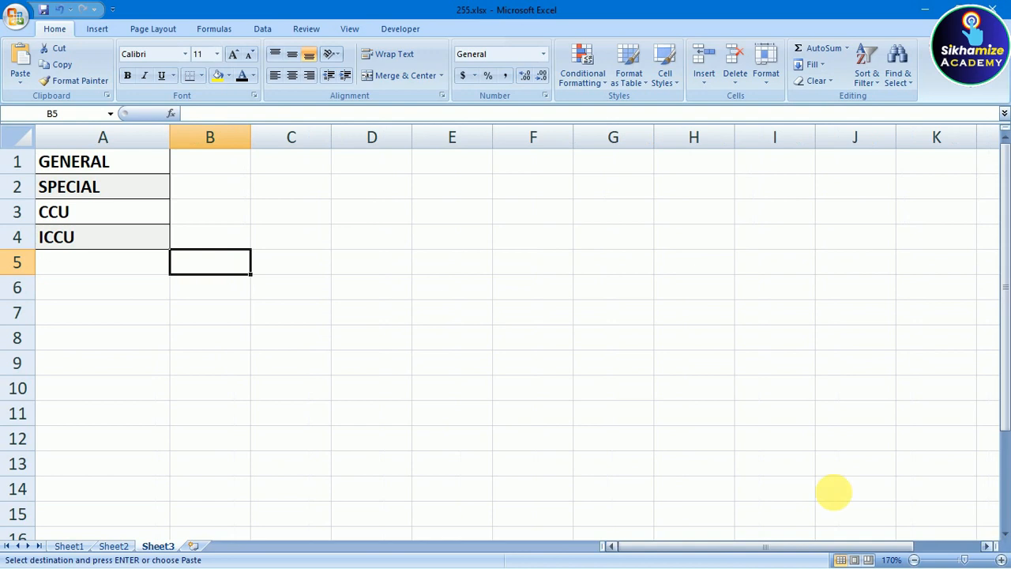
click(402, 366)
click(316, 357)
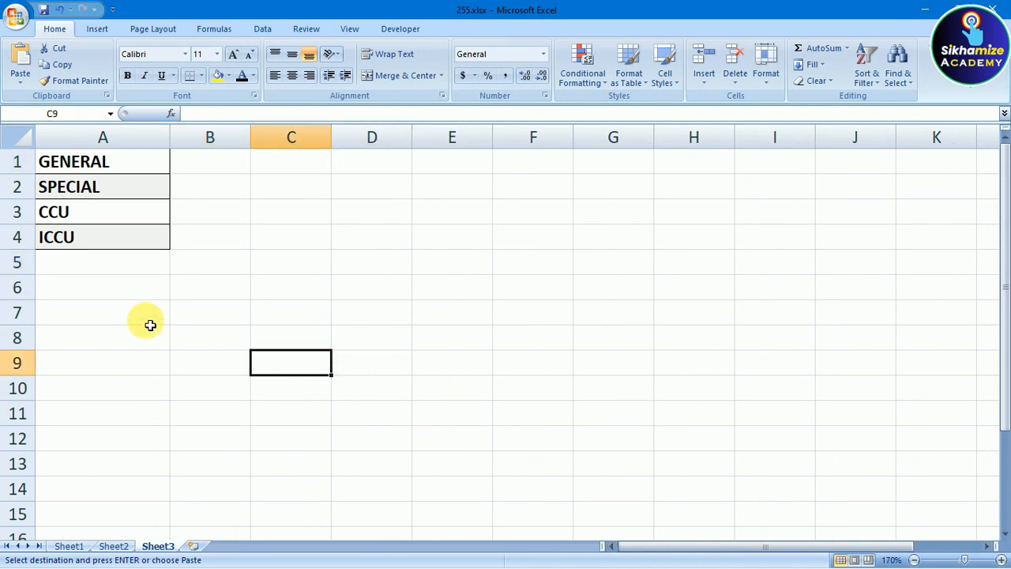
click(111, 547)
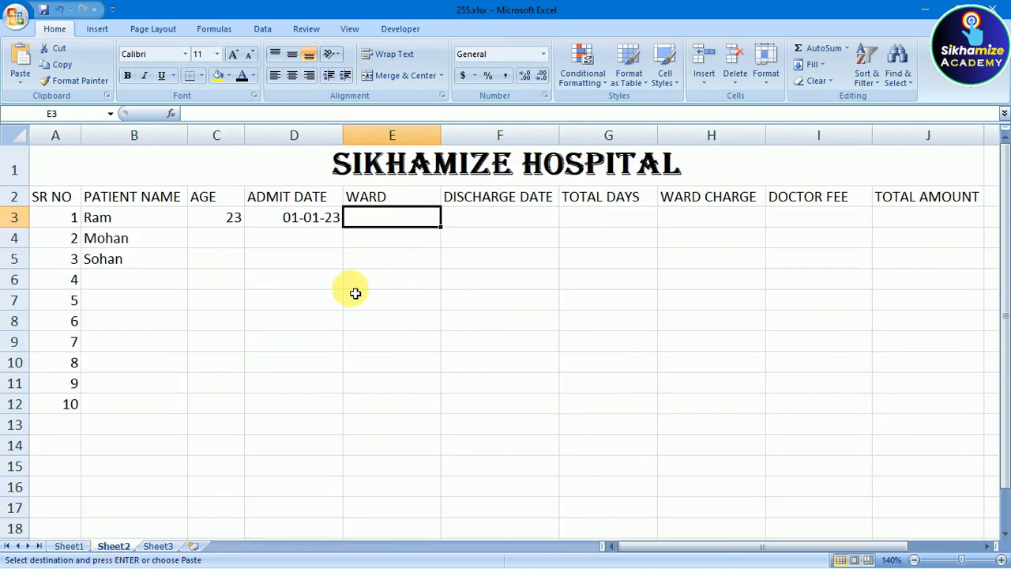
click(356, 290)
click(373, 219)
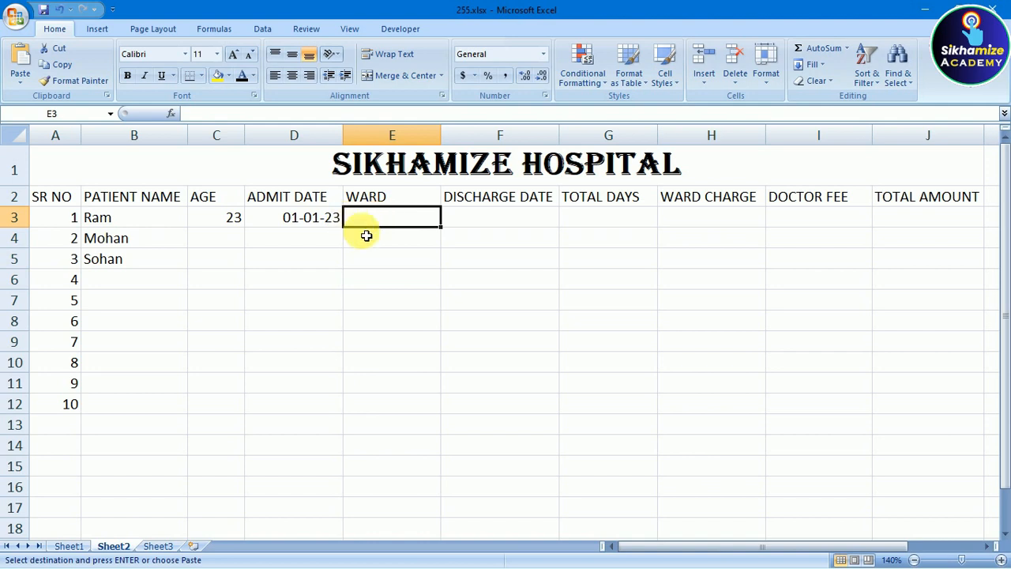
click(377, 259)
click(392, 221)
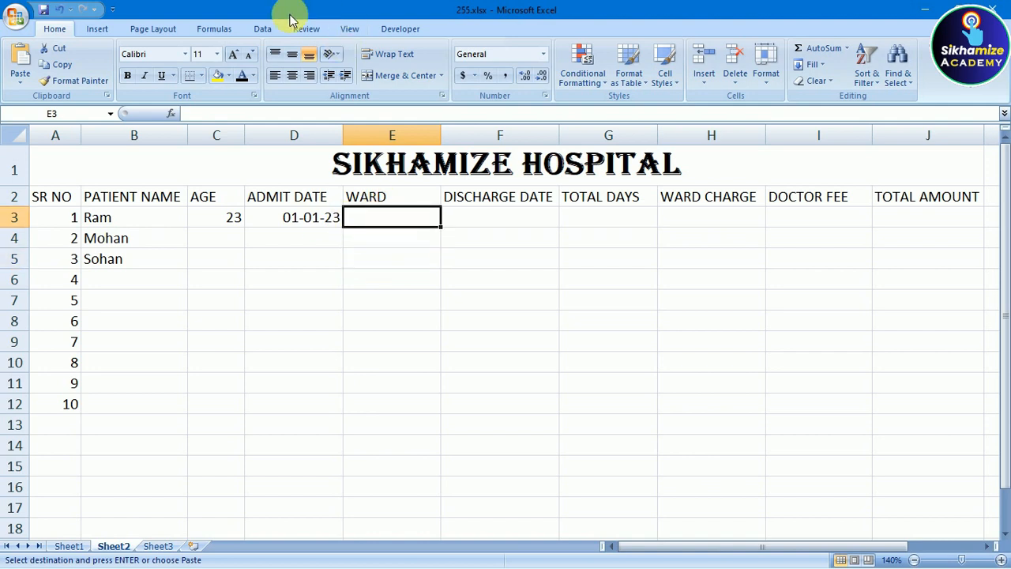
click(257, 29)
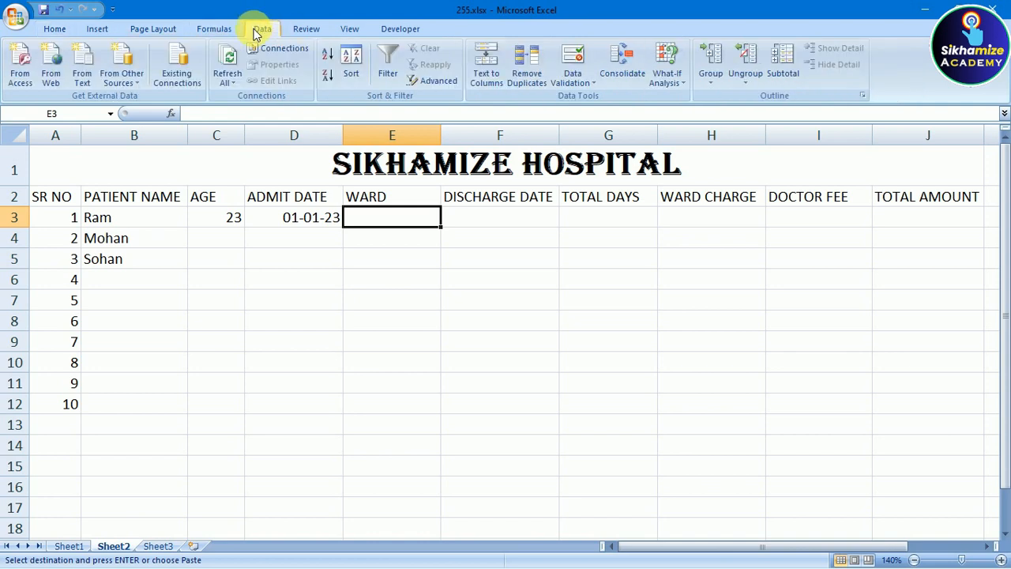
click(573, 79)
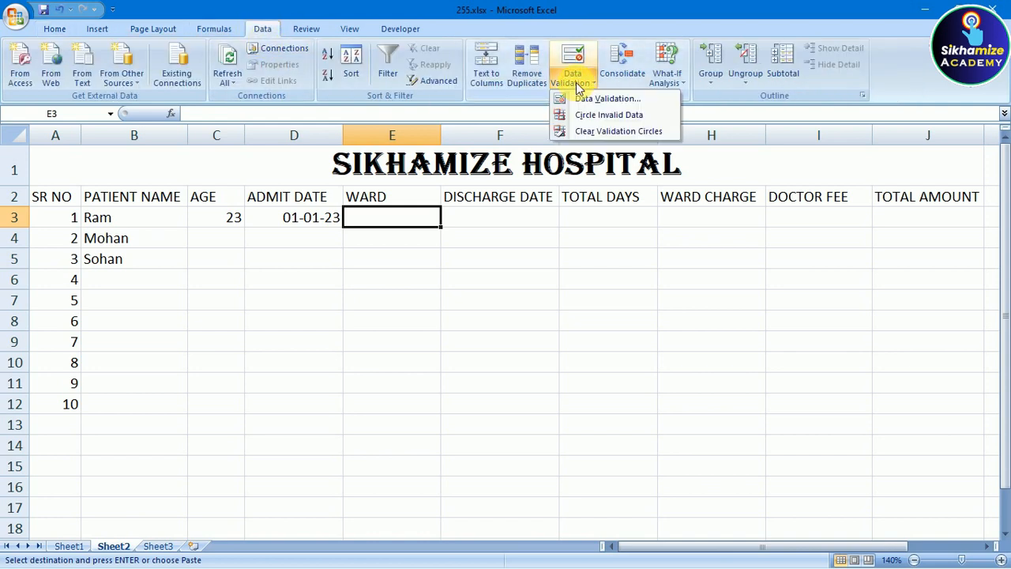
click(580, 101)
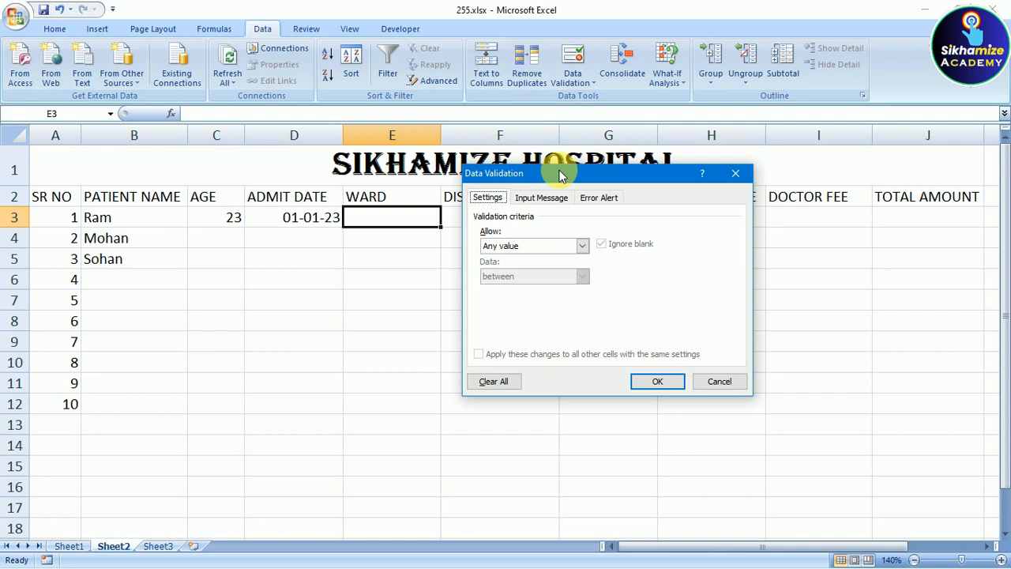
drag(512, 176, 436, 165)
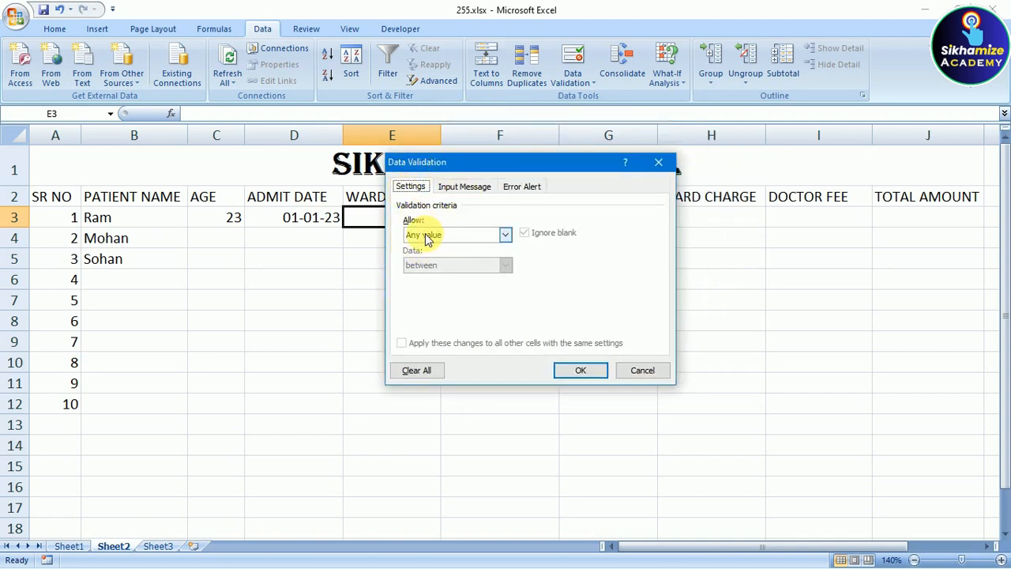
click(469, 237)
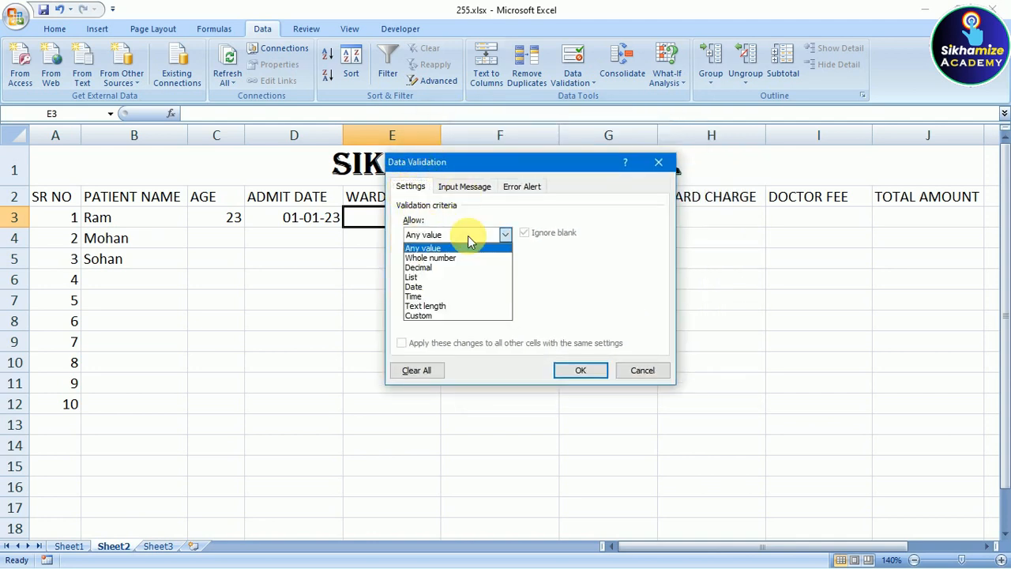
click(446, 279)
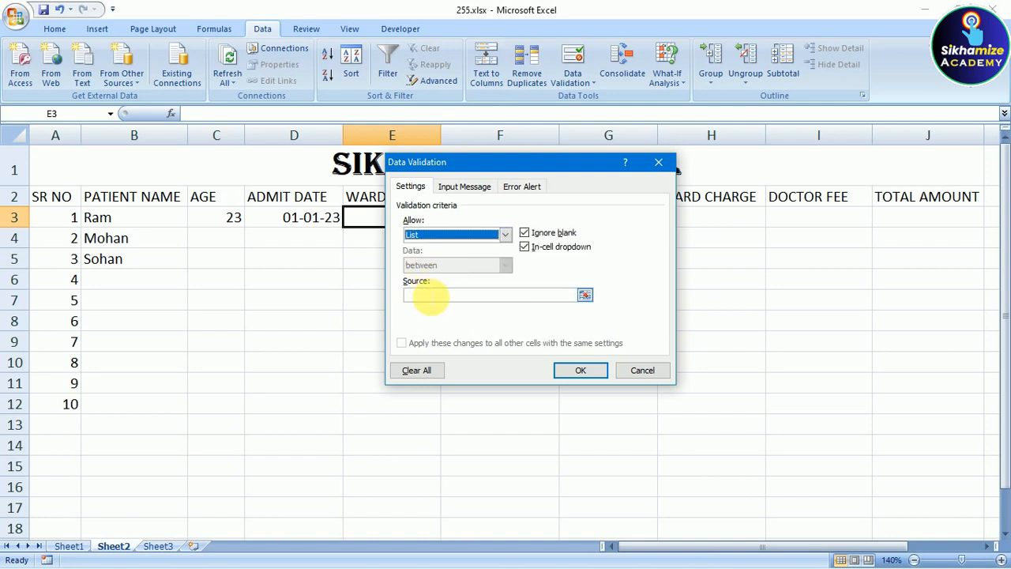
click(643, 370)
click(605, 261)
shift+click(756, 334)
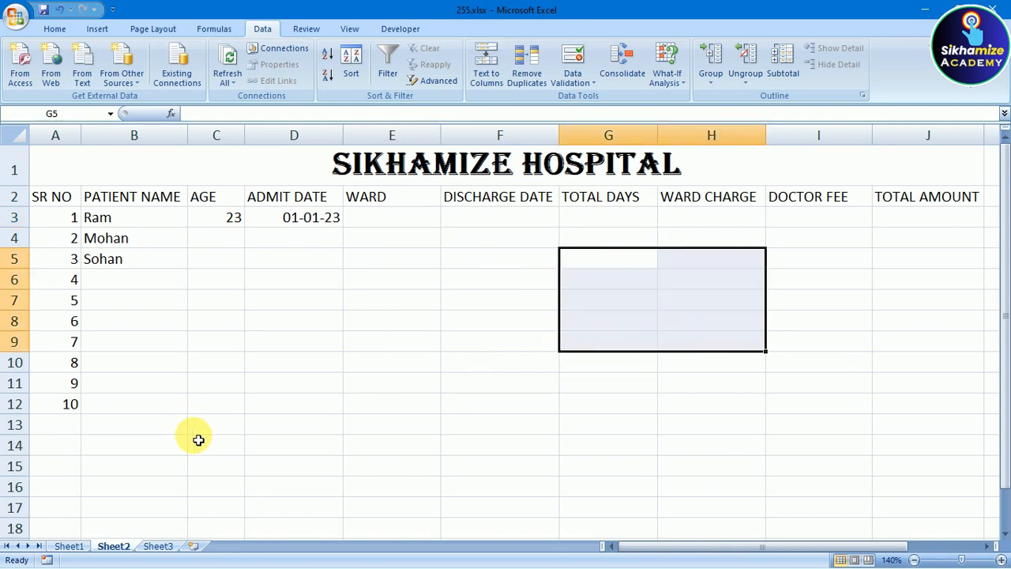
Remove the background fill from the SPECIAL cell, A2, on Sheet3
click(158, 546)
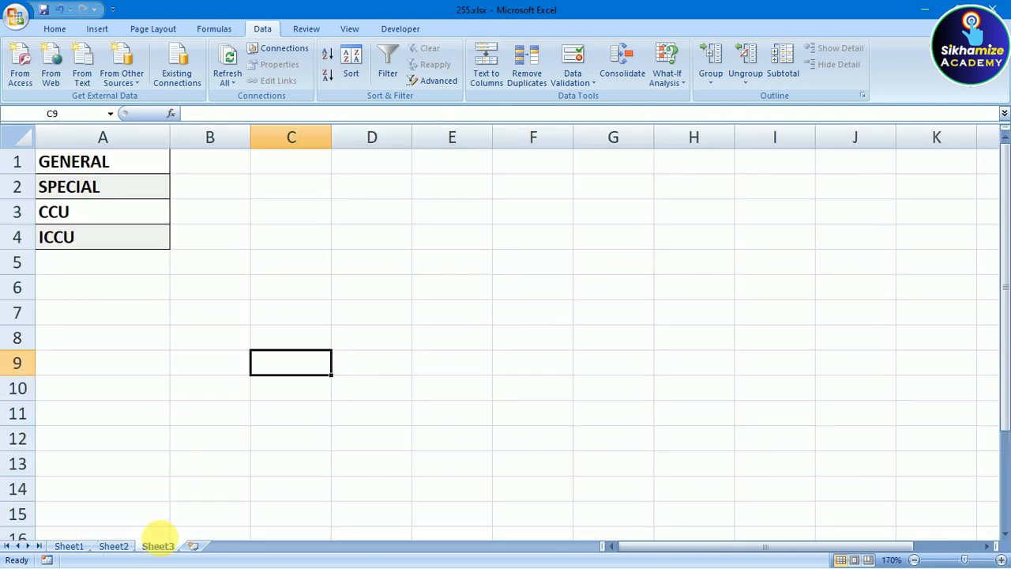
click(125, 142)
click(176, 136)
click(262, 136)
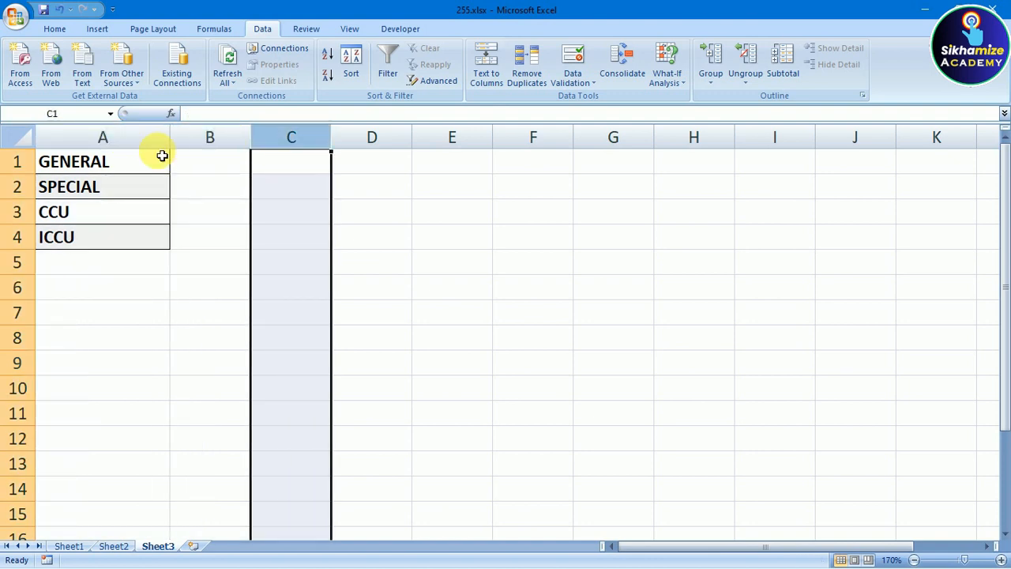
click(126, 167)
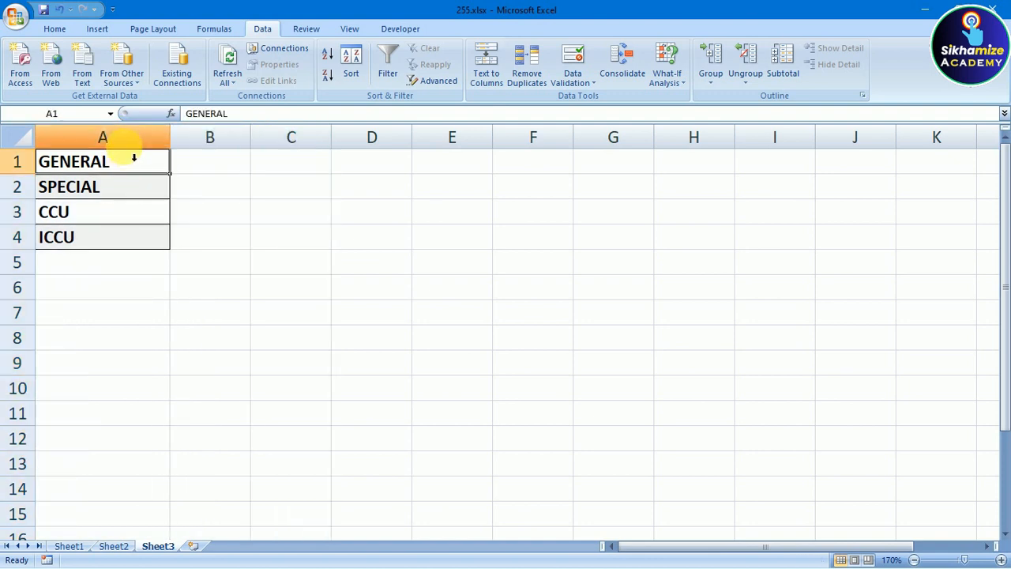
click(131, 144)
click(286, 267)
click(124, 192)
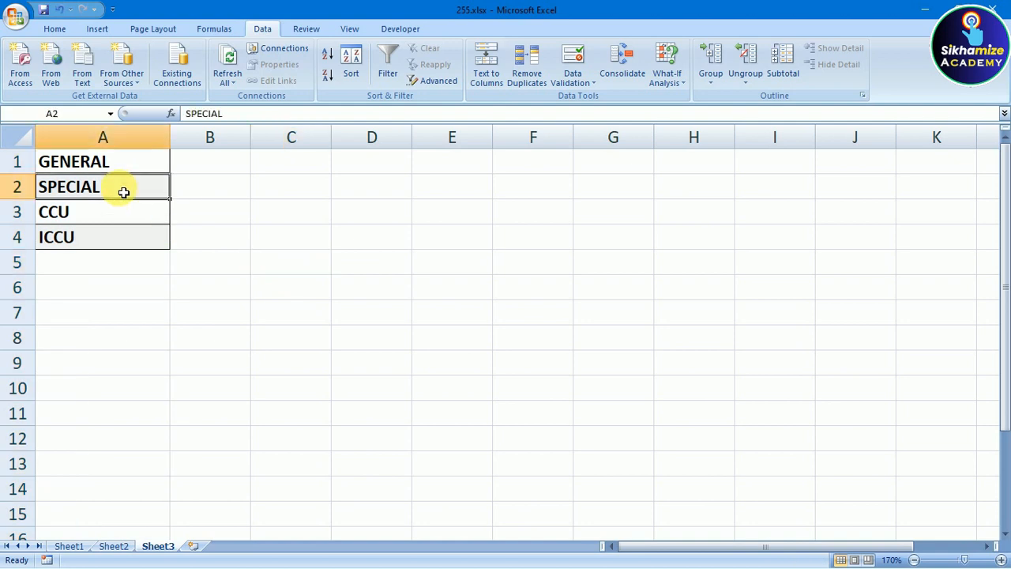
click(63, 30)
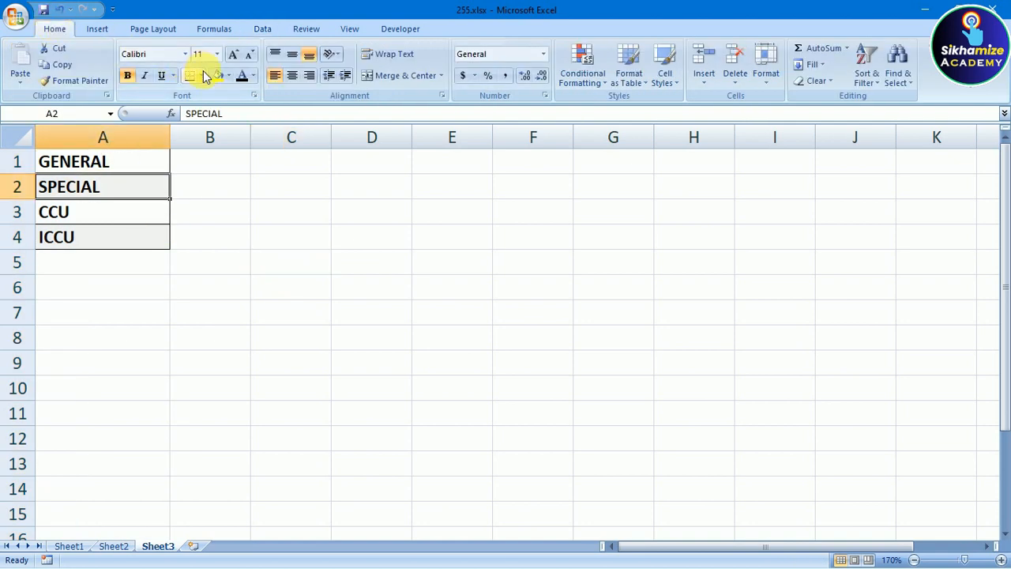
click(228, 76)
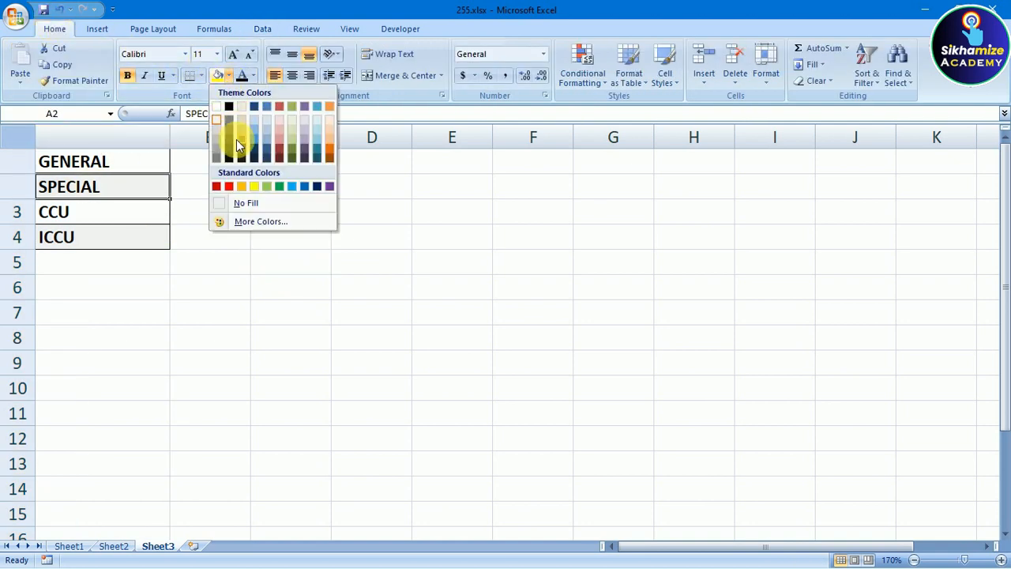
click(239, 204)
Clear the background fill from the ICCU cell, A4
click(140, 228)
click(228, 76)
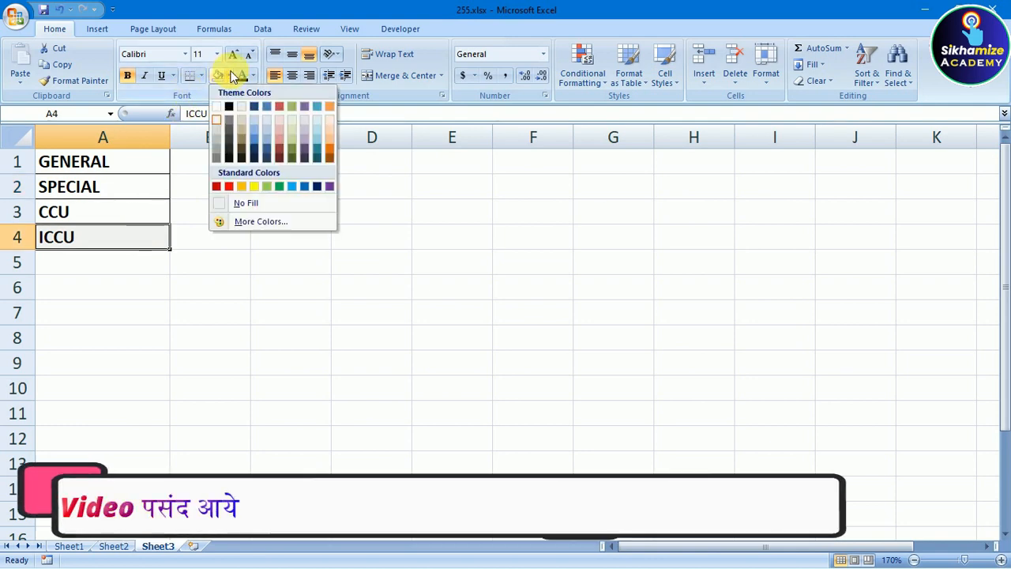
click(221, 204)
click(111, 289)
click(202, 218)
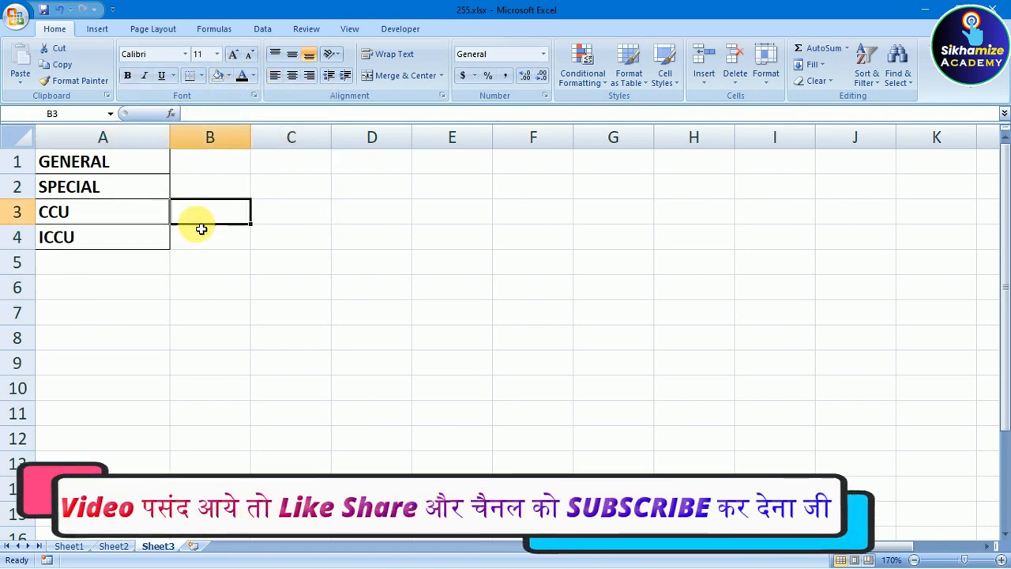
Remove all borders from the ward list in A1:A4
drag(101, 167, 121, 249)
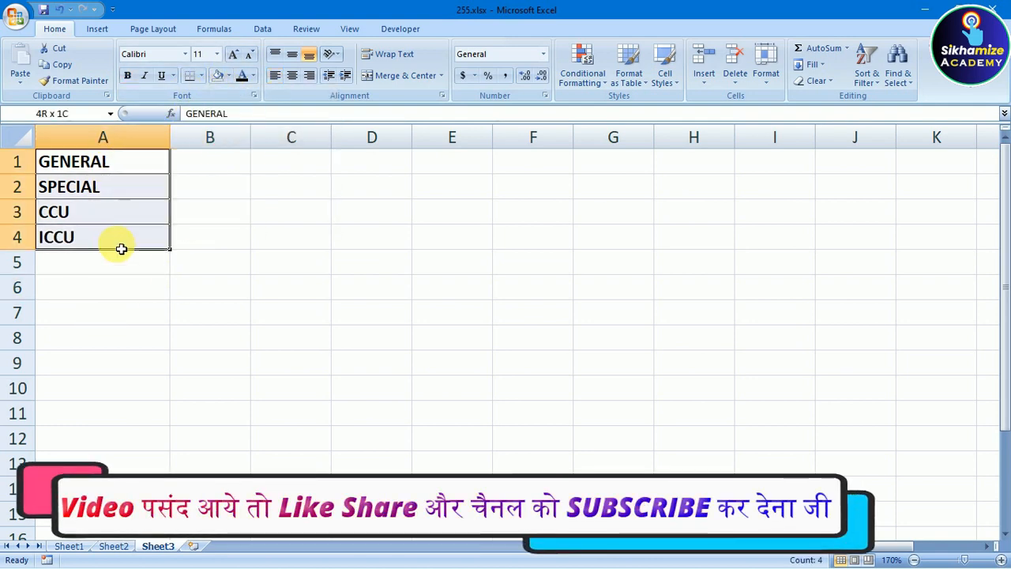
click(201, 76)
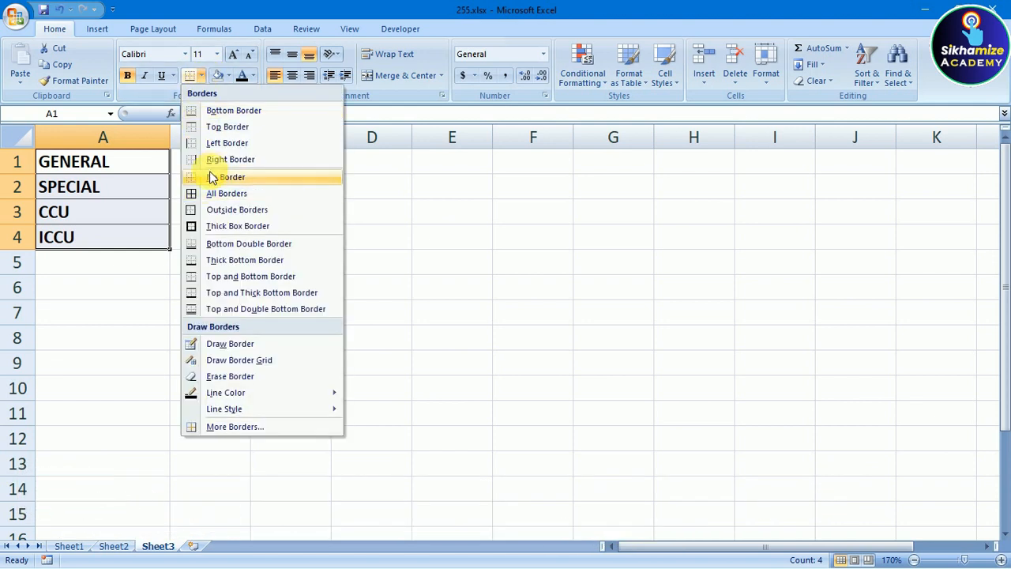
click(213, 176)
click(202, 283)
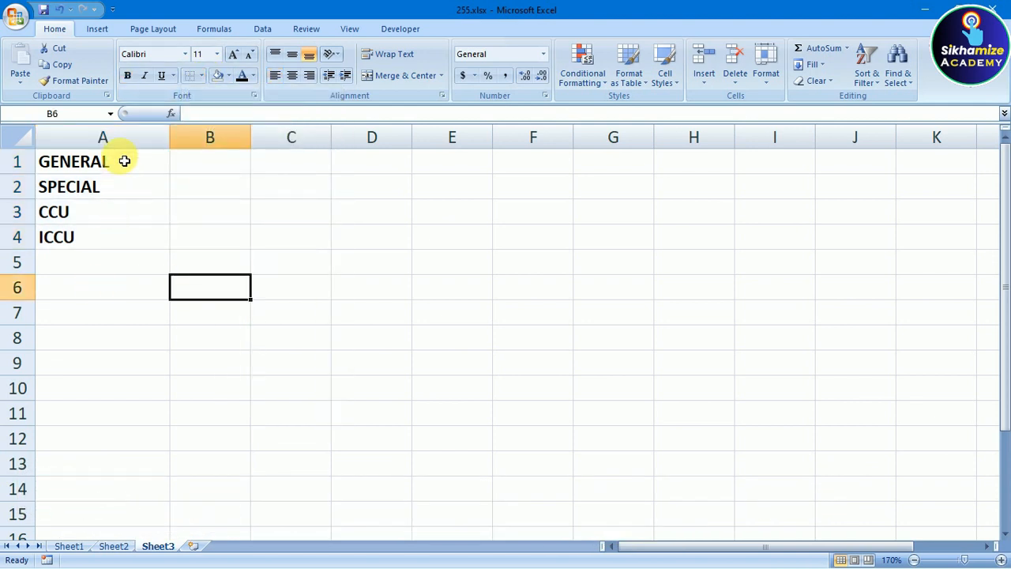
drag(107, 155, 116, 267)
click(226, 256)
Define the name "word" for the whole of column A on Sheet3, which holds the ward list
click(89, 141)
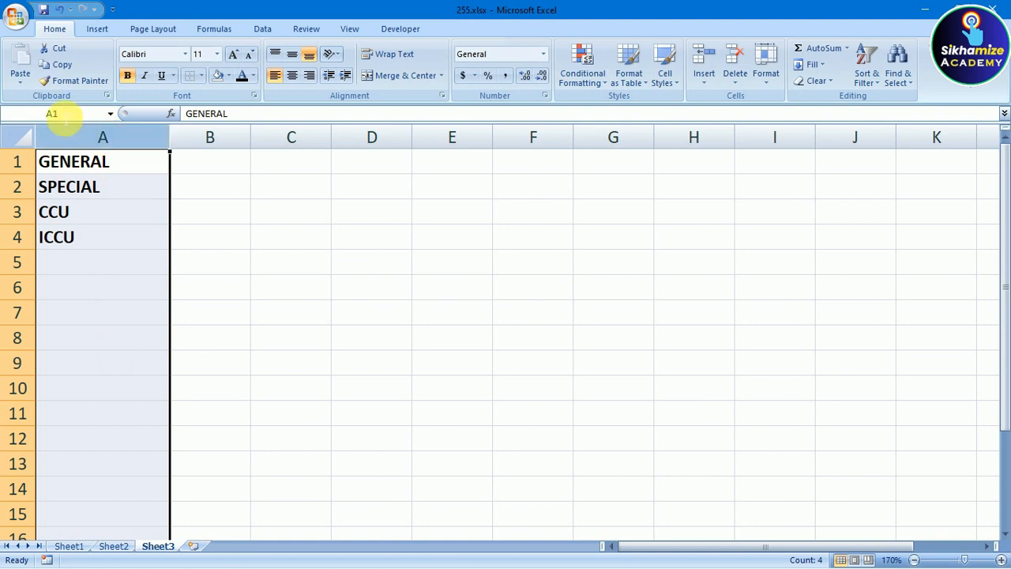
click(79, 113)
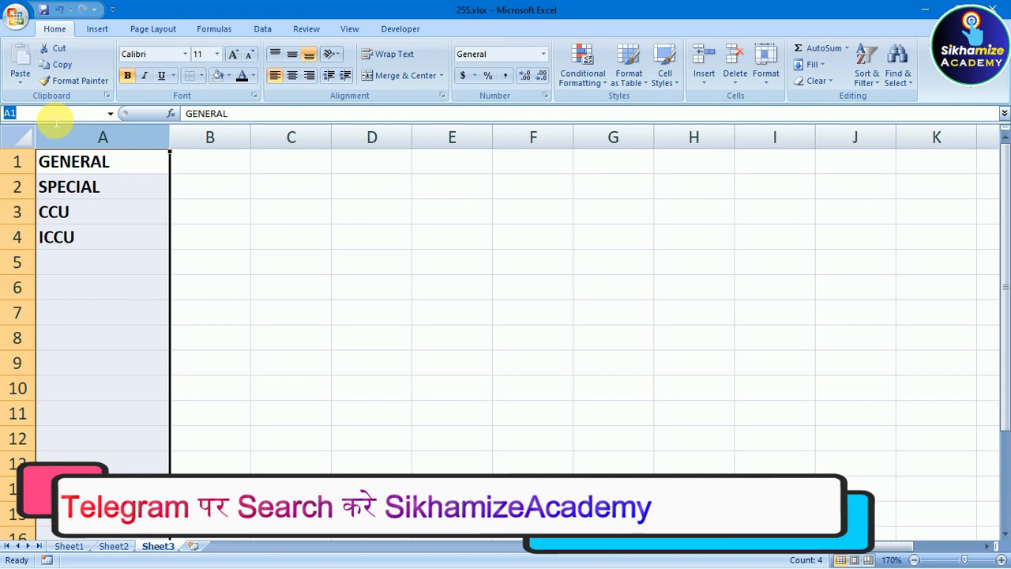
text(word)
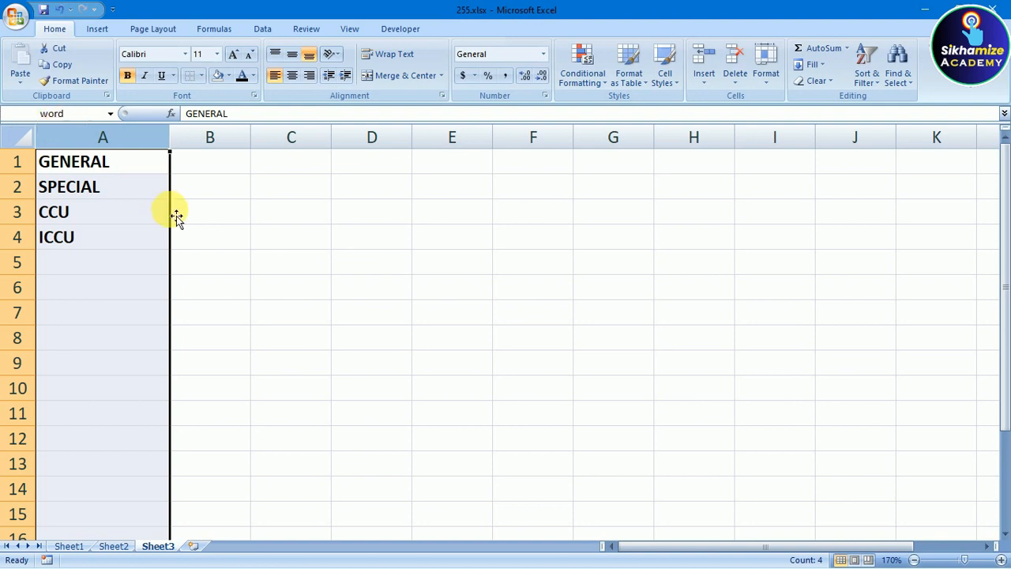
click(202, 219)
click(93, 142)
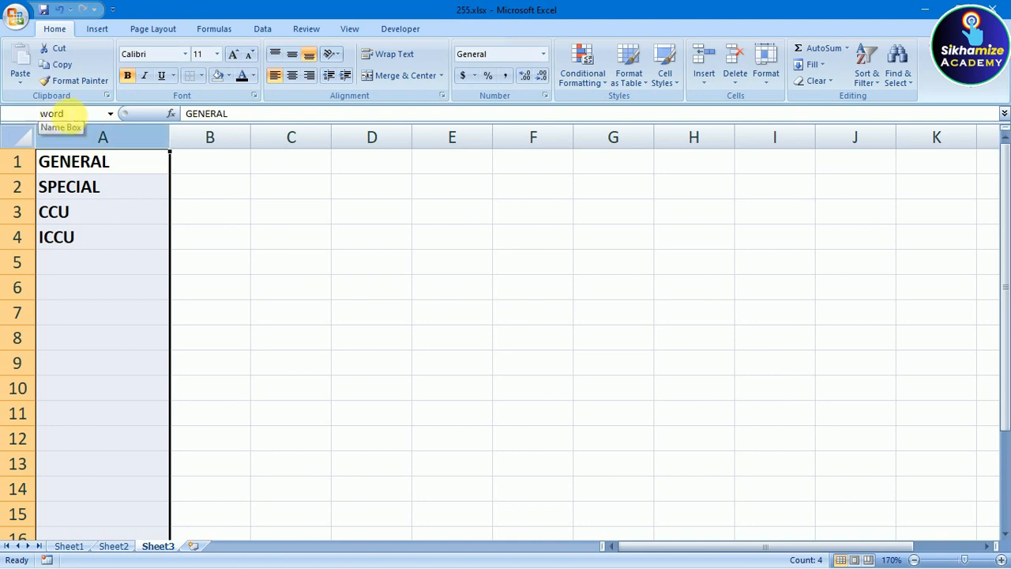
click(230, 236)
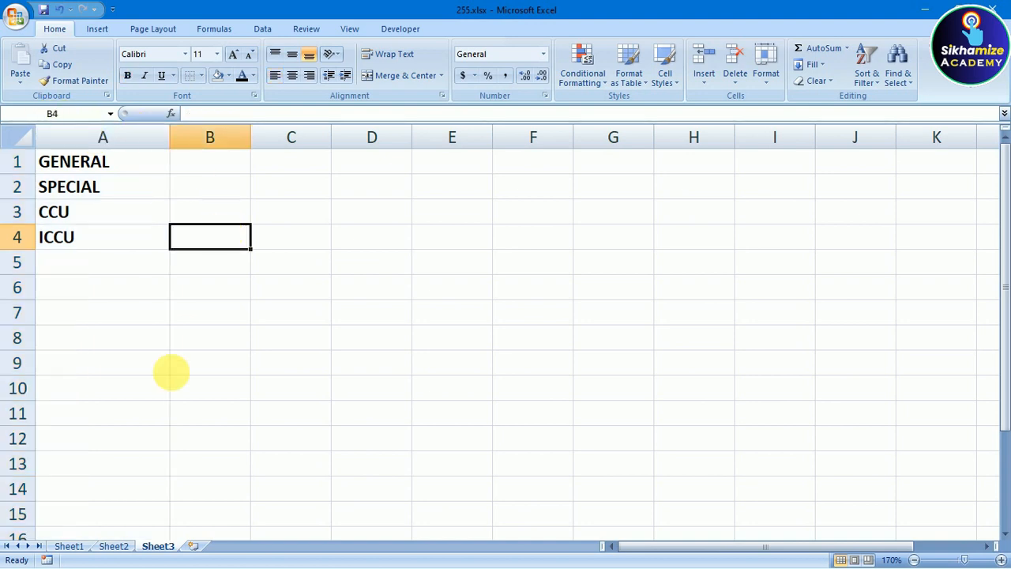
Add a list data validation to the first WARD cell, E3, on Sheet2, with =word as its source
click(111, 546)
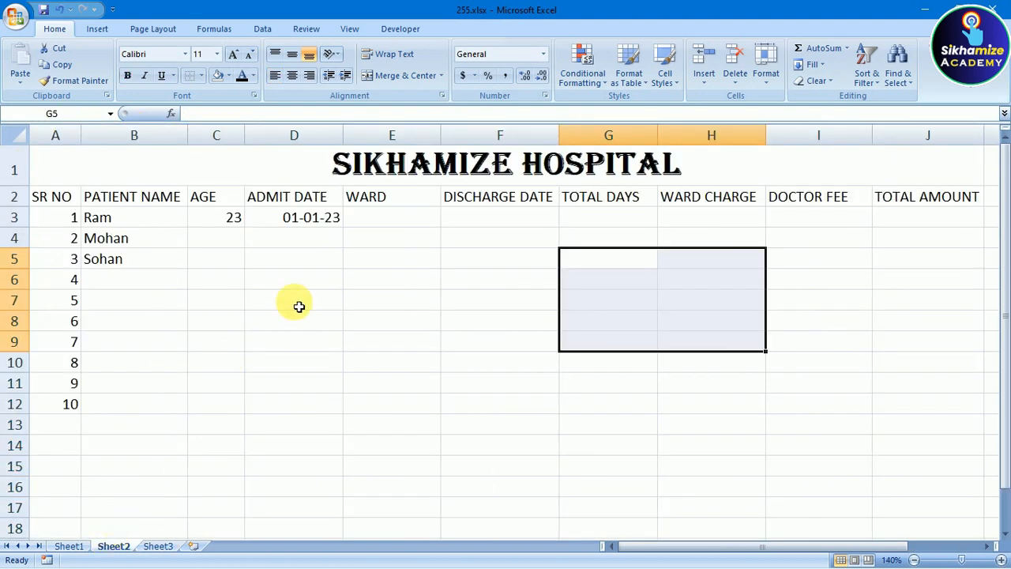
click(391, 220)
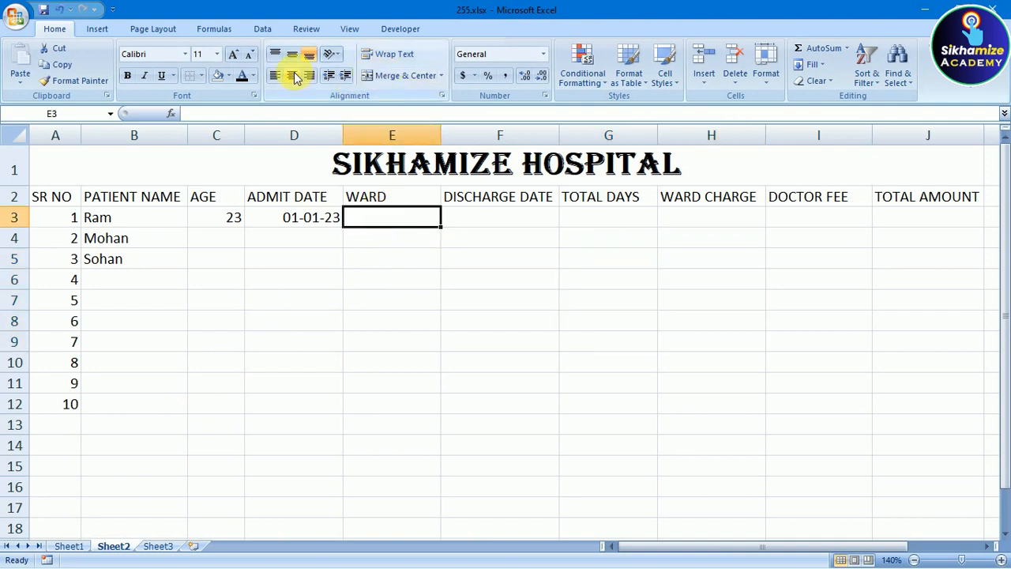
click(265, 32)
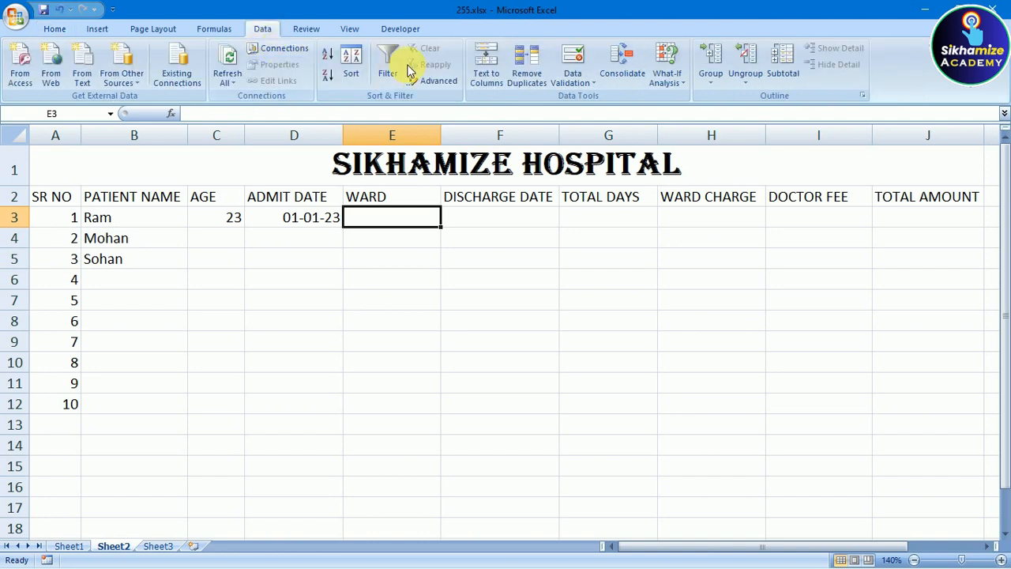
click(572, 79)
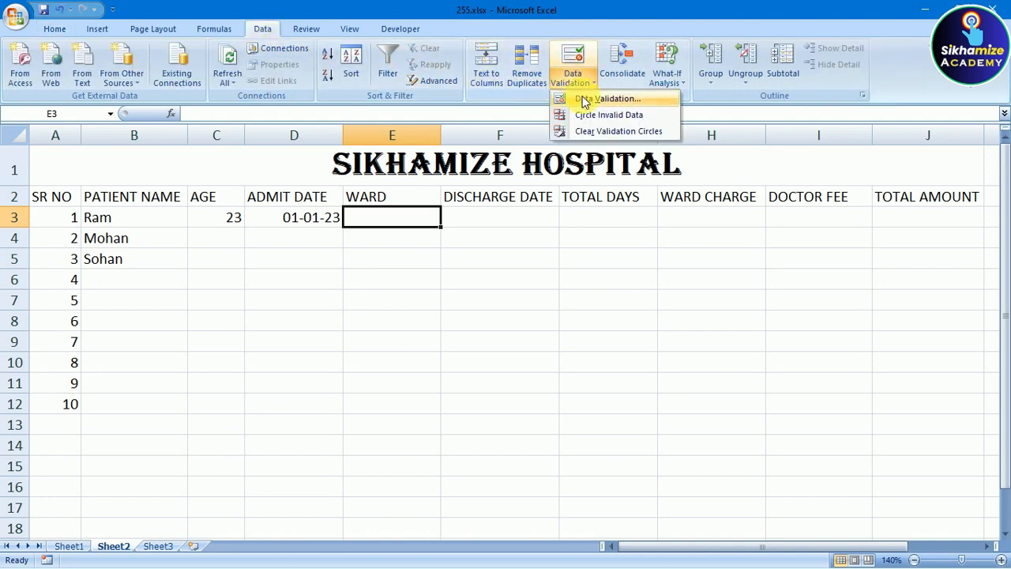
click(585, 100)
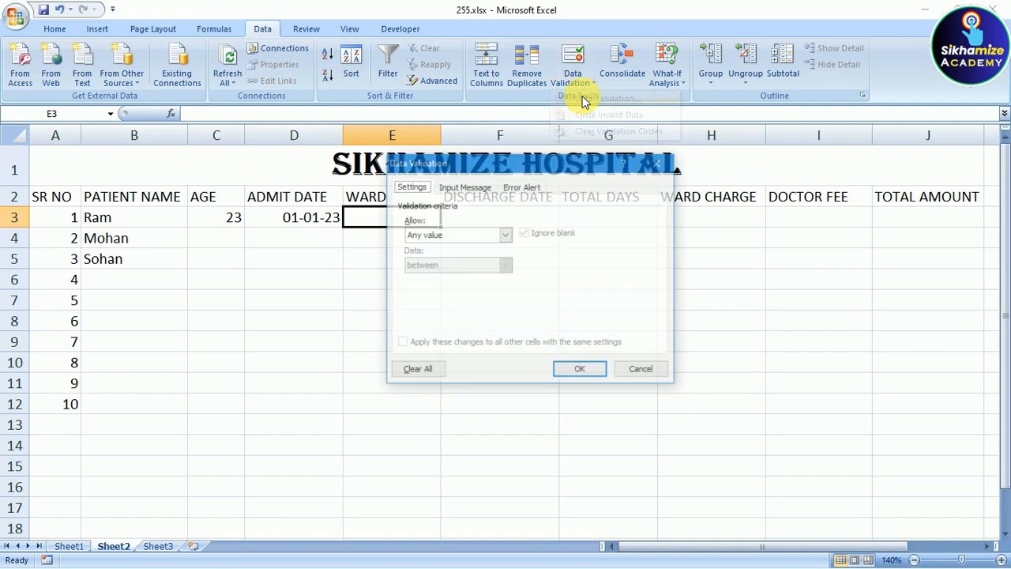
click(444, 235)
click(440, 278)
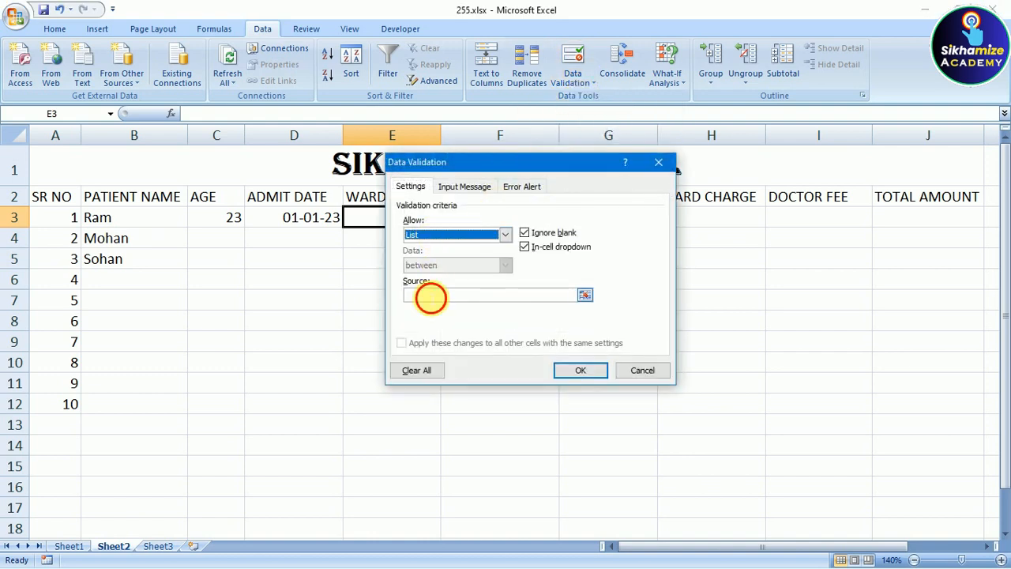
click(417, 294)
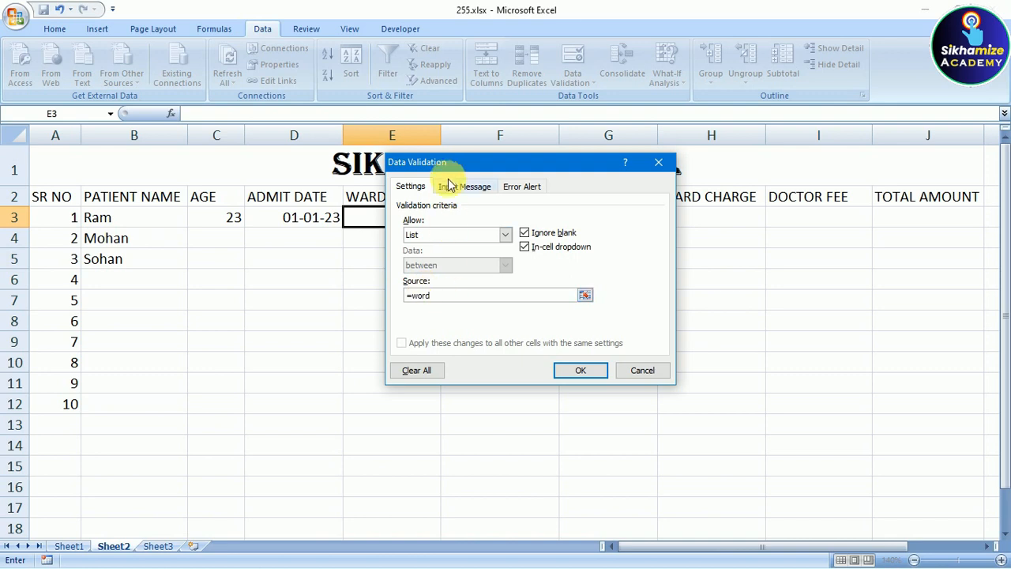
drag(448, 162, 464, 189)
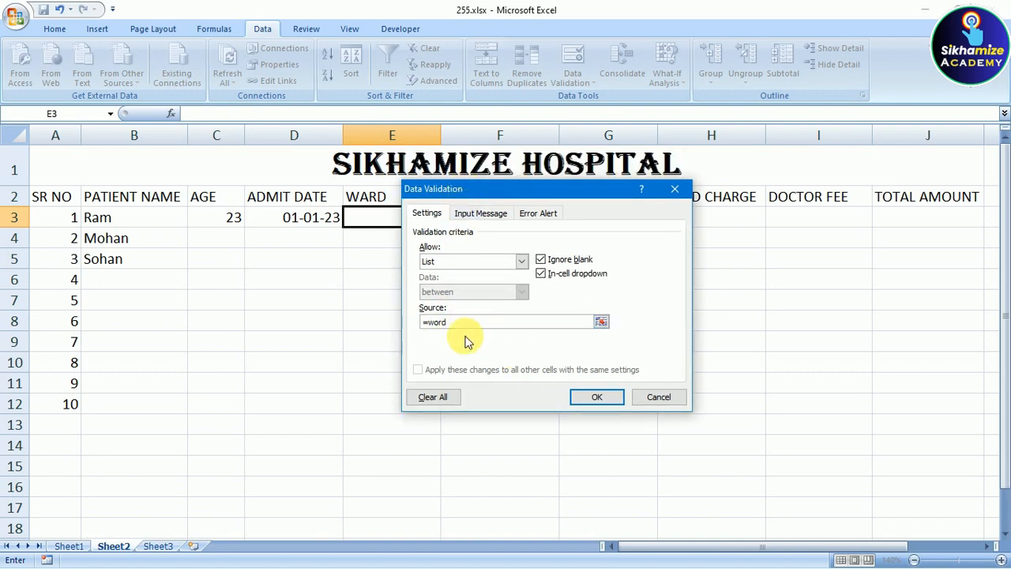
click(582, 399)
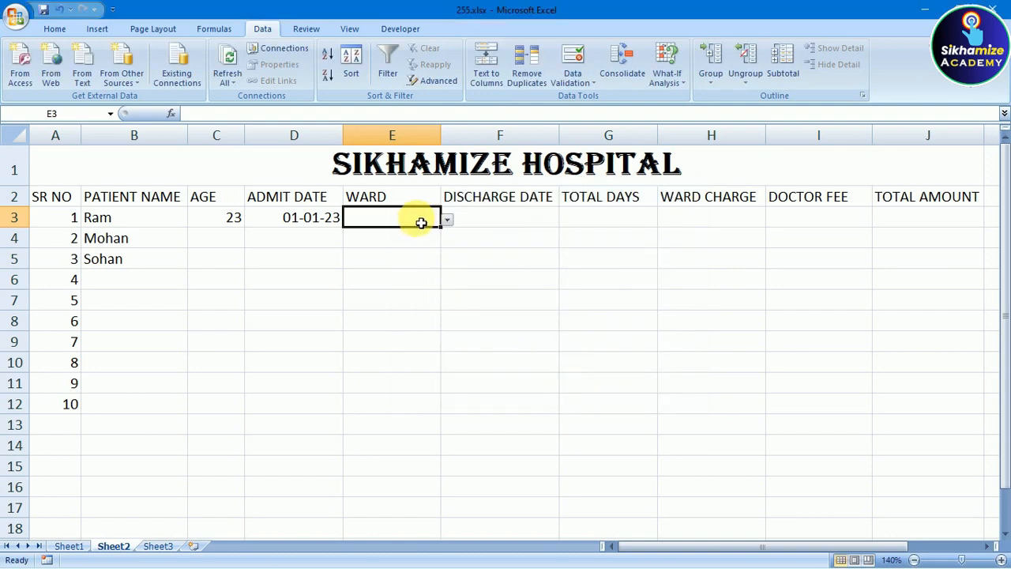
Check which ward options the drop-down list in E3 offers
click(429, 280)
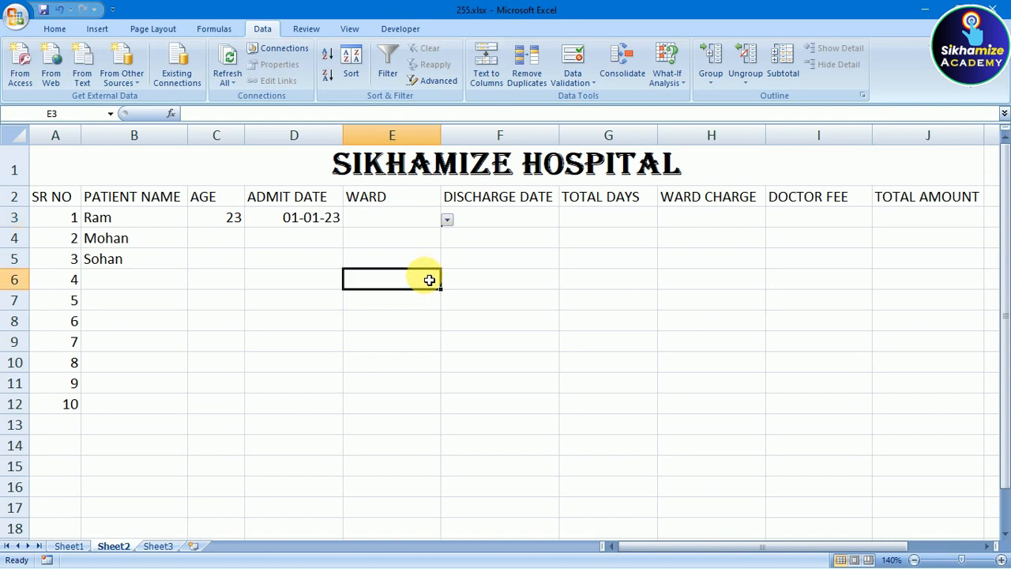
click(388, 219)
click(450, 222)
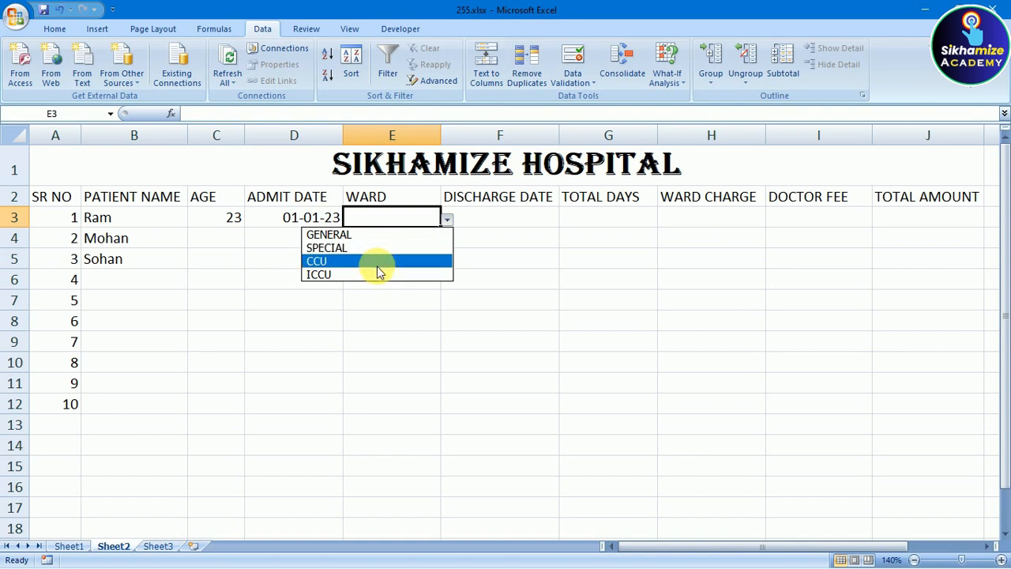
click(481, 274)
click(448, 223)
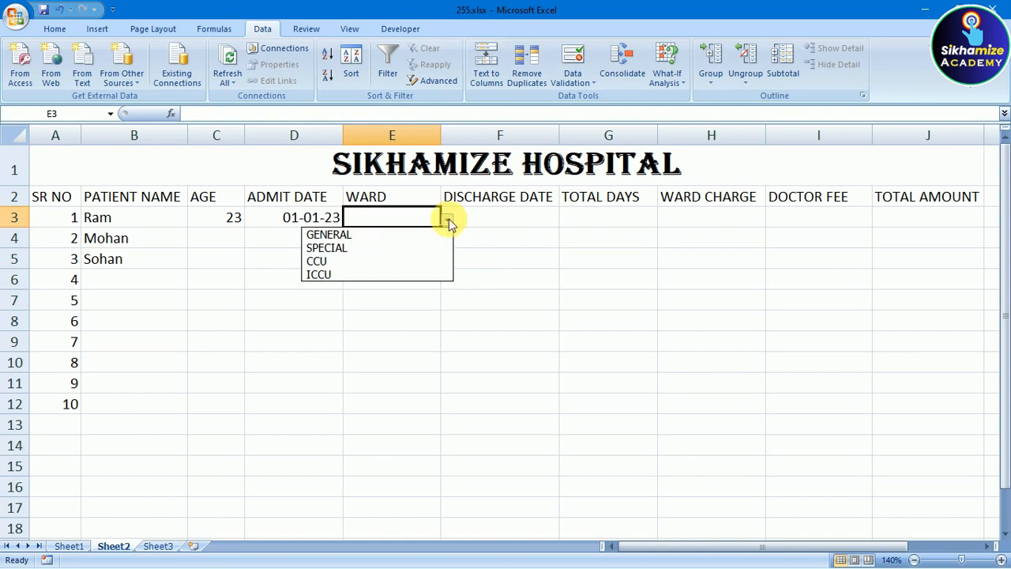
click(384, 316)
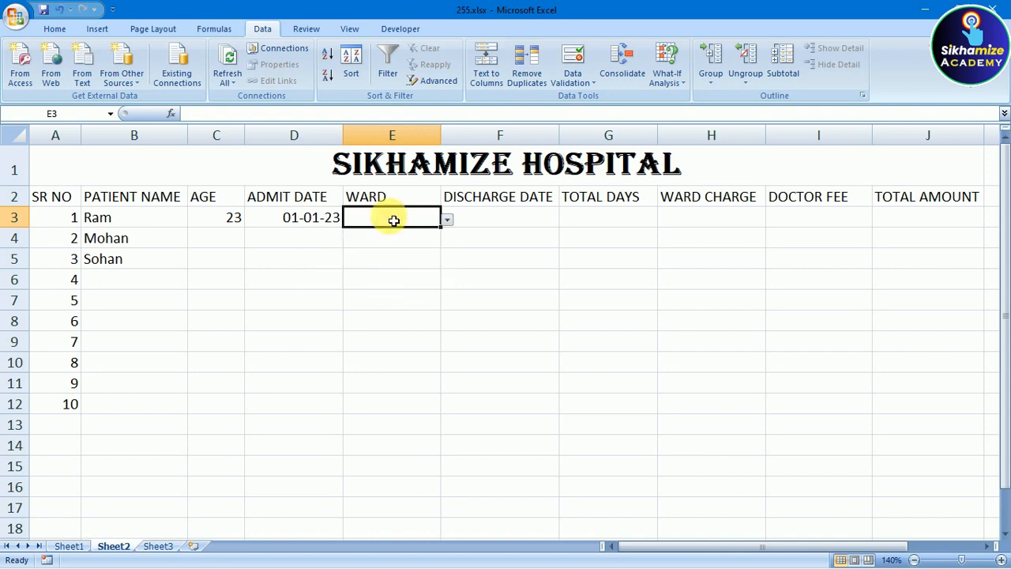
click(446, 221)
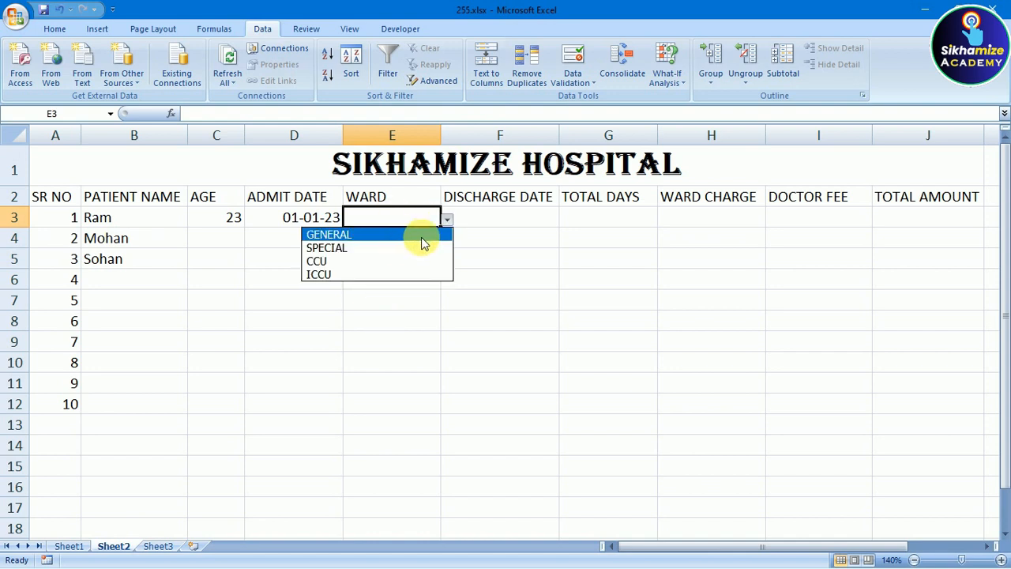
click(429, 332)
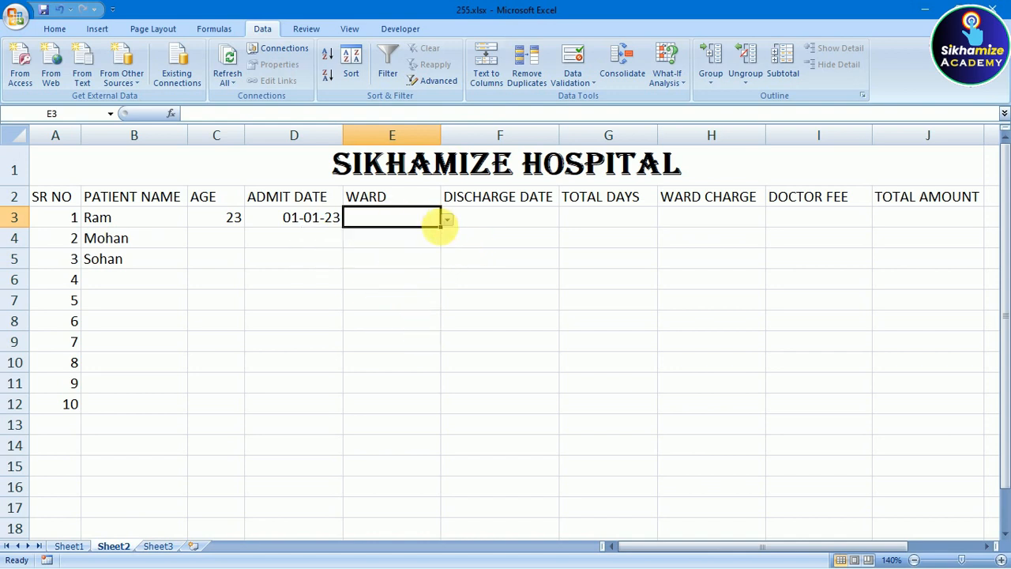
Copy the ward drop-down from E3 down the WARD column through E12
drag(446, 233, 415, 414)
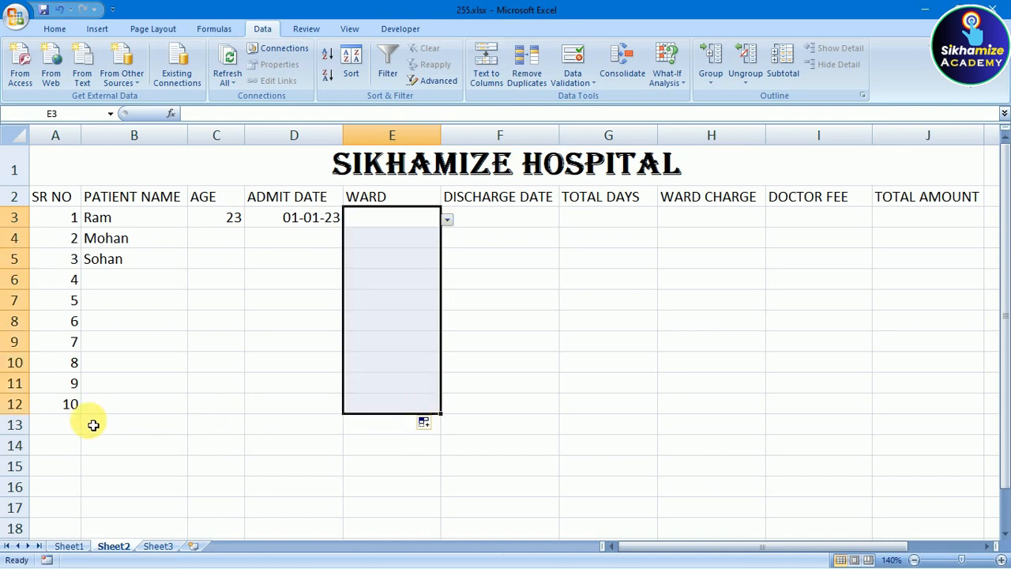
double_click(516, 404)
click(480, 263)
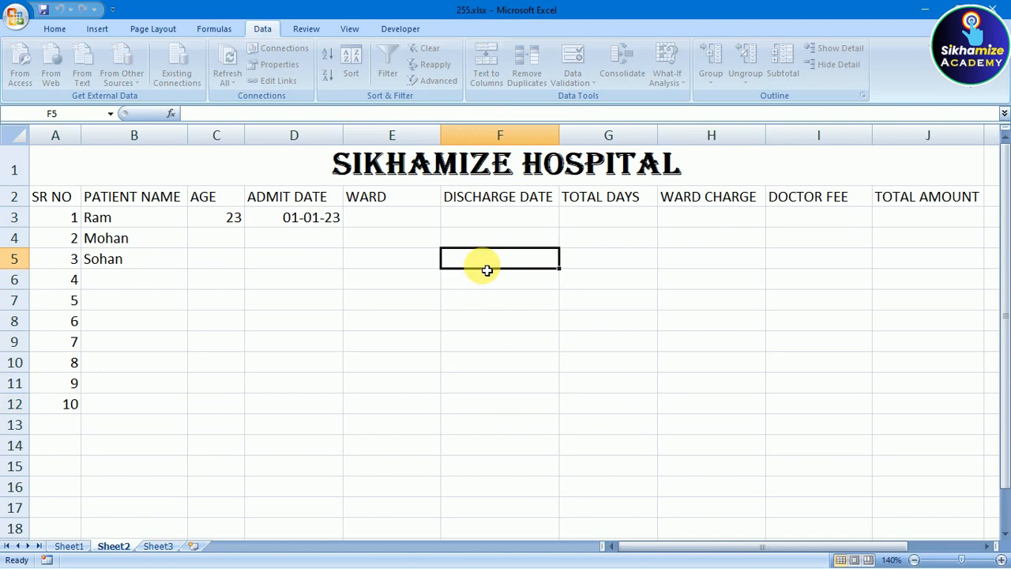
Choose GENERAL as the ward for the first patient in E3
click(395, 217)
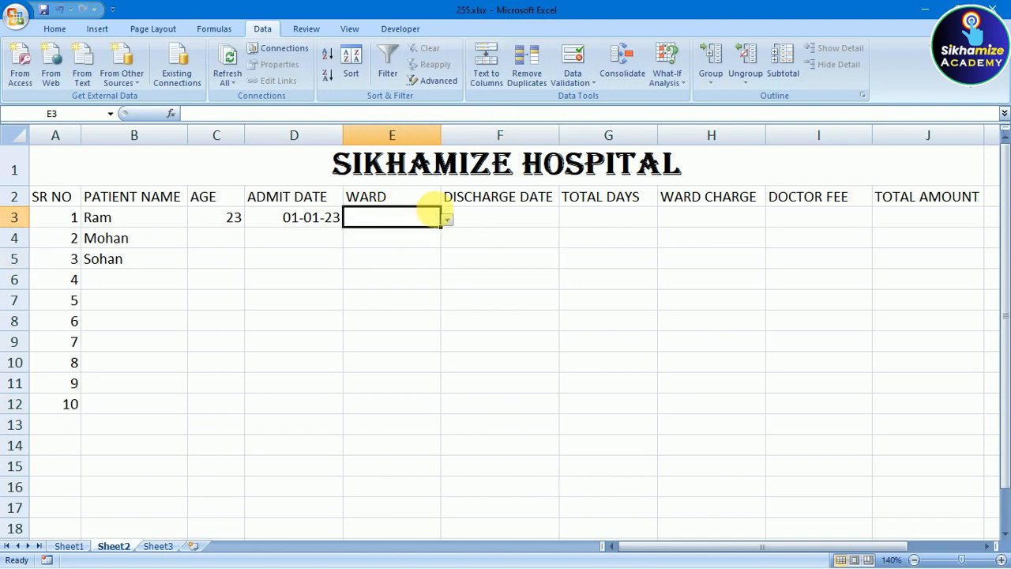
click(448, 219)
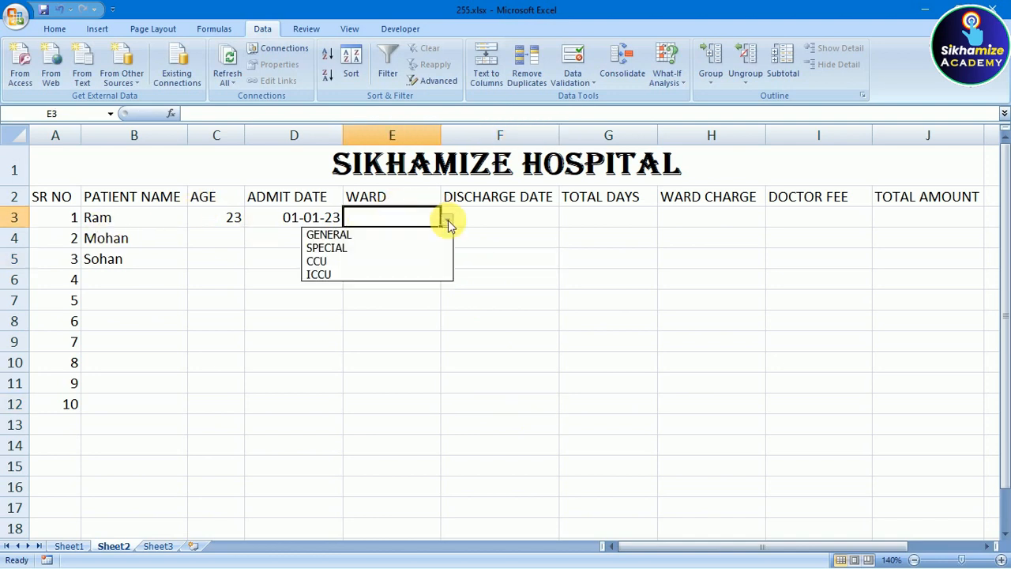
click(357, 237)
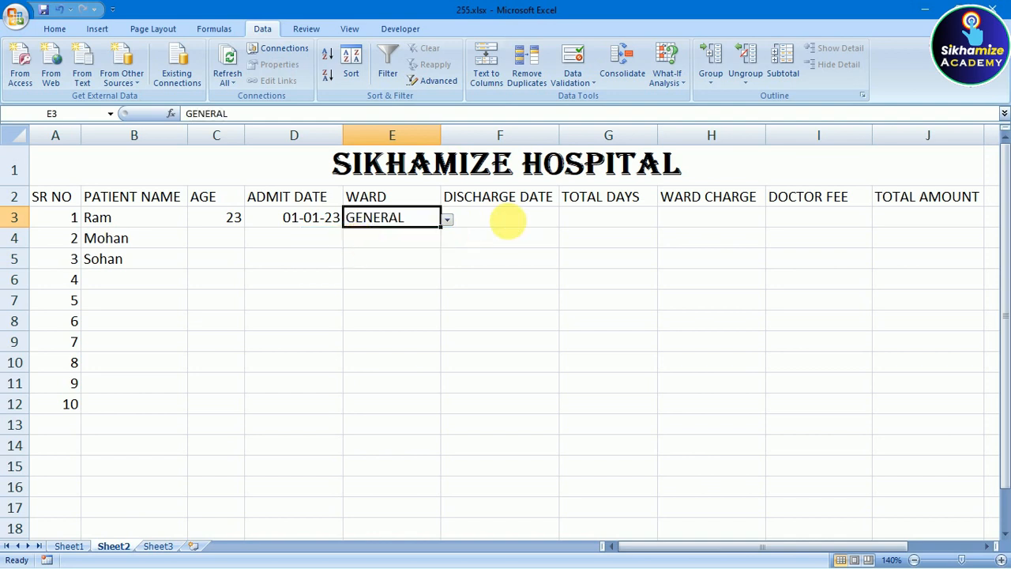
Enter 02-02-2023 as the first patient's discharge date in F3
click(497, 221)
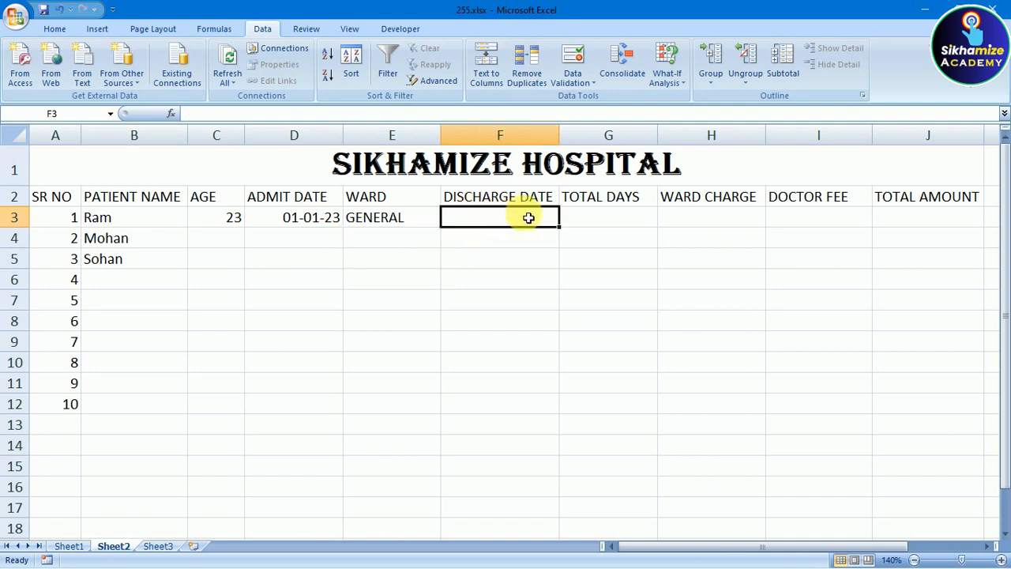
click(299, 221)
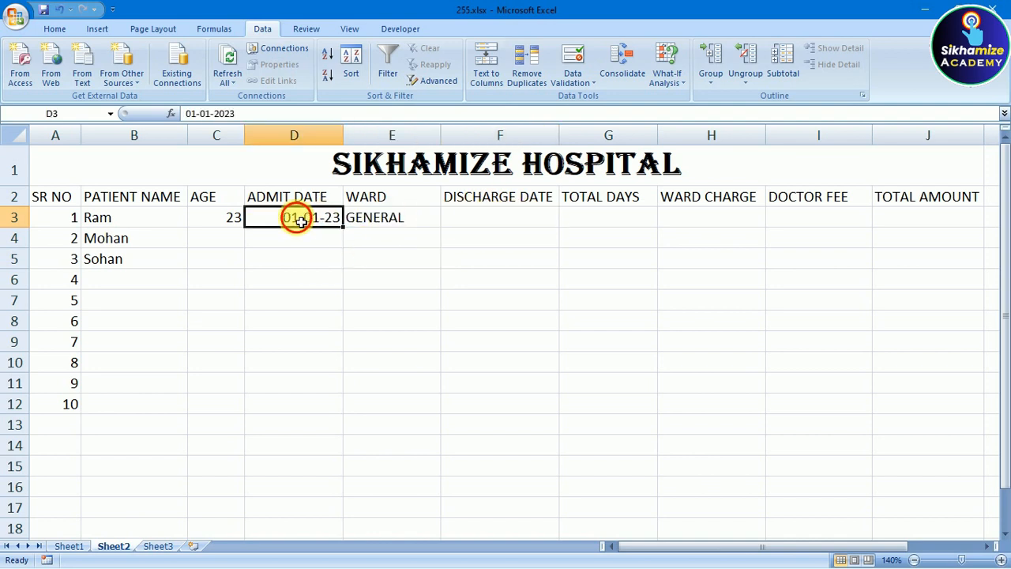
click(485, 219)
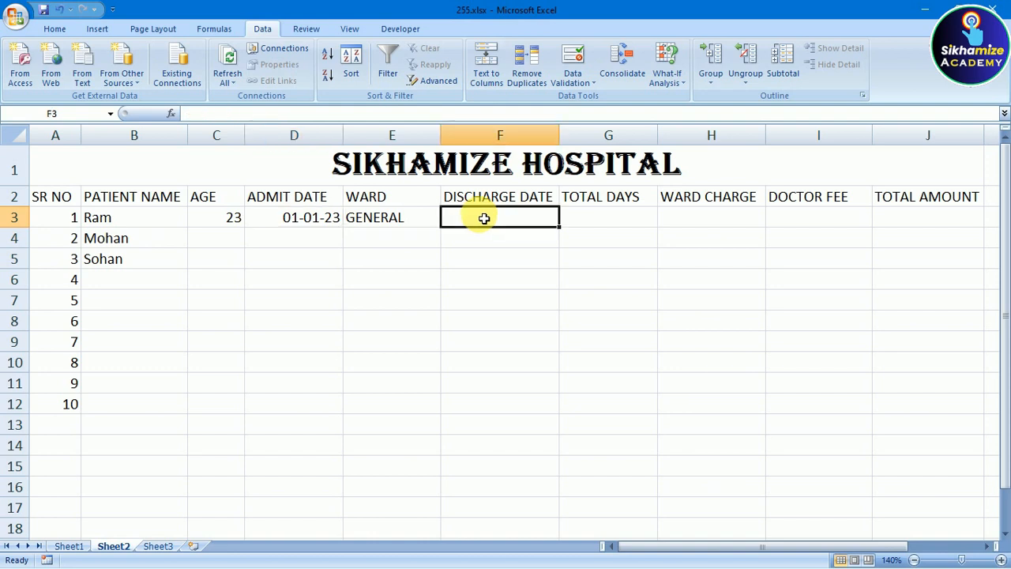
text(02-0)
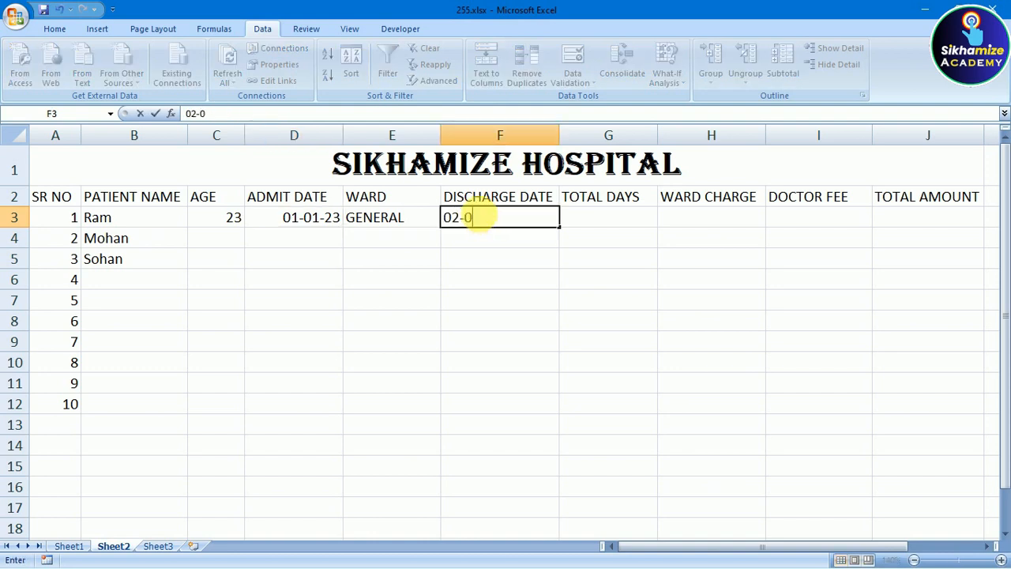
text(2-2023)
key(Return)
click(481, 217)
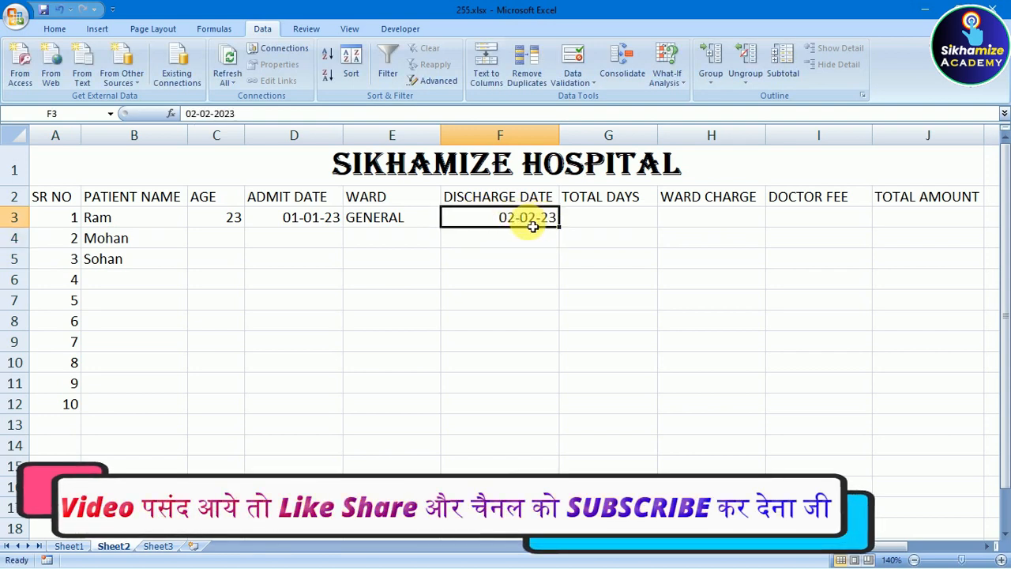
Enter 1000 as the first patient's ward charge in H3
click(582, 219)
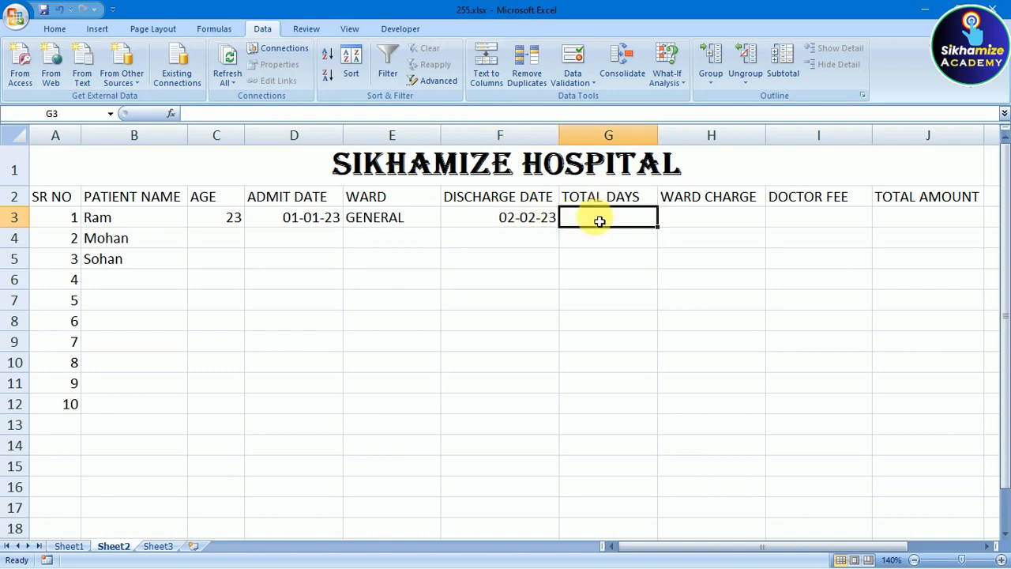
click(687, 220)
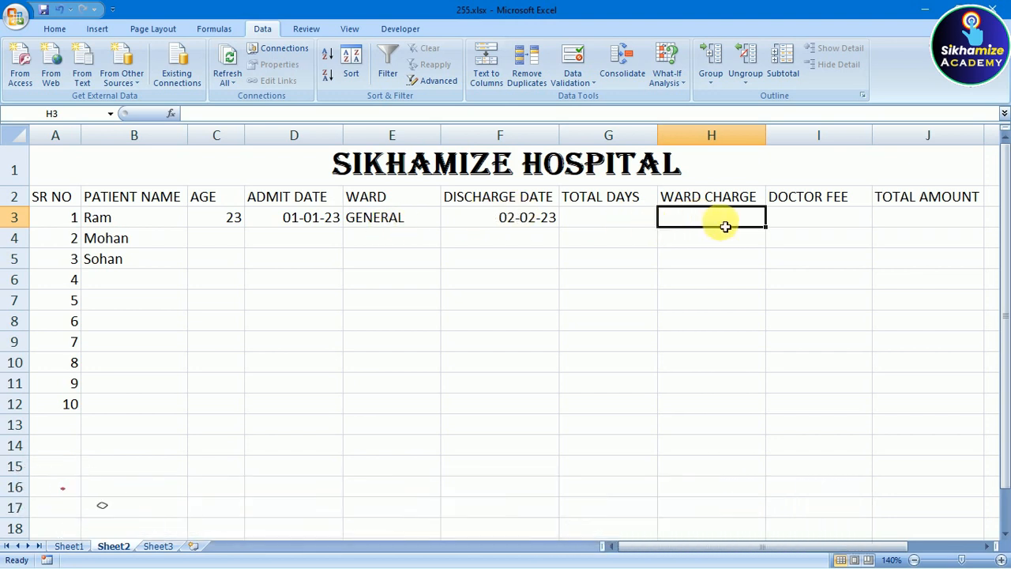
text(1000)
key(Return)
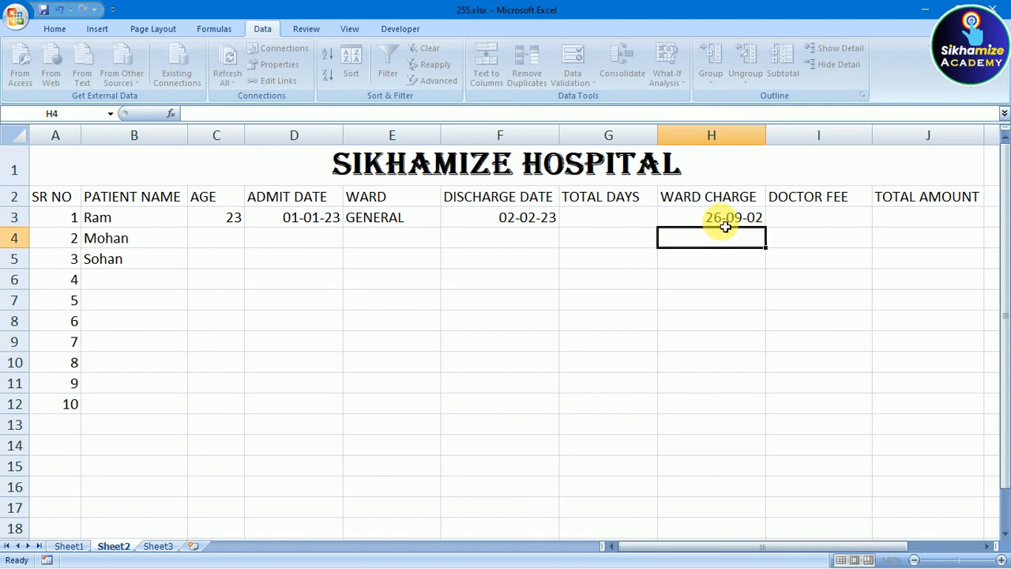
Change the number format of the ward charge cell, H3, to General
click(713, 219)
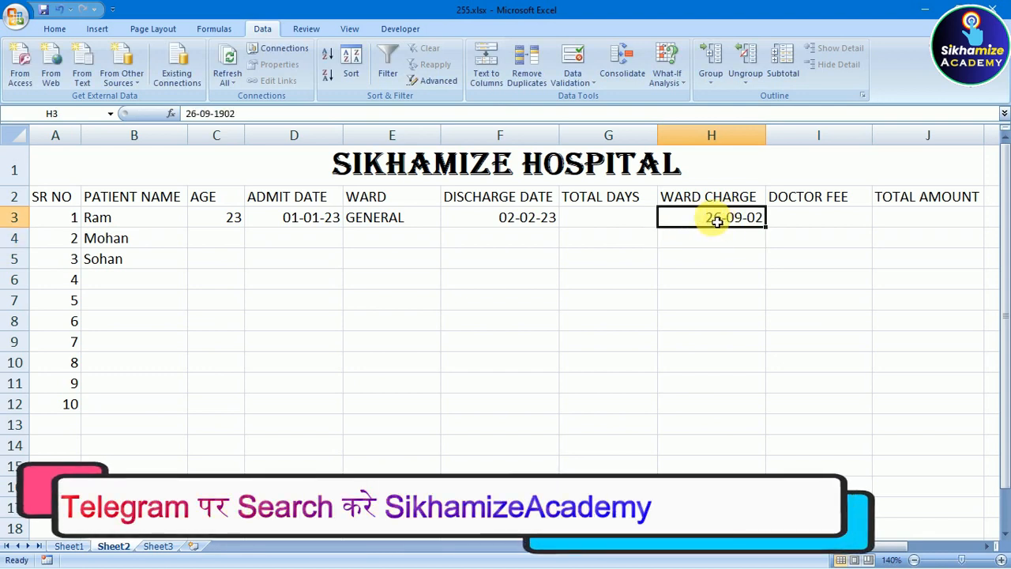
click(54, 28)
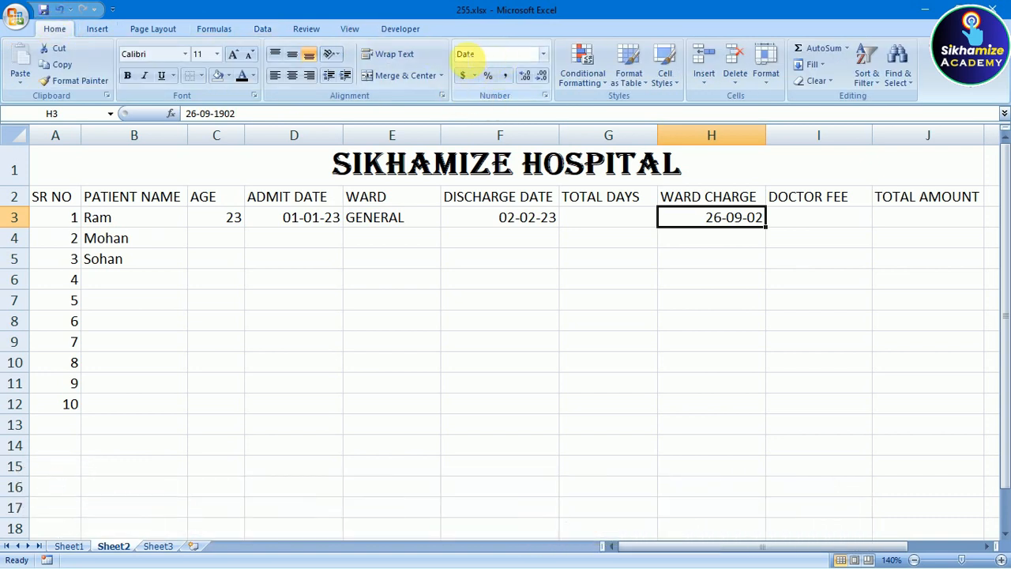
click(544, 54)
click(537, 72)
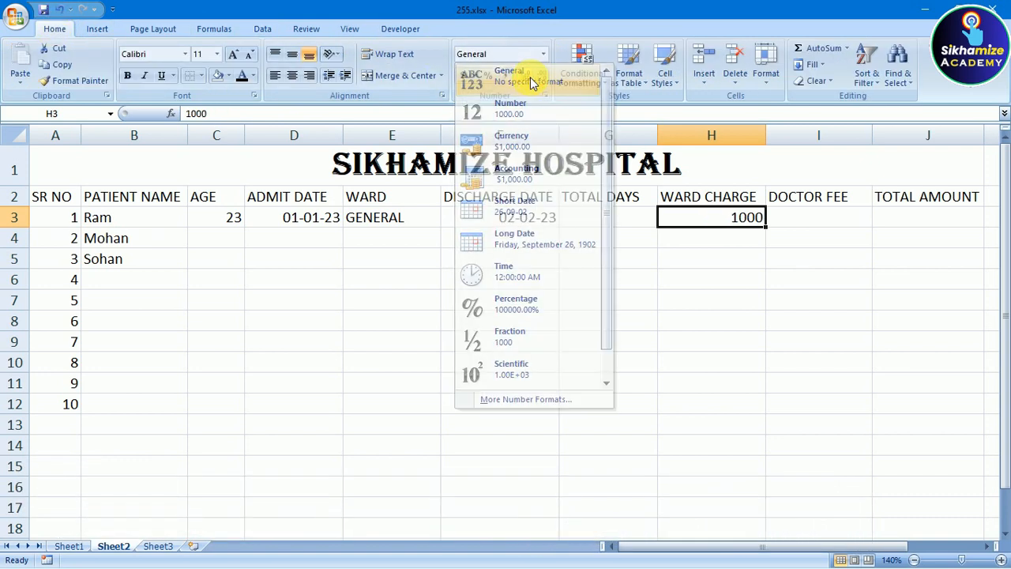
click(745, 275)
click(734, 219)
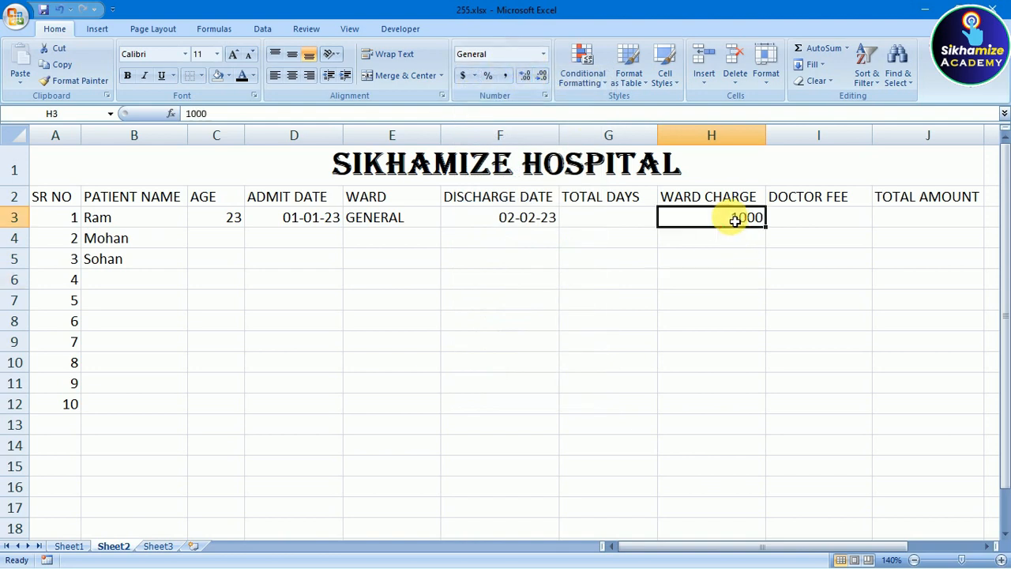
Enter 500 as the first patient's doctor fee in I3
click(821, 219)
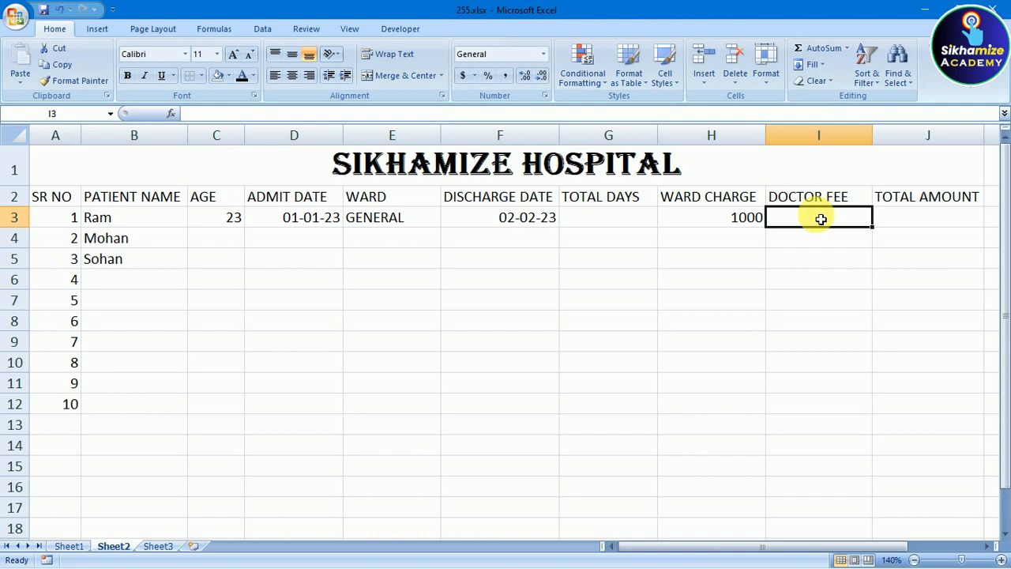
text(500)
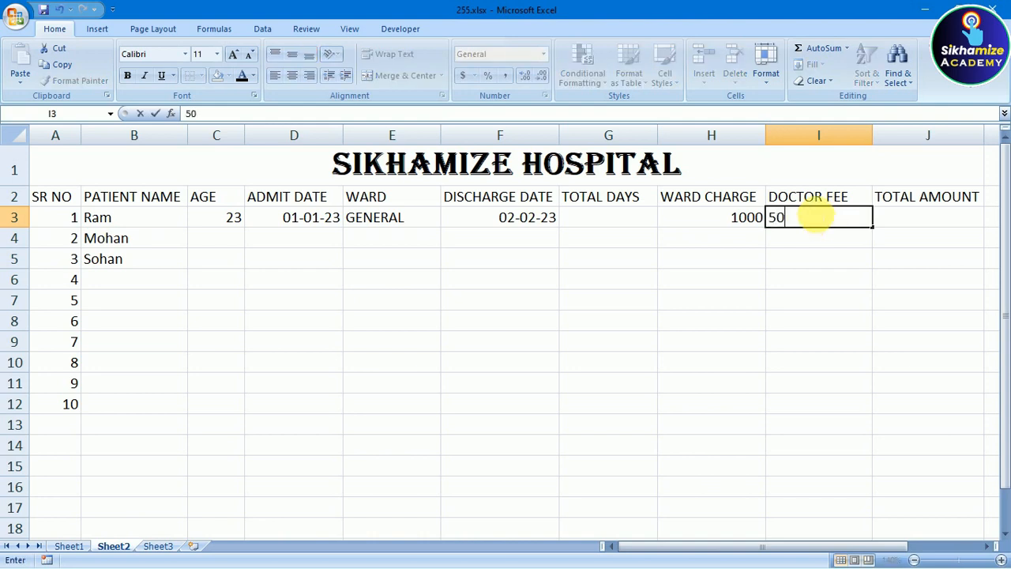
key(Return)
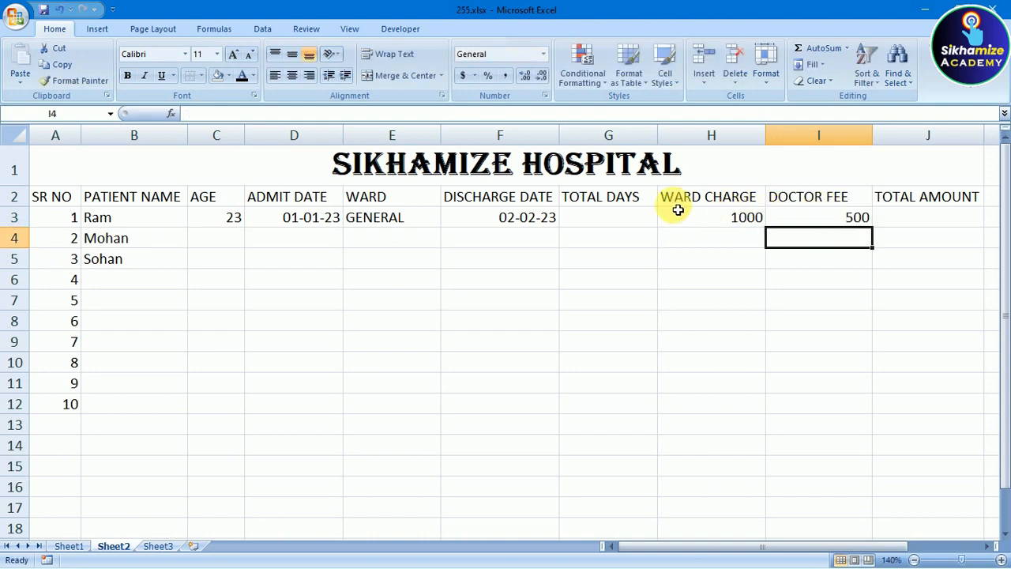
drag(609, 218, 612, 343)
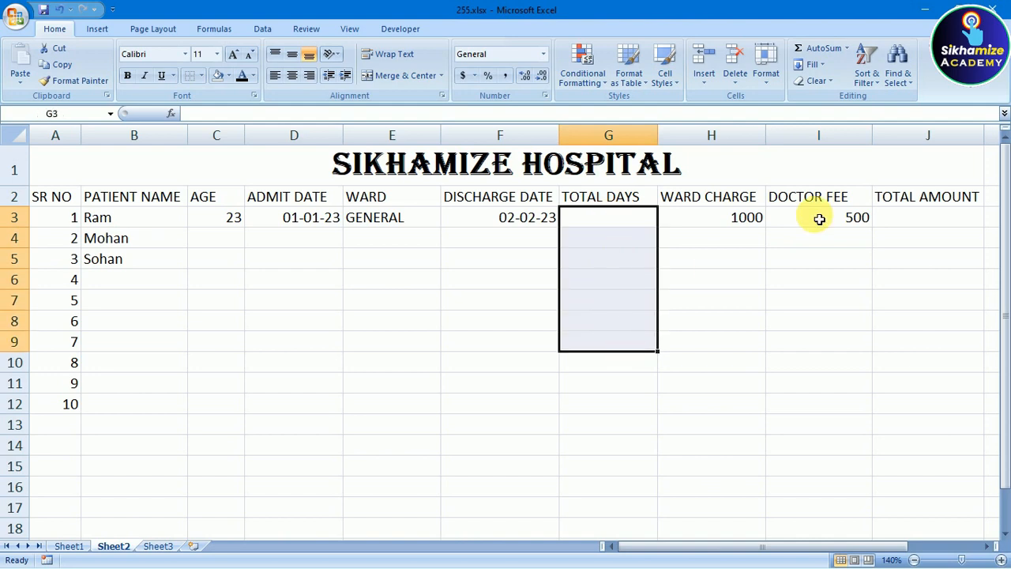
click(613, 219)
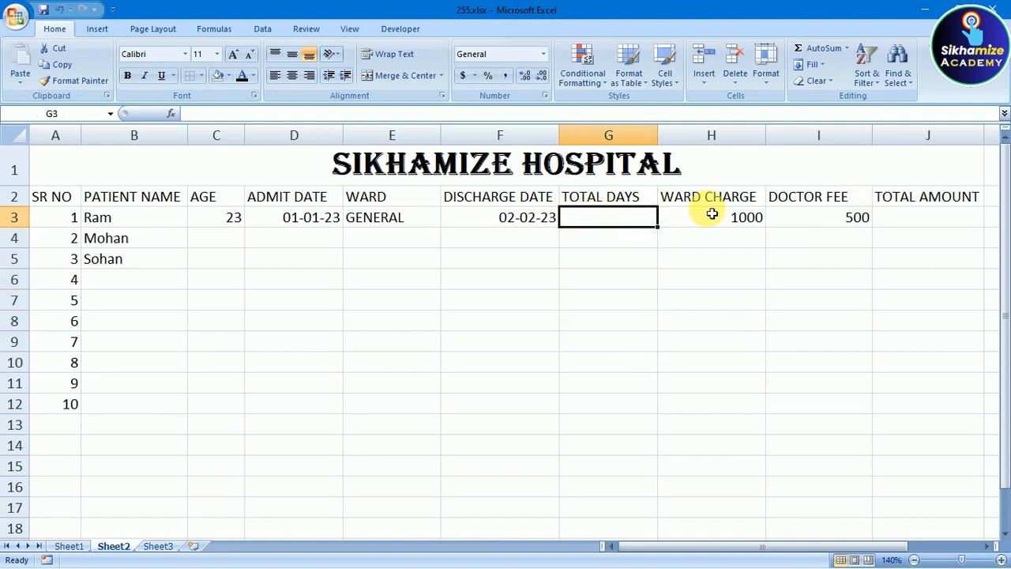
click(929, 219)
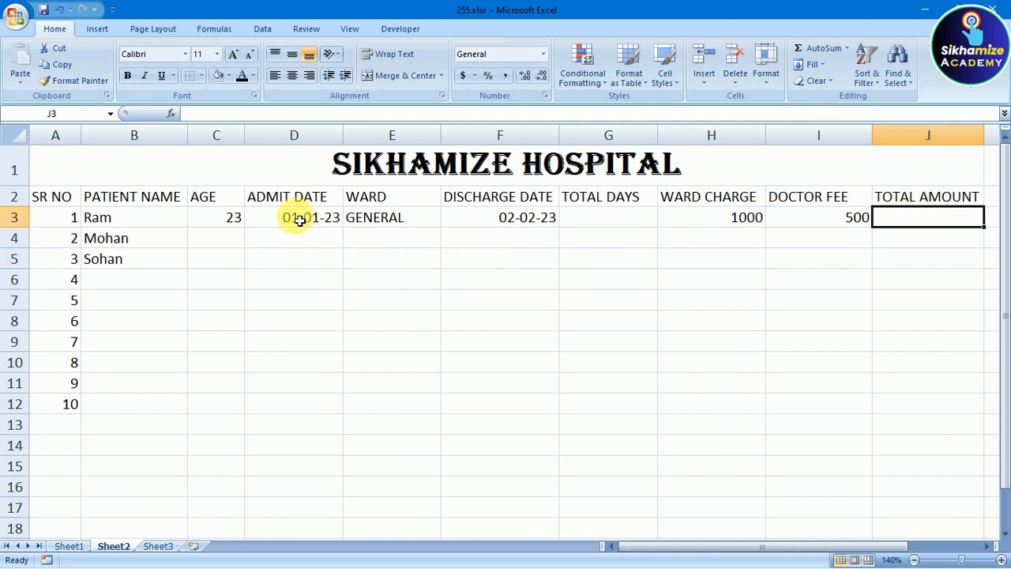
drag(221, 221, 304, 303)
click(391, 300)
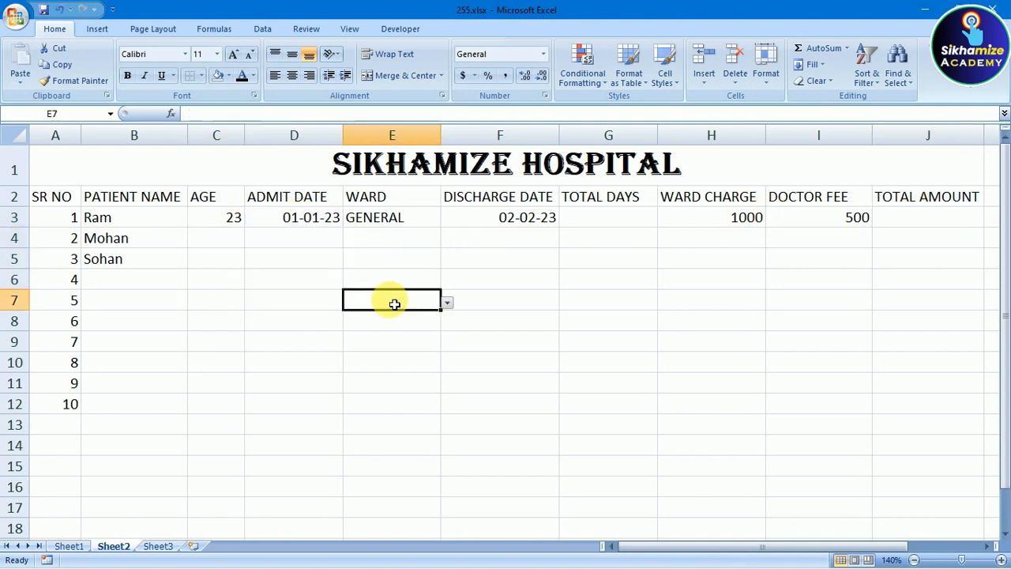
click(215, 247)
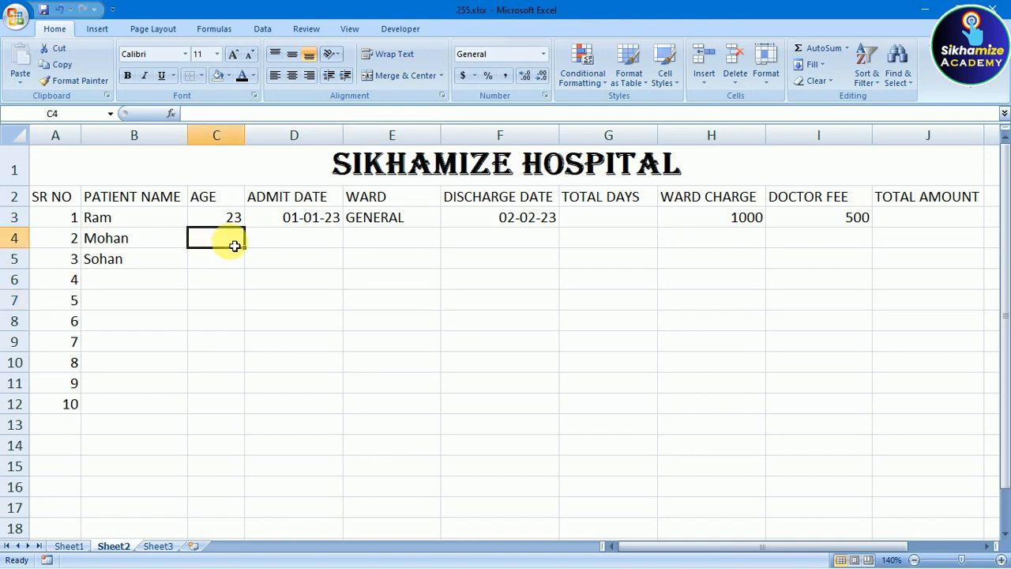
Fill the merged title cell SIKHAMIZE HOSPITAL with standard green and set its text colour to White, Background 1
click(261, 174)
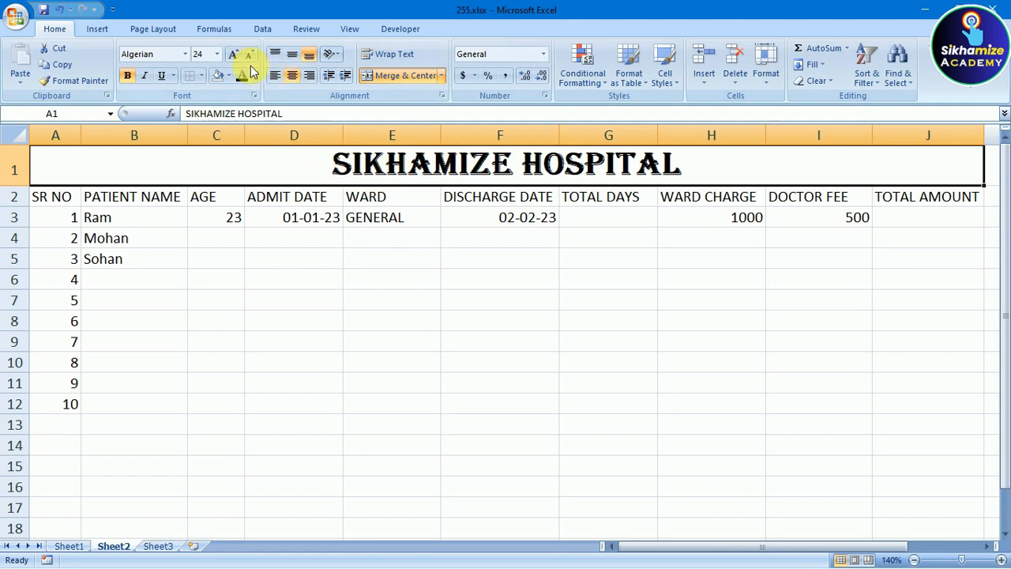
click(229, 75)
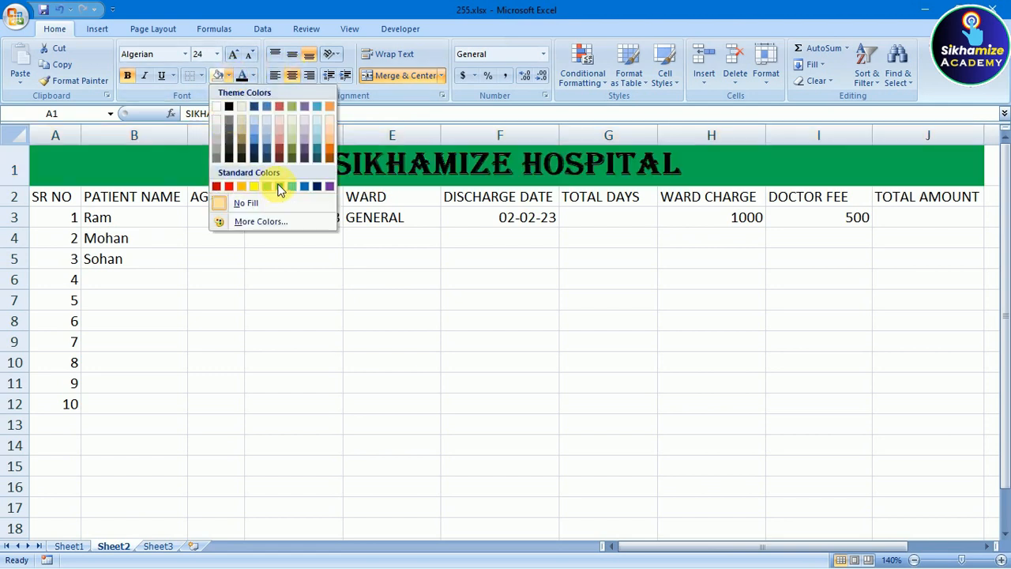
click(279, 187)
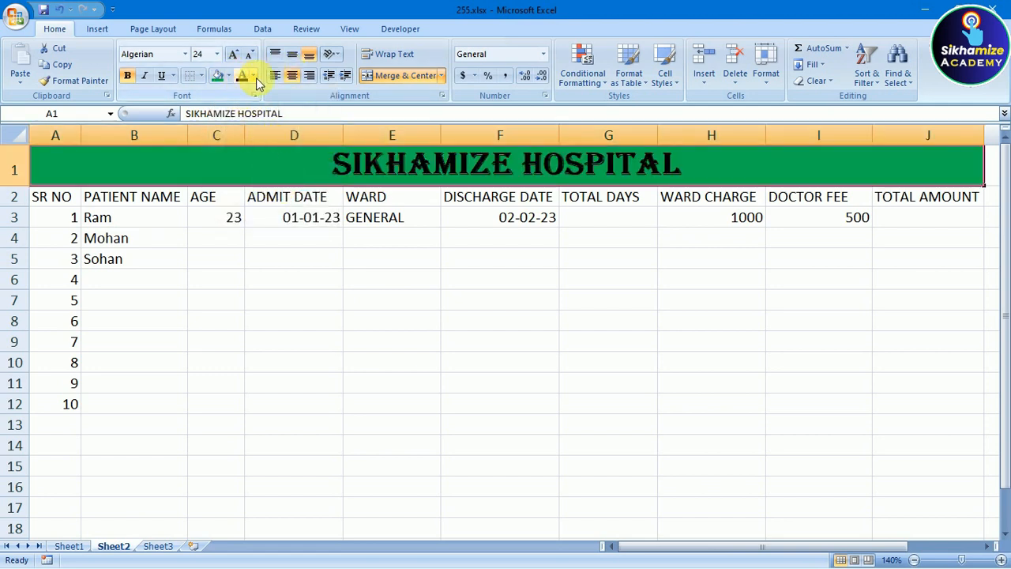
click(254, 75)
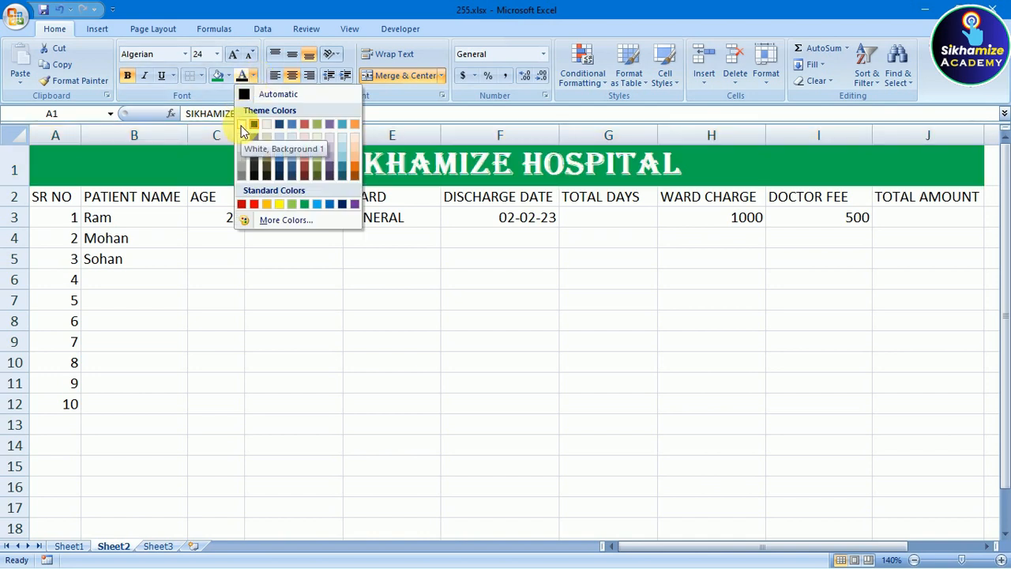
click(245, 129)
Make row 1 slightly taller and enlarge the hospital title's font by two size increments
drag(27, 190, 27, 196)
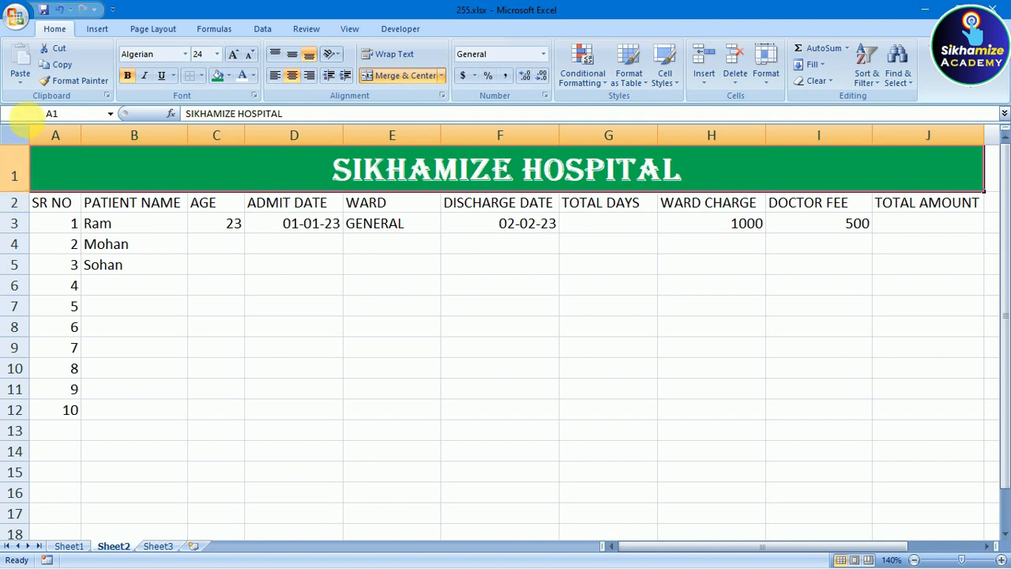
click(233, 55)
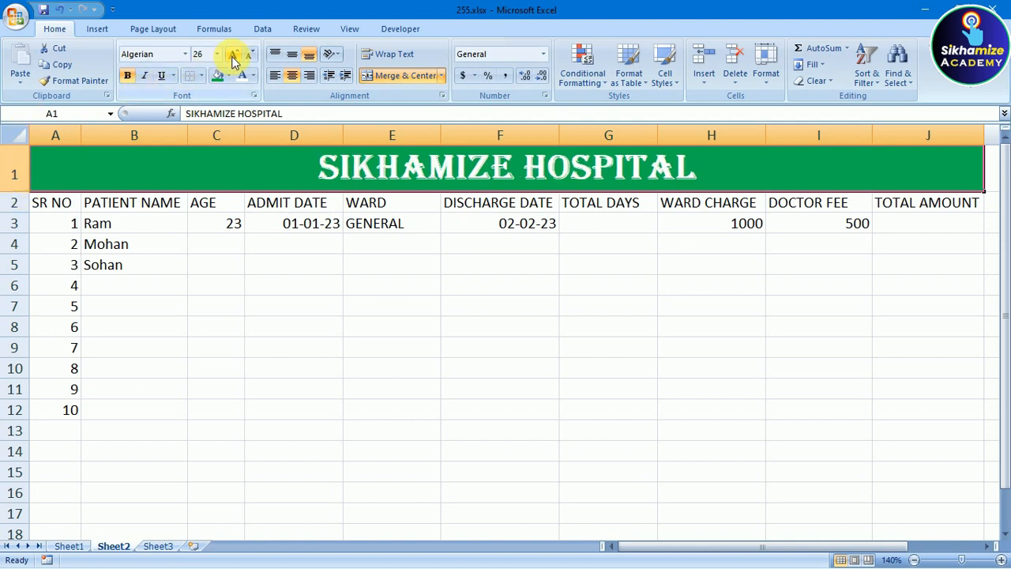
click(233, 56)
click(248, 288)
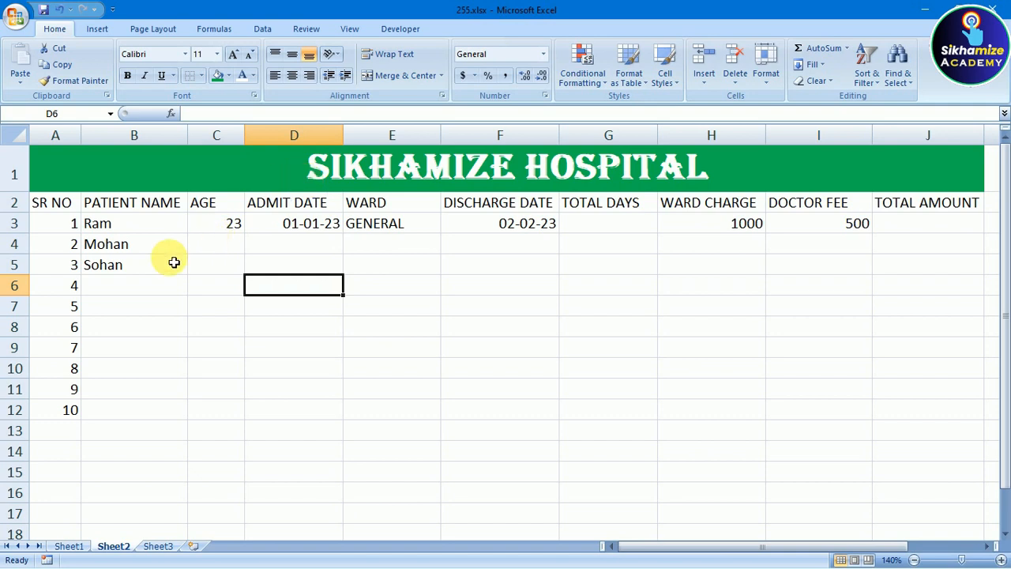
Make the column headers in A2:J2 bold and set their font size to 12
drag(75, 203, 909, 206)
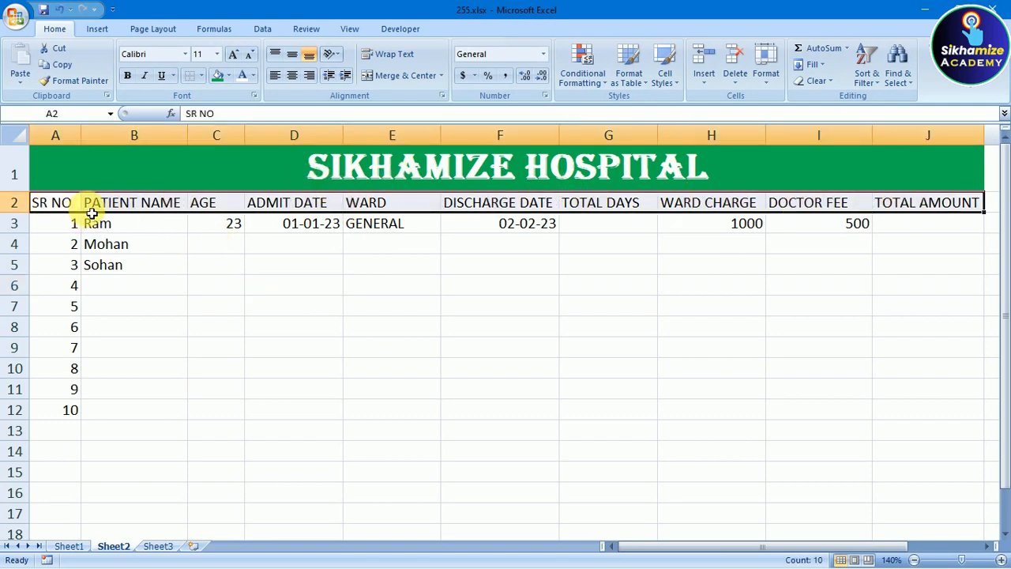
click(129, 77)
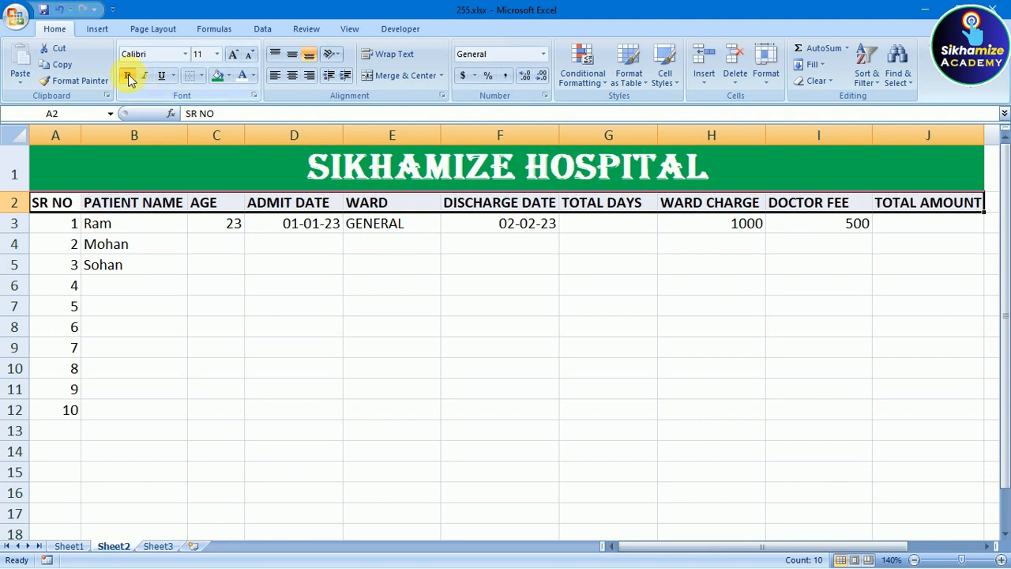
click(232, 54)
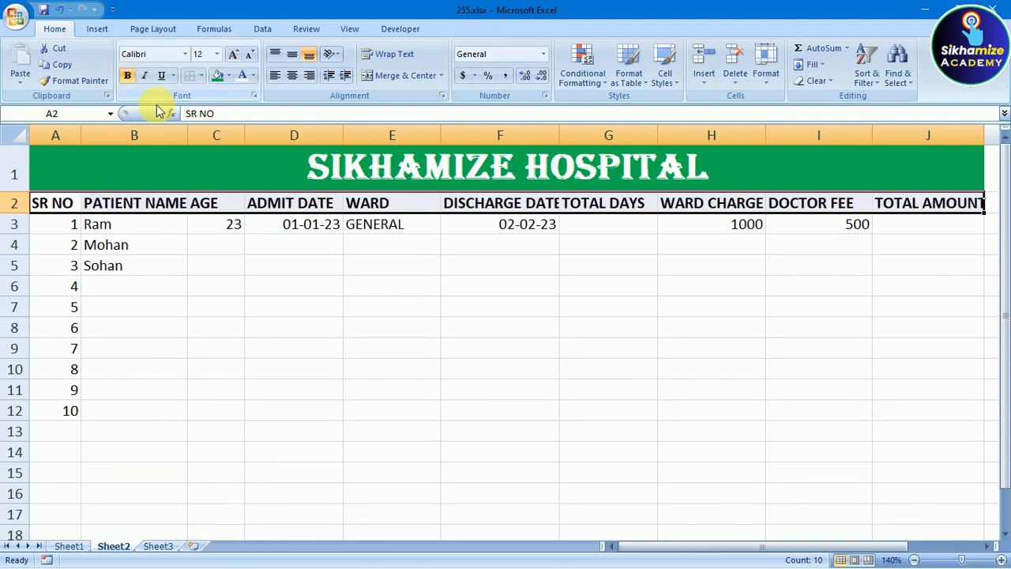
Adjust the column widths to fit the headers: widen columns B, D, F and H slightly and narrow column E
drag(188, 135, 198, 142)
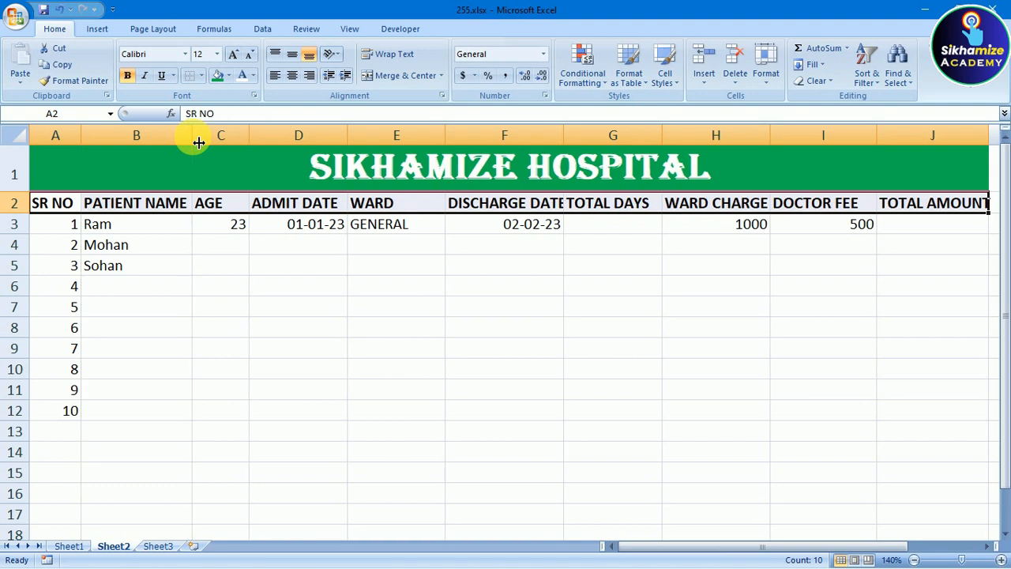
drag(357, 141, 362, 140)
drag(457, 143, 430, 171)
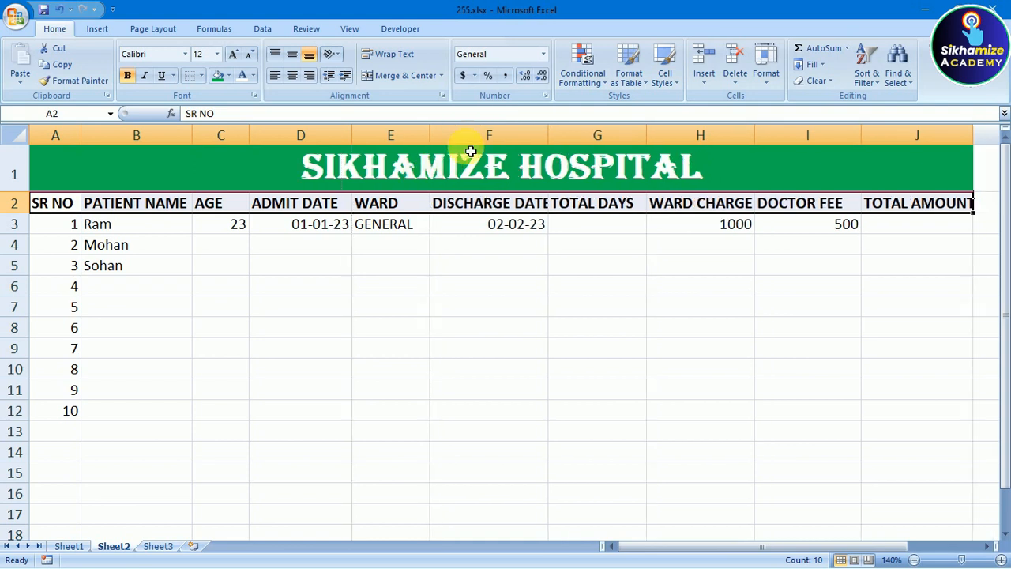
drag(550, 140, 574, 141)
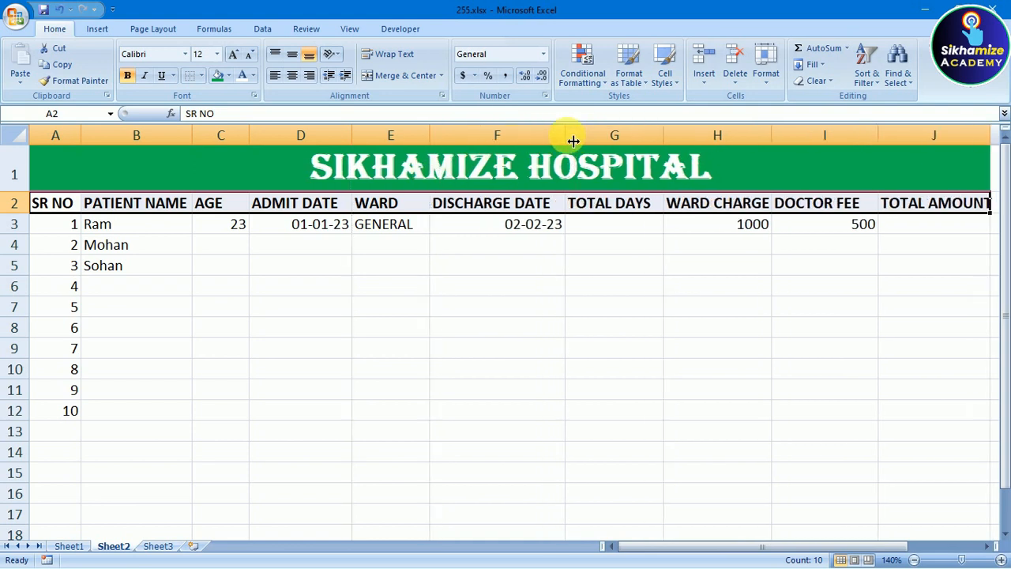
drag(775, 143, 781, 136)
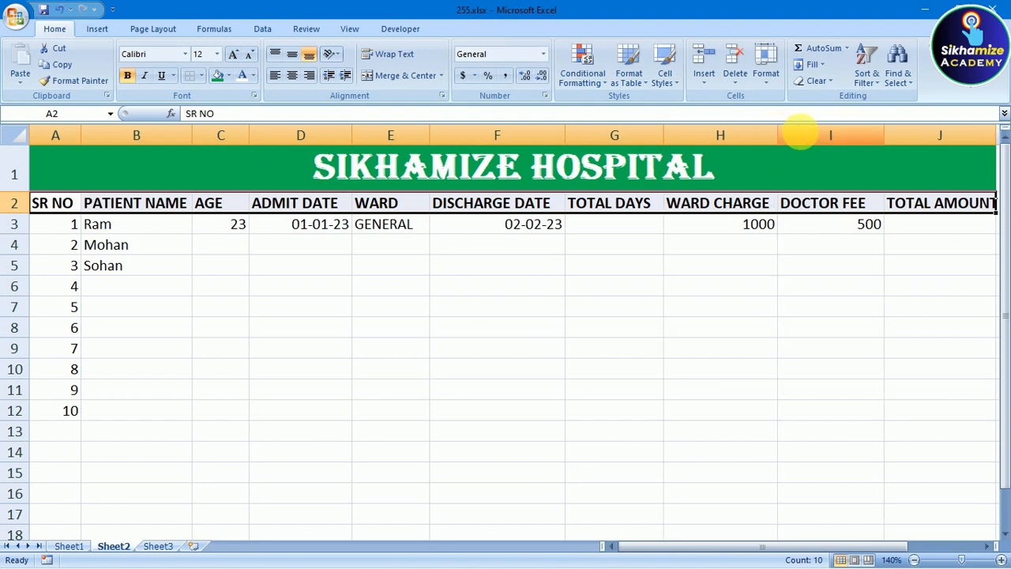
click(926, 326)
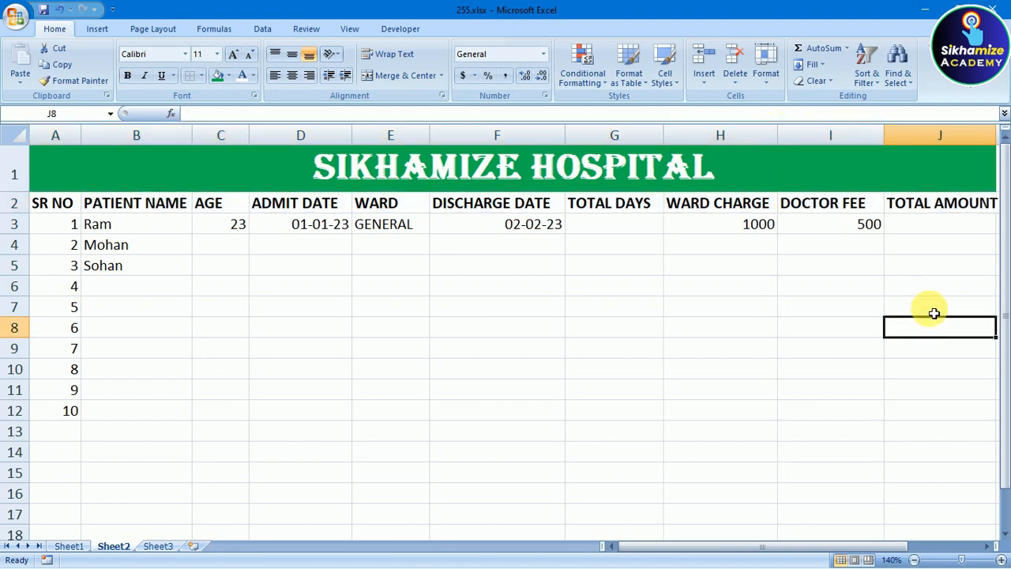
click(199, 324)
Check the header colours on Sheet1 and fill the SR NO header, A2, on Sheet2 with dark blue
drag(57, 207, 34, 207)
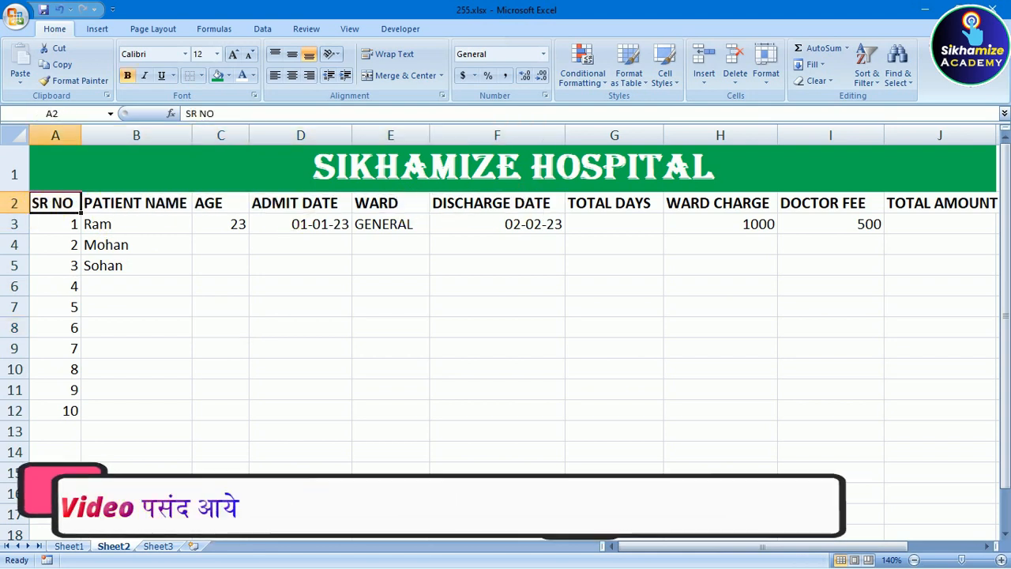
click(69, 546)
click(151, 414)
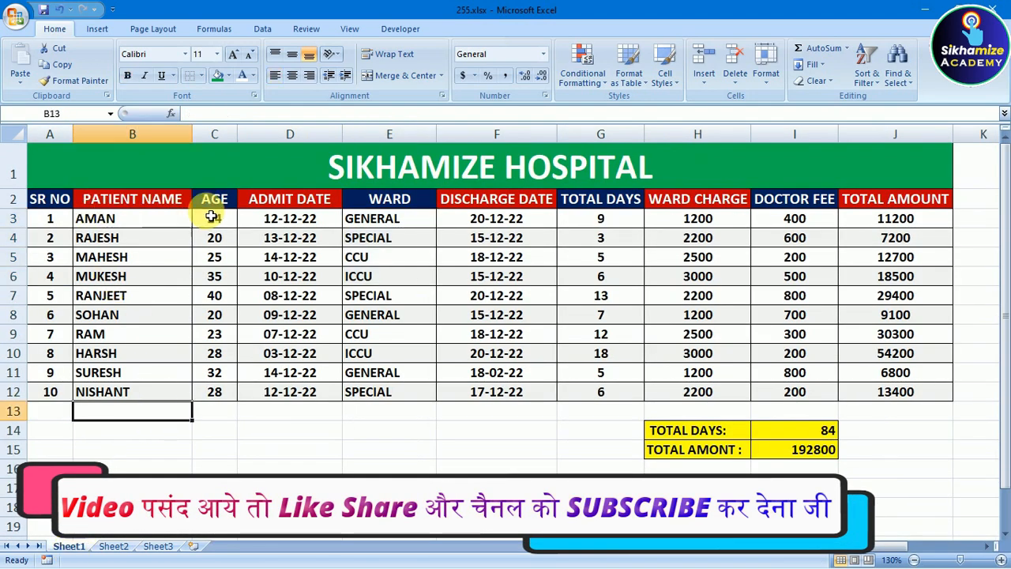
click(113, 546)
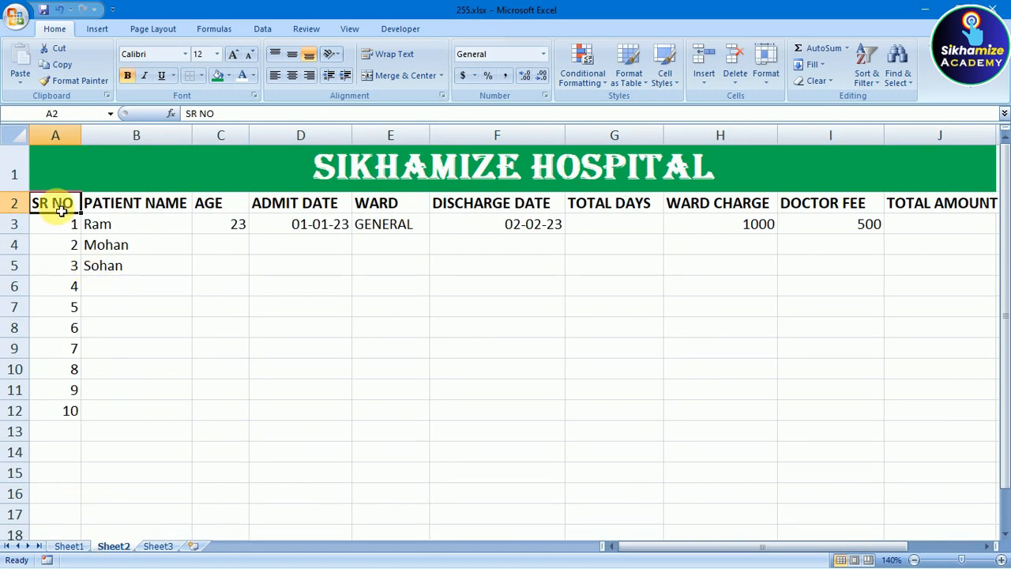
click(229, 76)
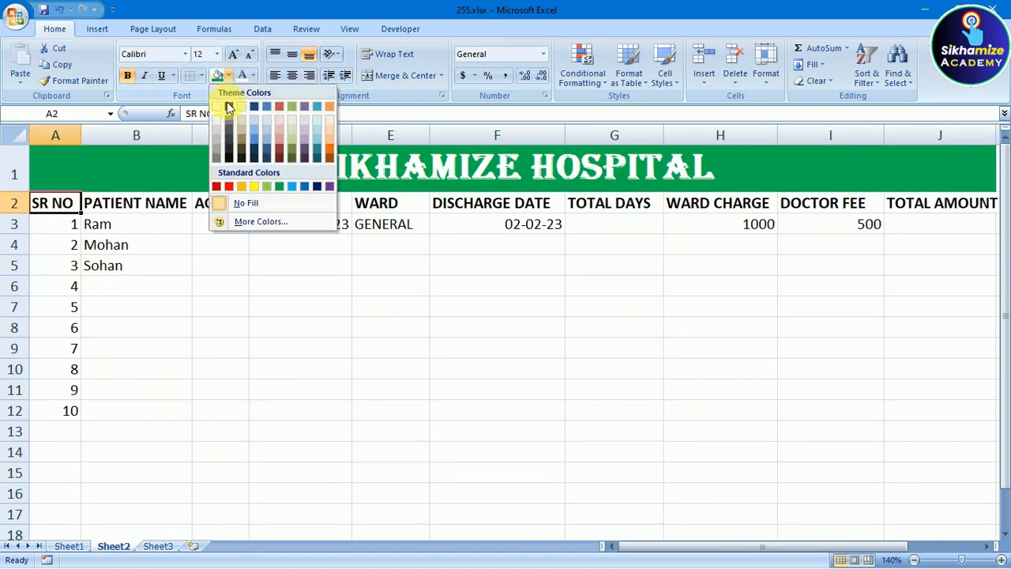
click(315, 189)
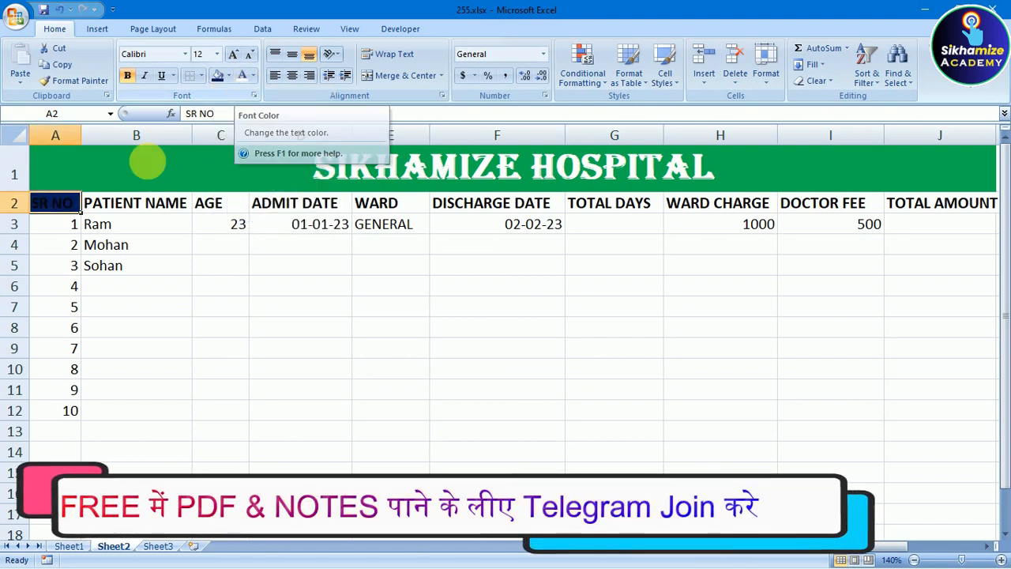
Fill the PATIENT NAME header, B2, with dark red
click(136, 201)
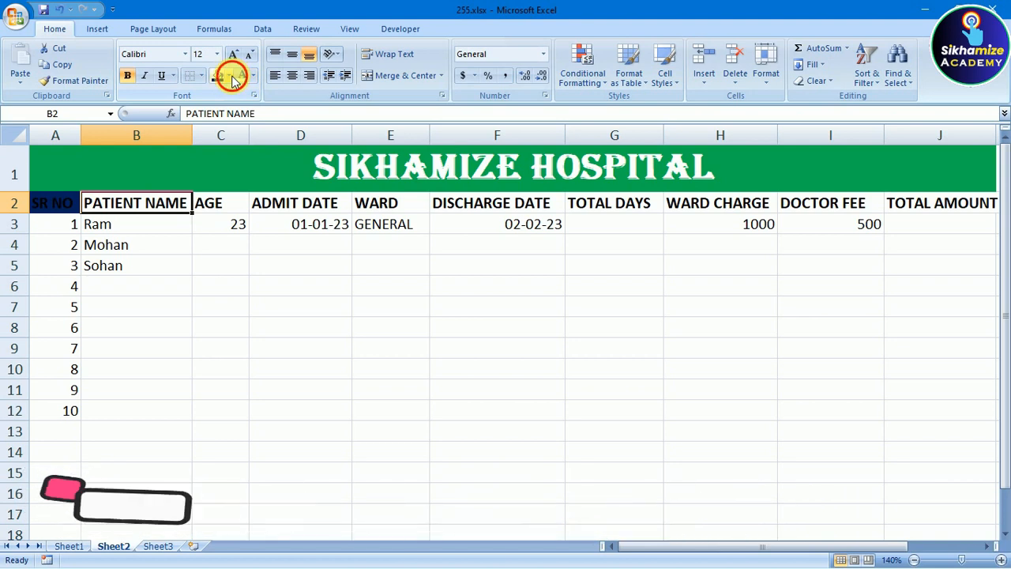
click(229, 76)
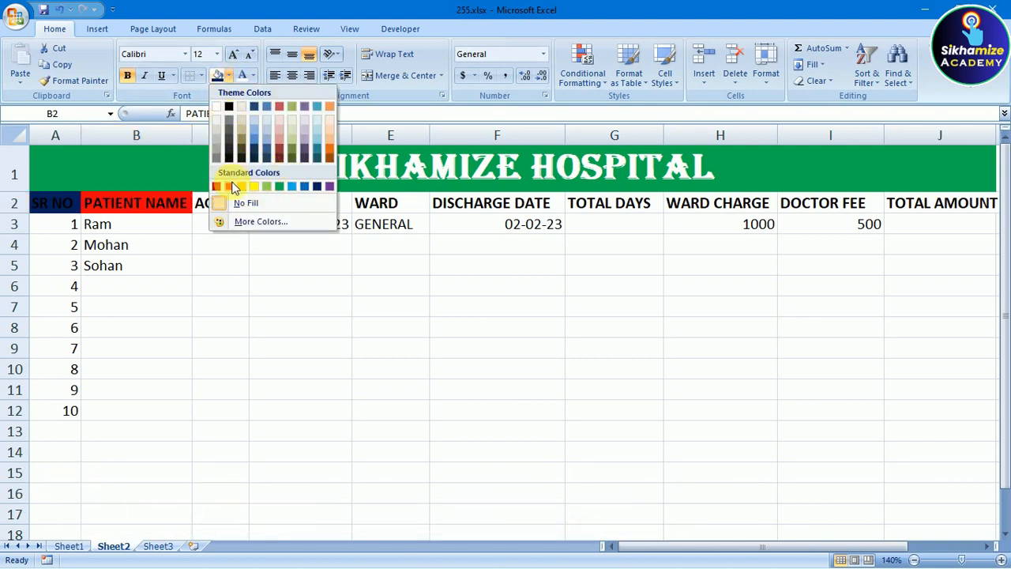
click(219, 190)
click(139, 263)
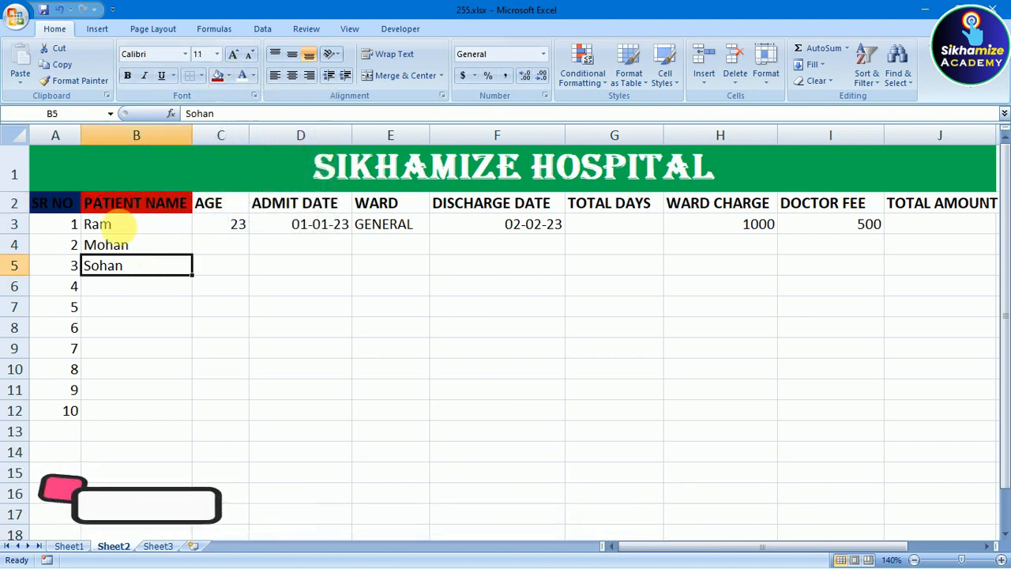
Apply the same dark red fill to the ADMIT DATE, DISCHARGE DATE, WARD CHARGE and TOTAL AMOUNT headers in row 2
click(212, 205)
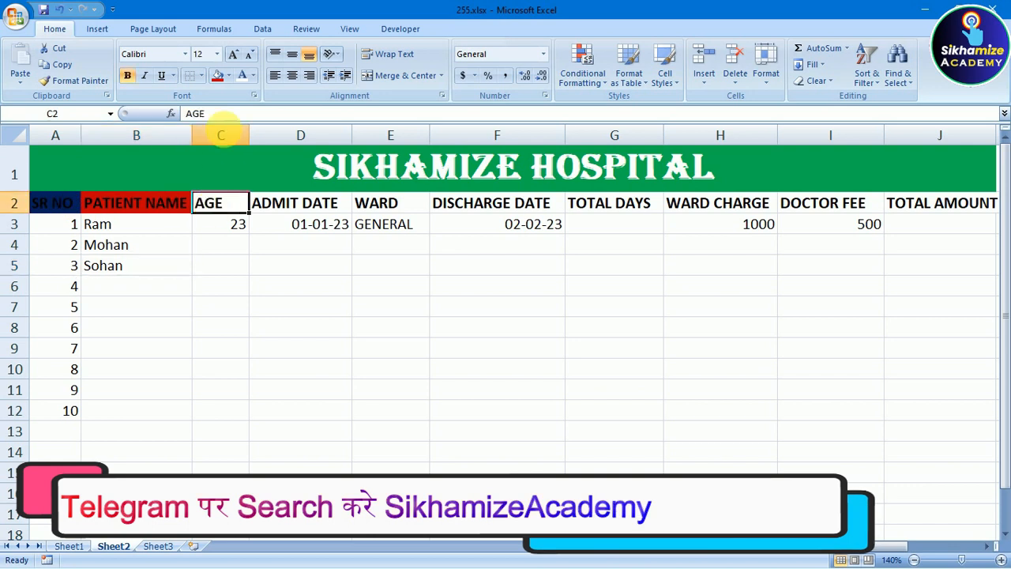
click(290, 203)
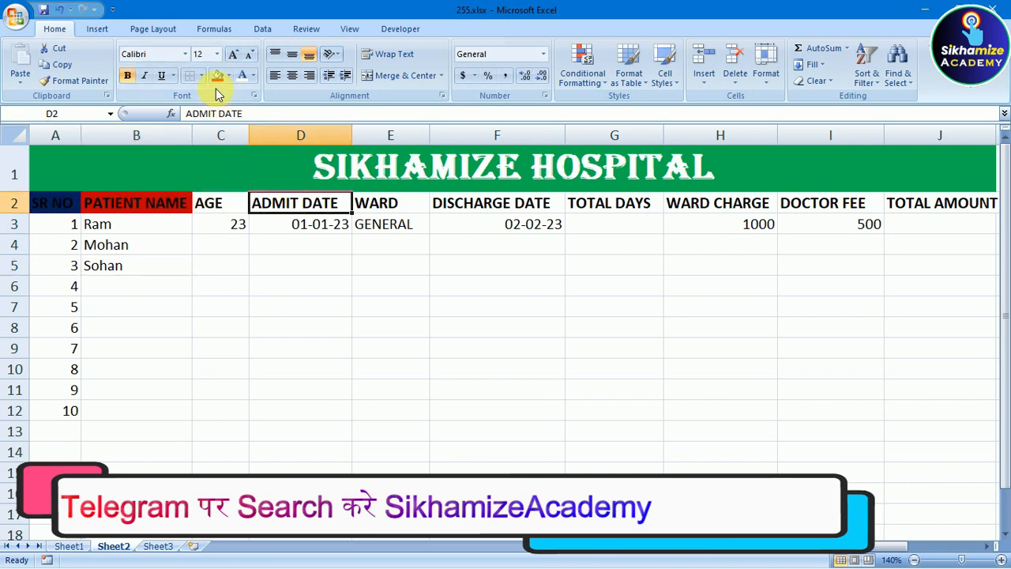
click(218, 76)
click(501, 205)
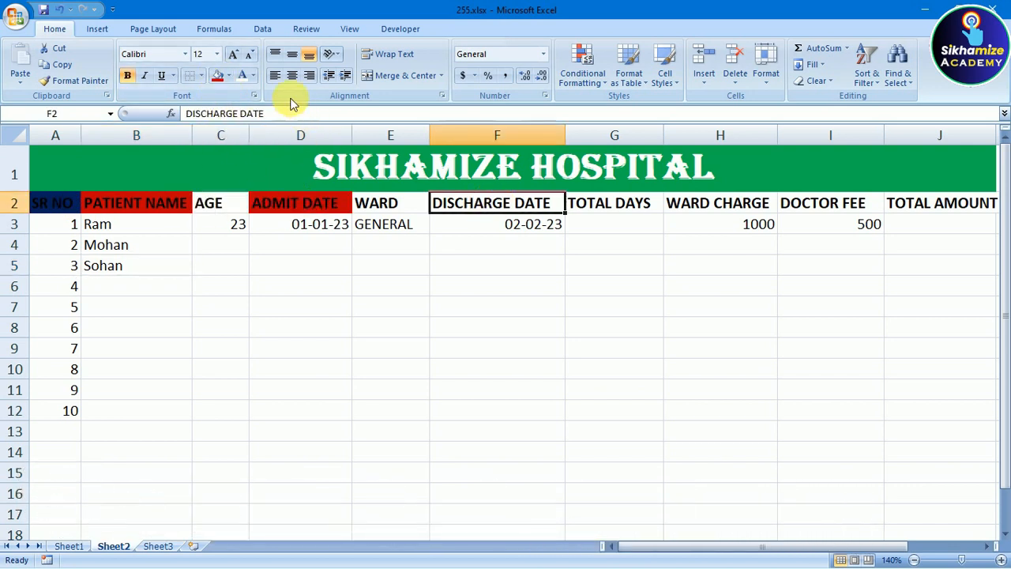
click(220, 77)
click(670, 207)
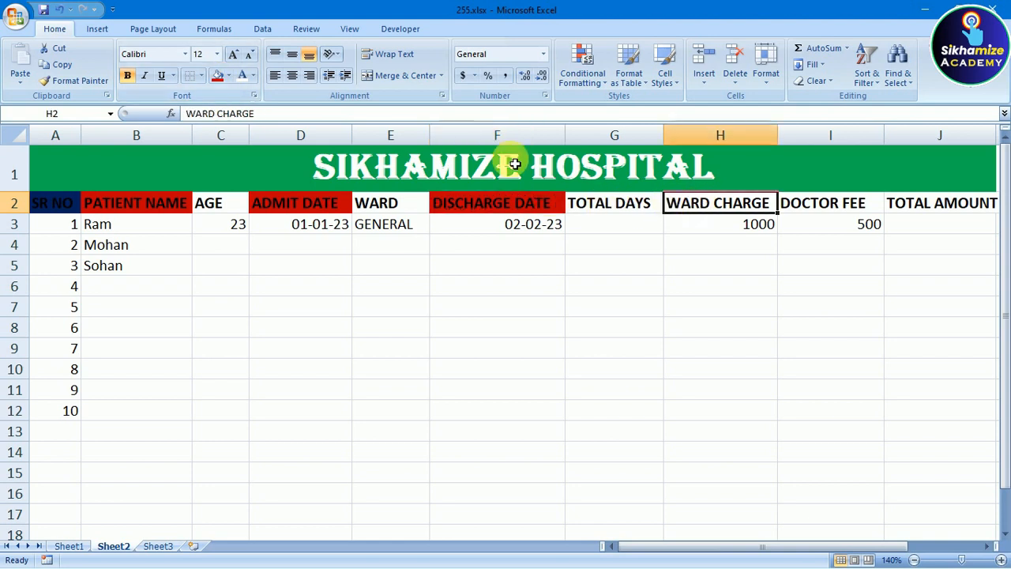
click(219, 77)
click(917, 207)
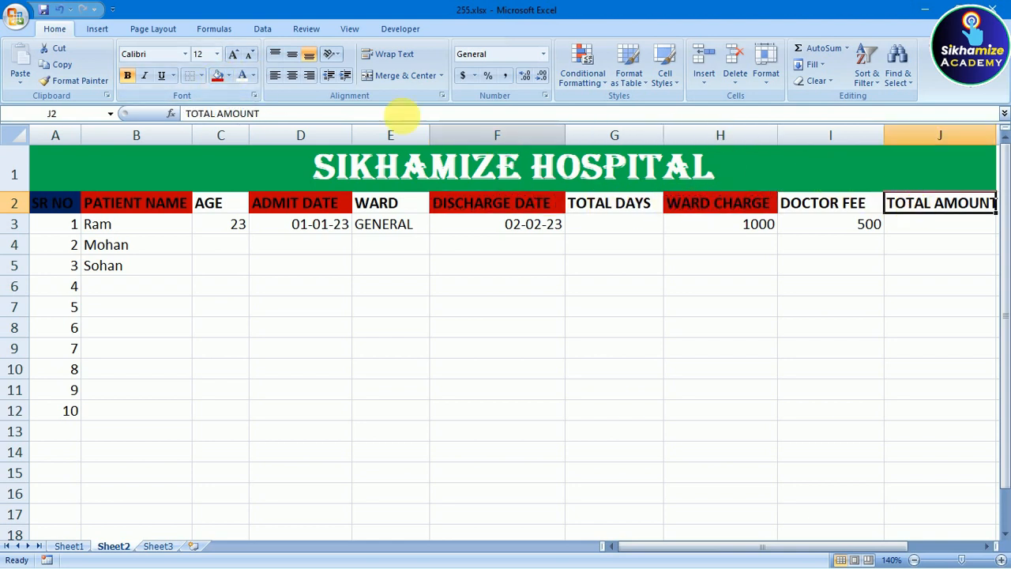
click(220, 76)
Fill the AGE, WARD, TOTAL DAYS and DOCTOR FEE headers in row 2 with dark blue
click(210, 203)
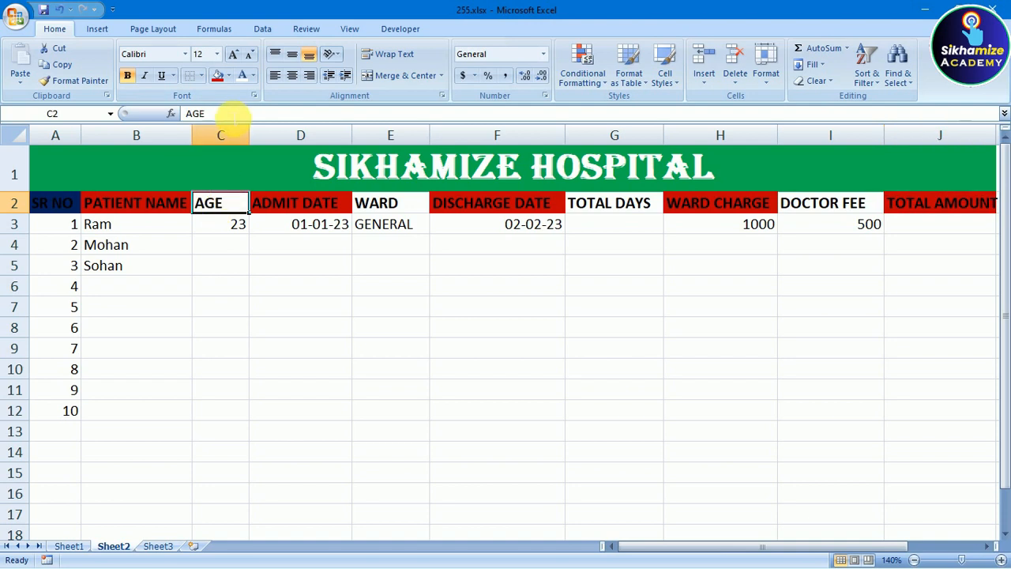
click(229, 77)
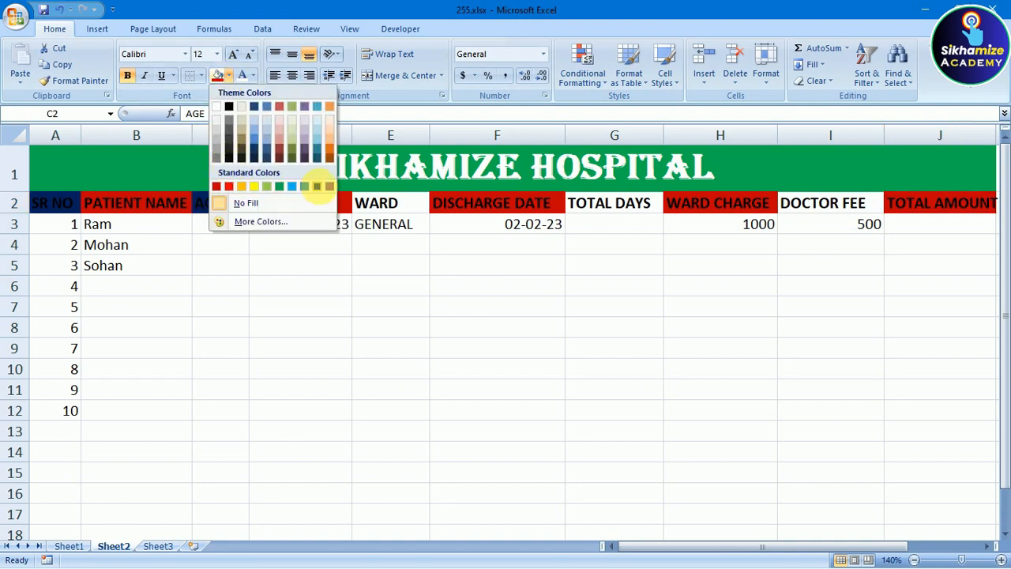
click(322, 192)
click(365, 205)
click(218, 77)
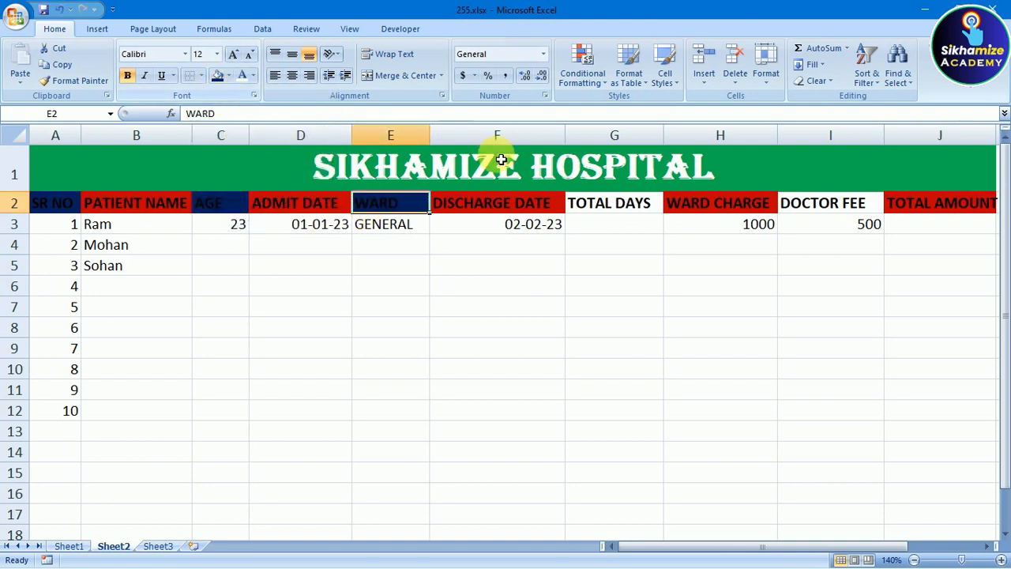
click(584, 204)
click(215, 77)
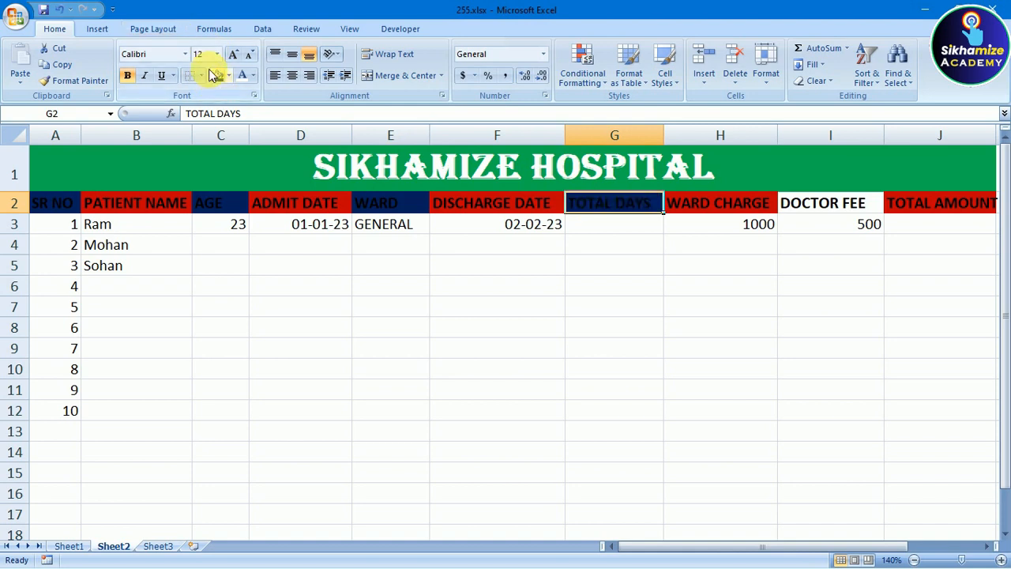
click(828, 204)
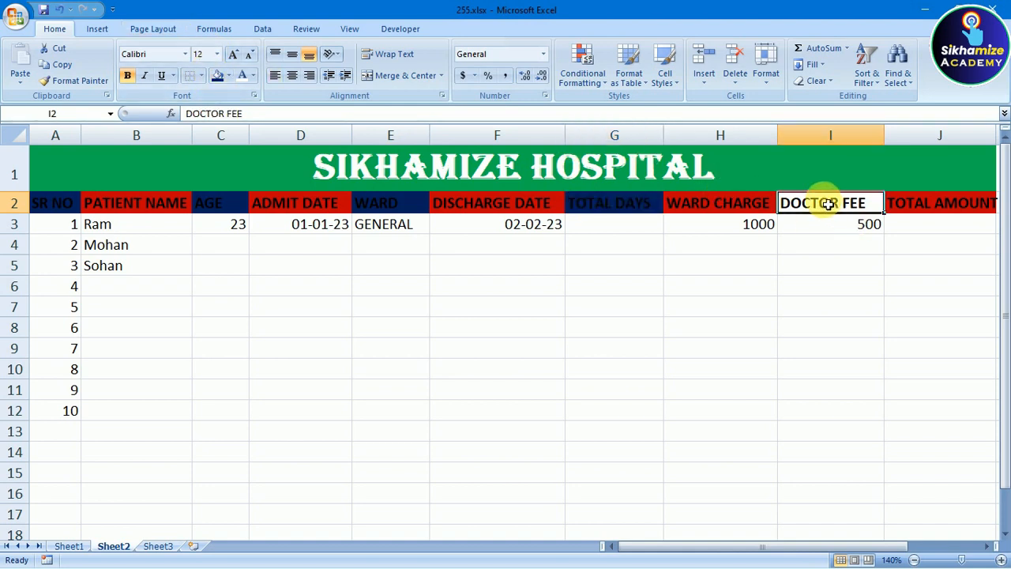
click(215, 77)
click(288, 305)
Set the font colour of all the headers in A2:J2 to white
drag(61, 204, 936, 205)
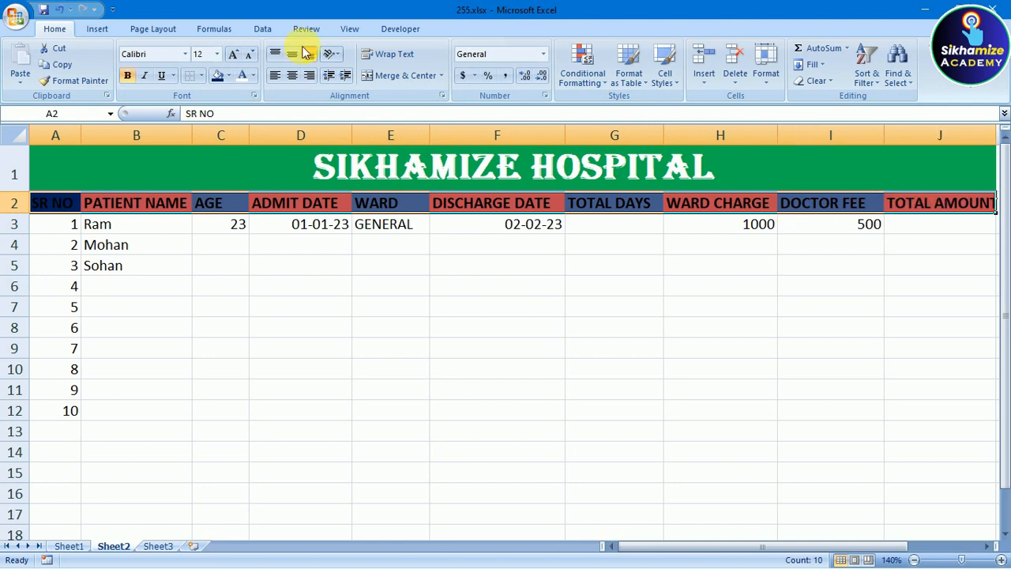
click(253, 76)
click(248, 125)
click(229, 314)
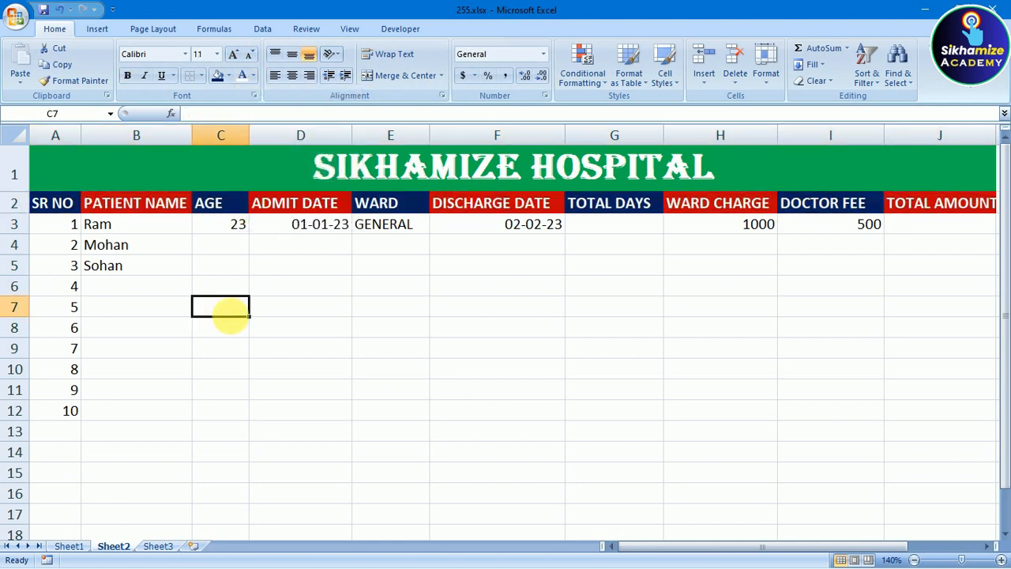
Compare Sheet2's headers and first patient record with the finished table on Sheet1
click(71, 547)
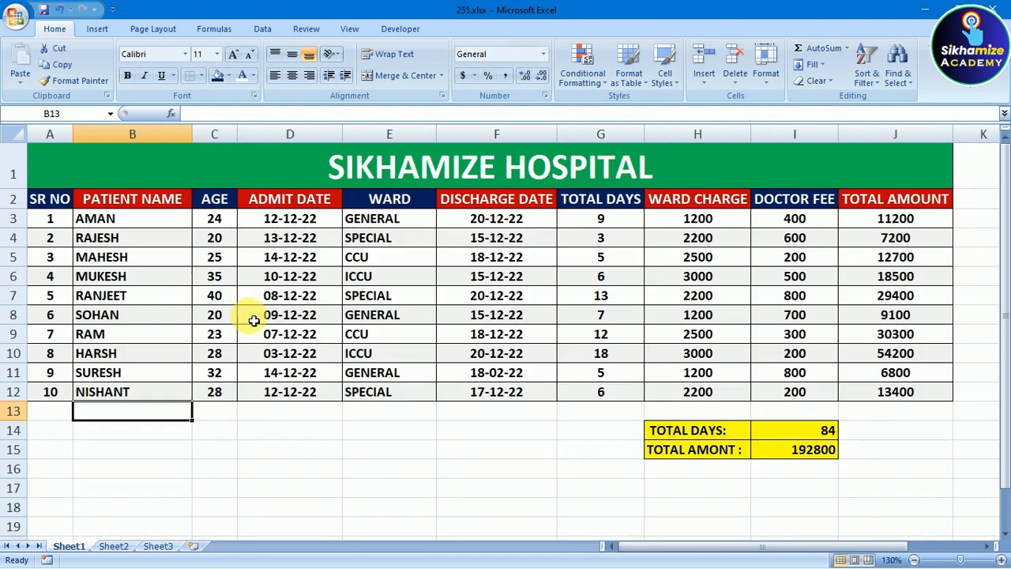
click(113, 546)
click(211, 491)
click(70, 546)
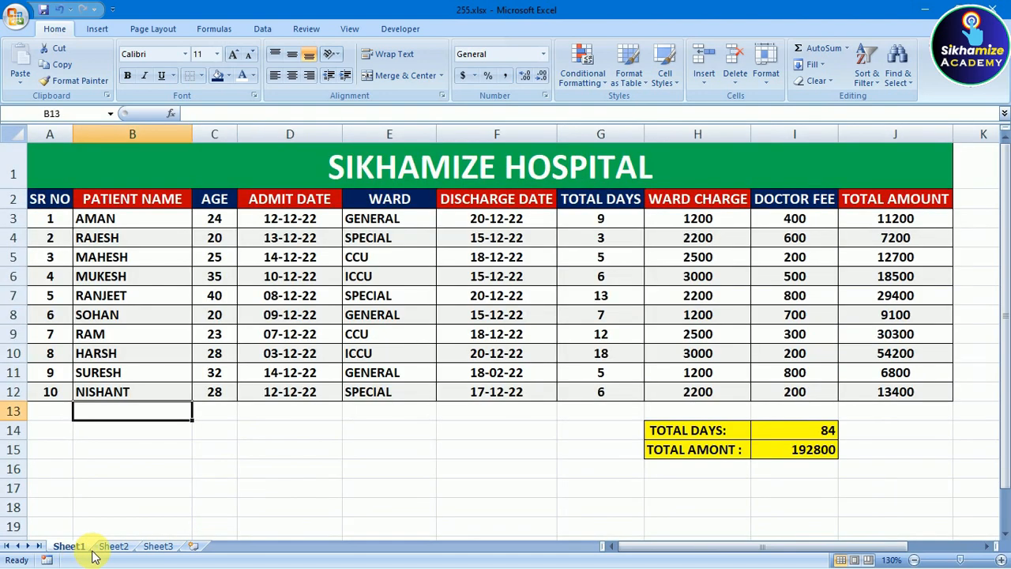
click(116, 548)
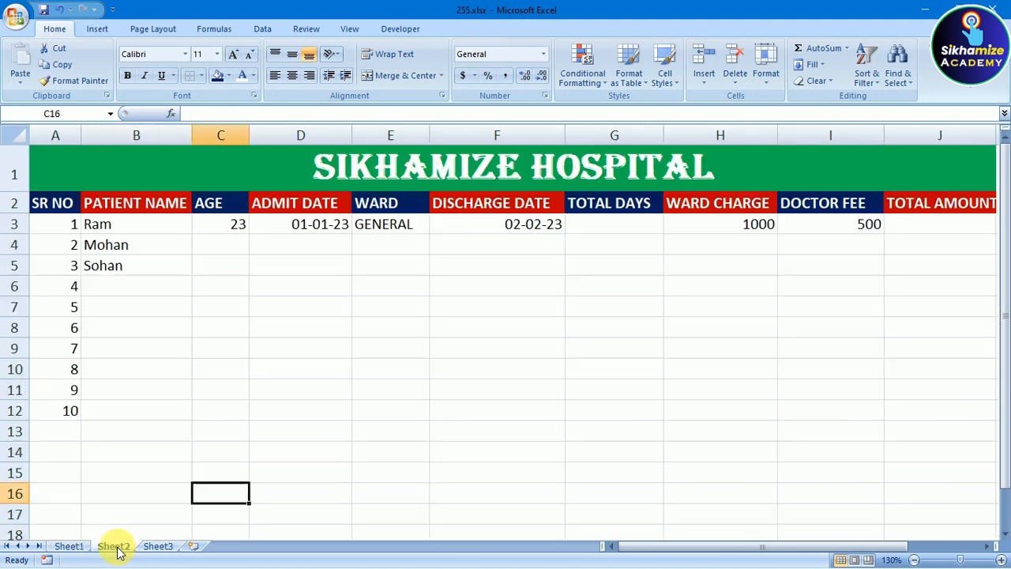
click(236, 306)
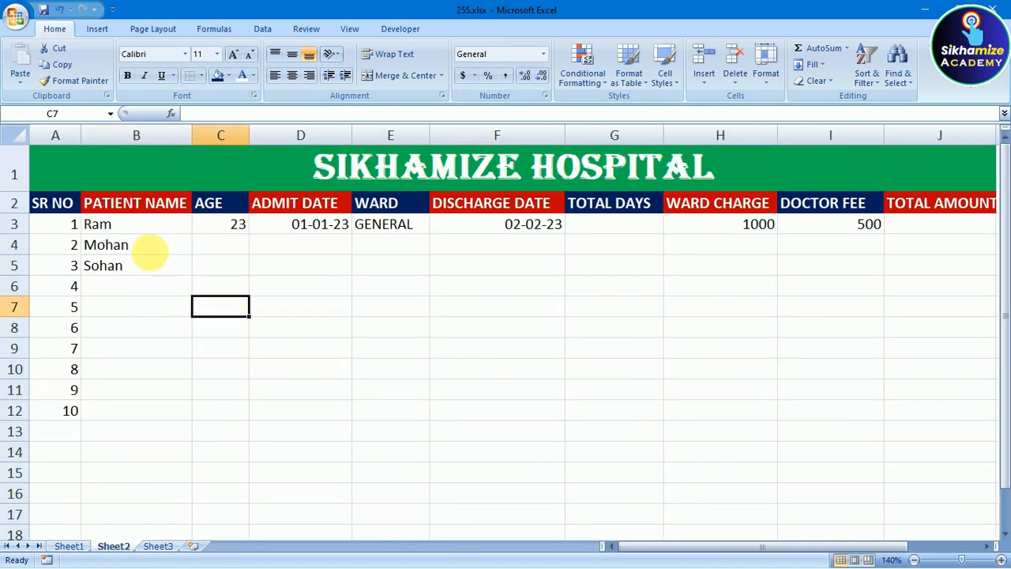
drag(67, 224, 858, 223)
click(858, 223)
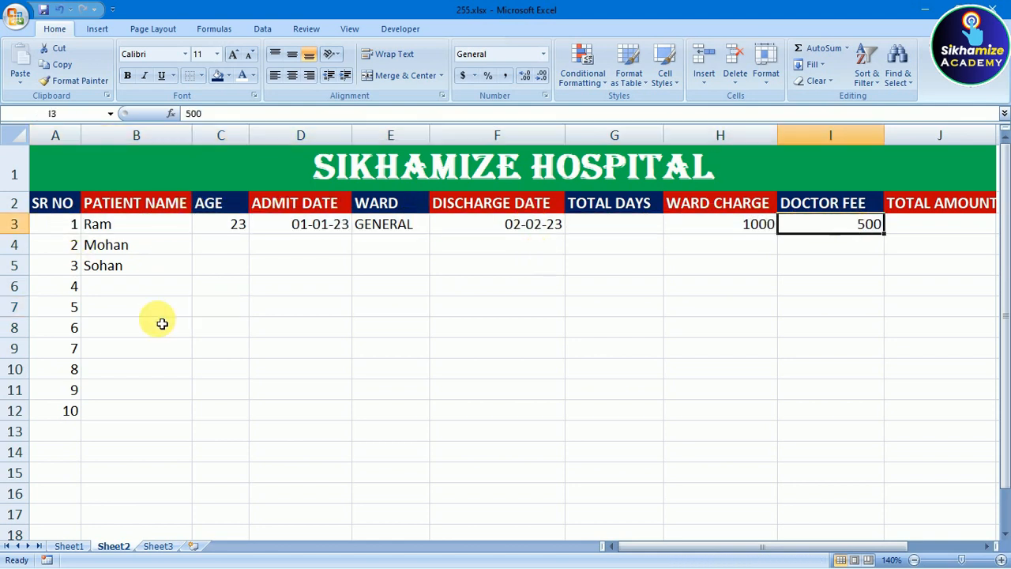
Enter age 45 and admit date 03-05-23 for the second patient in row 4
click(238, 249)
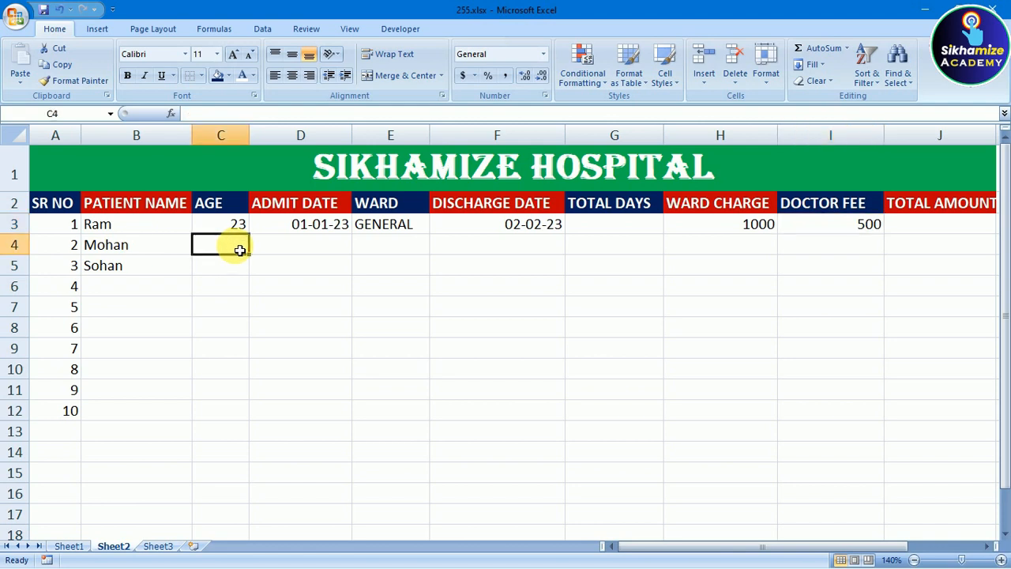
text(45)
click(289, 251)
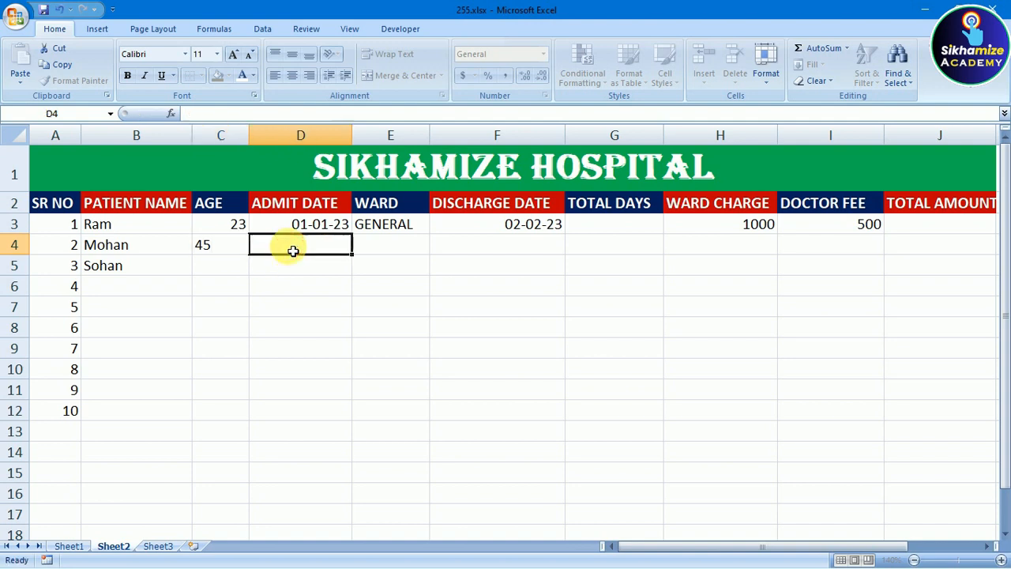
text(03-05-)
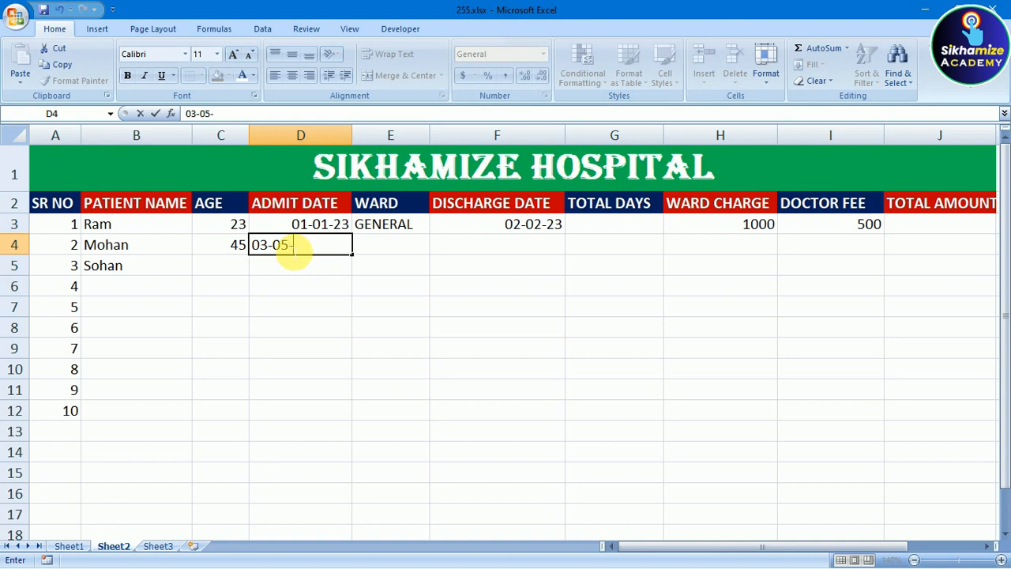
key(Return)
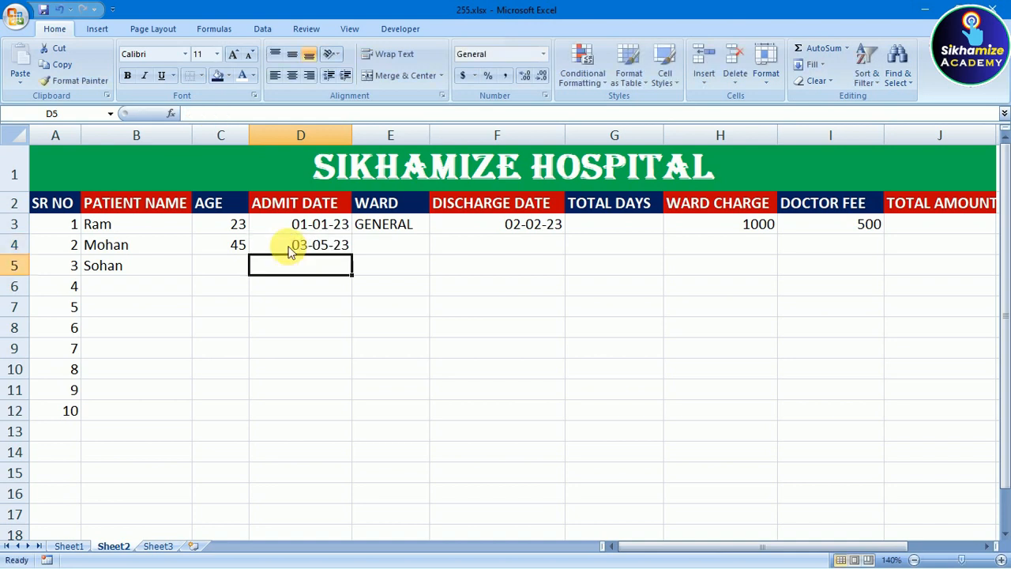
Choose the SPECIAL ward for the second patient and enter the discharge date 16-05-2023
click(377, 245)
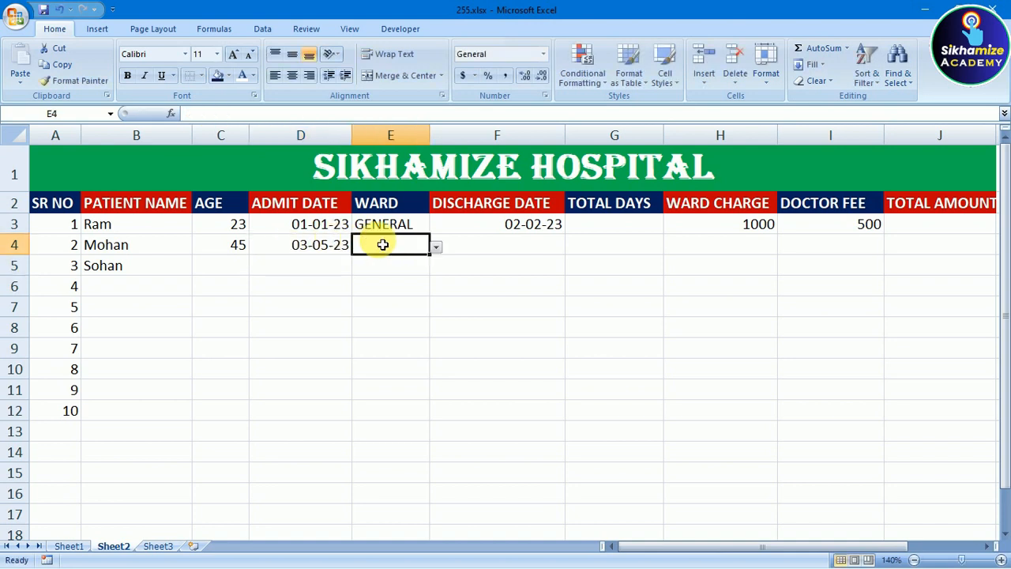
click(437, 247)
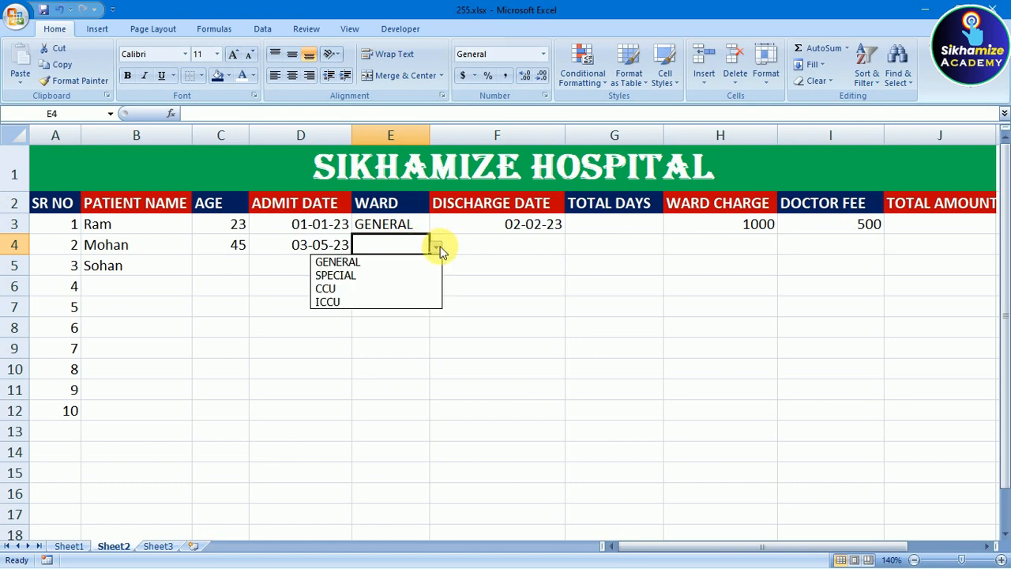
click(357, 275)
click(491, 250)
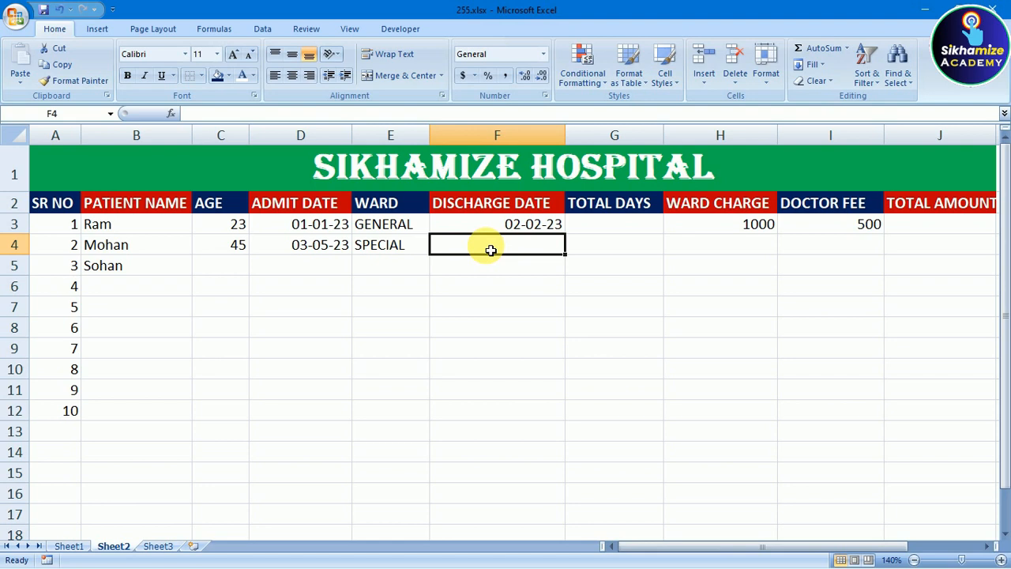
text(1)
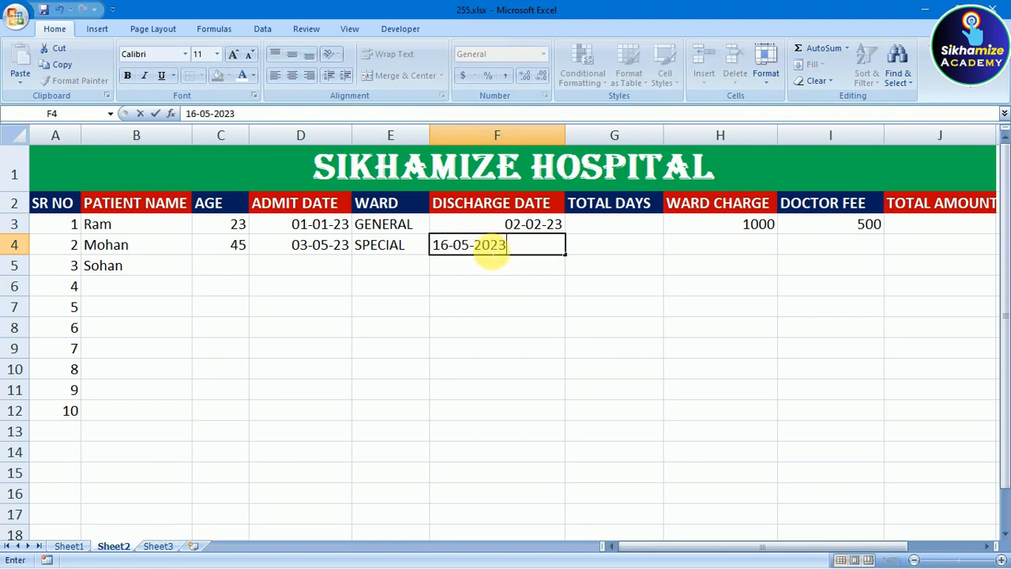
text(6-05-2023)
key(Return)
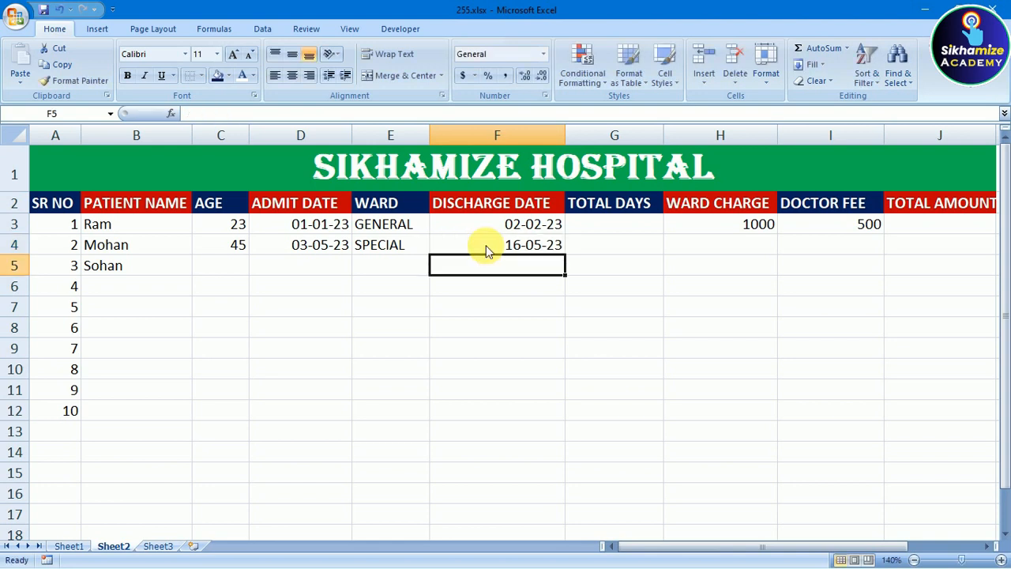
Enter a ward charge of 2000 in H4 and set the cell's number format to General
click(618, 247)
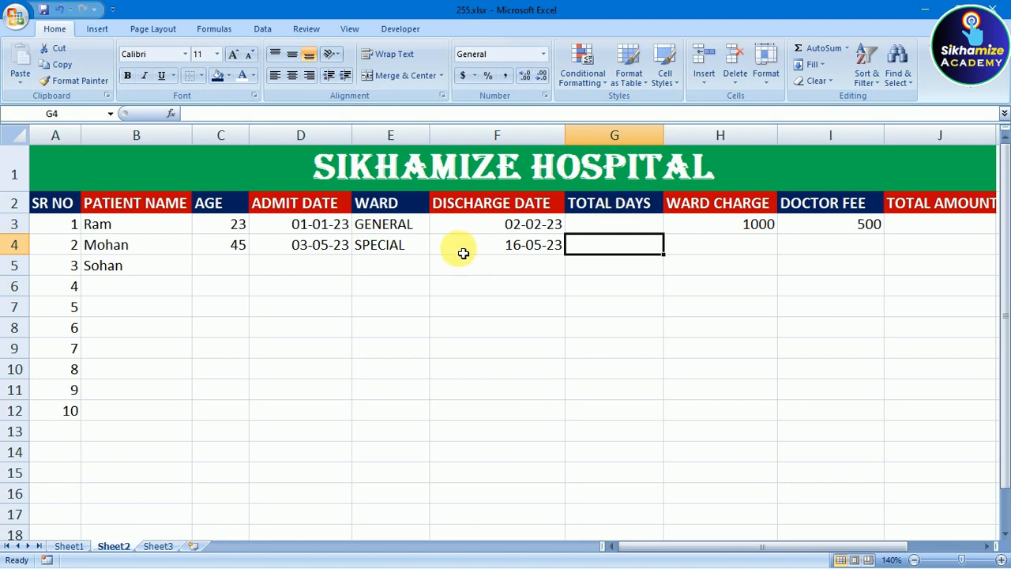
click(752, 244)
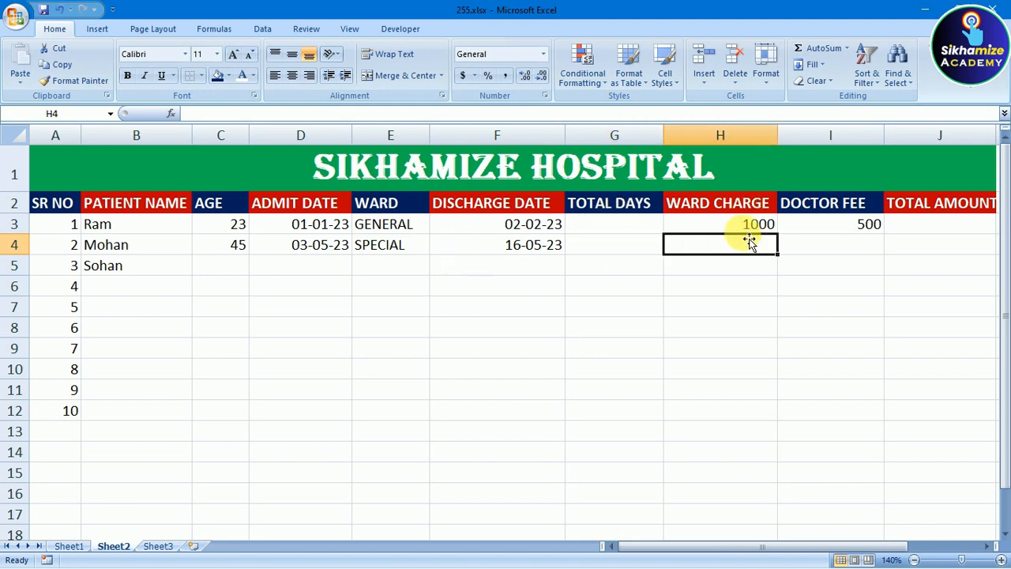
text(2000)
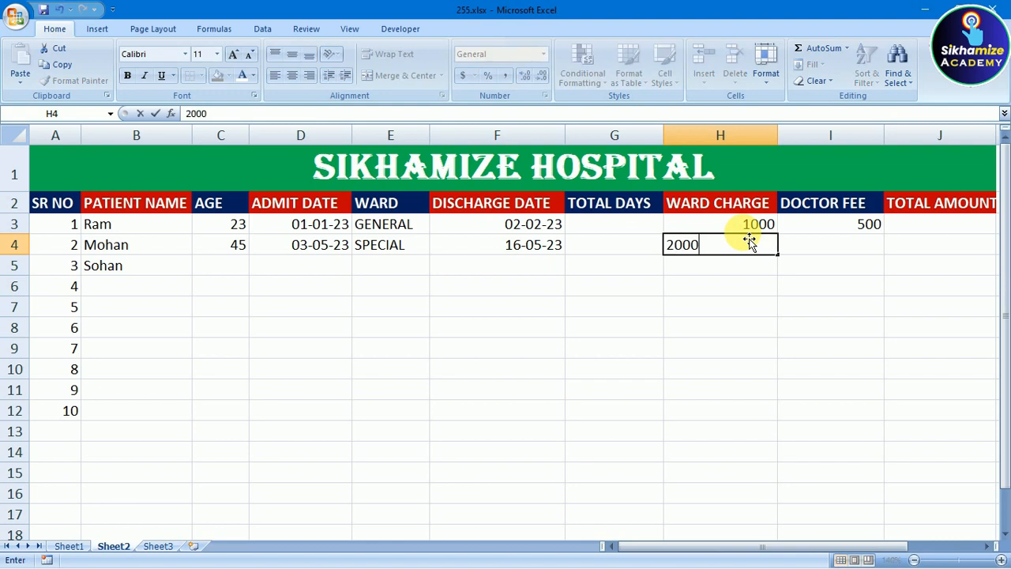
key(Return)
click(752, 249)
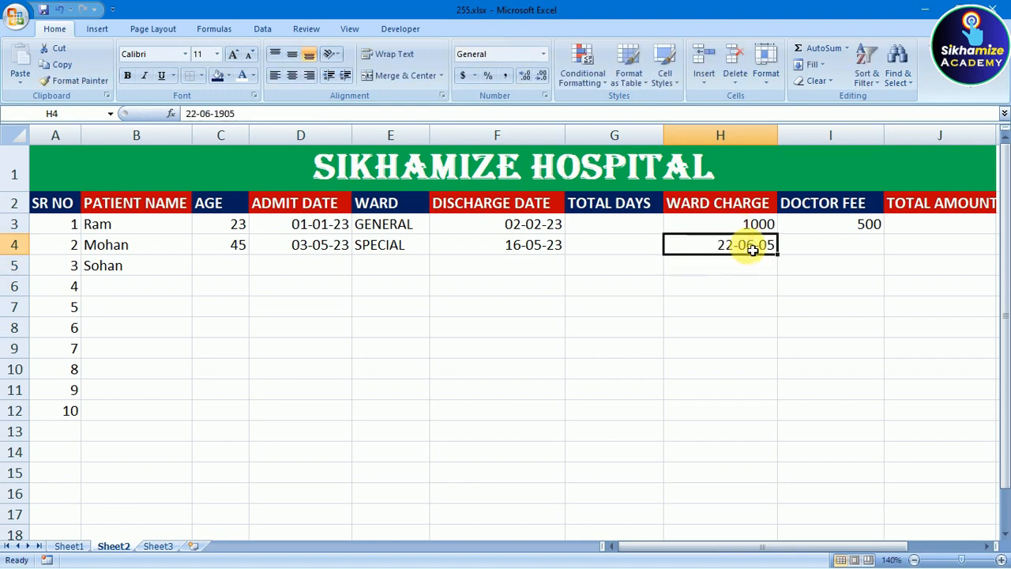
click(543, 54)
click(519, 79)
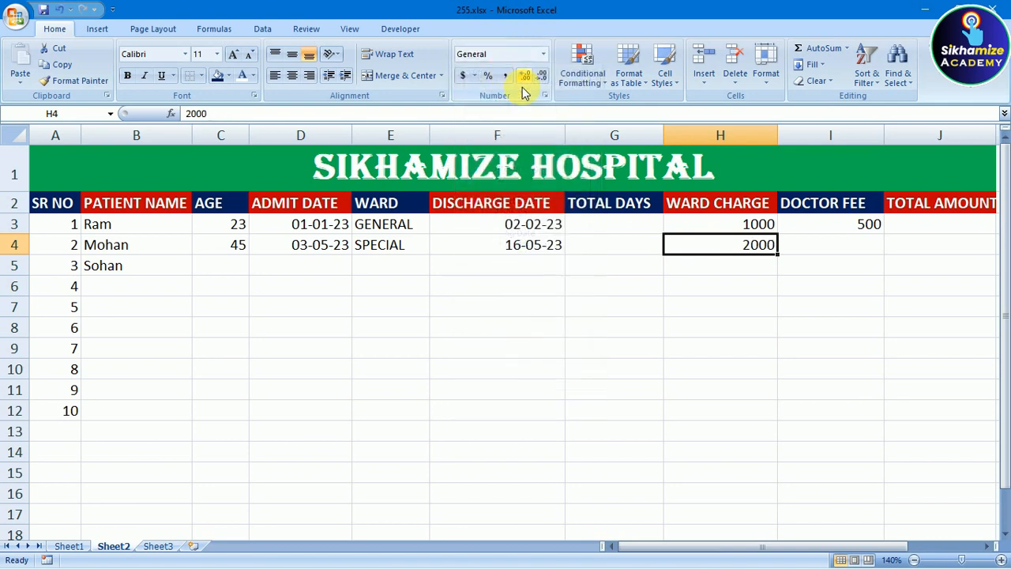
Enter a doctor fee of 600 for the second patient in I4
click(808, 247)
text(60)
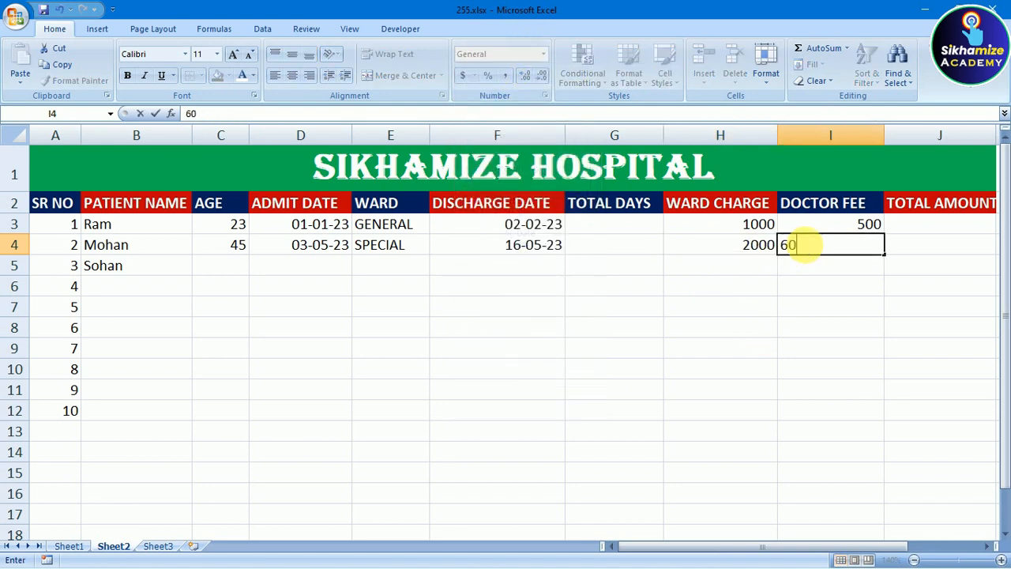
text(0)
key(Return)
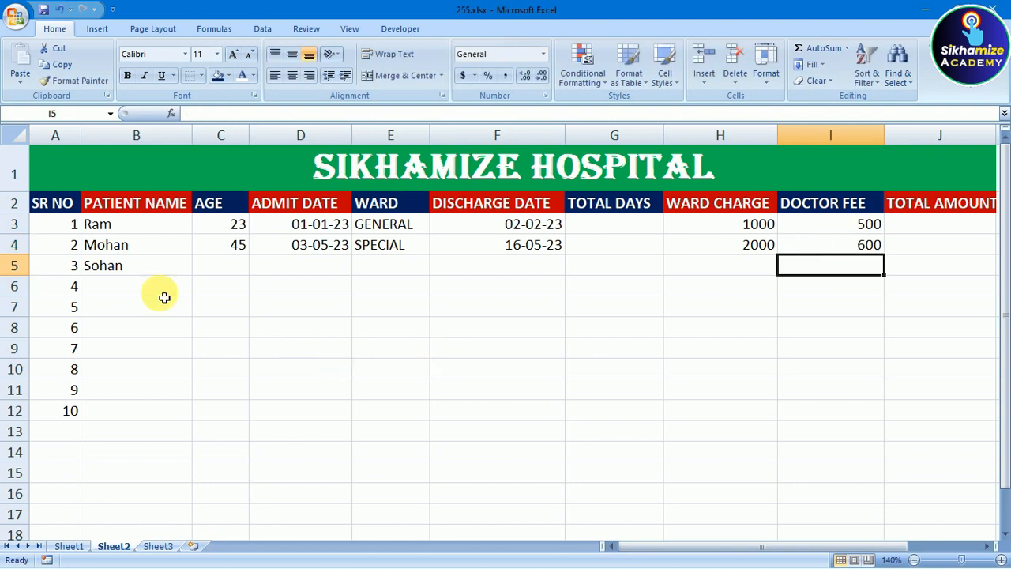
Review the ten patient records on Sheet2 and check them against the completed billing table on Sheet1
click(106, 224)
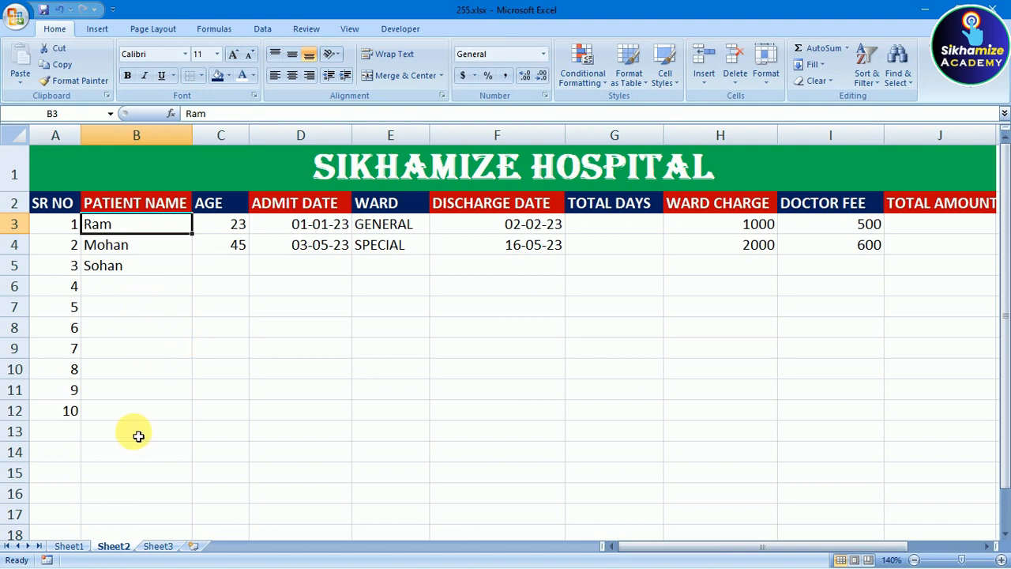
click(60, 547)
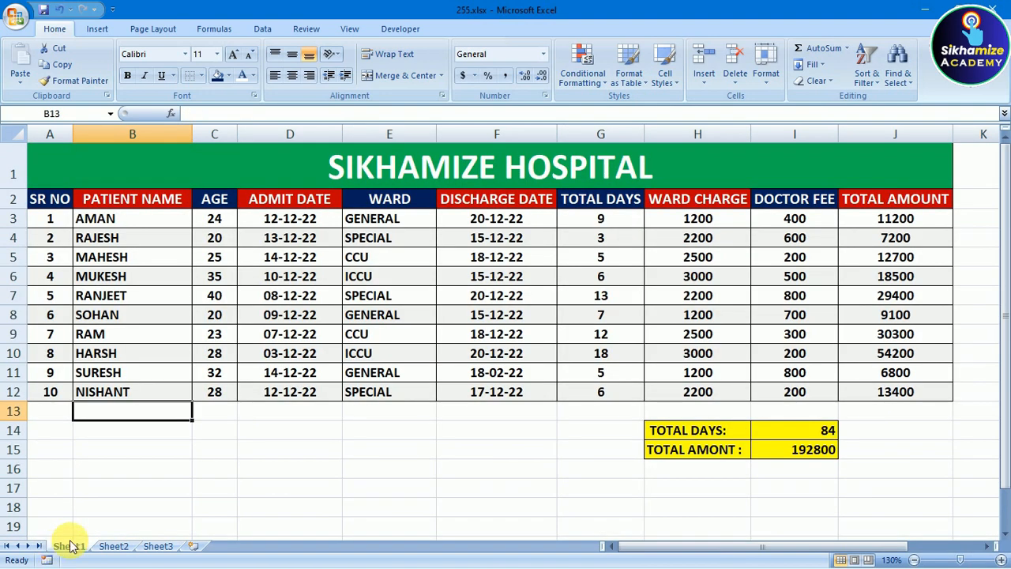
click(113, 547)
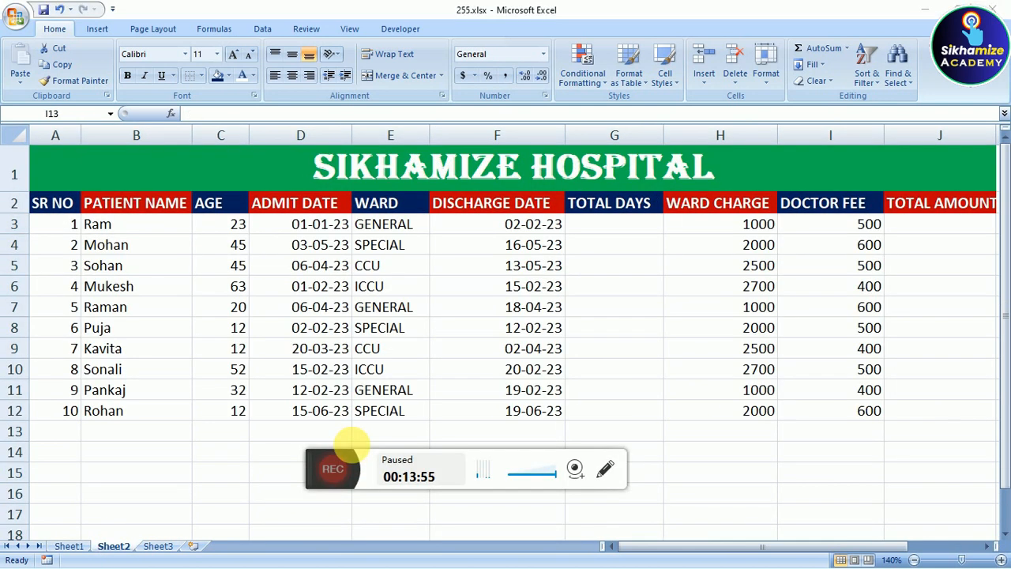
click(352, 445)
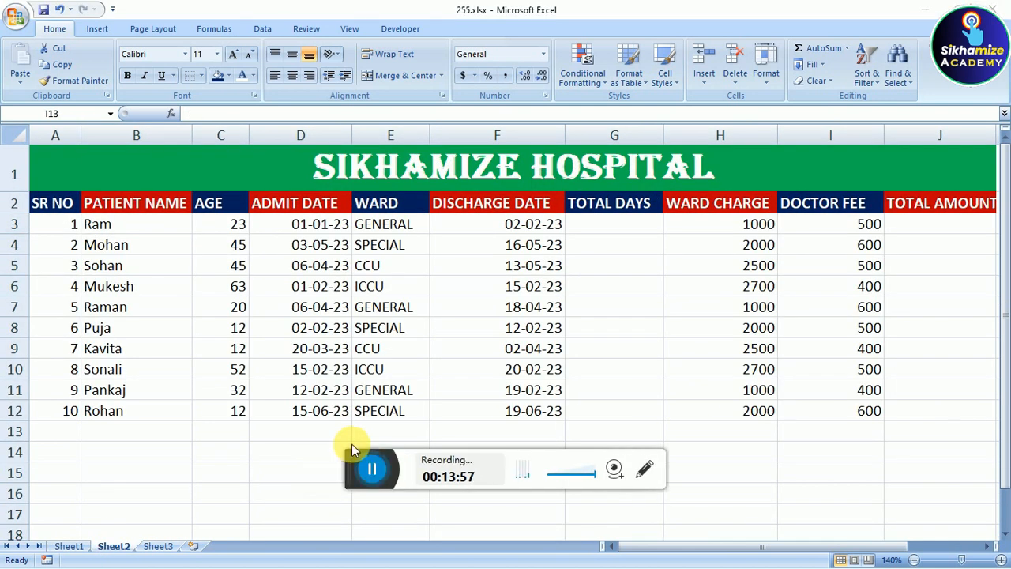
click(359, 432)
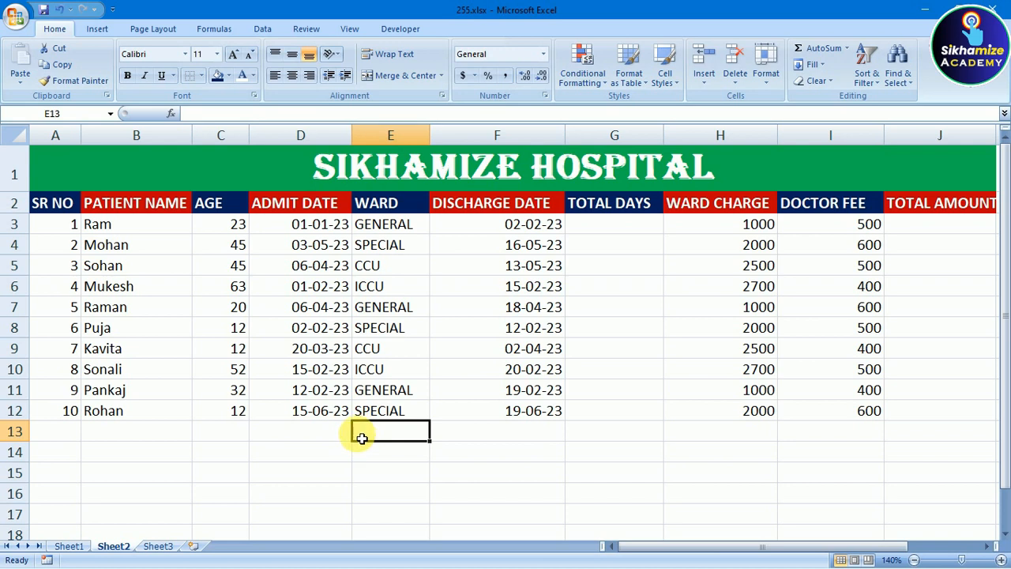
drag(40, 226, 834, 423)
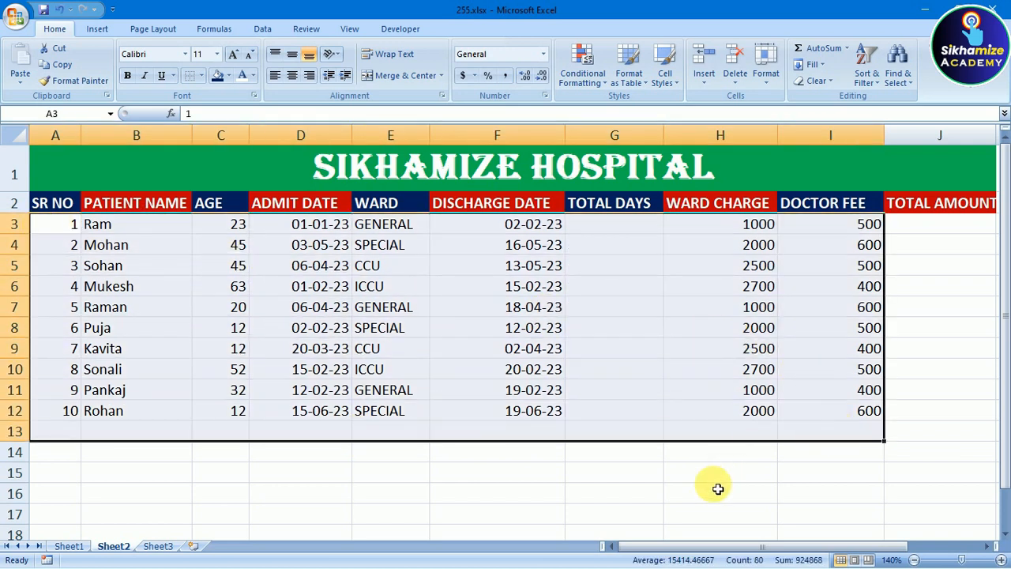
click(715, 491)
click(69, 546)
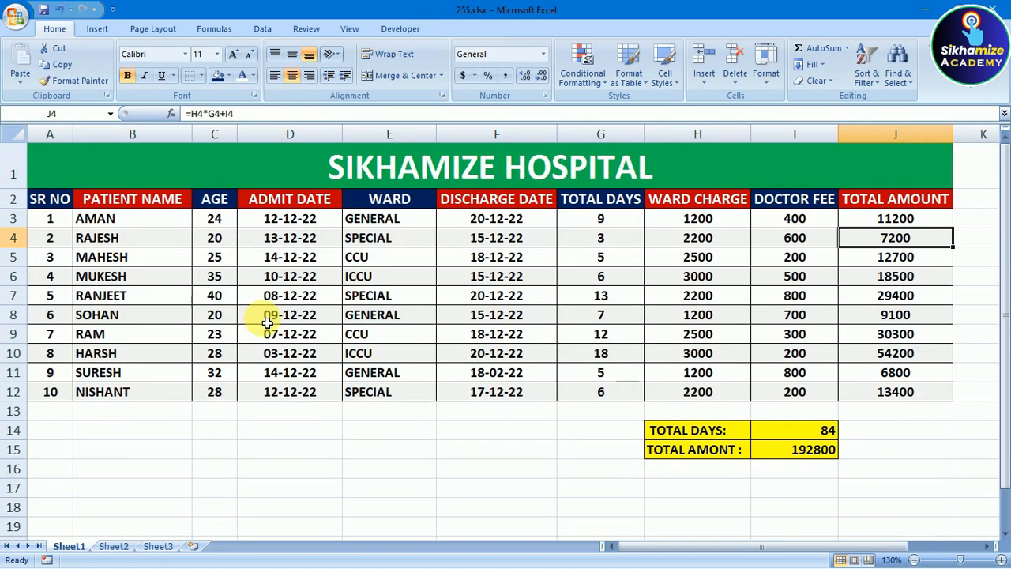
Examine the patient records on Sheet2, comparing the first patient's admit and discharge dates with the empty total days and total amount cells
click(113, 546)
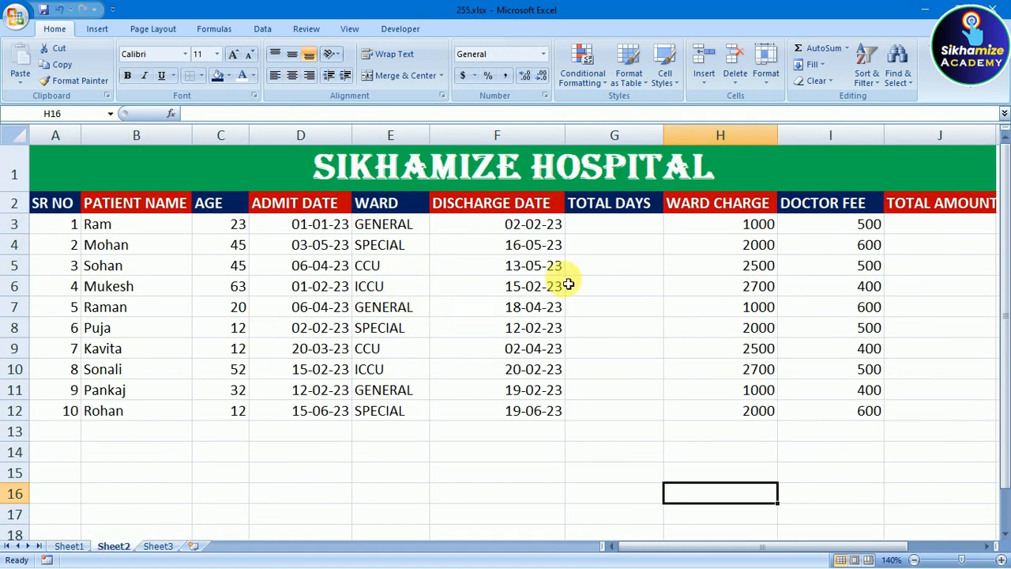
drag(93, 251, 501, 418)
click(603, 471)
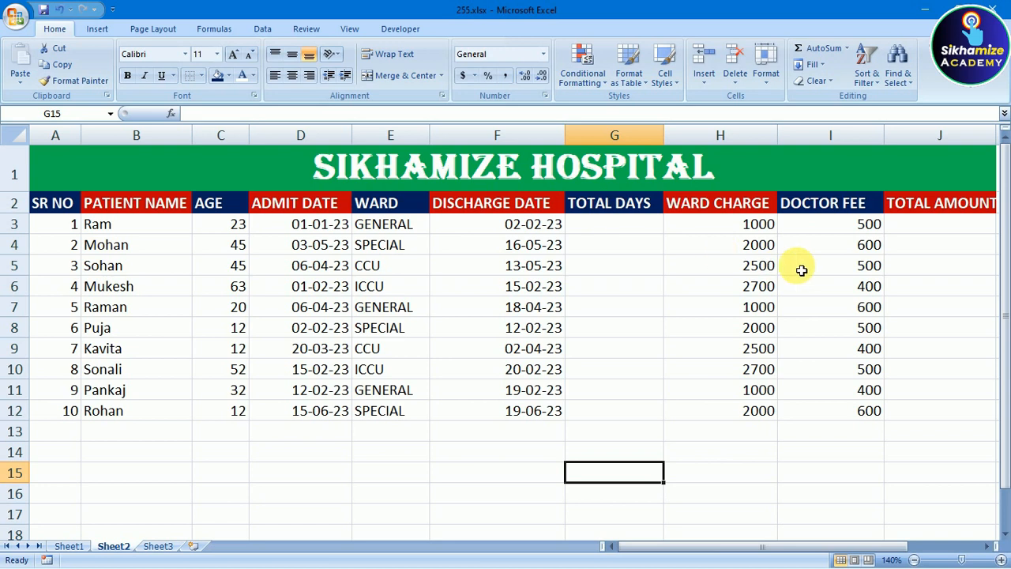
click(616, 230)
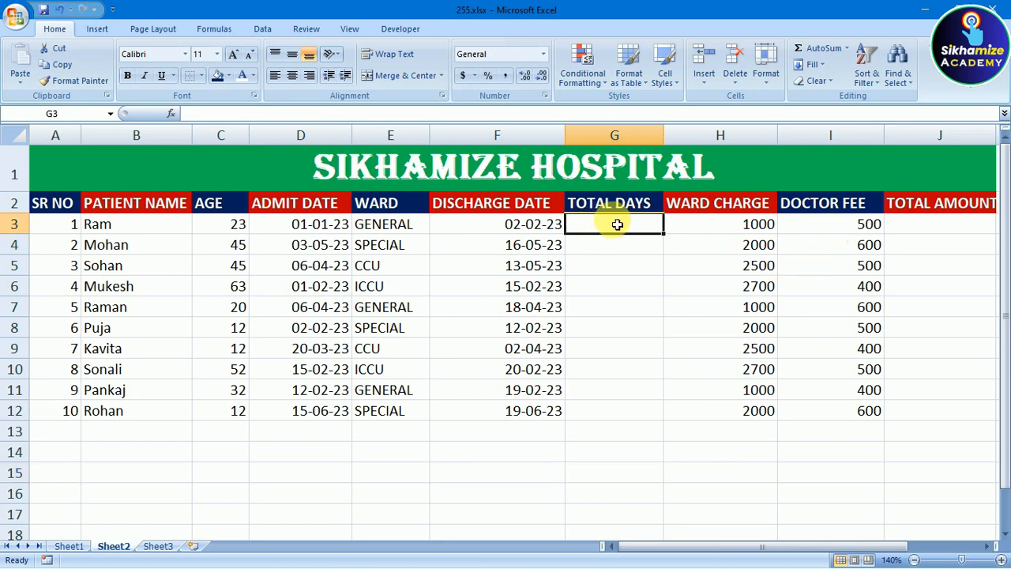
click(920, 231)
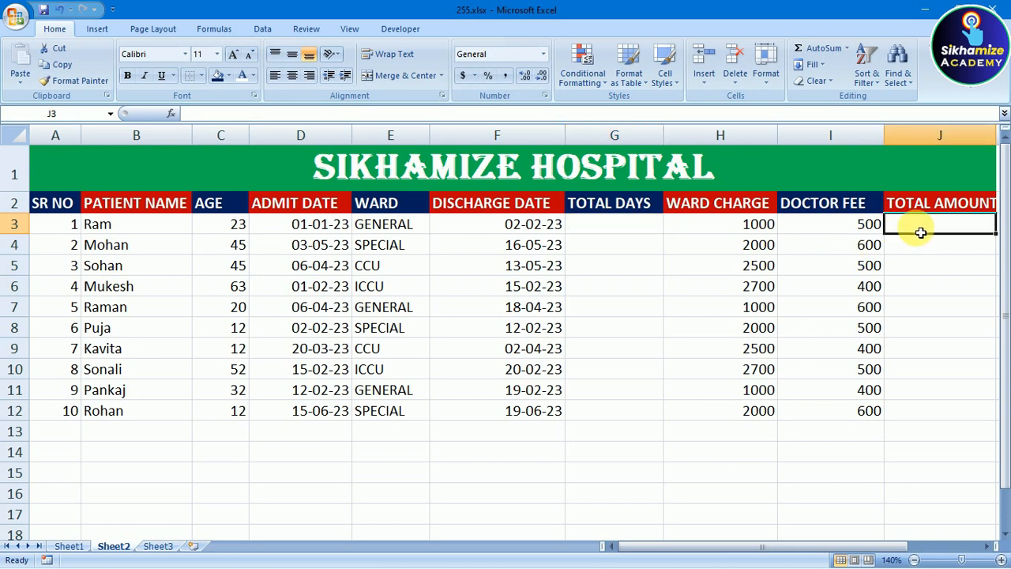
click(618, 228)
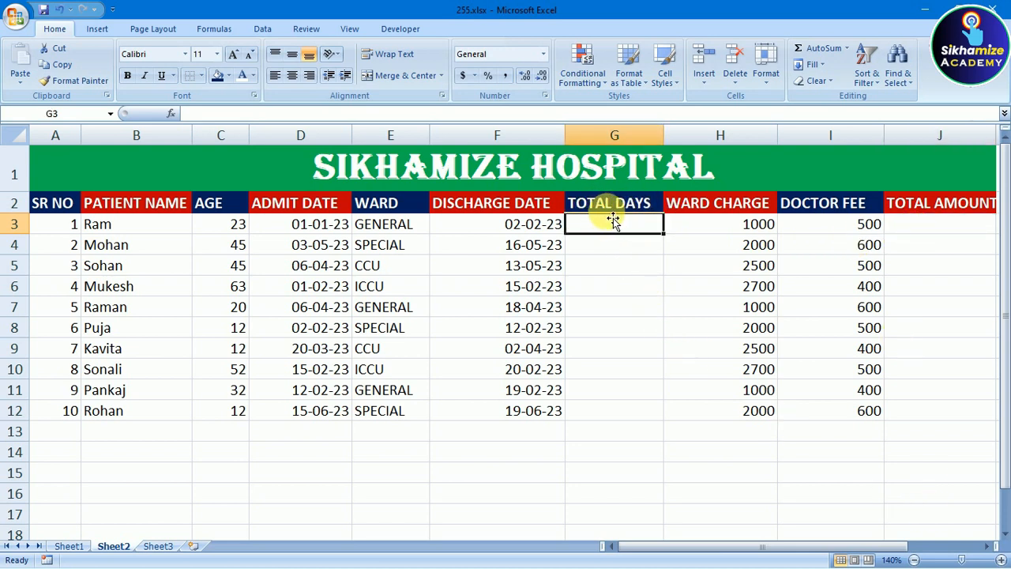
click(131, 230)
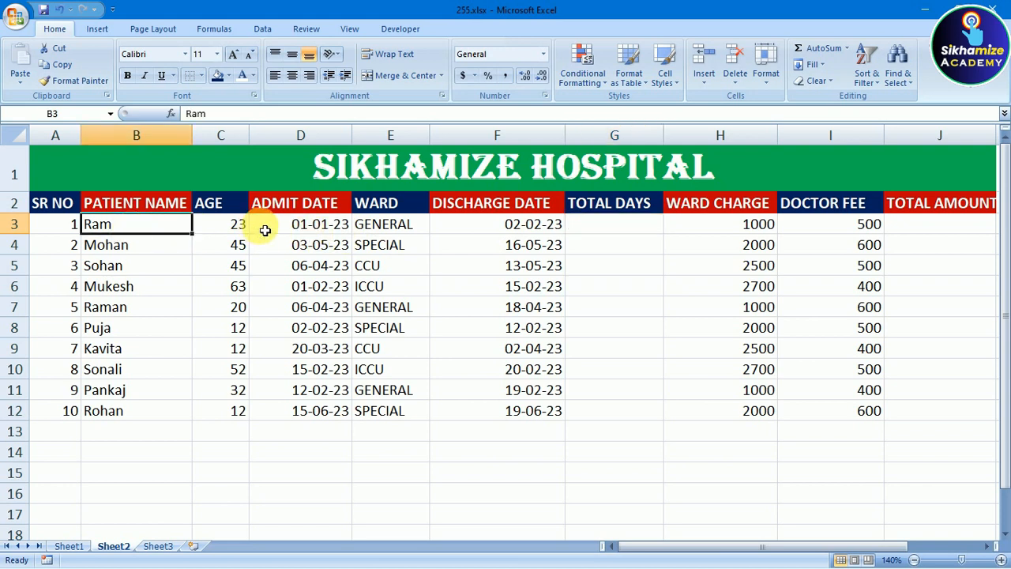
click(301, 229)
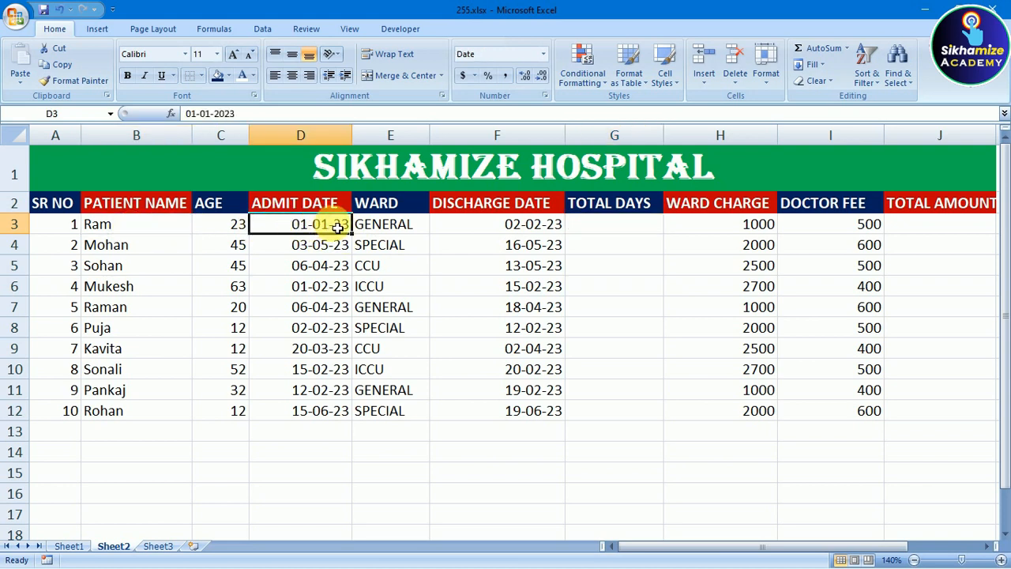
click(474, 226)
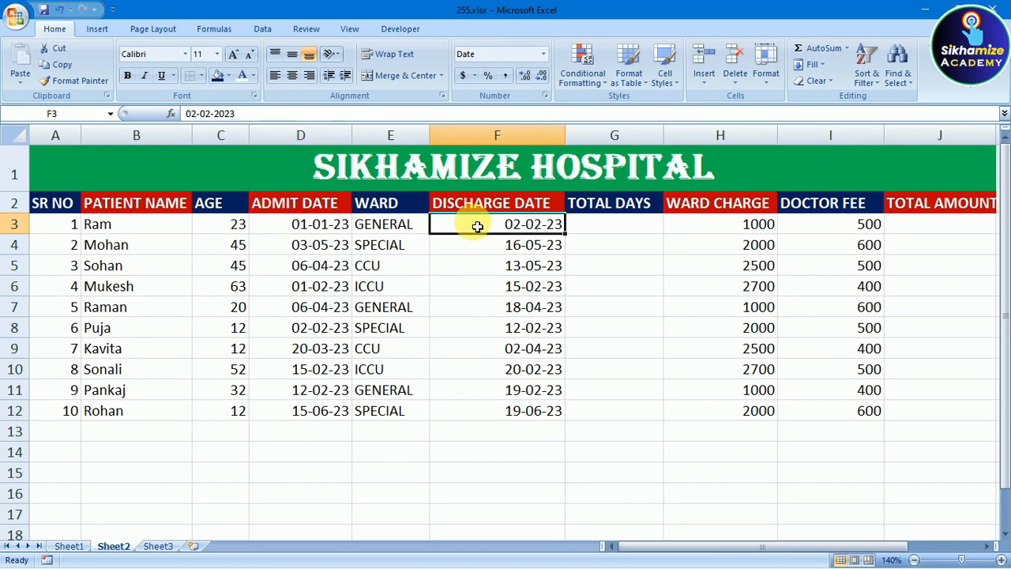
click(589, 226)
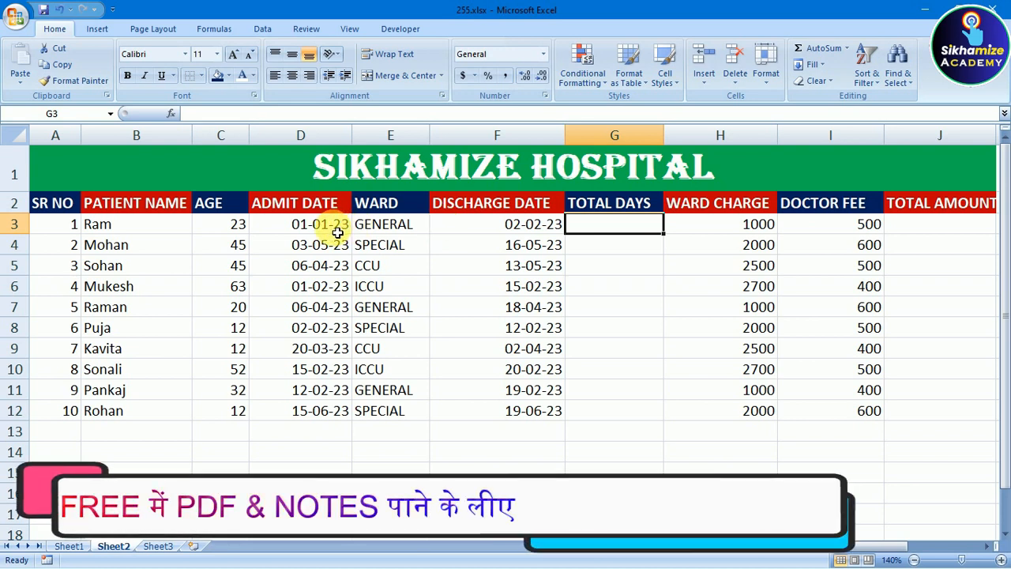
key(Left)
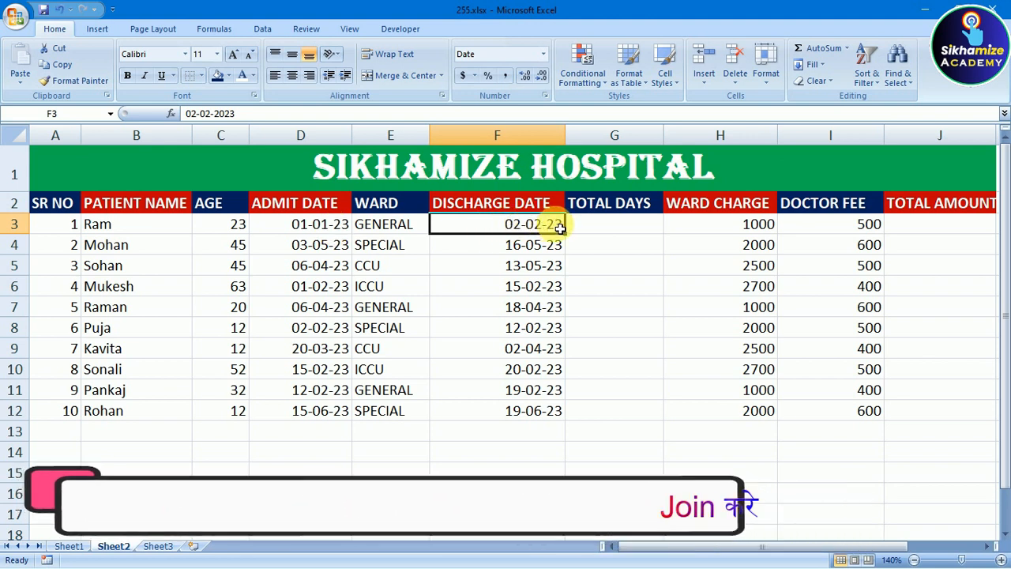
click(296, 228)
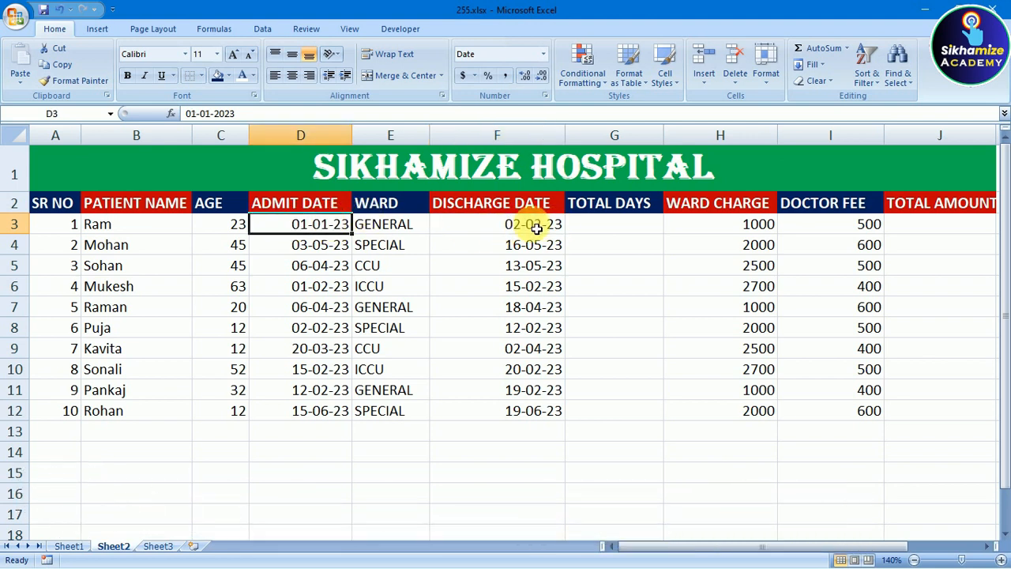
Calculate the first patient's total days in G3 by subtracting the admit date from the discharge date with =F3-D3
click(599, 227)
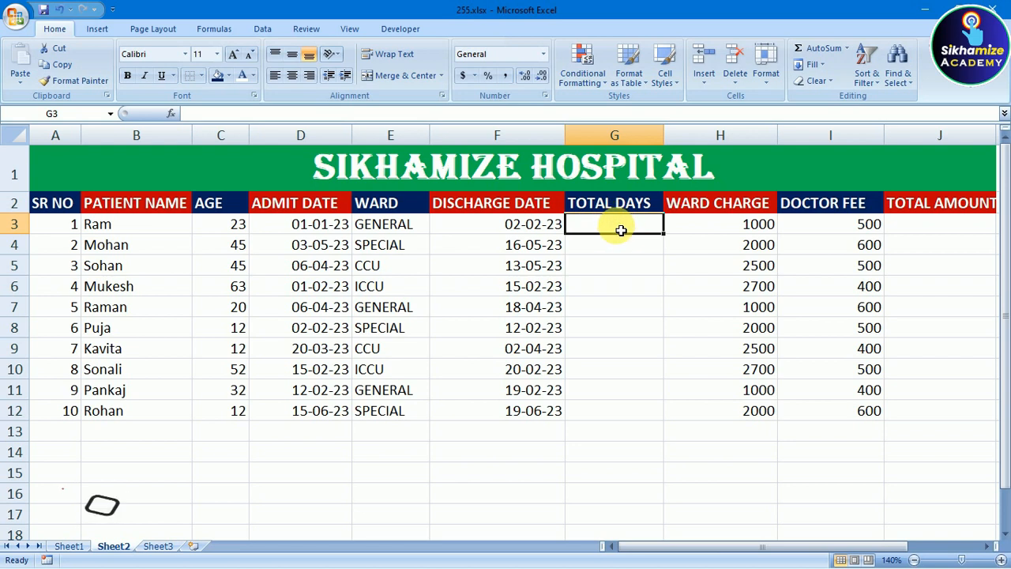
text(=)
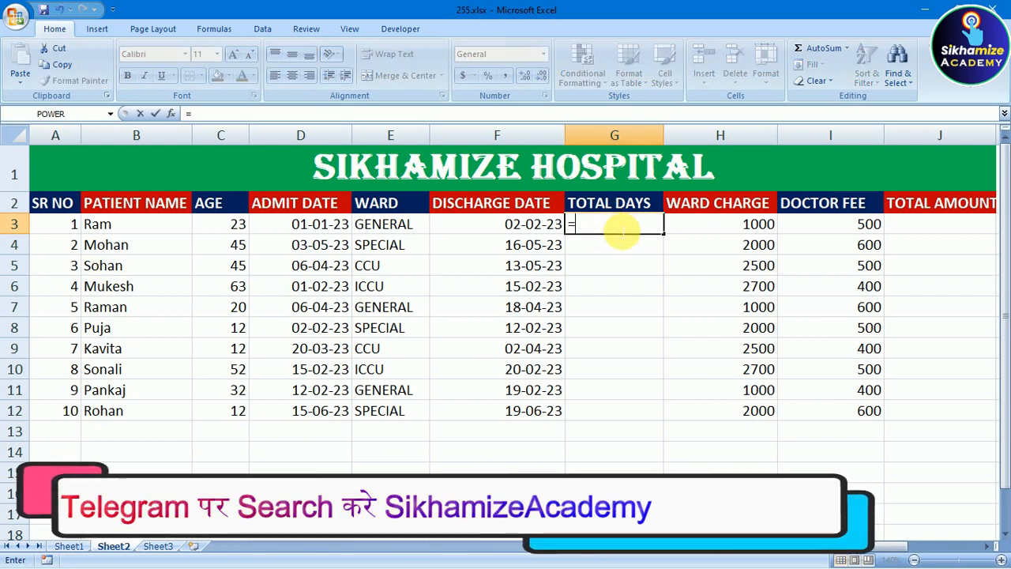
click(496, 227)
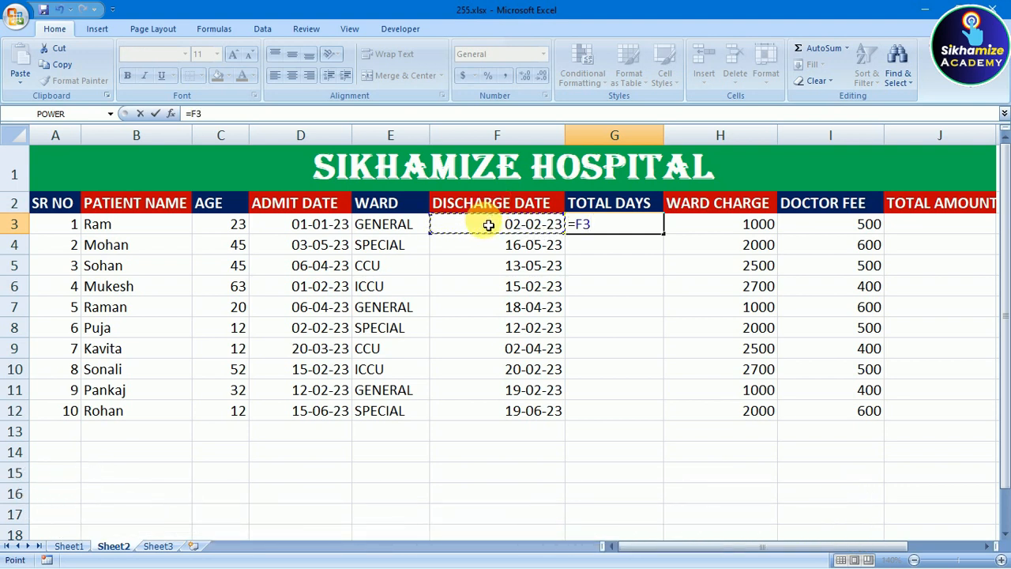
text(-)
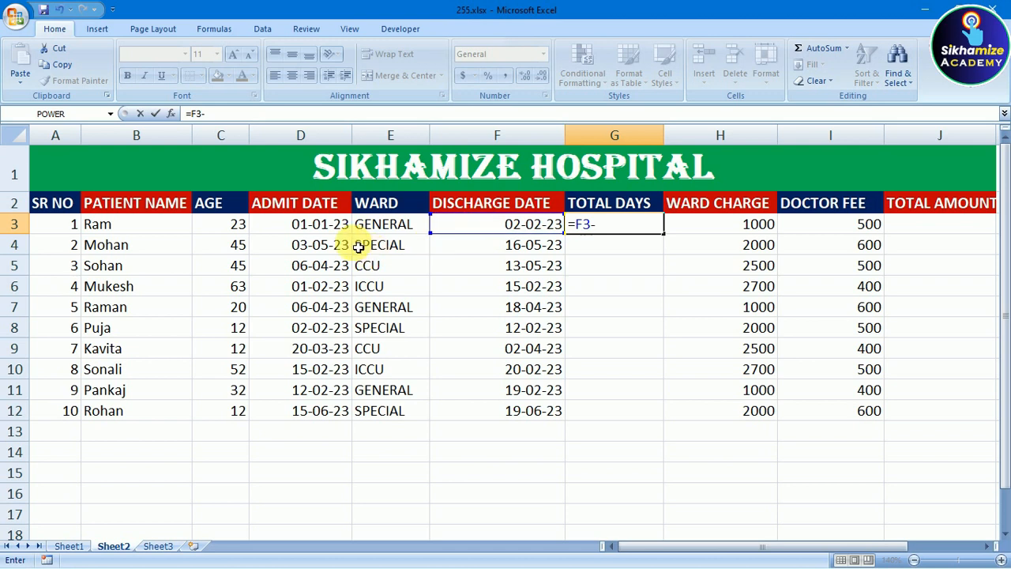
click(320, 231)
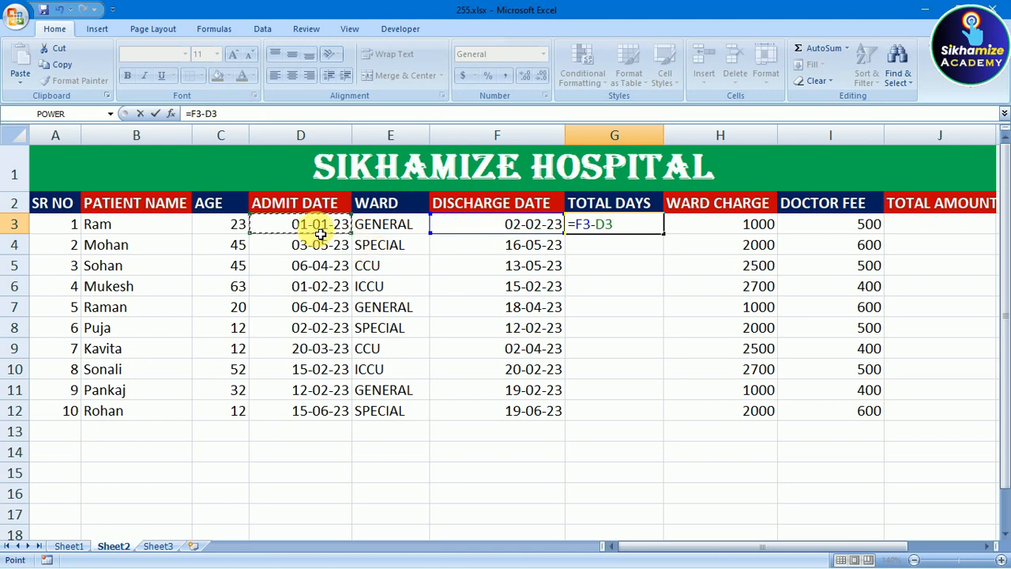
key(Return)
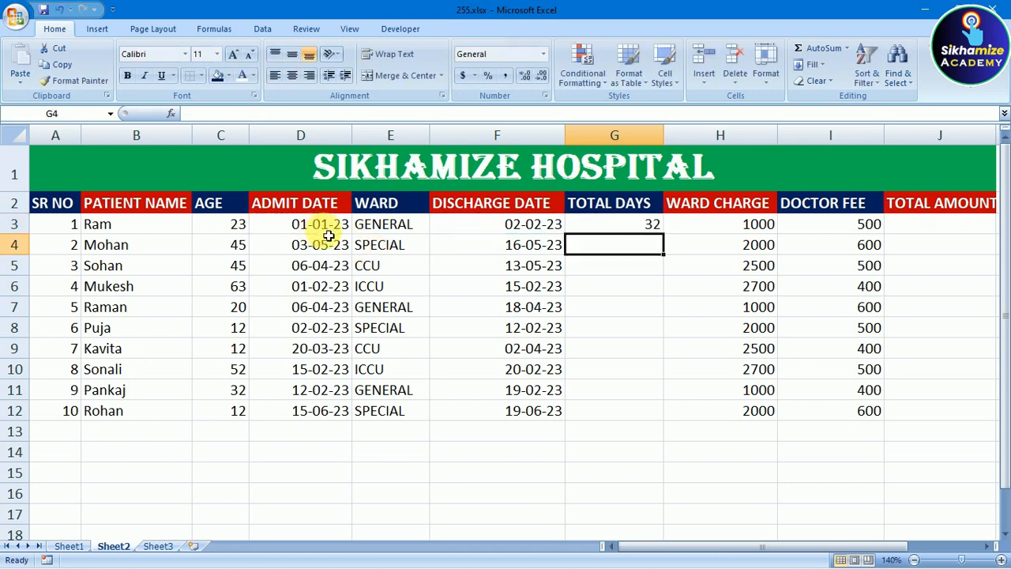
click(602, 227)
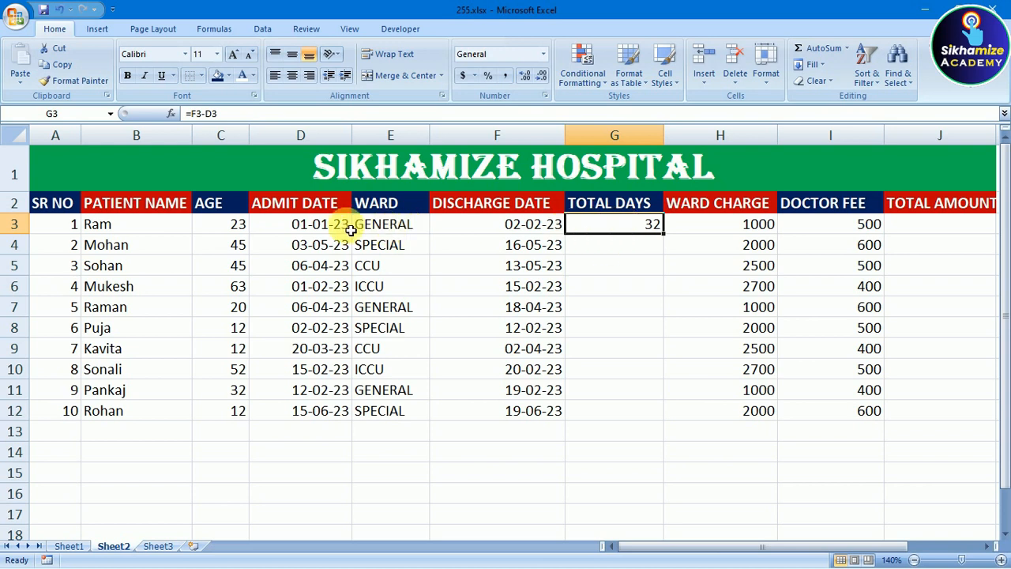
click(614, 252)
click(614, 229)
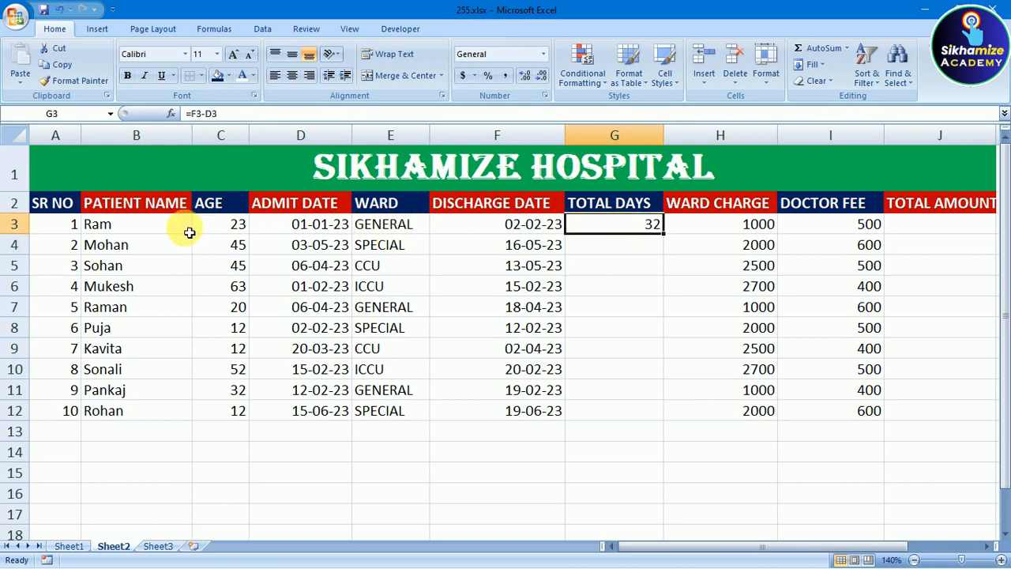
Enter the sample dates 02-03-2023 in D15 and 05-03-2023 in E15 below the patient table
click(319, 475)
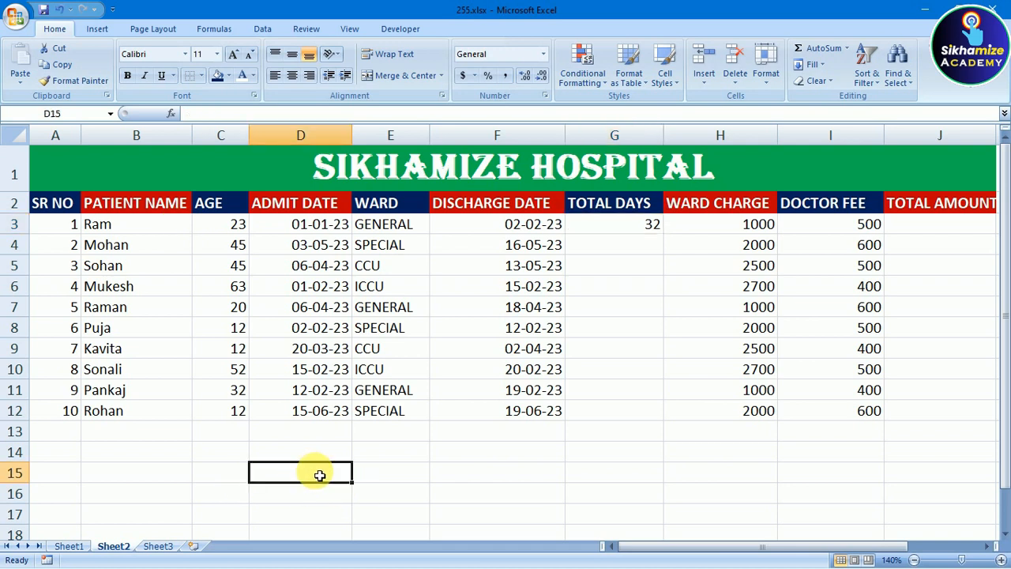
text(02)
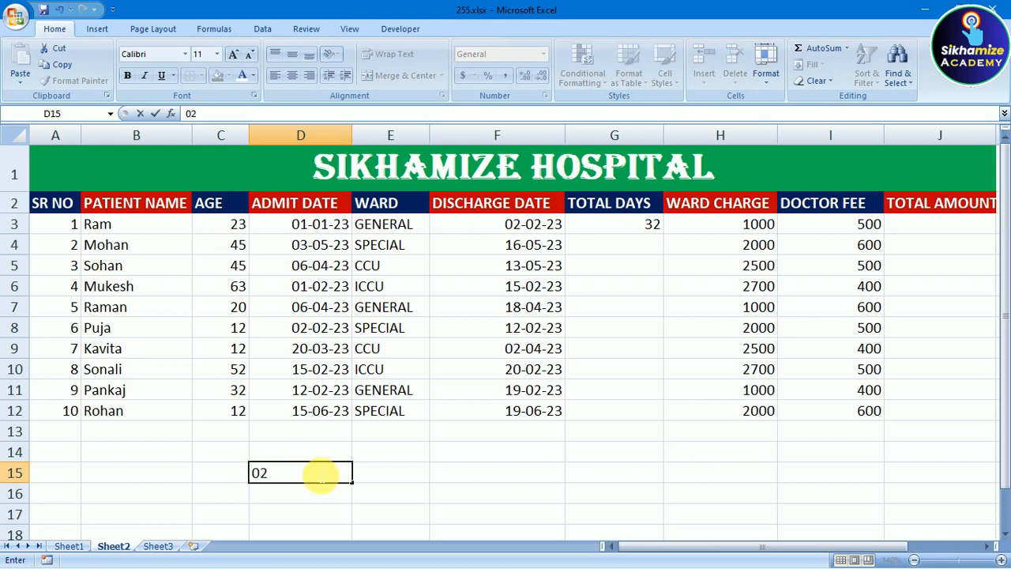
text(-03-2023)
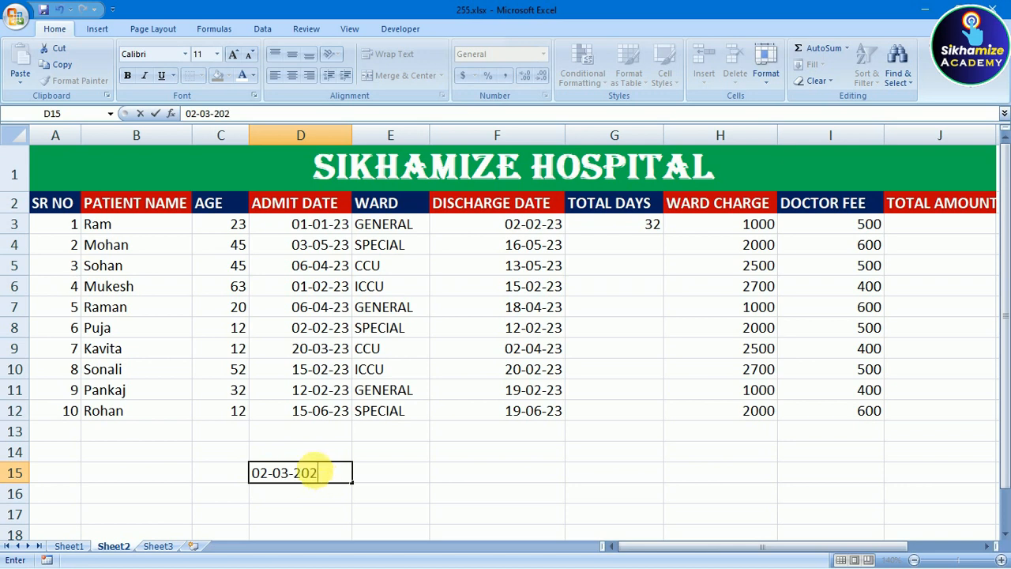
key(Return)
click(373, 471)
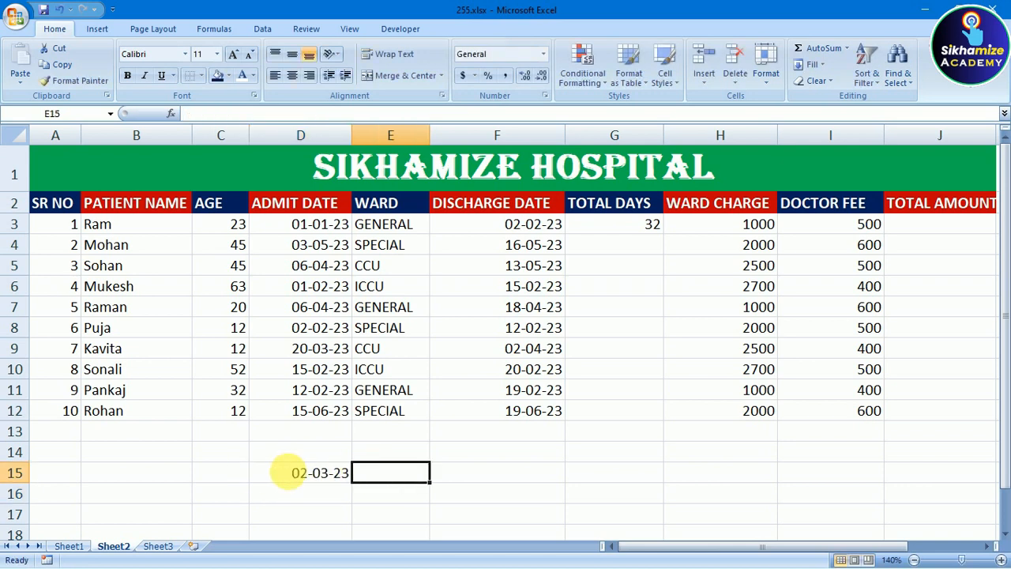
text(05-0)
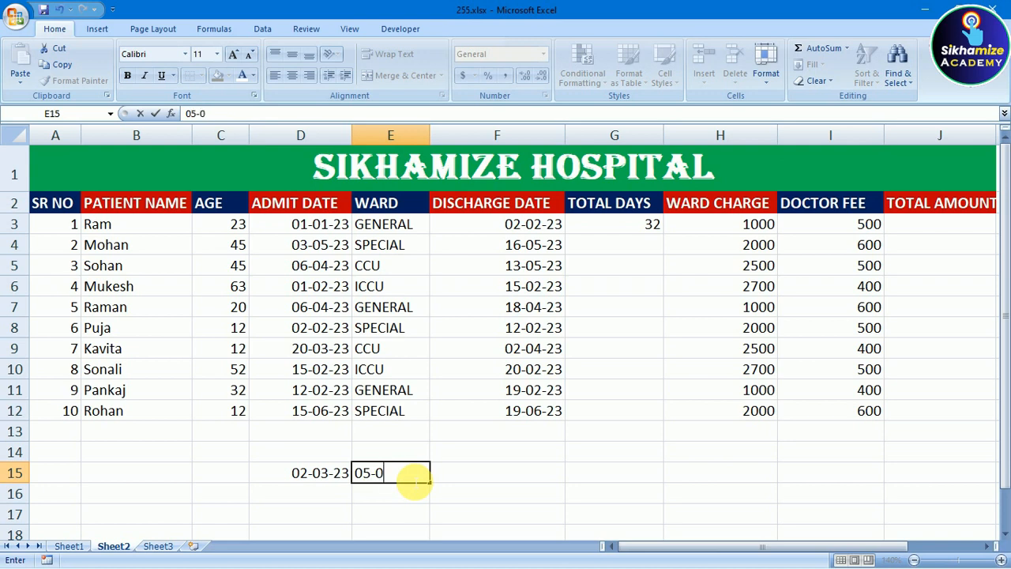
text(3-2023)
key(Return)
click(465, 474)
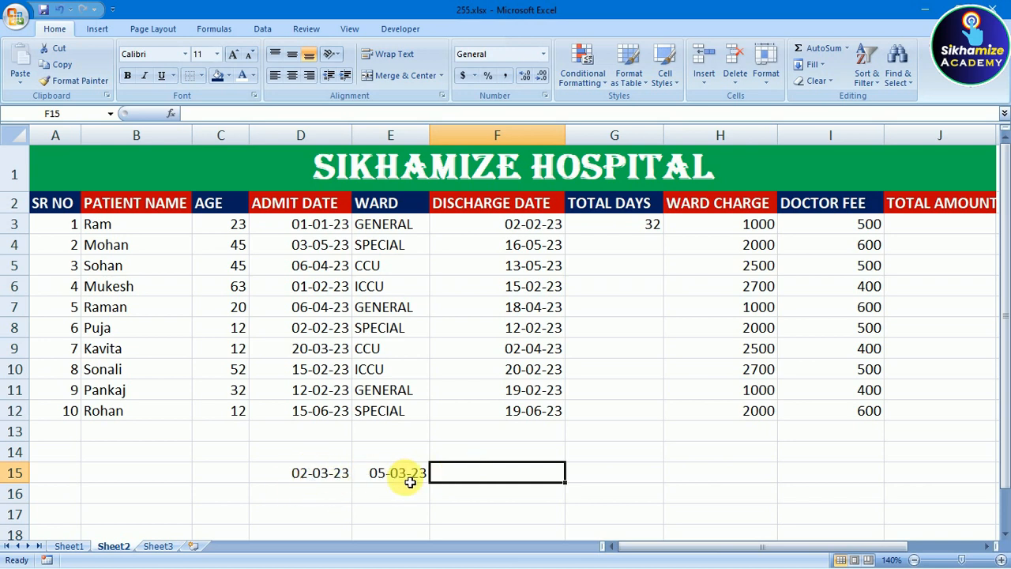
click(310, 482)
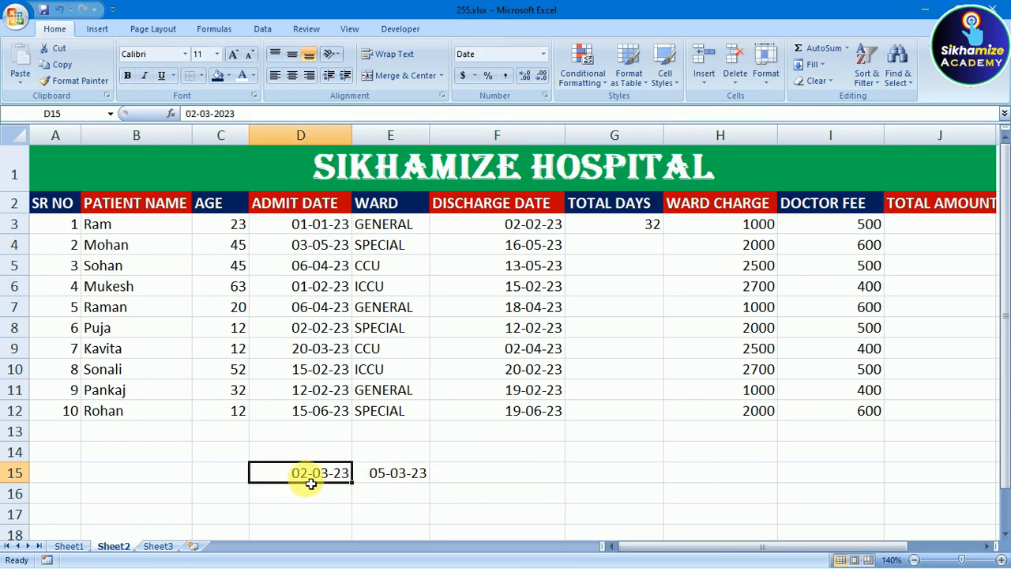
click(395, 474)
click(310, 478)
click(366, 477)
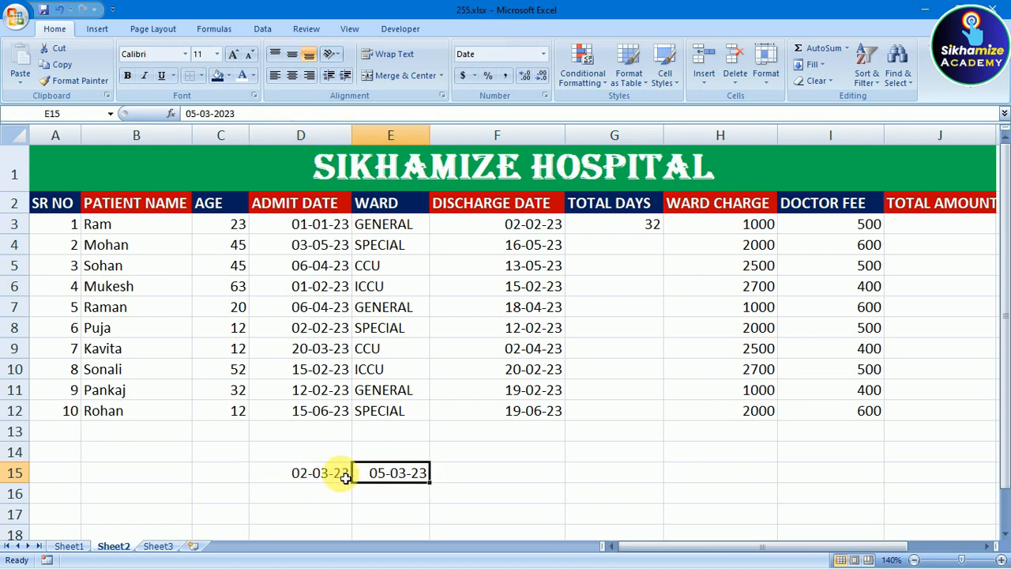
Calculate the days between the two sample dates in F15 with the formula =E15-D15
click(493, 472)
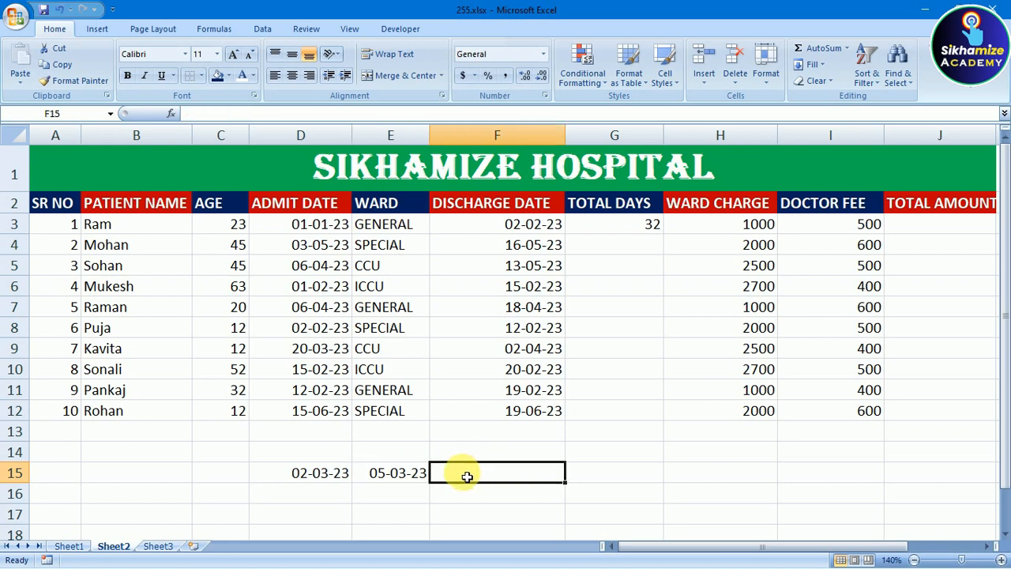
text(=)
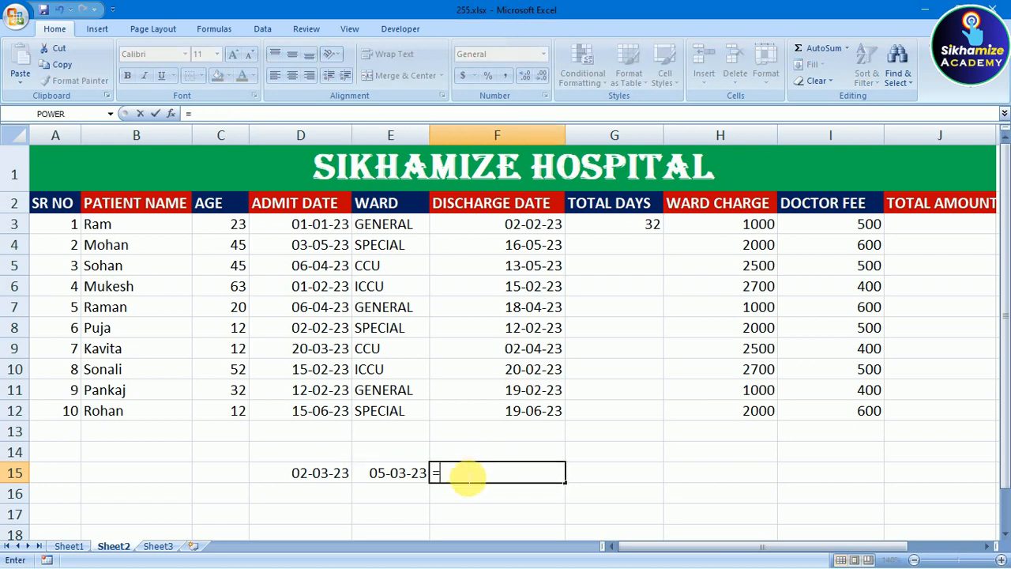
click(411, 474)
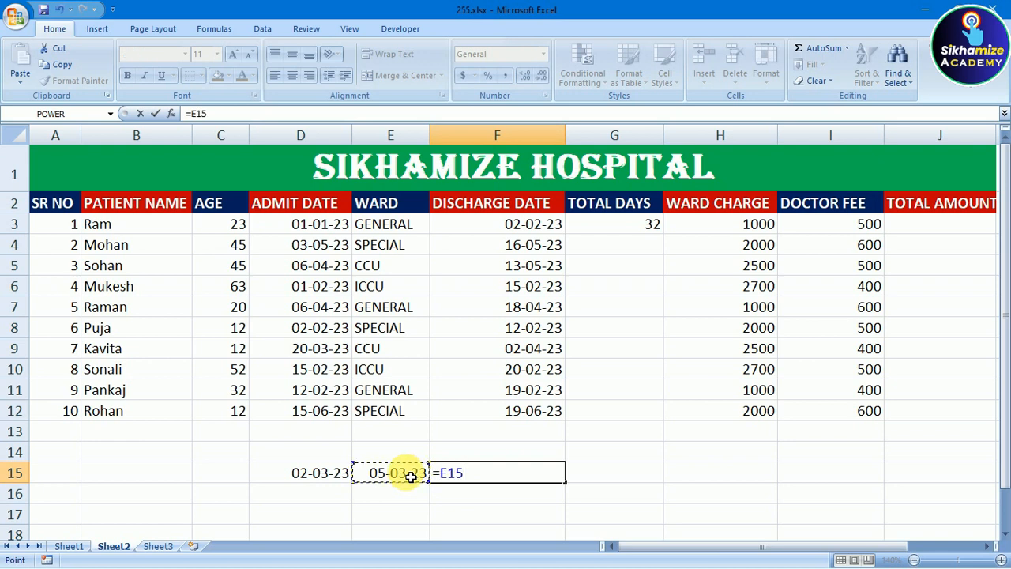
text(-)
click(300, 478)
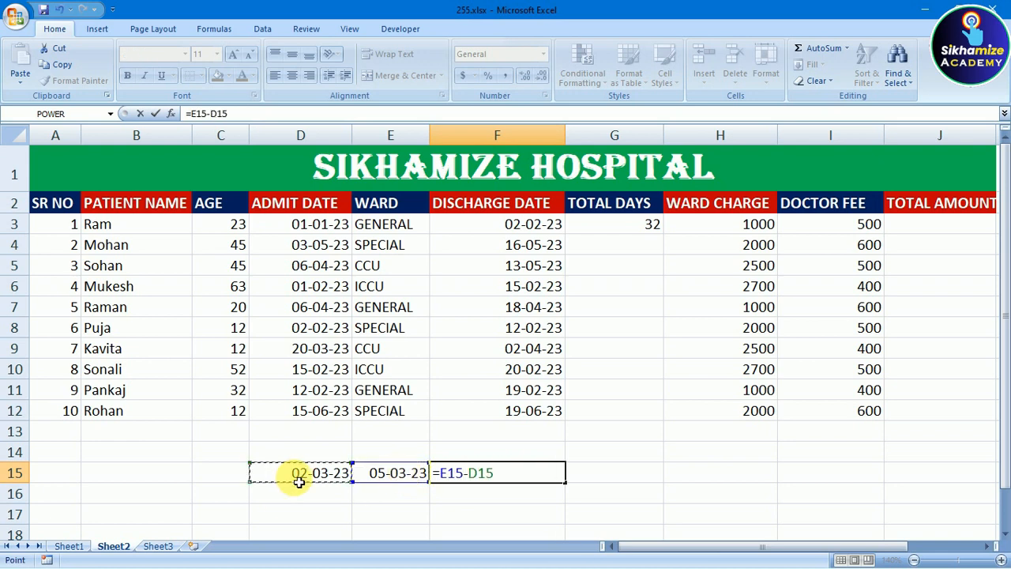
key(Return)
click(493, 475)
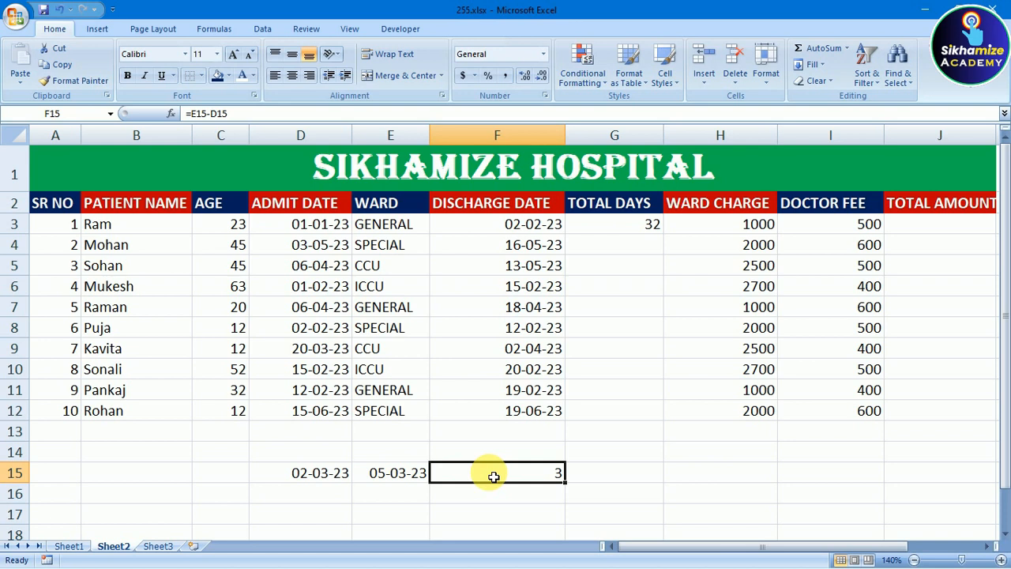
click(293, 473)
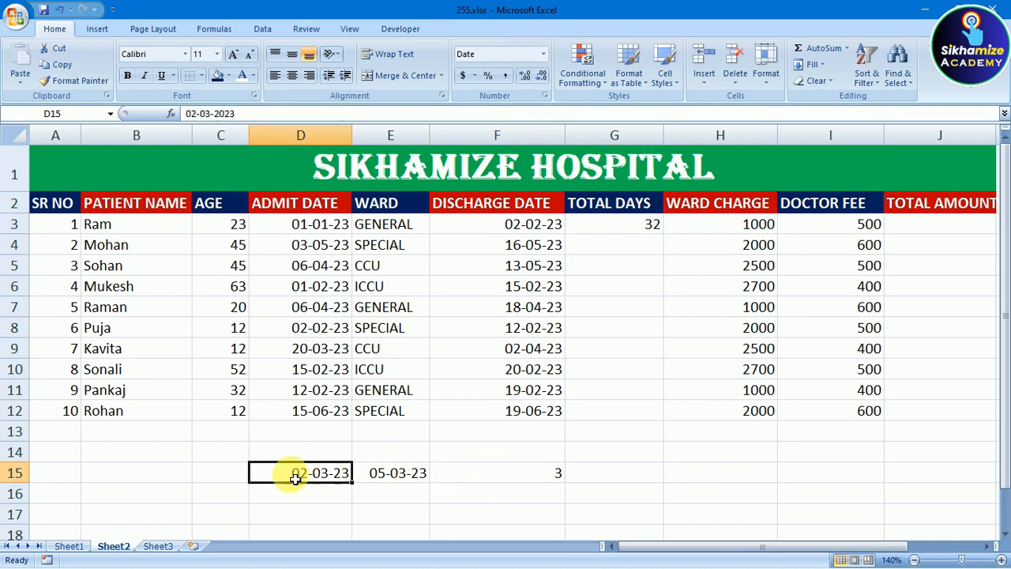
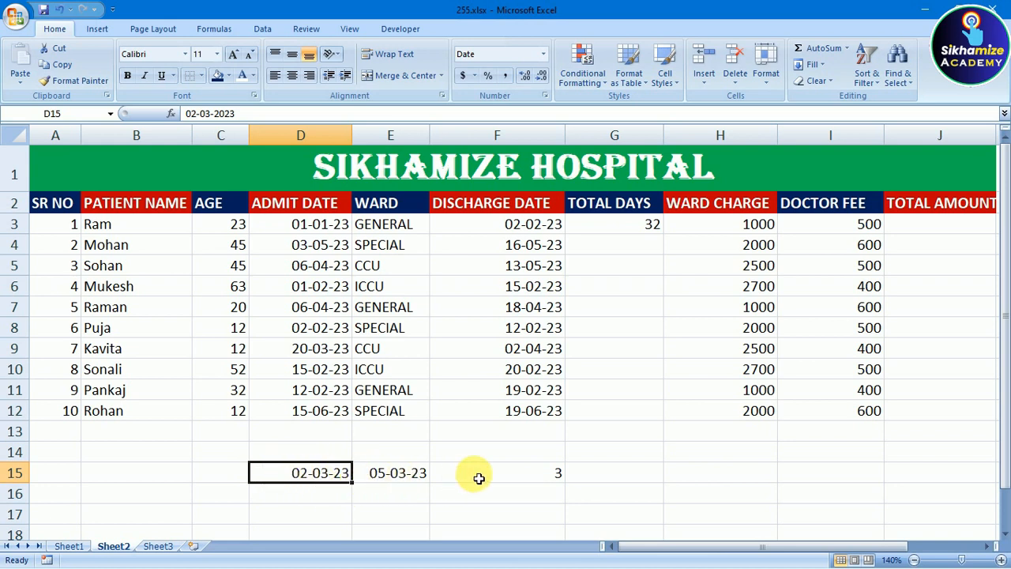
Clear the sample dates and the test formula from D15:F15
click(479, 476)
drag(309, 474, 498, 476)
key(Delete)
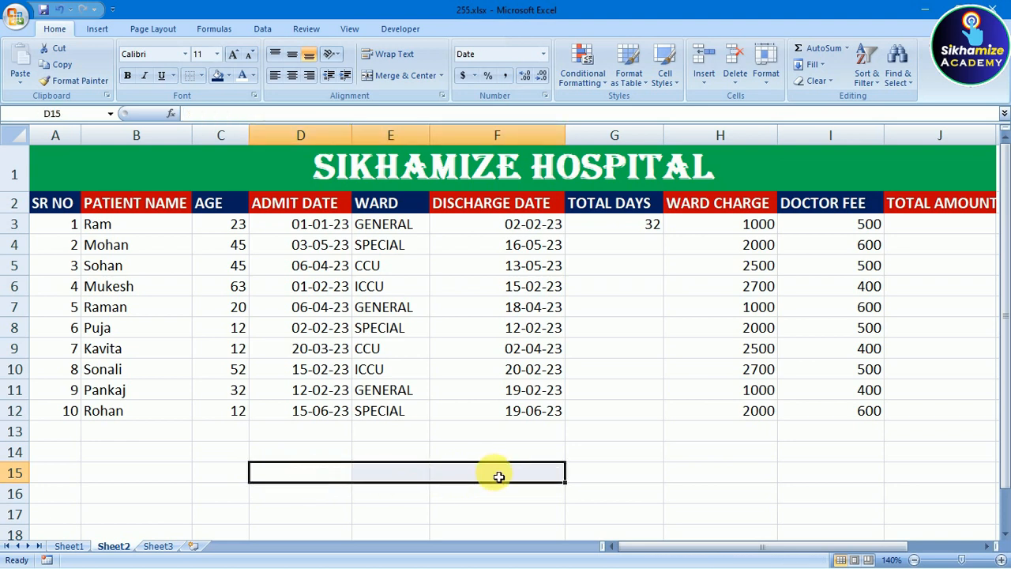
Clear the first patient's total-days formula from G3
click(545, 493)
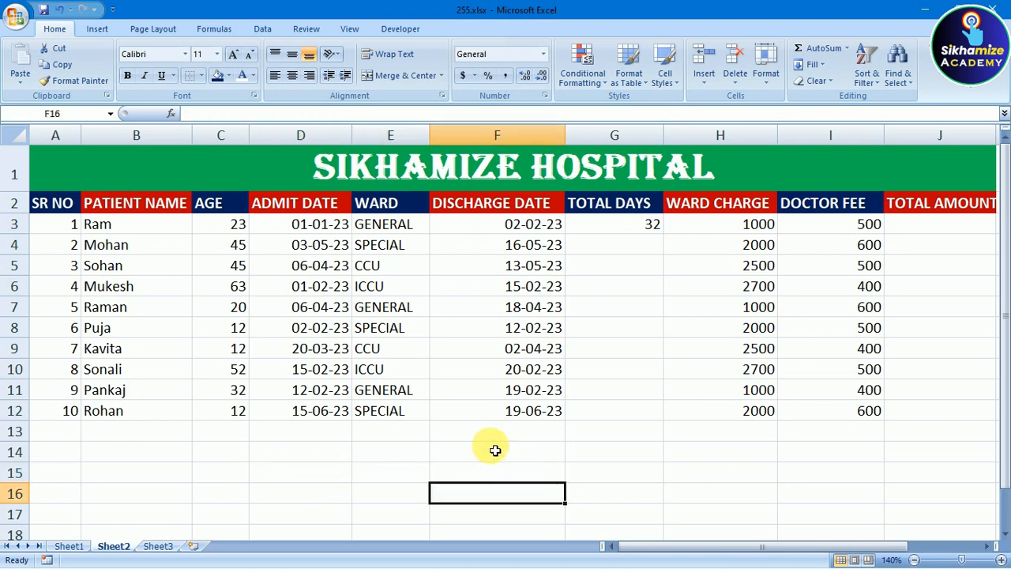
click(631, 226)
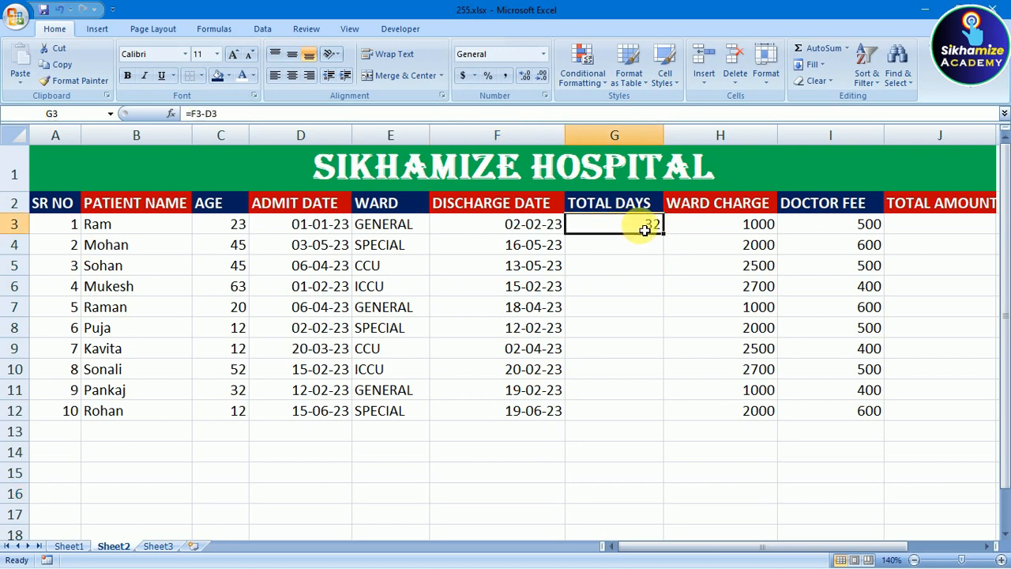
double_click(650, 225)
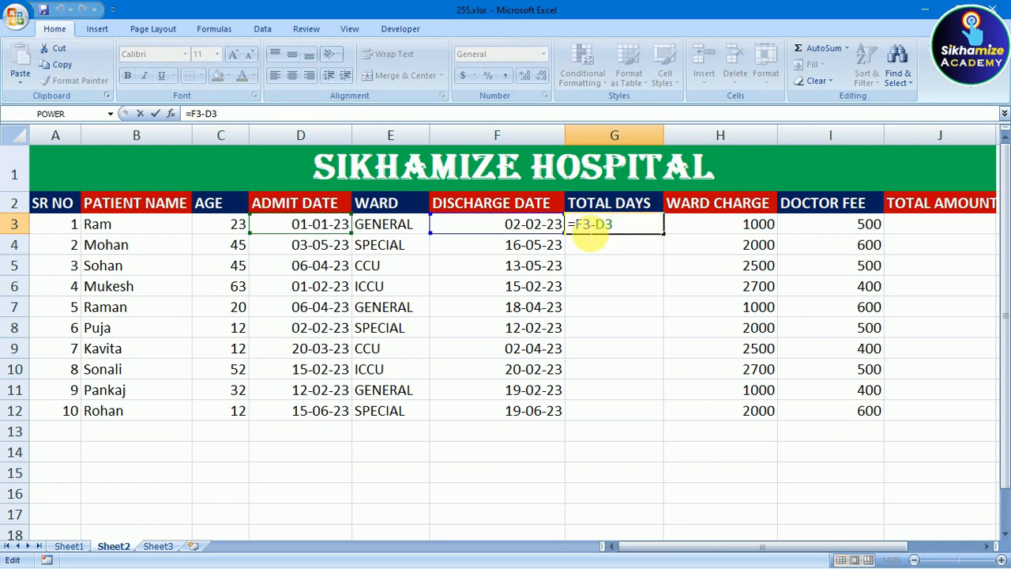
drag(614, 225, 575, 229)
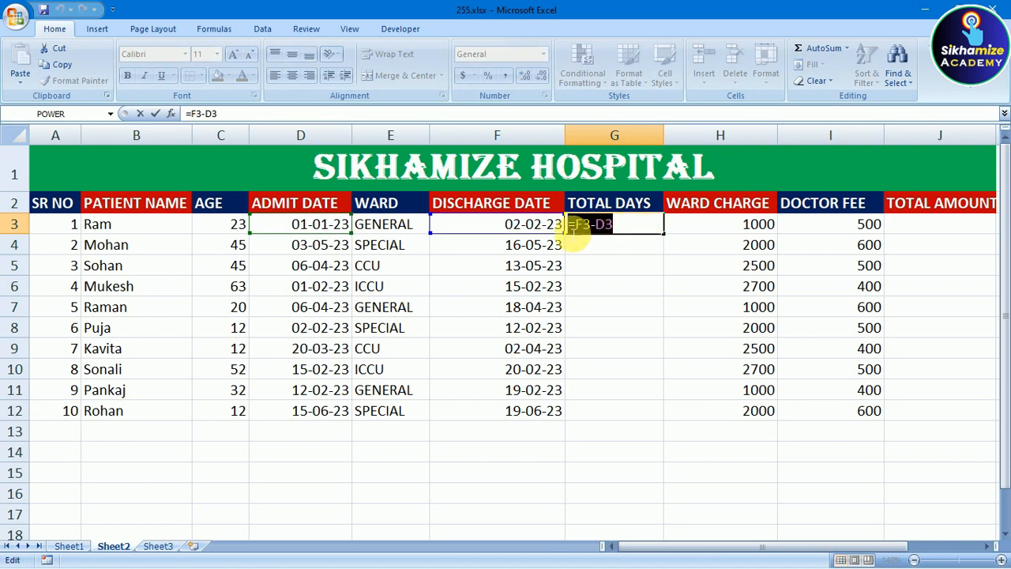
key(BackSpace)
key(Return)
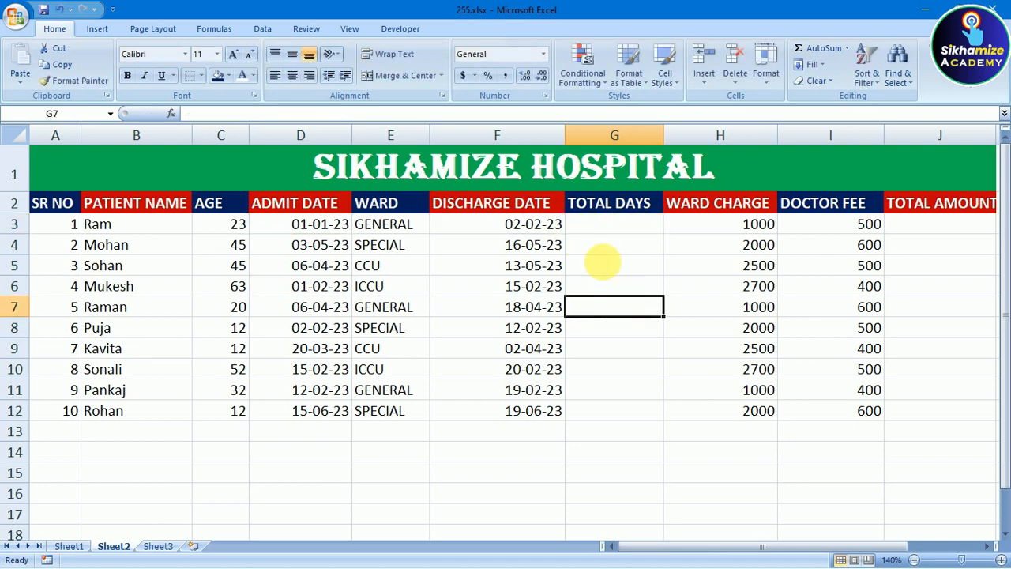
click(603, 232)
text(=)
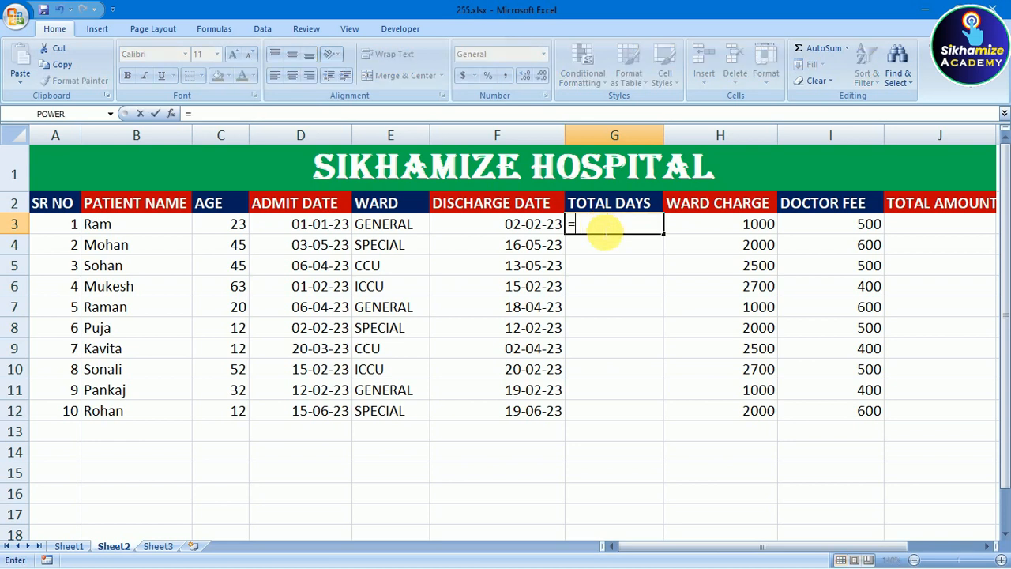
click(551, 225)
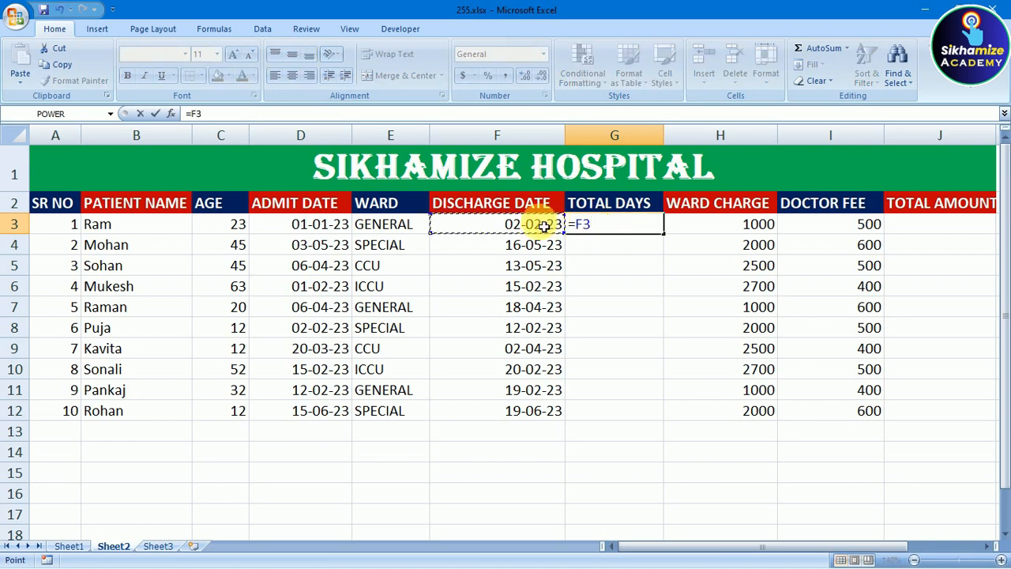
key(BackSpace)
key(BackSpace)
key(BackSpace)
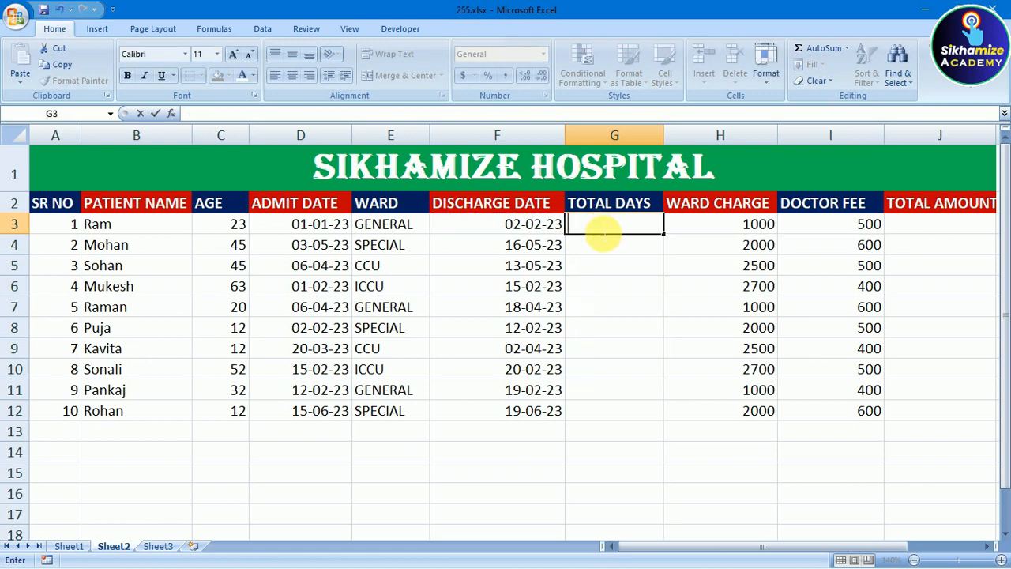
click(644, 294)
Calculate the first patient's total days in G3, counting both the admit and discharge days, with =(F3-D3)+1
click(640, 232)
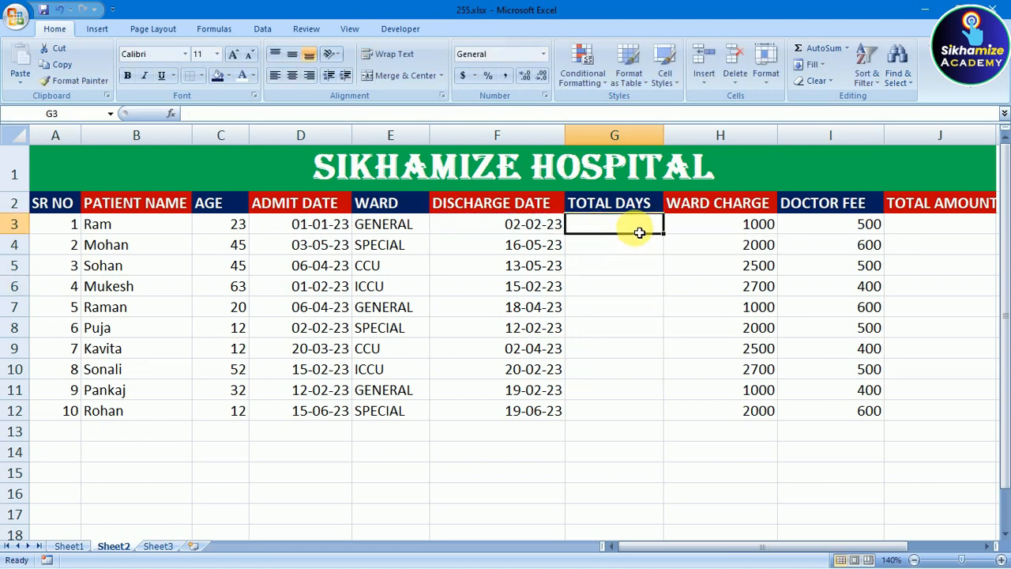
text(=)
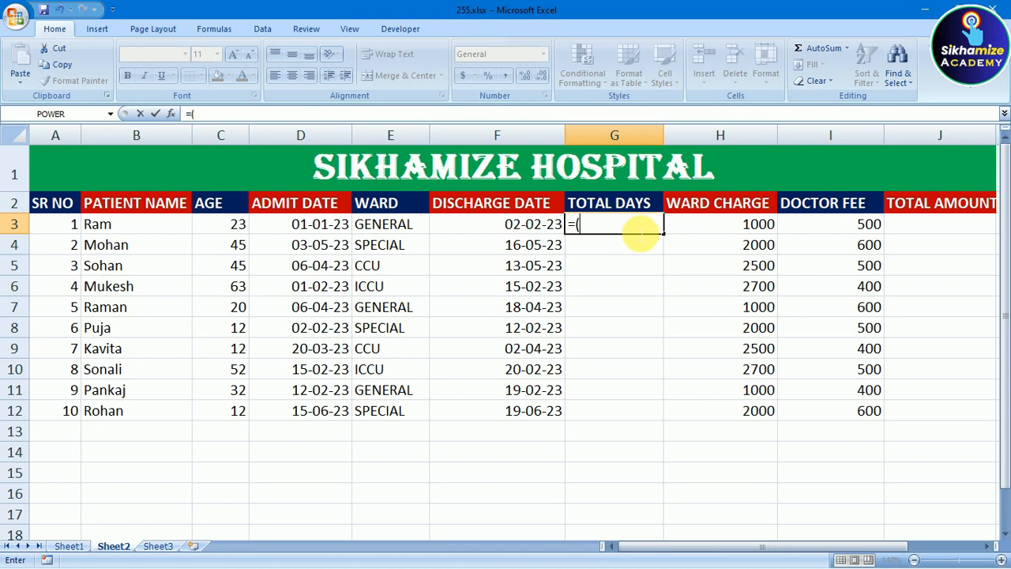
text(()
click(518, 228)
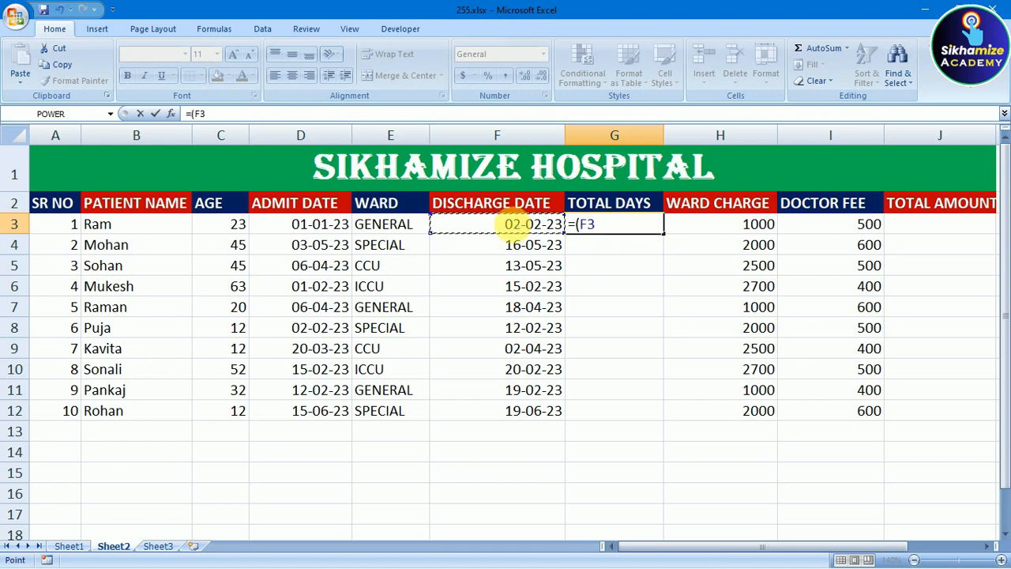
click(304, 228)
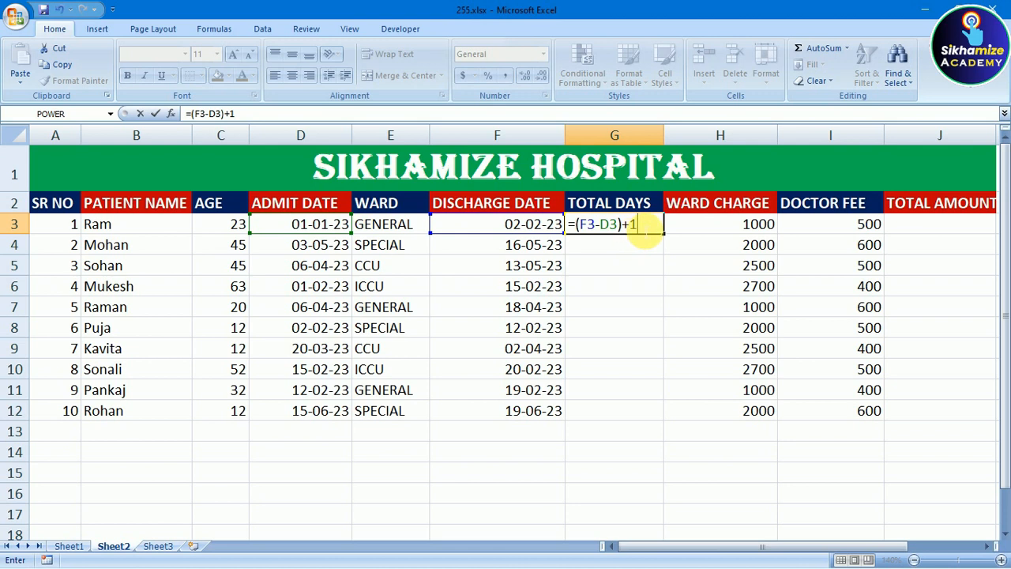
key(Return)
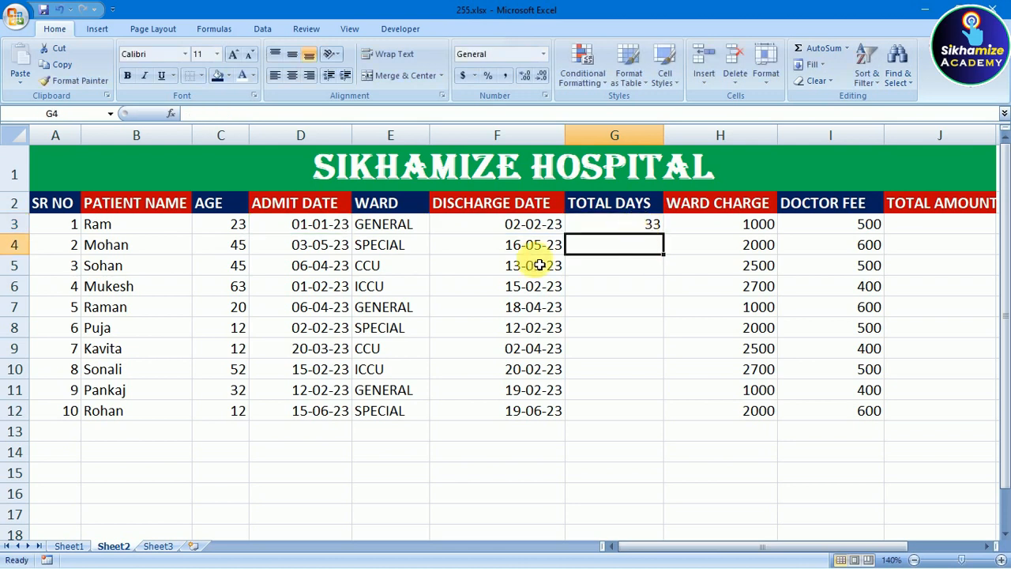
Copy the total-days formula from G3 down to G4 for the second patient
click(332, 250)
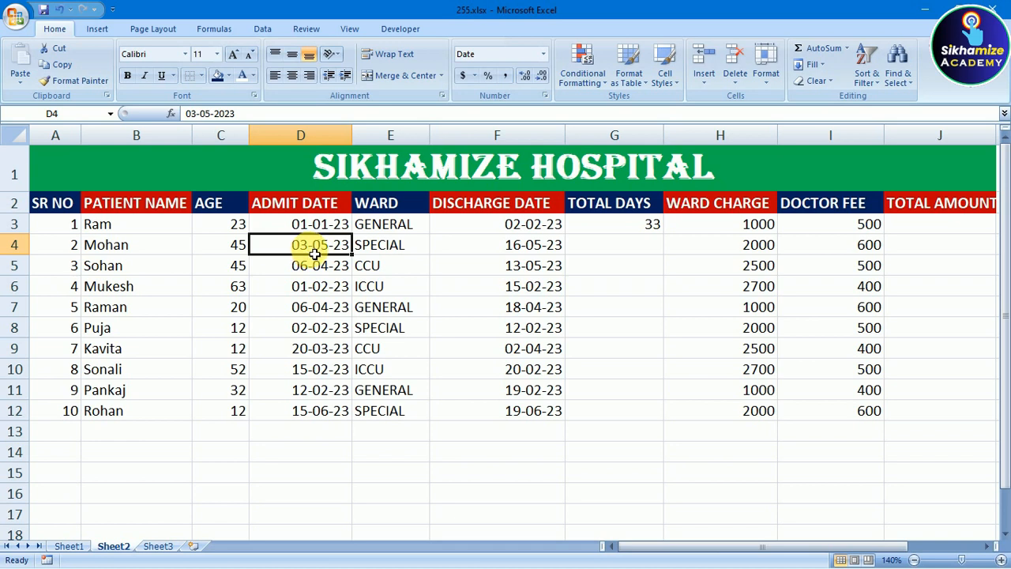
click(517, 250)
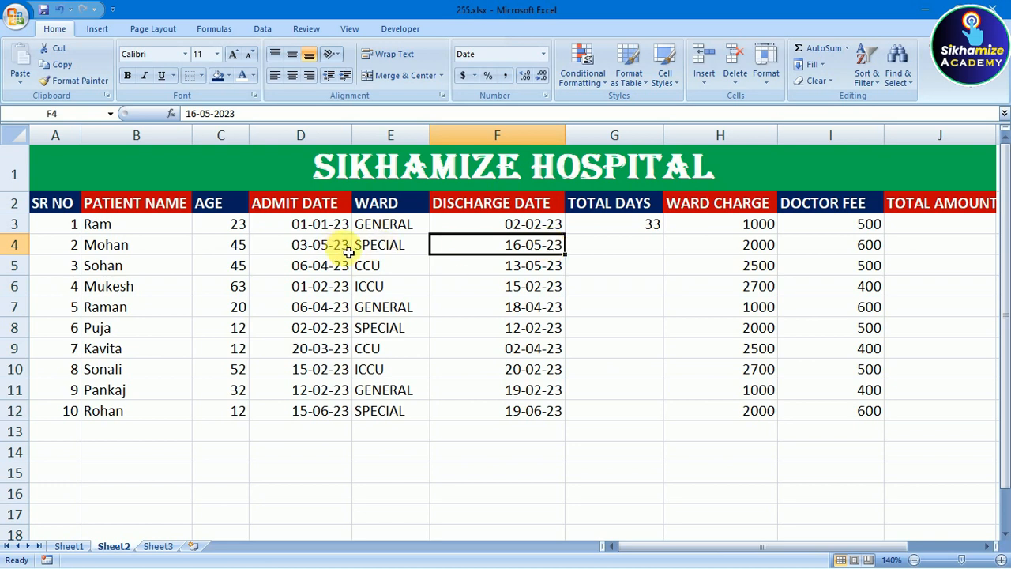
click(621, 249)
click(629, 226)
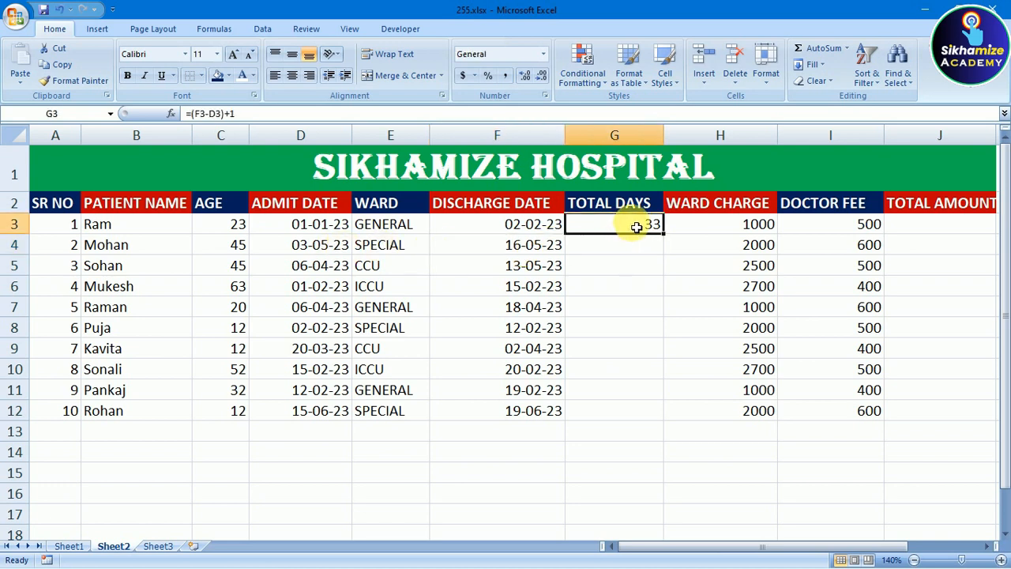
drag(669, 238, 669, 253)
click(640, 286)
click(648, 267)
click(704, 260)
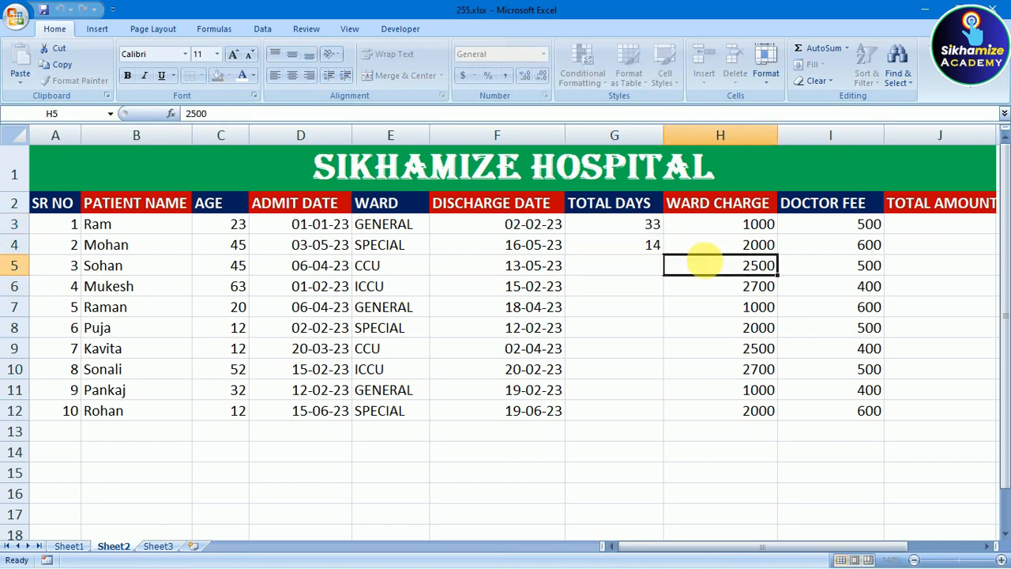
Fill the total-days formula from G4 down to G12 for the remaining patients
click(655, 245)
drag(668, 258, 648, 426)
click(689, 396)
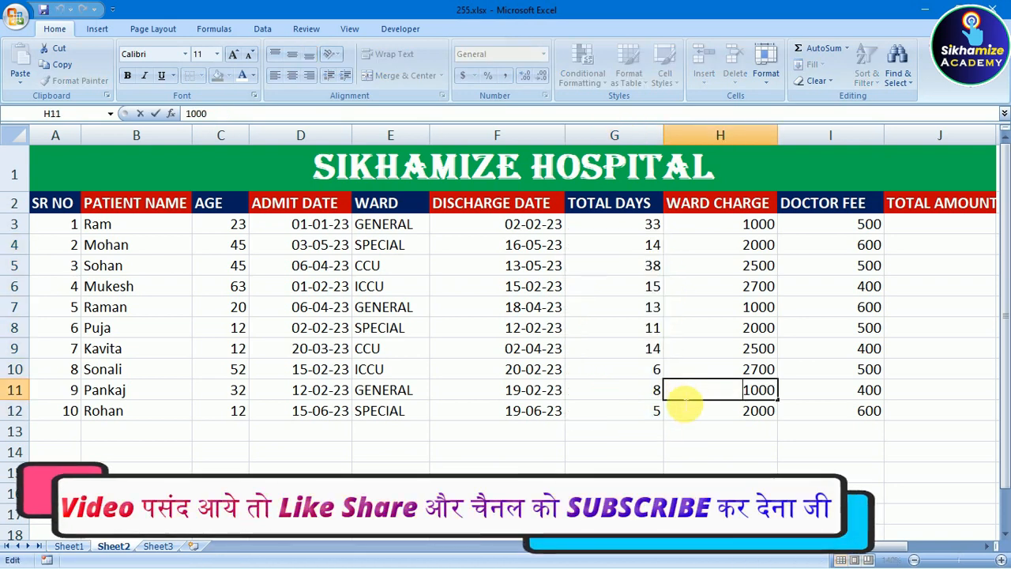
click(678, 467)
Examine the total-days formulas and results in G3:G12
click(629, 224)
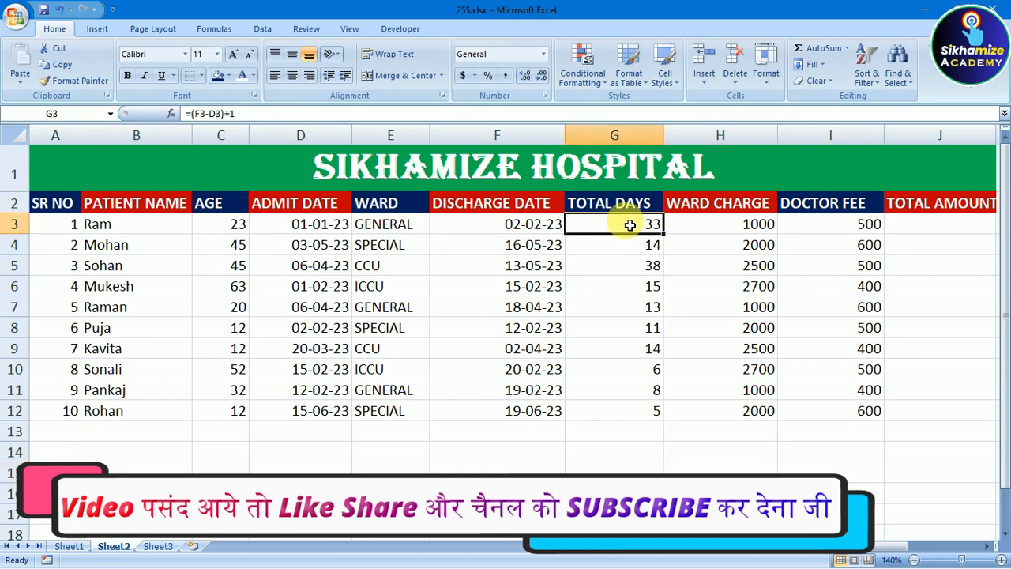
click(634, 413)
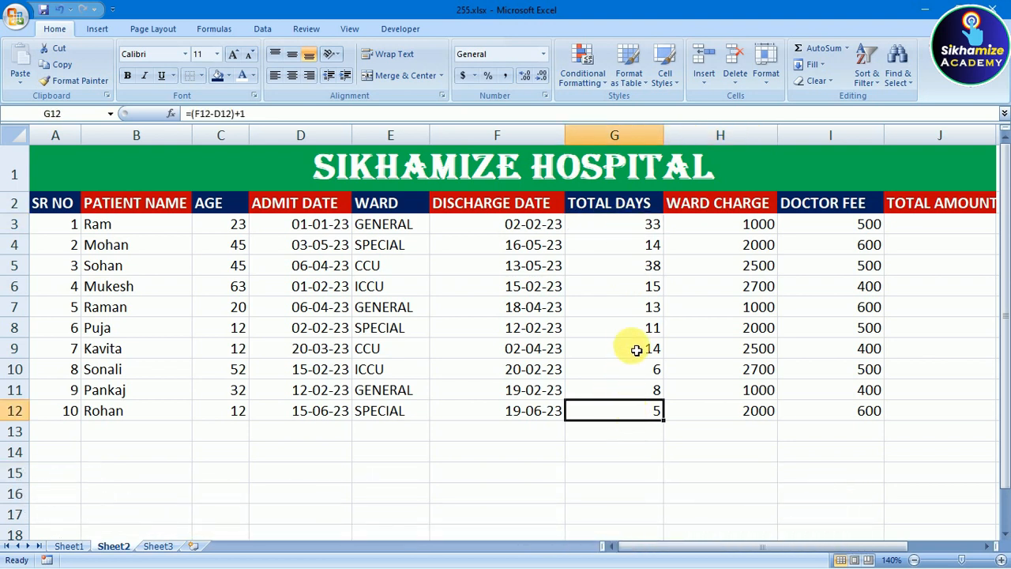
click(624, 433)
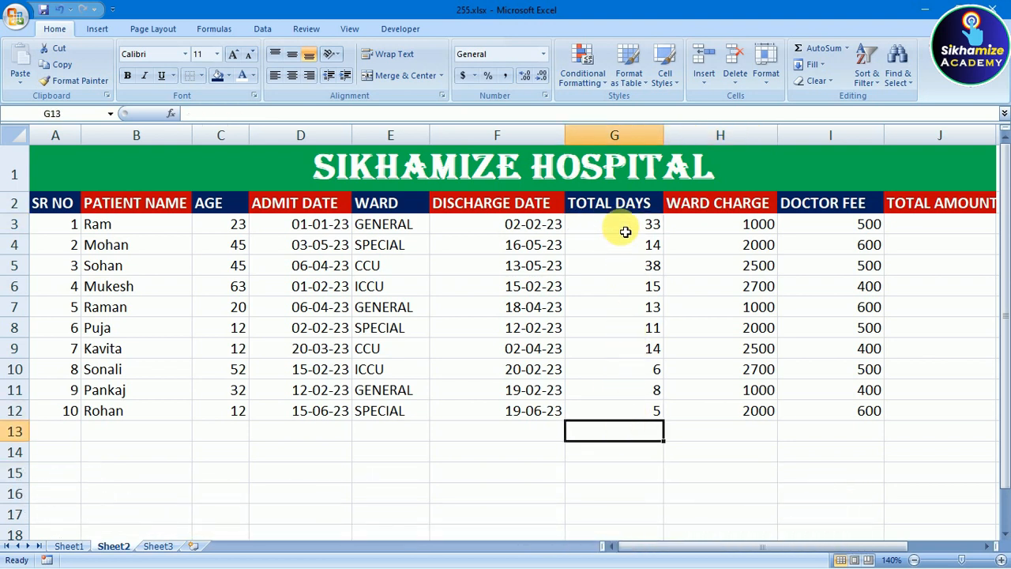
drag(612, 229, 626, 412)
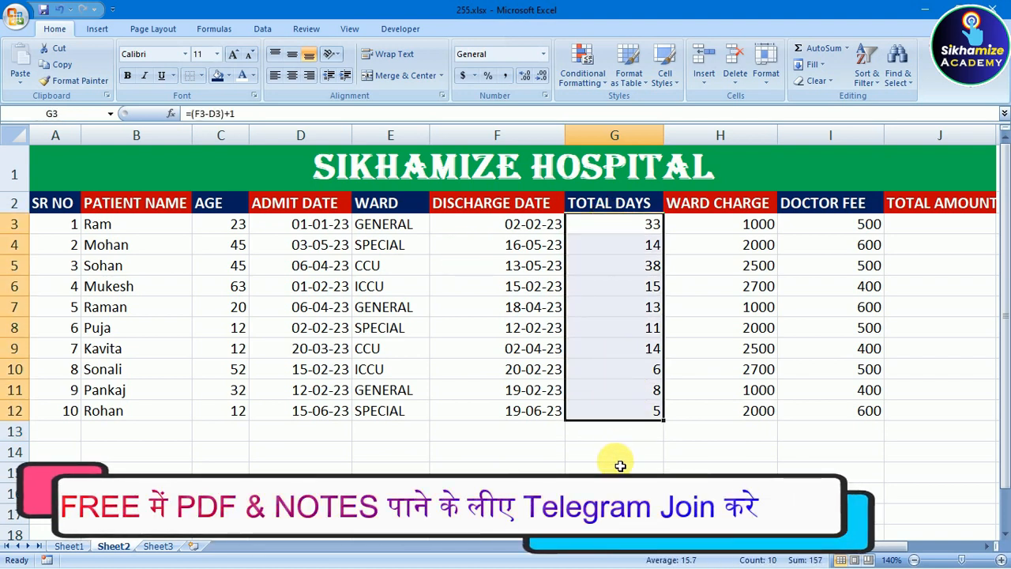
click(614, 453)
click(626, 263)
click(629, 327)
click(624, 246)
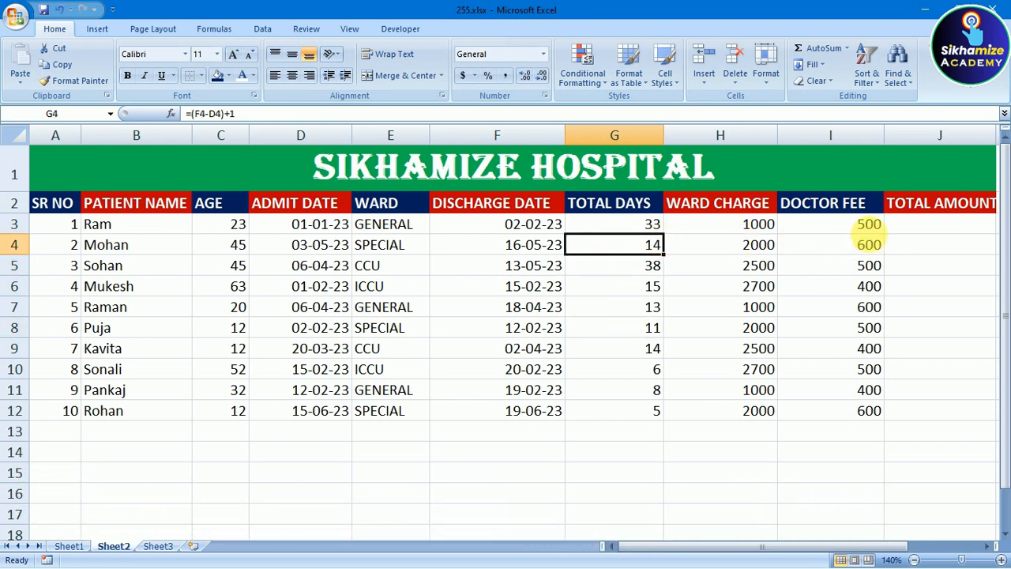
click(930, 234)
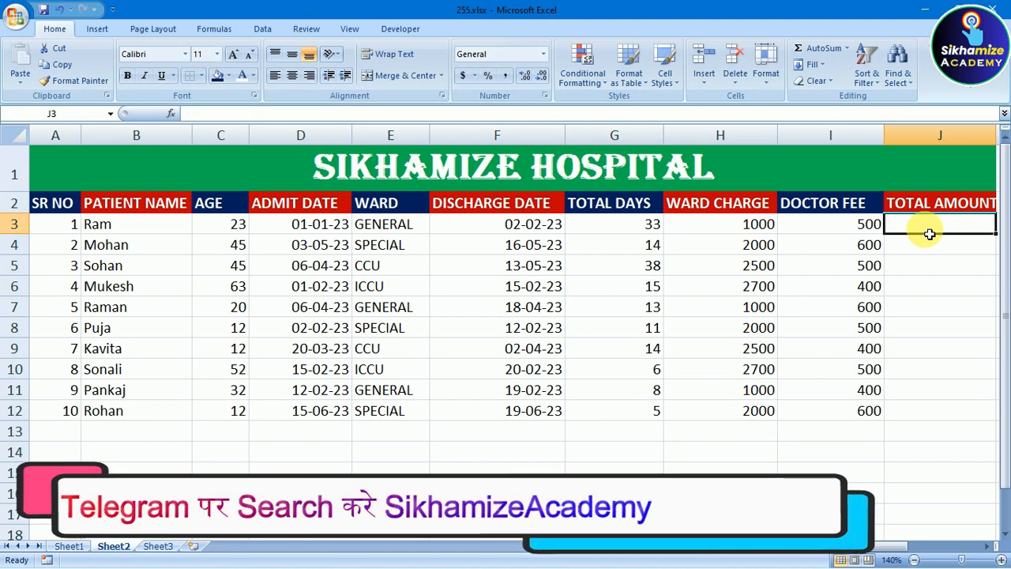
text(=)
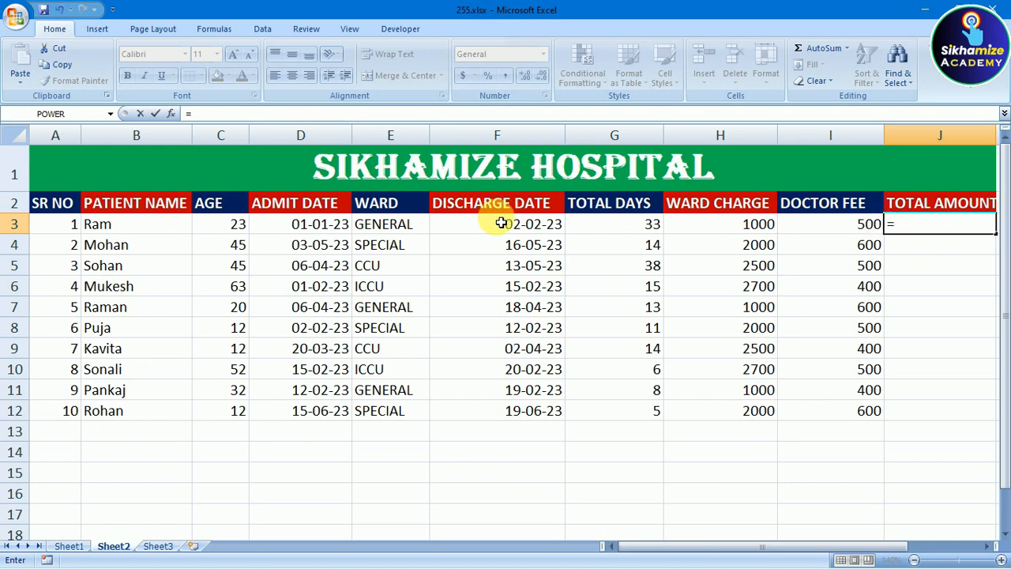
click(702, 220)
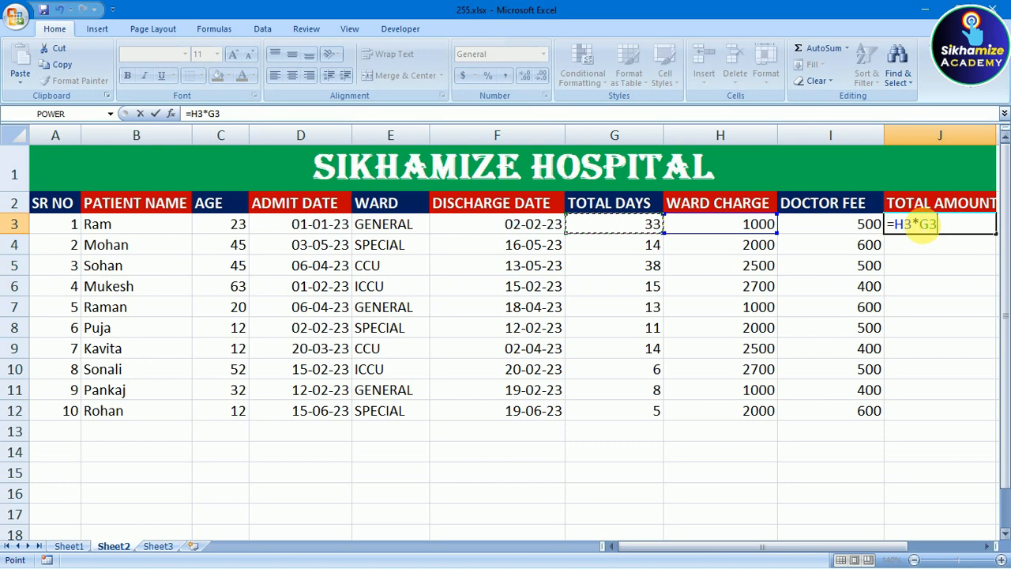
click(822, 223)
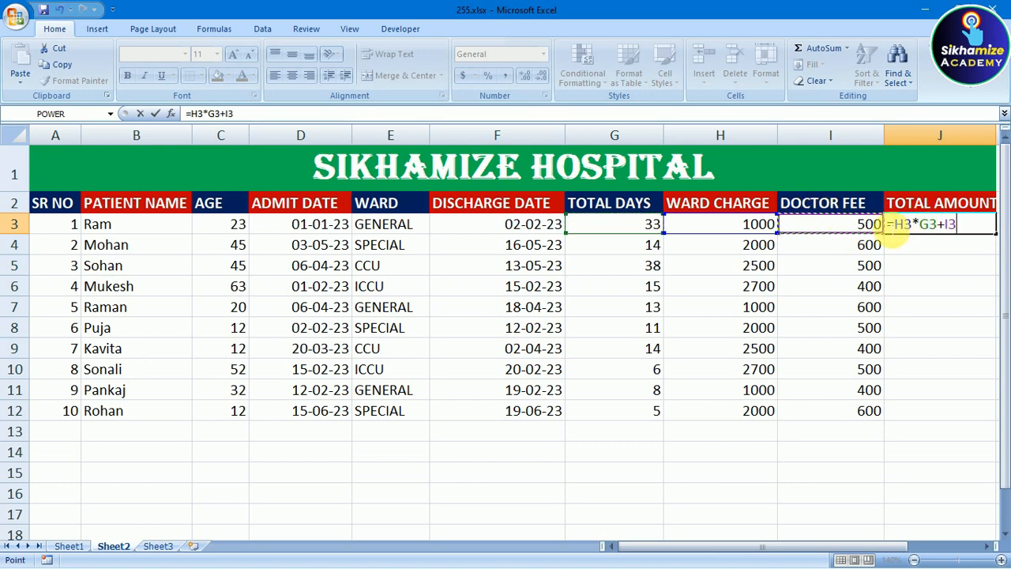
key(BackSpace)
key(Escape)
key(Escape)
click(909, 269)
Calculate the first patient's total amount in J3 as ward charge times total days plus doctor fee with =H3*G3+I3
click(907, 232)
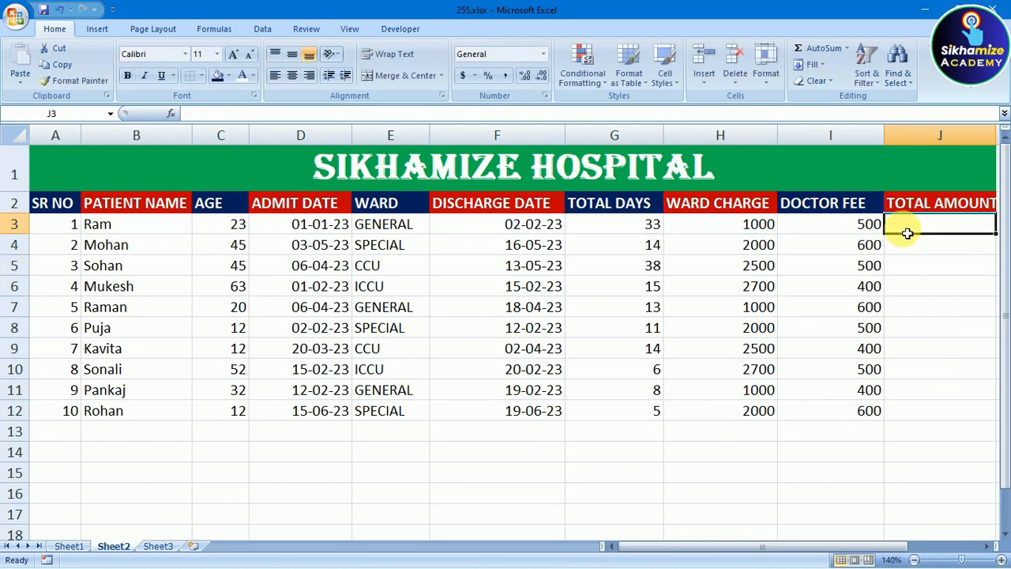
text(=)
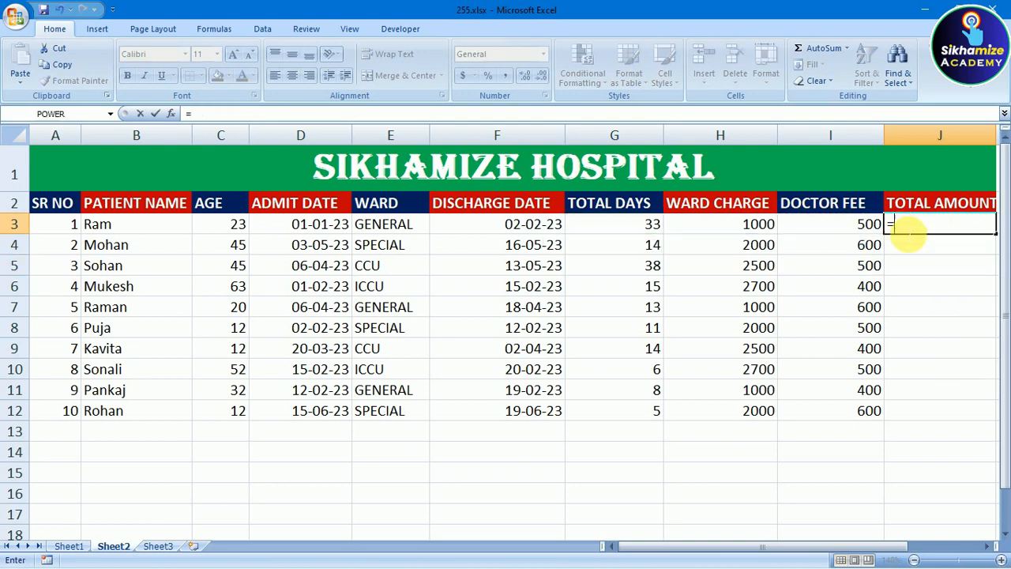
click(715, 225)
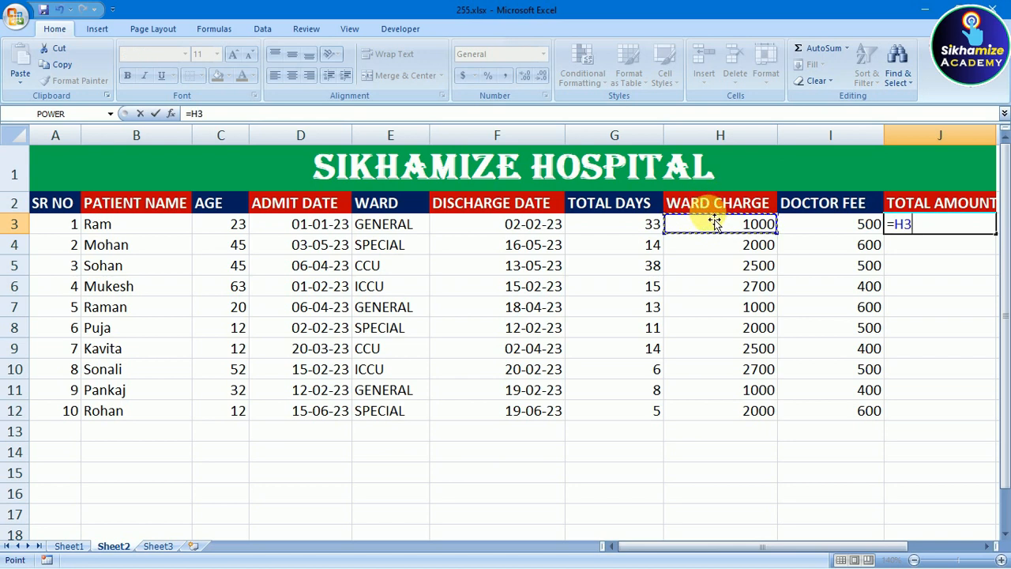
text(*)
click(642, 227)
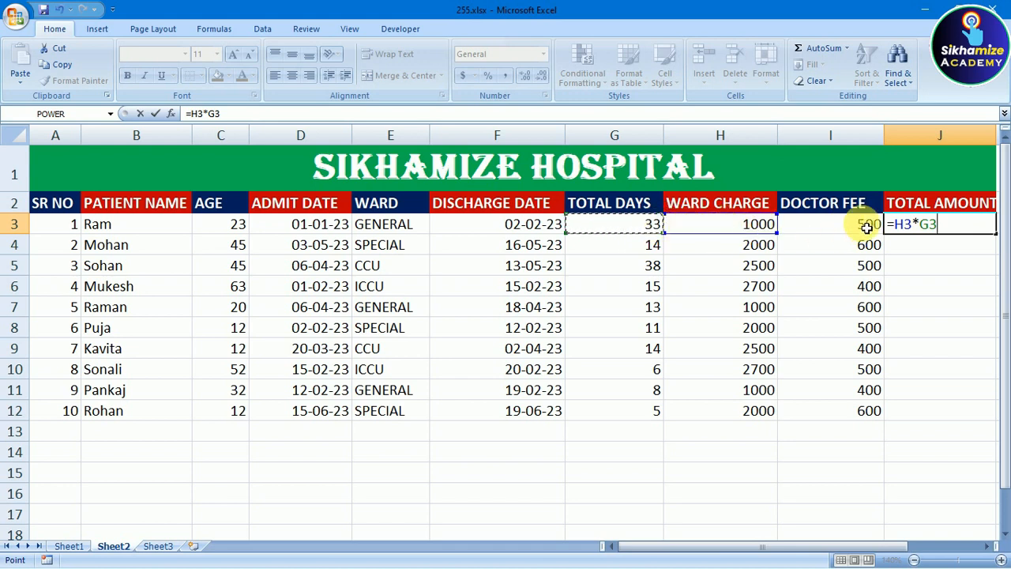
text(+)
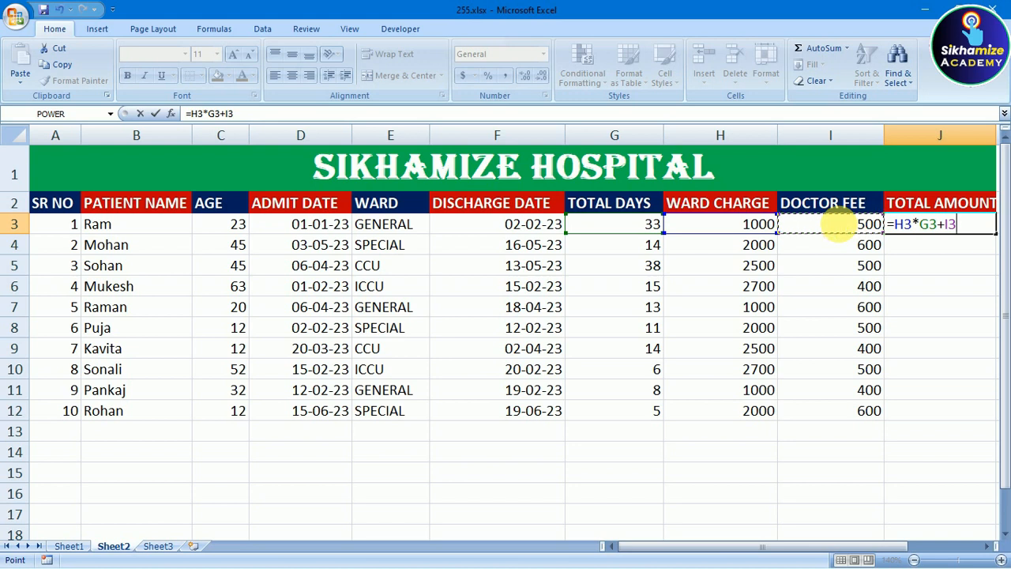
key(Return)
Fill the total-amount formula from J3 down to J12 for all patients
click(931, 228)
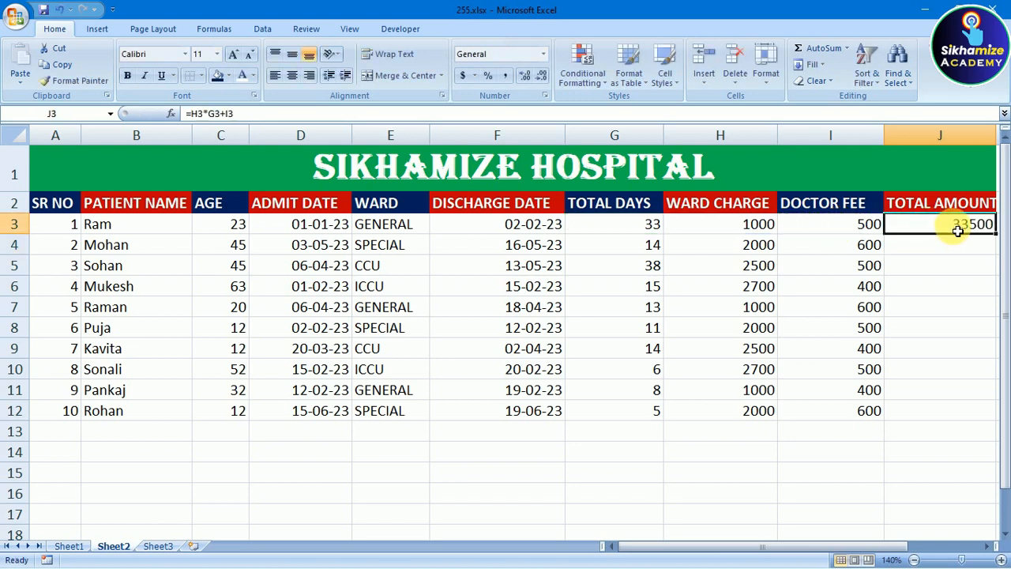
drag(1000, 239, 998, 419)
click(870, 440)
double_click(866, 410)
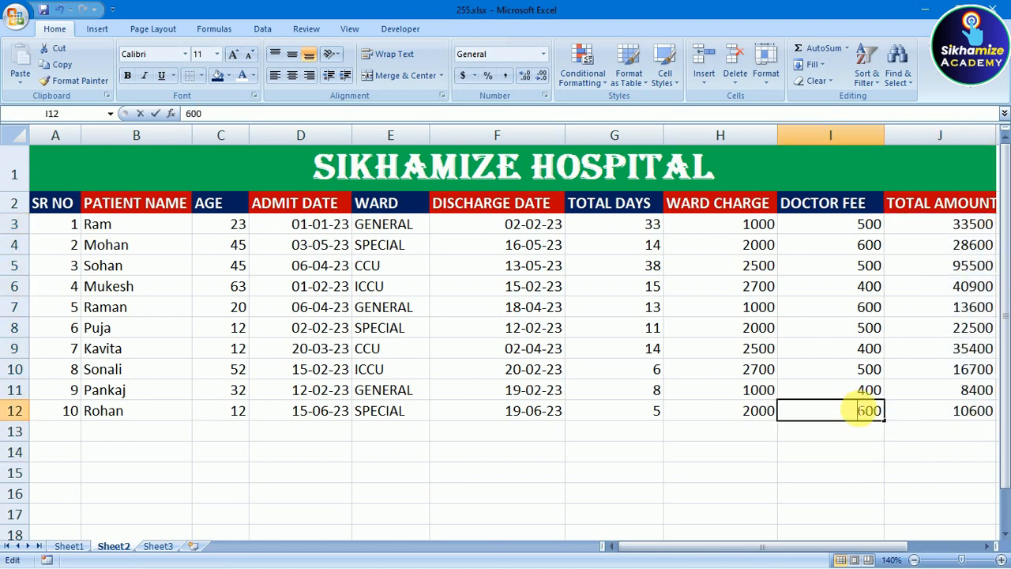
click(768, 451)
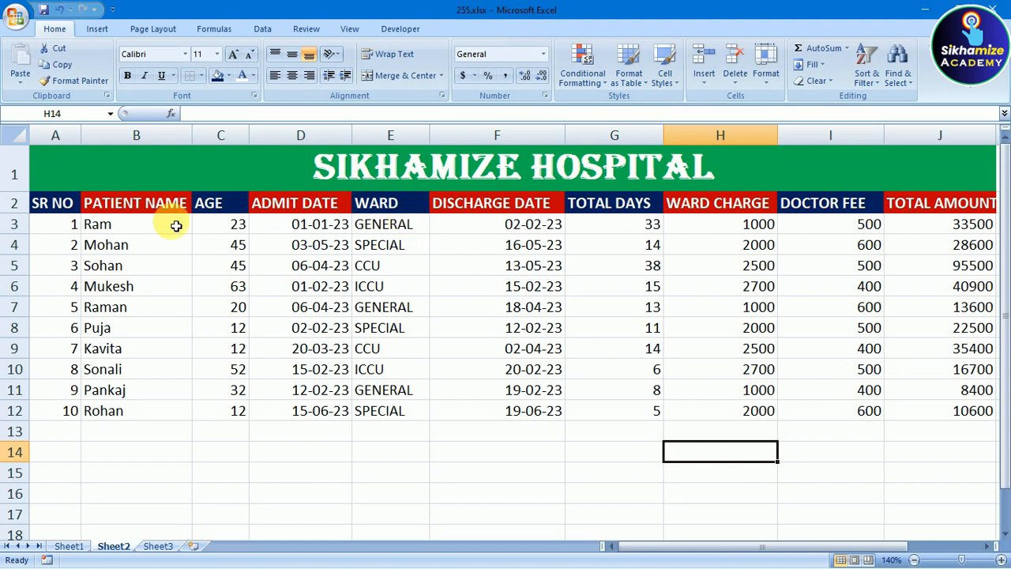
Make all the patient records in A3:J12 bold
drag(52, 226, 951, 409)
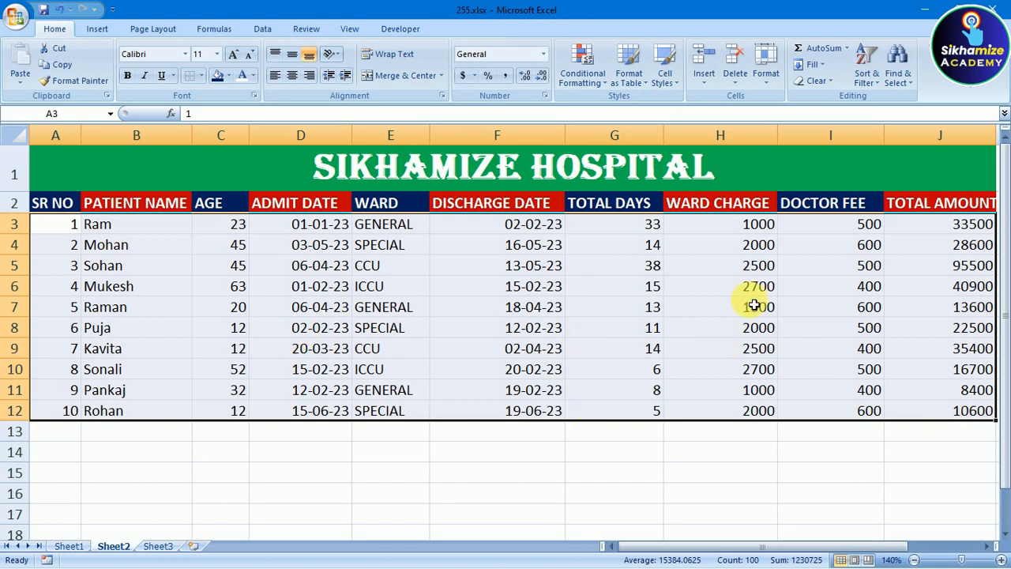
click(126, 78)
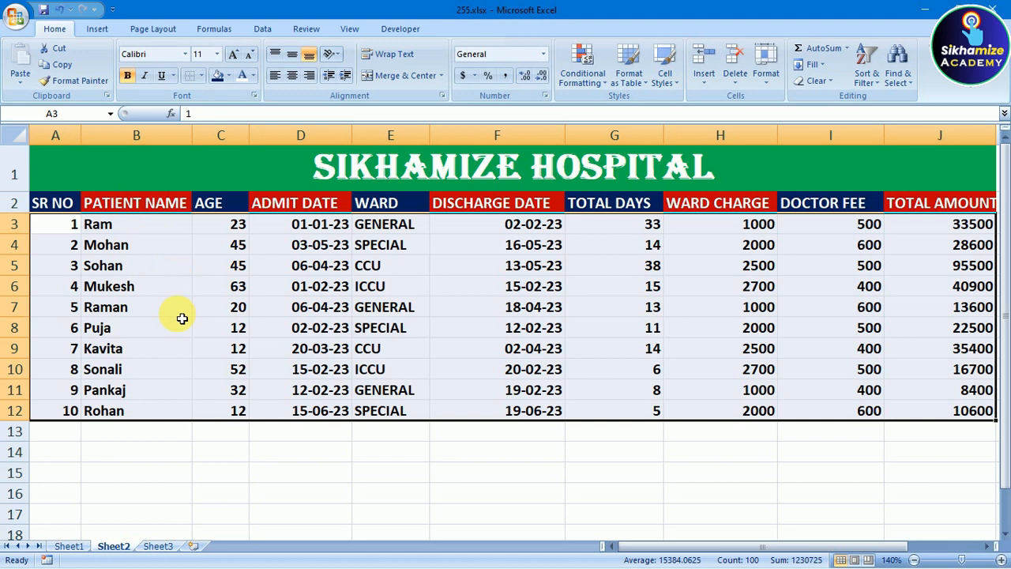
click(273, 448)
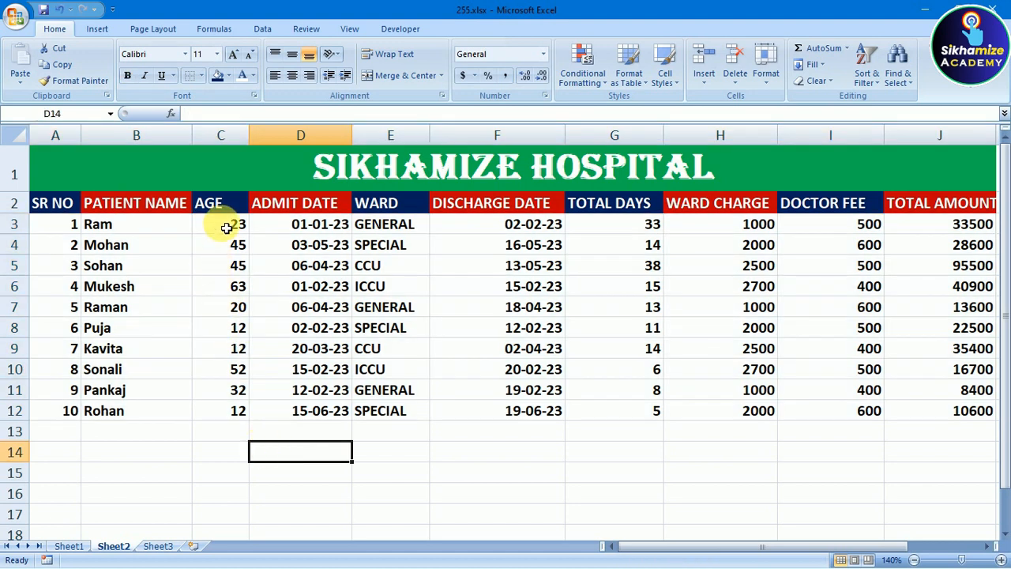
Center the age and admit date, discharge date and total days, and ward charge through total amount values in rows 3 to 12
drag(226, 227, 340, 413)
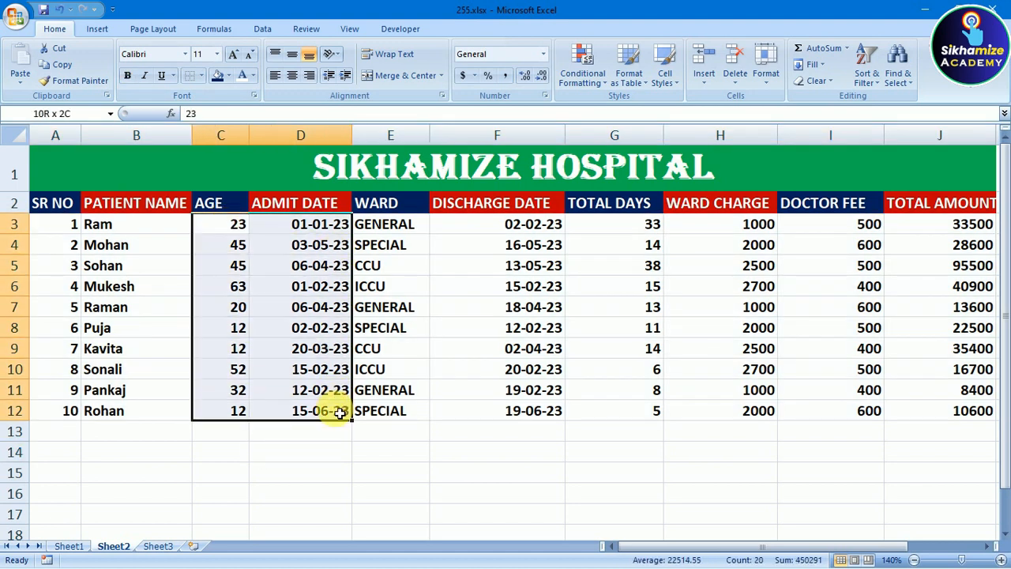
click(291, 77)
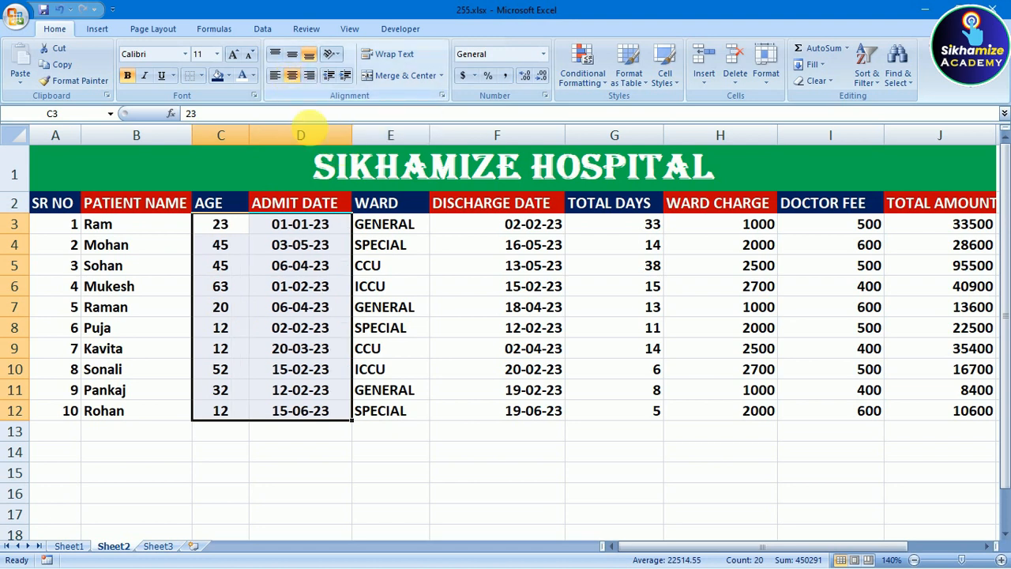
drag(488, 223, 641, 408)
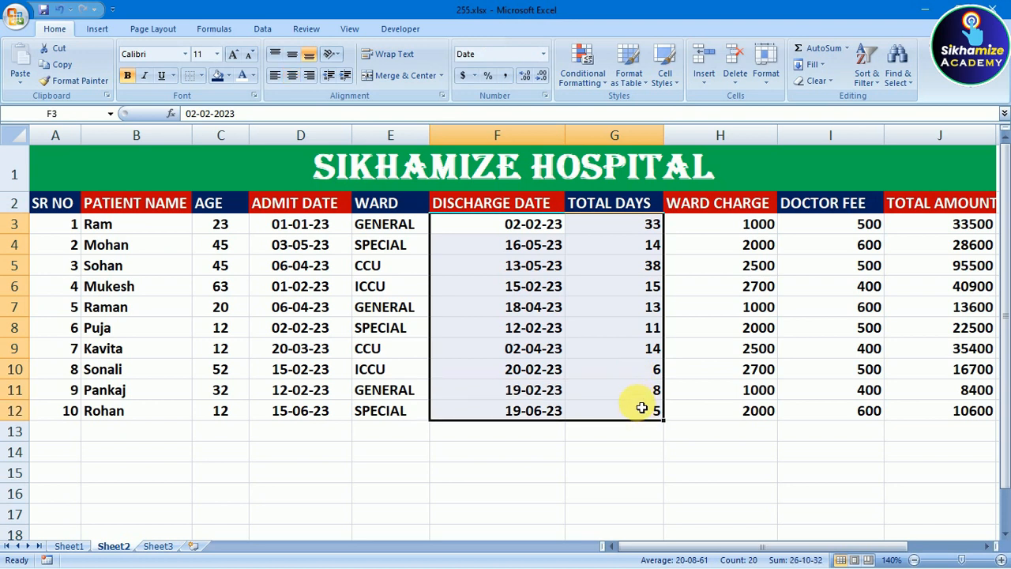
click(293, 76)
click(715, 228)
drag(715, 229, 956, 412)
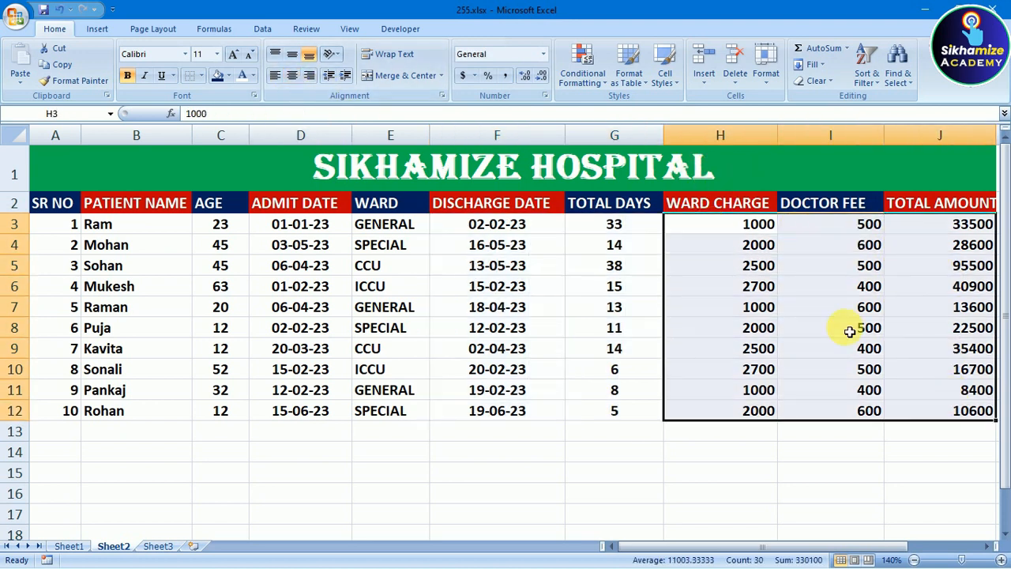
click(289, 77)
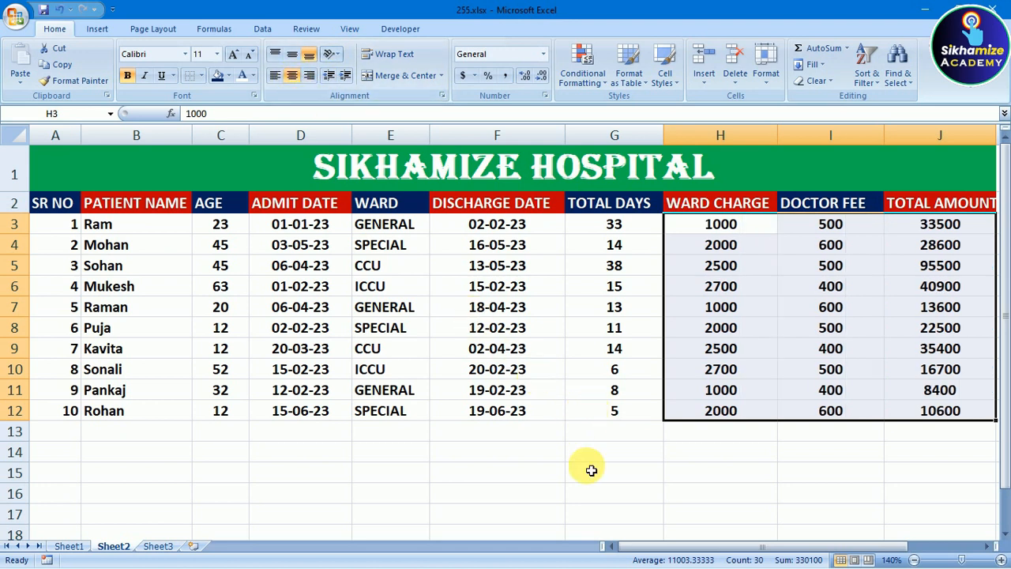
click(593, 473)
click(718, 455)
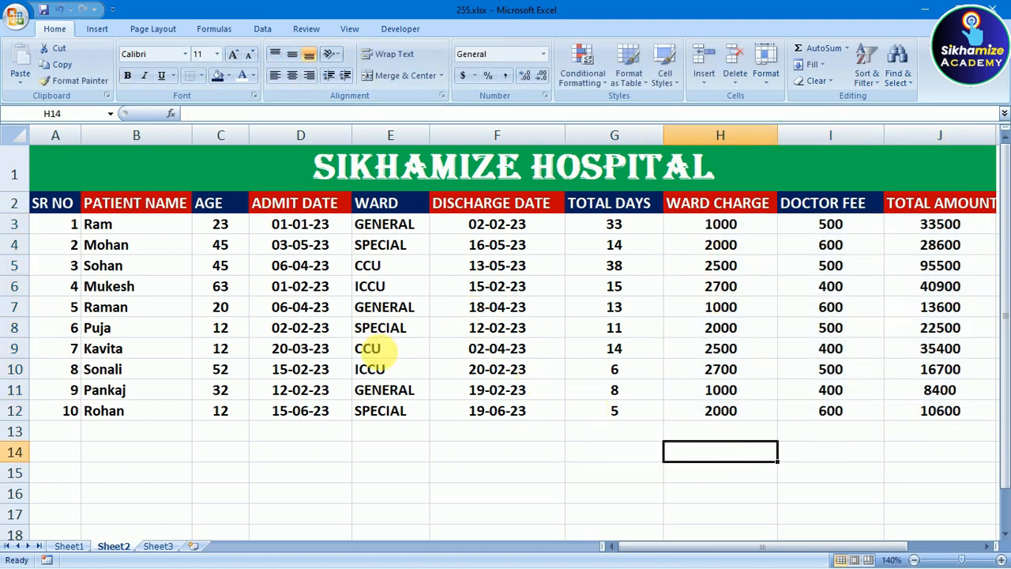
Apply All Borders to the whole billing table, from the hospital title down to row 12
drag(86, 169, 122, 409)
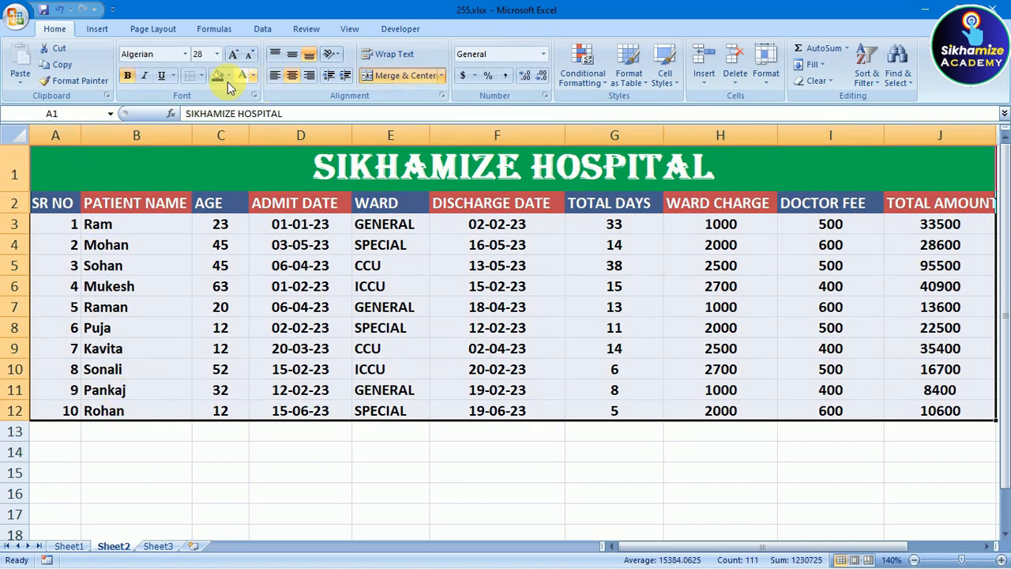
click(202, 82)
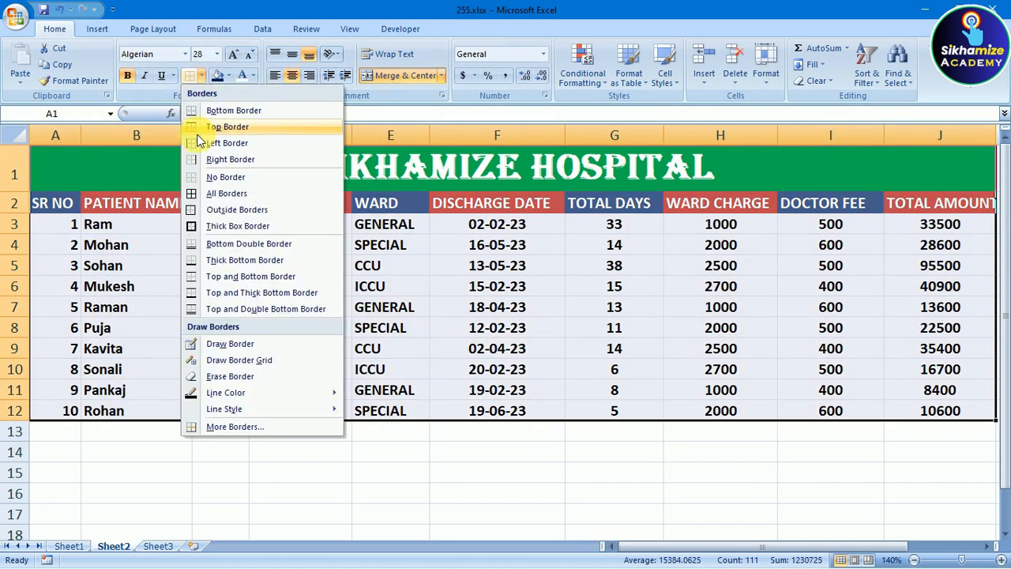
click(227, 193)
click(463, 469)
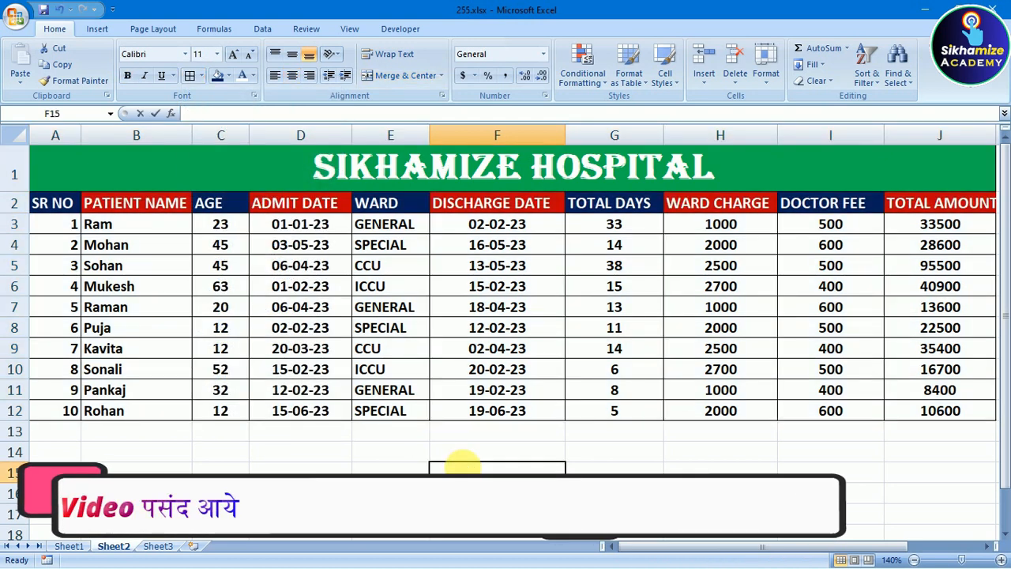
click(654, 469)
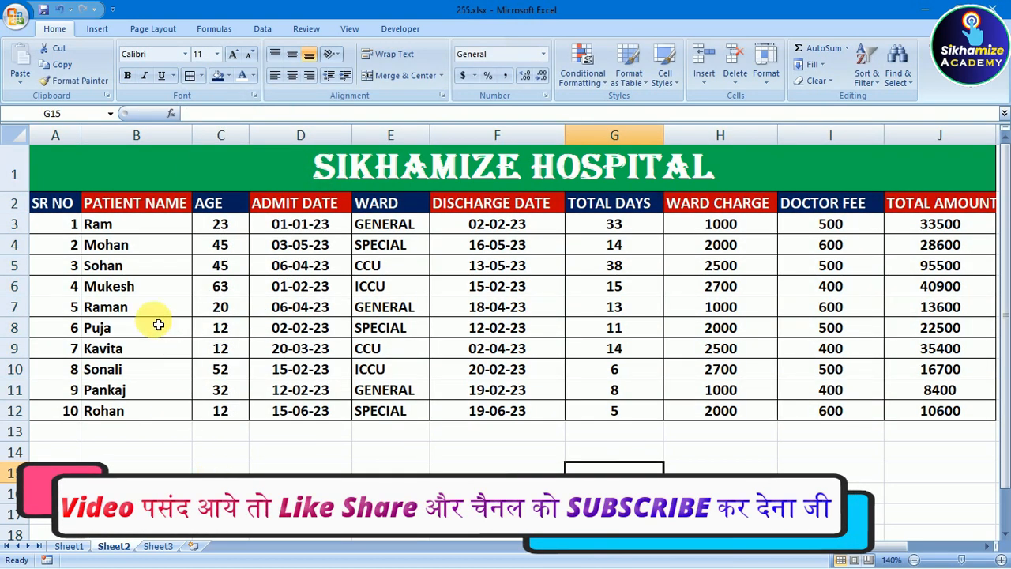
Shade alternate patient rows 4, 6, 8, 10 and 12 light grey across columns A to J
drag(64, 248, 920, 241)
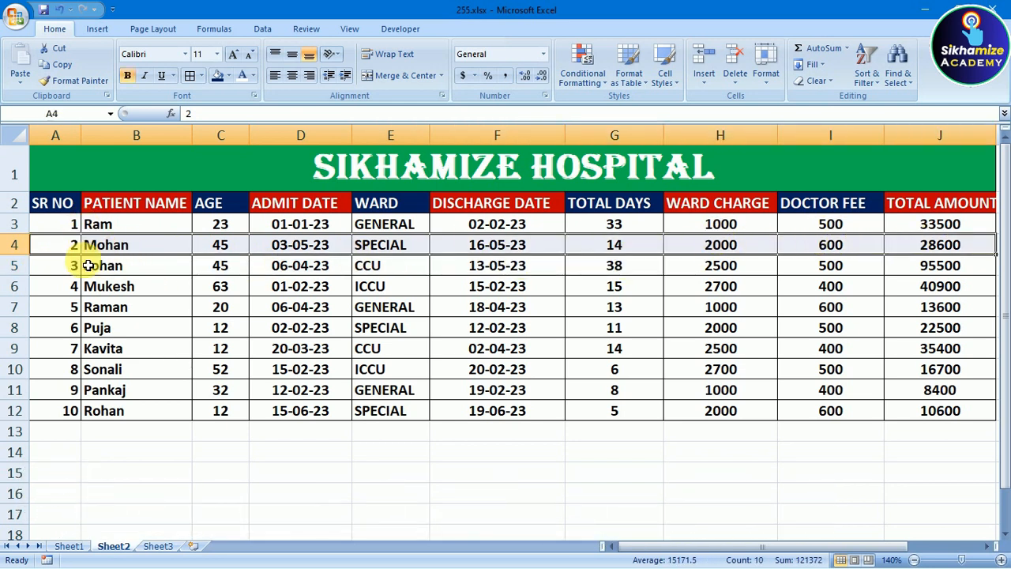
click(228, 76)
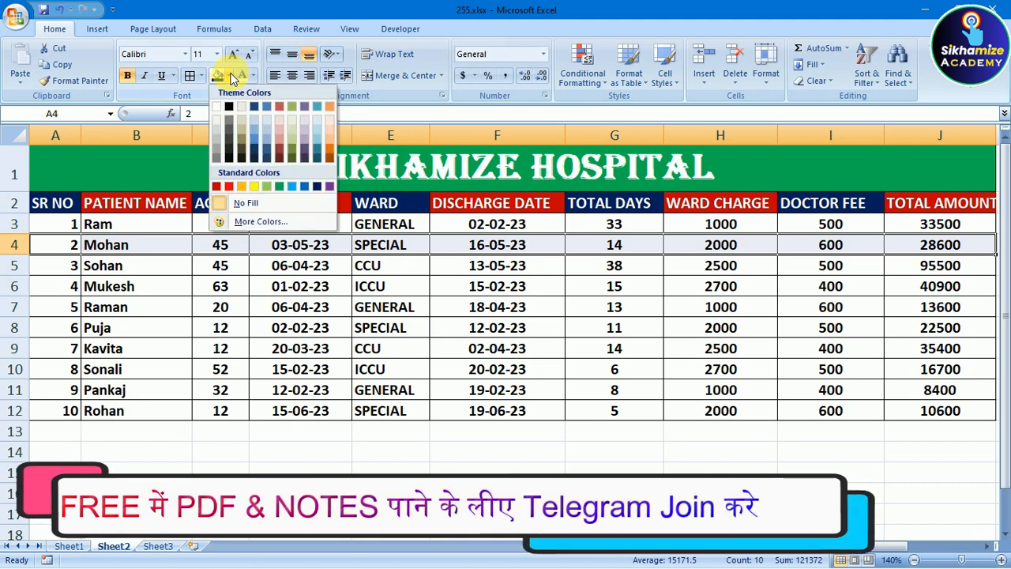
click(220, 133)
drag(63, 288, 954, 287)
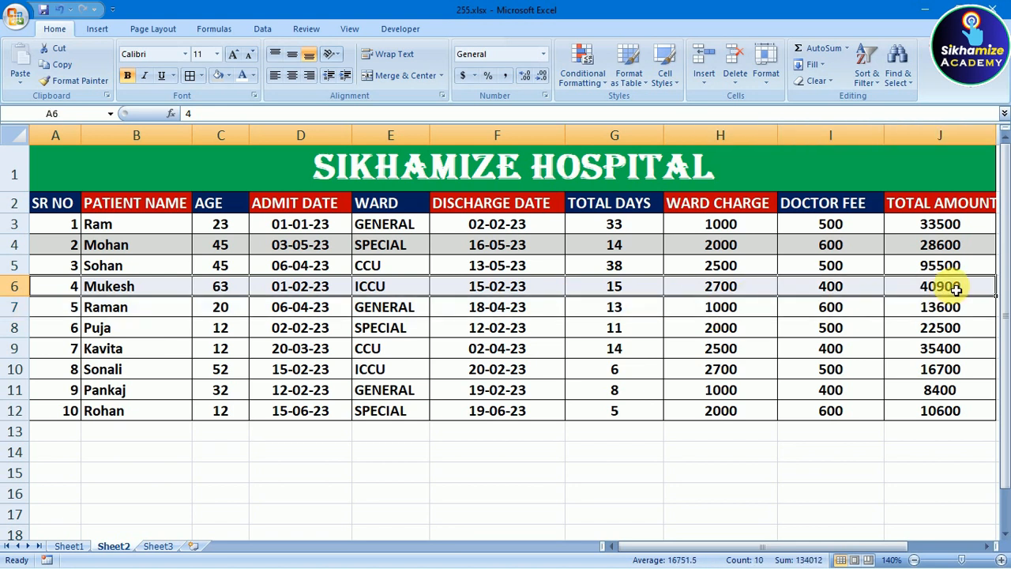
click(215, 77)
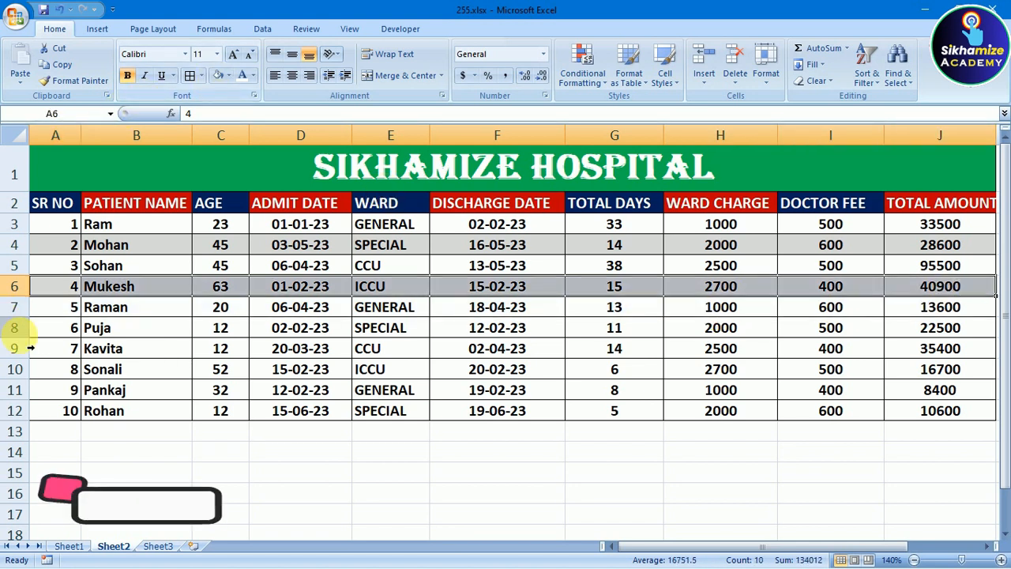
drag(44, 336, 948, 327)
click(218, 76)
drag(63, 368, 940, 374)
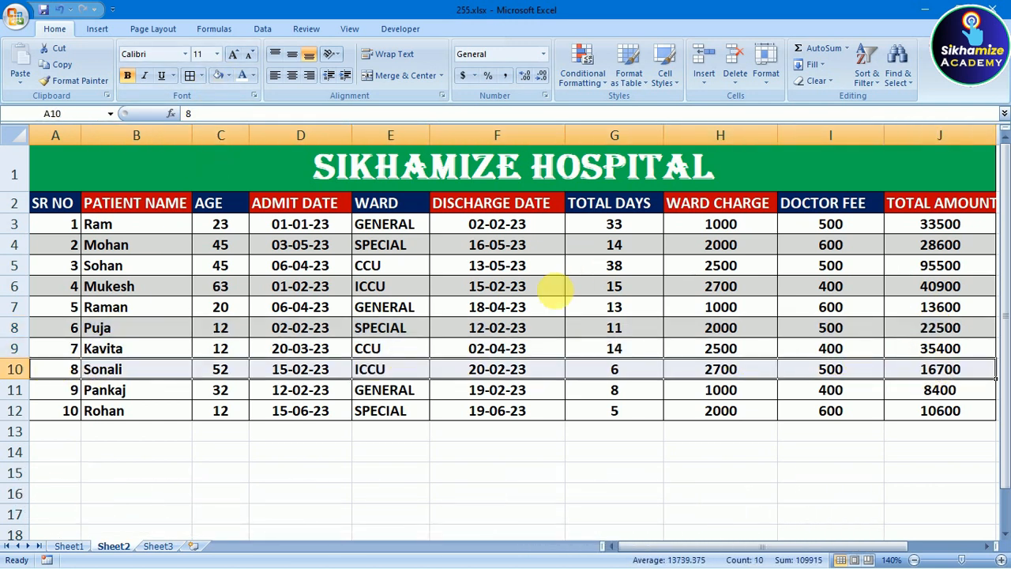
click(218, 75)
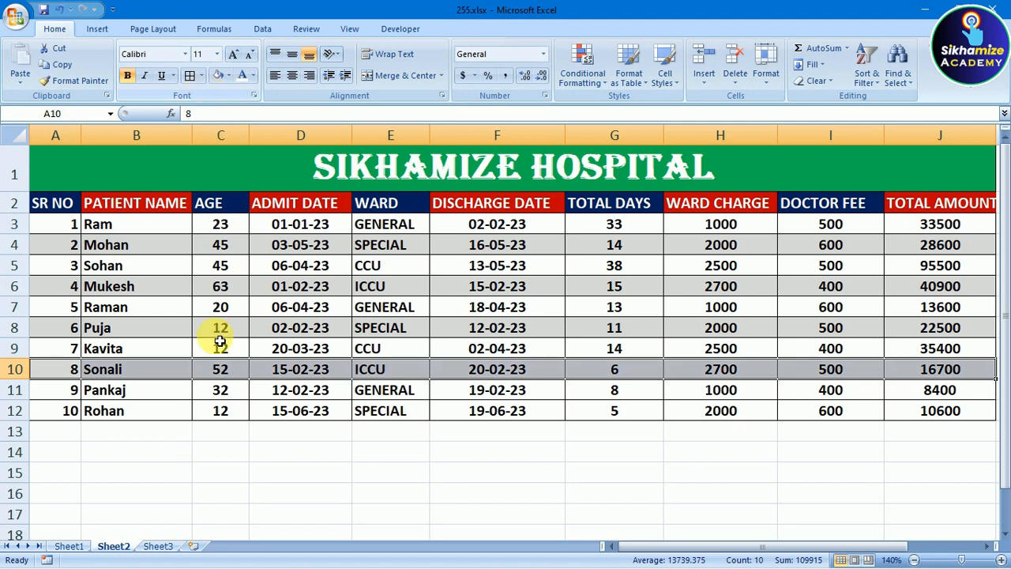
drag(70, 411, 935, 408)
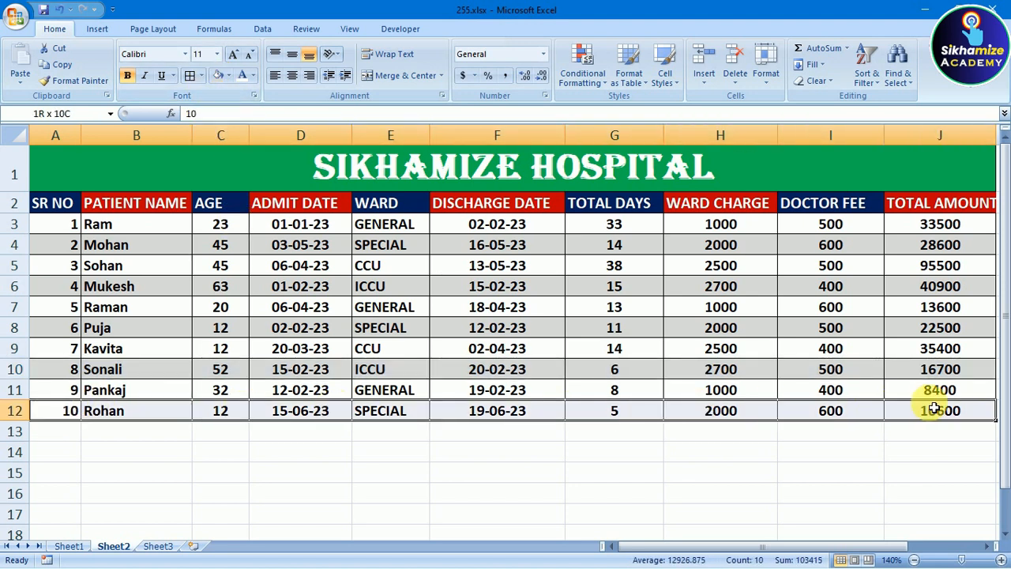
click(219, 79)
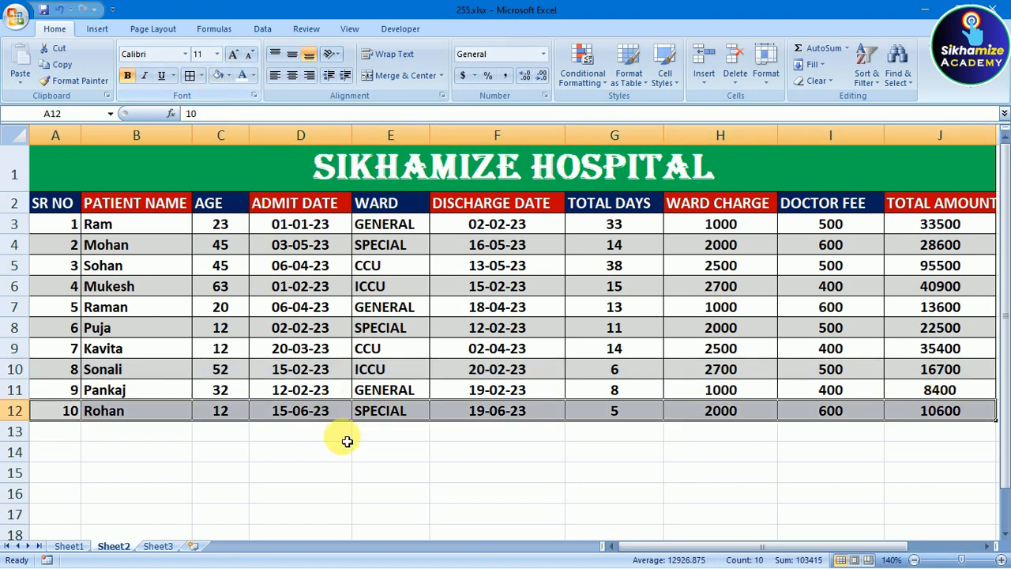
click(368, 472)
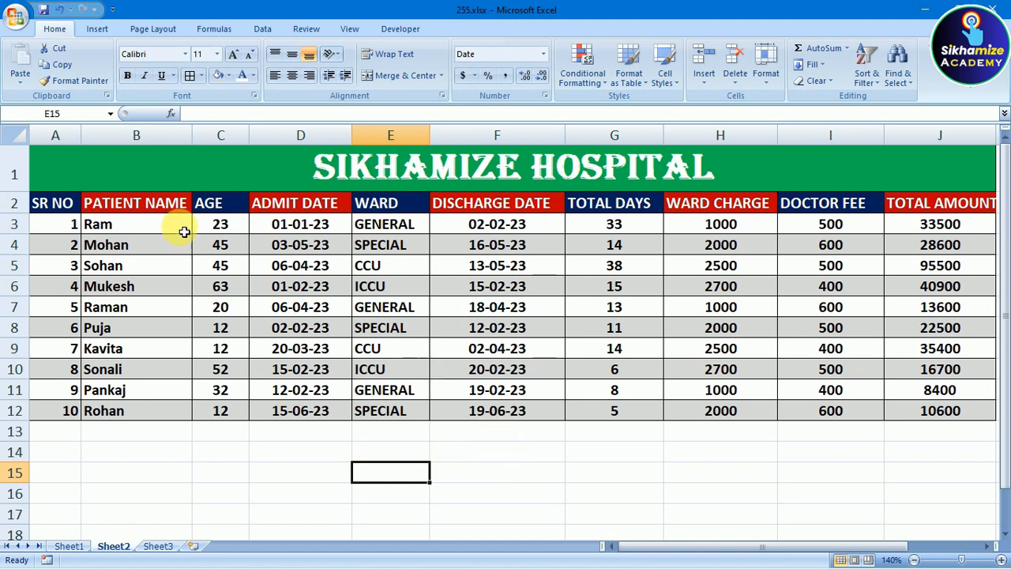
Center the column headings in A2:J2
drag(69, 203, 899, 206)
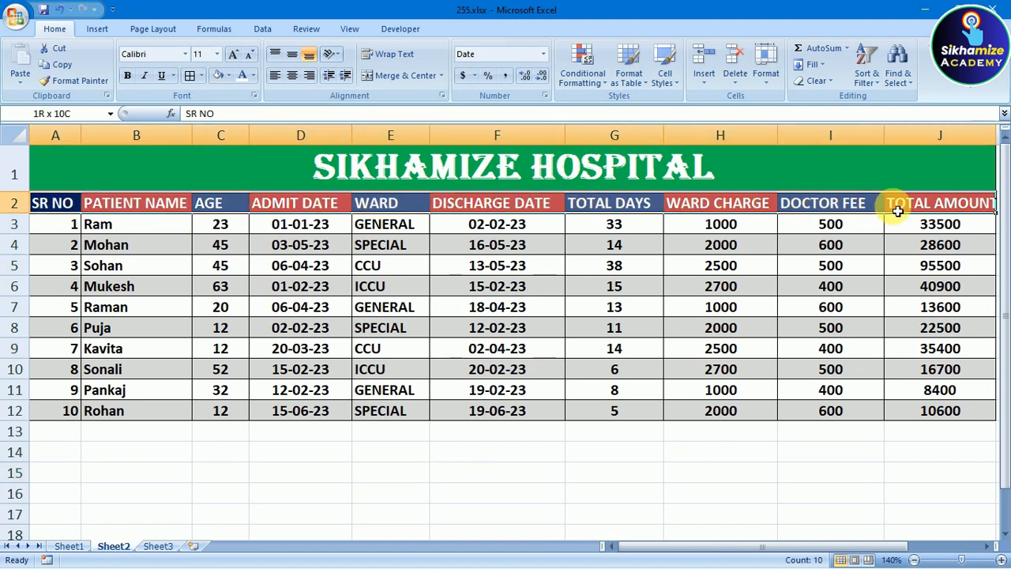
click(296, 77)
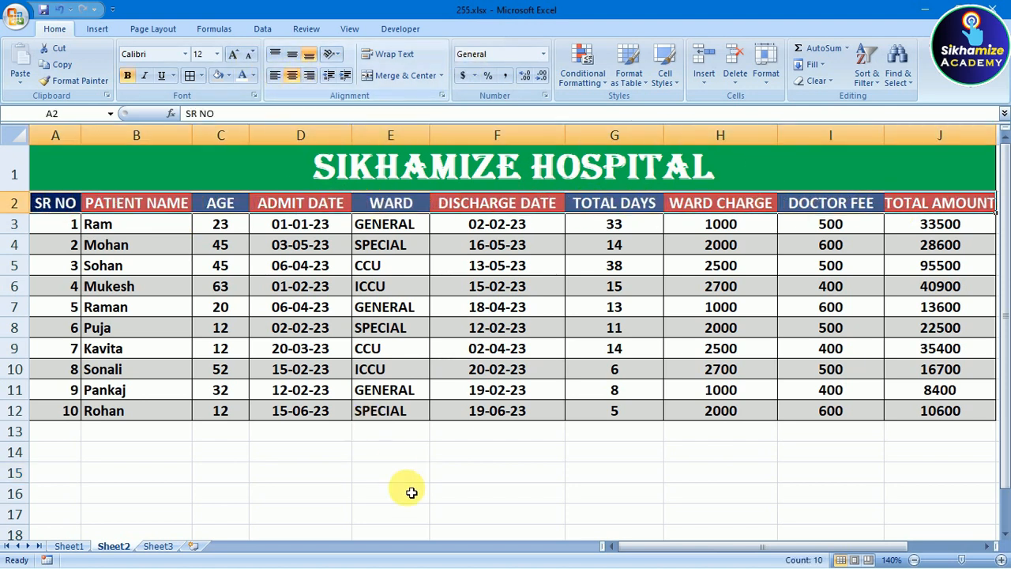
click(399, 512)
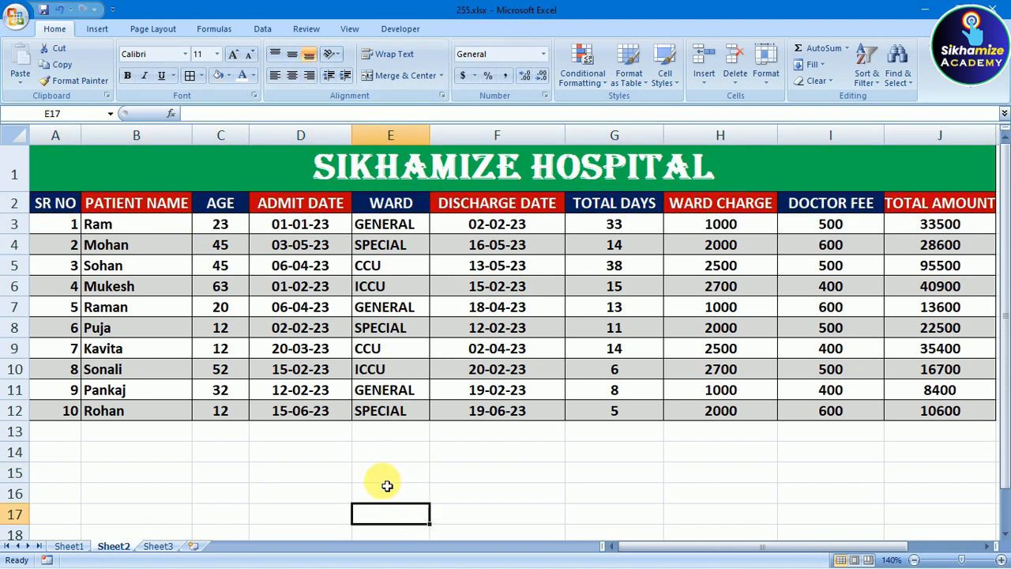
Examine the overall total days and total amount formulas below the table on Sheet1, and return to Sheet2
click(67, 546)
click(115, 546)
click(68, 546)
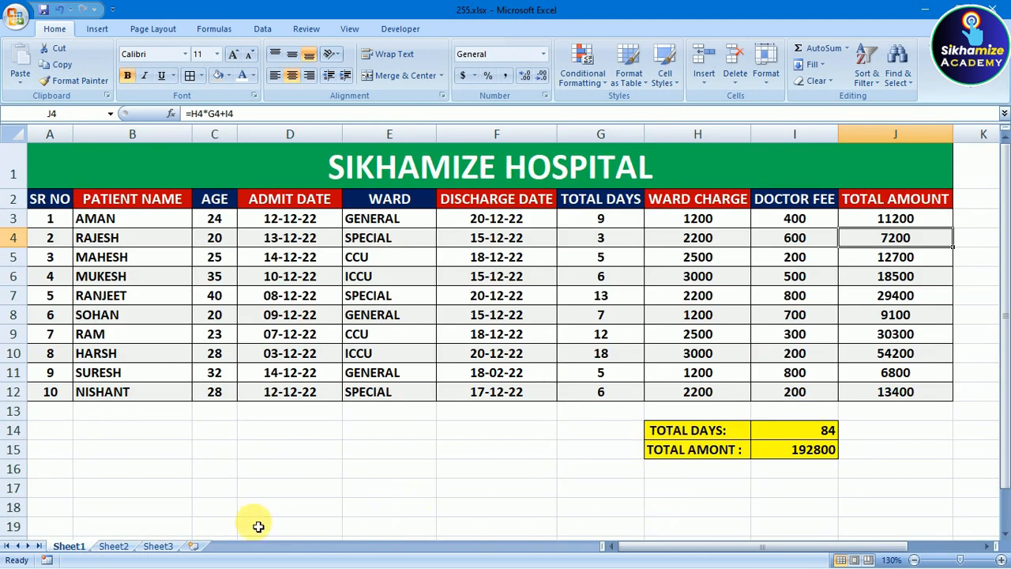
click(823, 433)
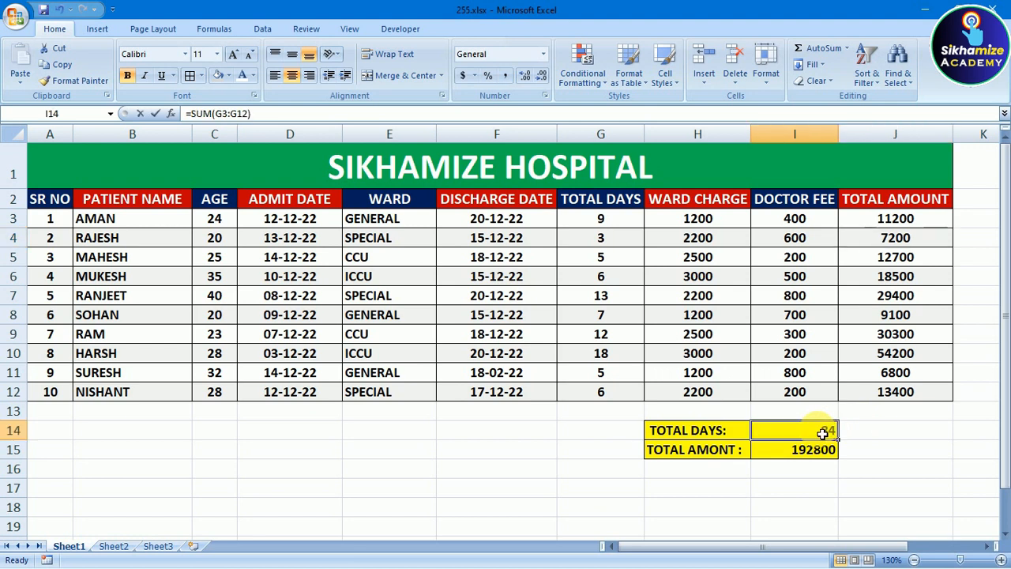
double_click(823, 433)
key(Return)
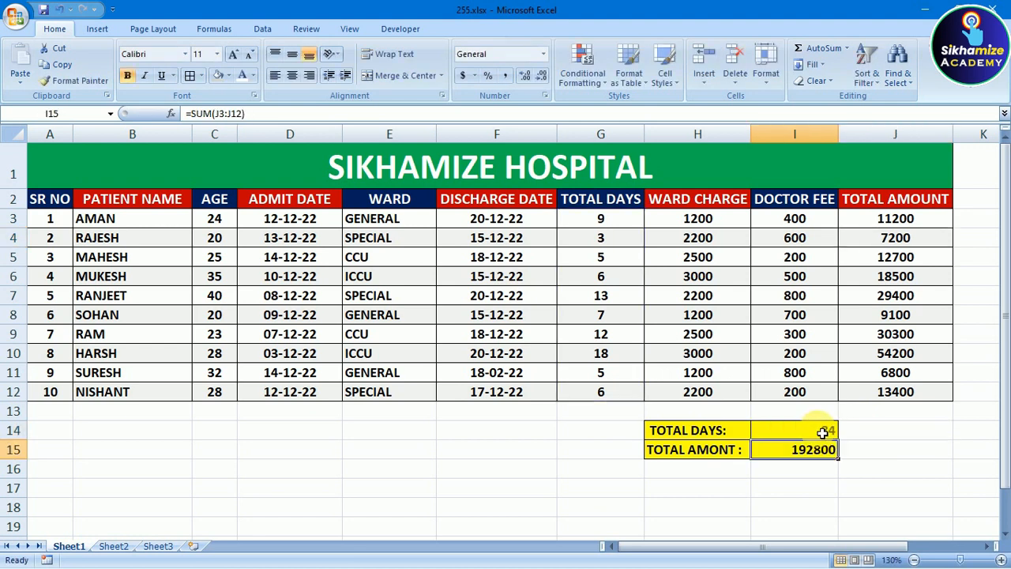
click(113, 546)
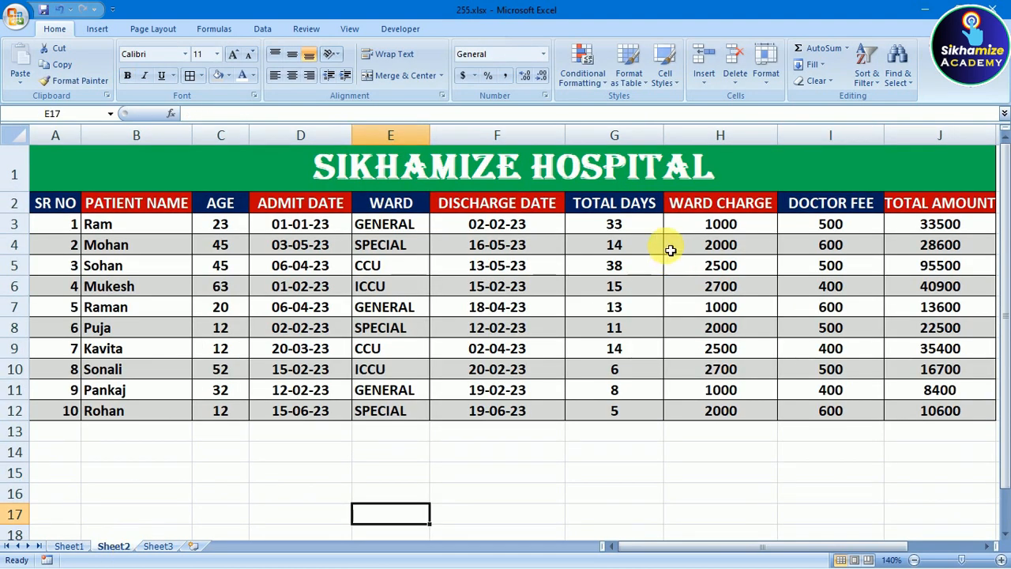
Enter the label "Total Days:" in G14 below the Sheet2 billing table
drag(640, 223, 641, 420)
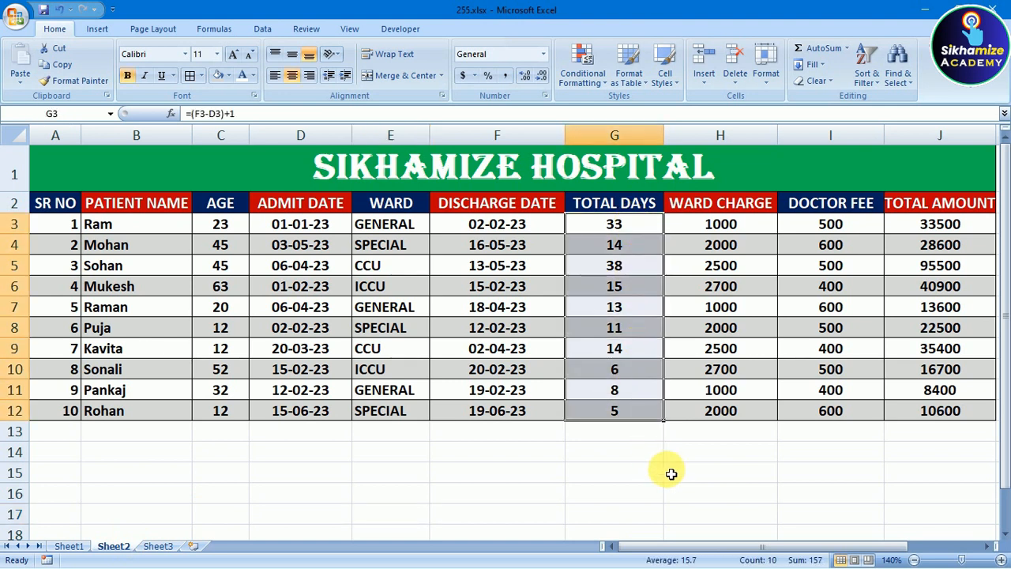
click(714, 452)
drag(618, 226, 612, 417)
click(622, 461)
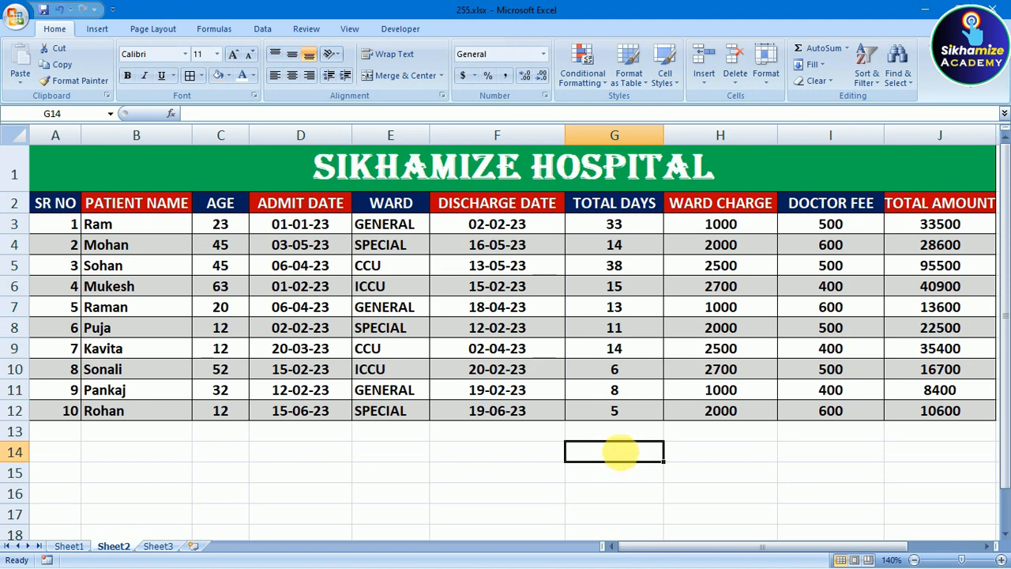
text(Total)
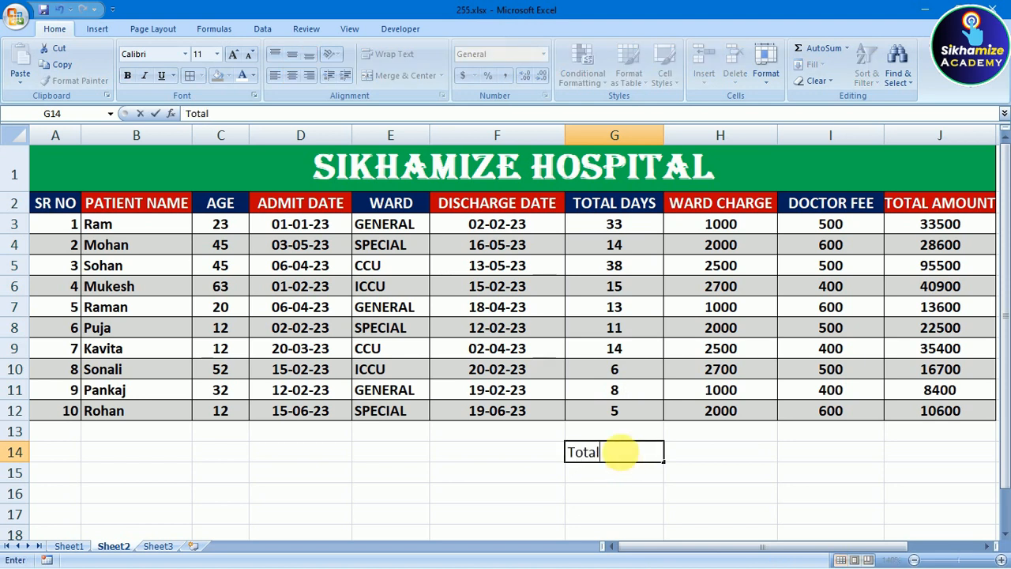
text( Day)
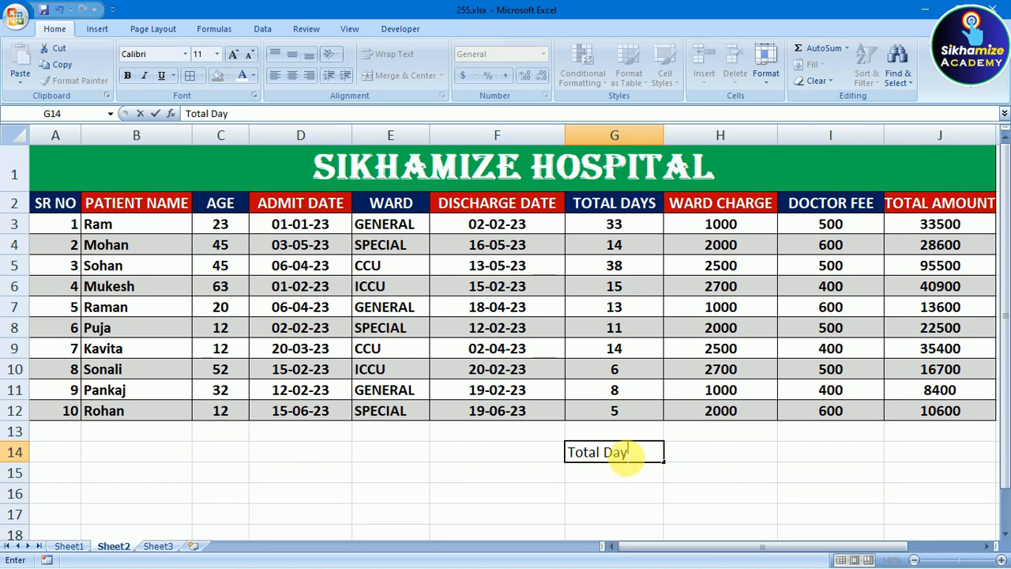
text(s)
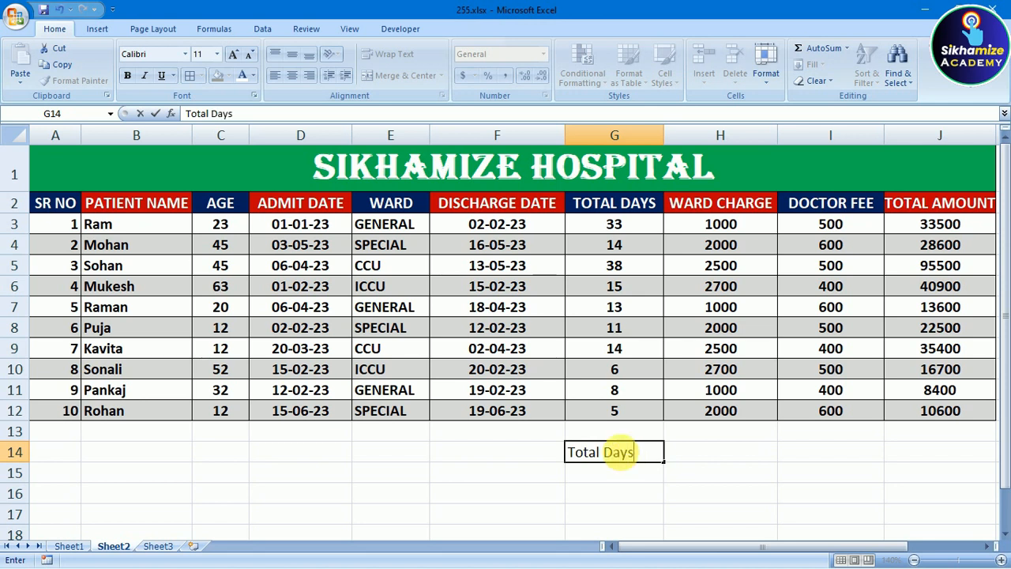
text(:)
click(696, 454)
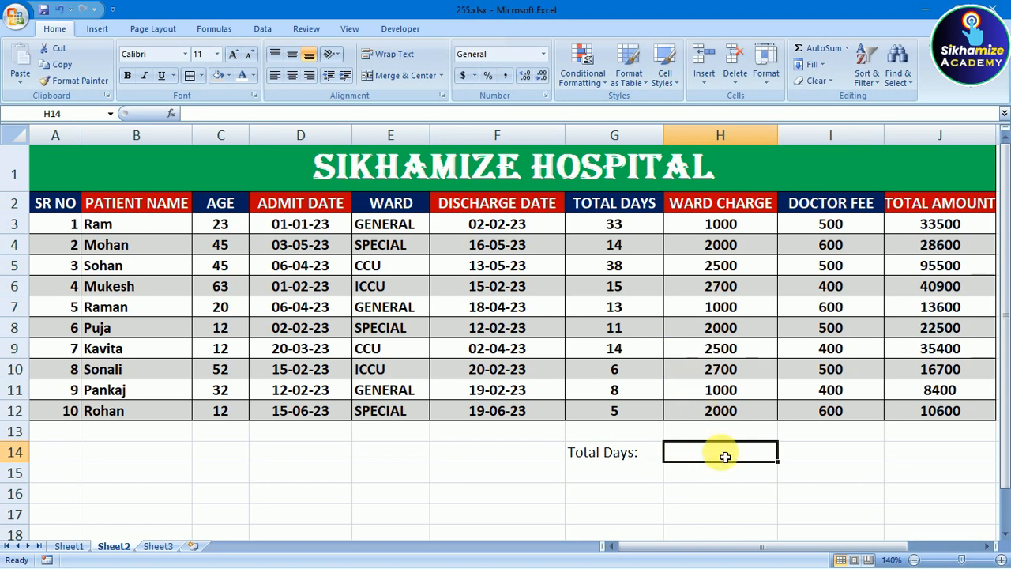
Enter =SUM(G3:G12) in H14 to total the patients' days
text(=sum)
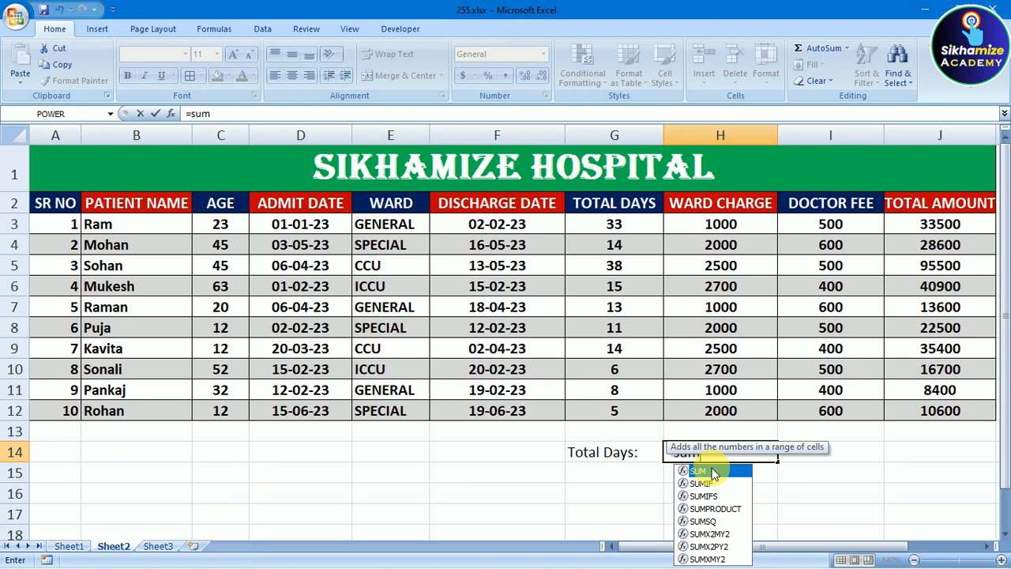
double_click(714, 472)
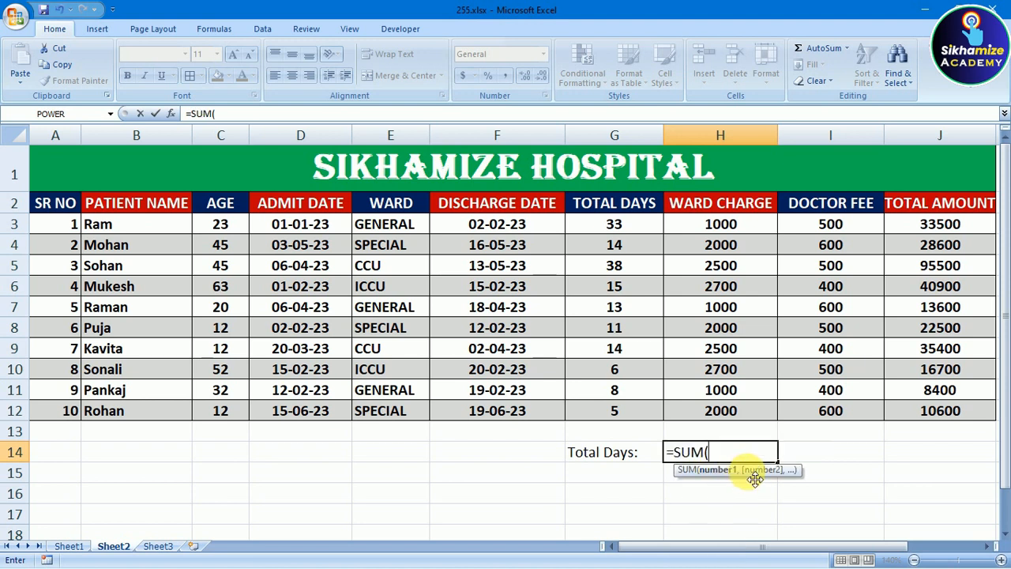
drag(621, 222, 624, 411)
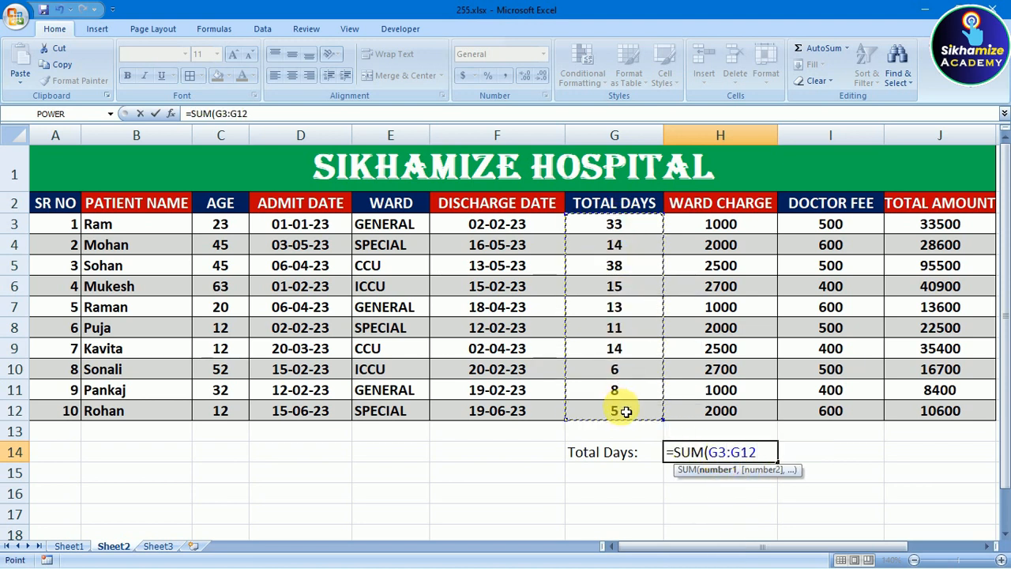
text())
key(Return)
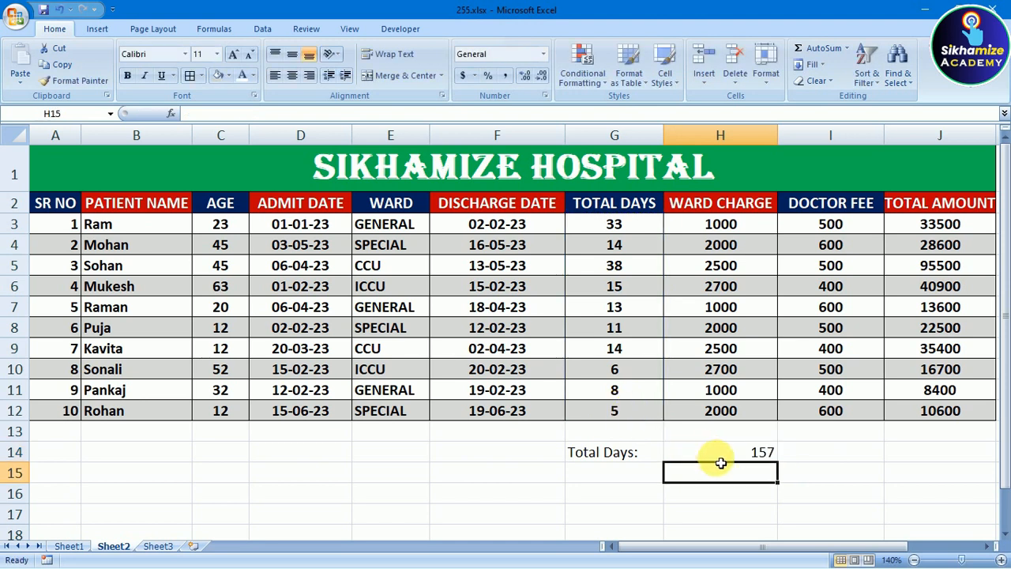
Check the totals block on Sheet1, and enter the label "Total Amount:" in G15 of Sheet2
click(640, 478)
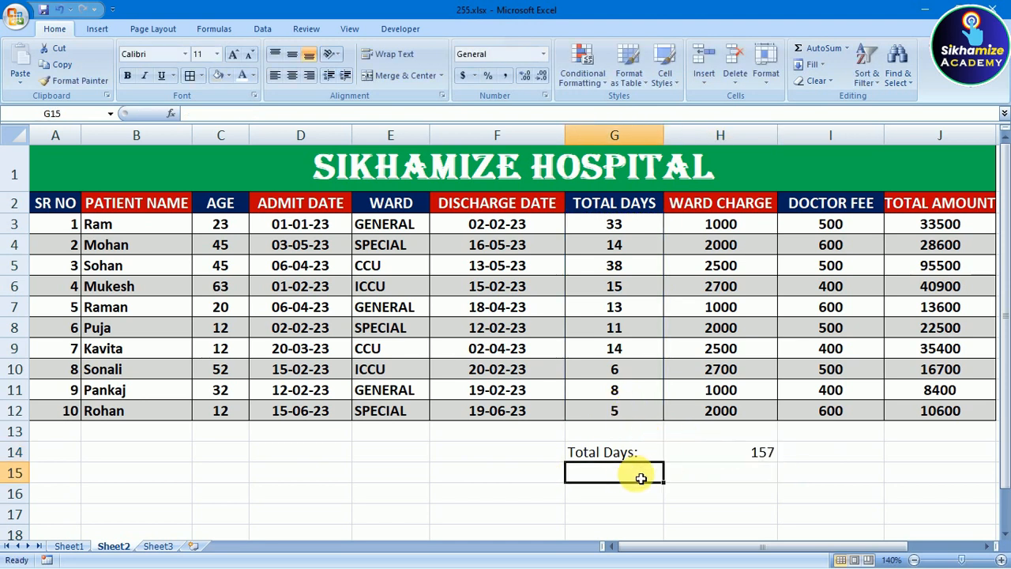
click(69, 546)
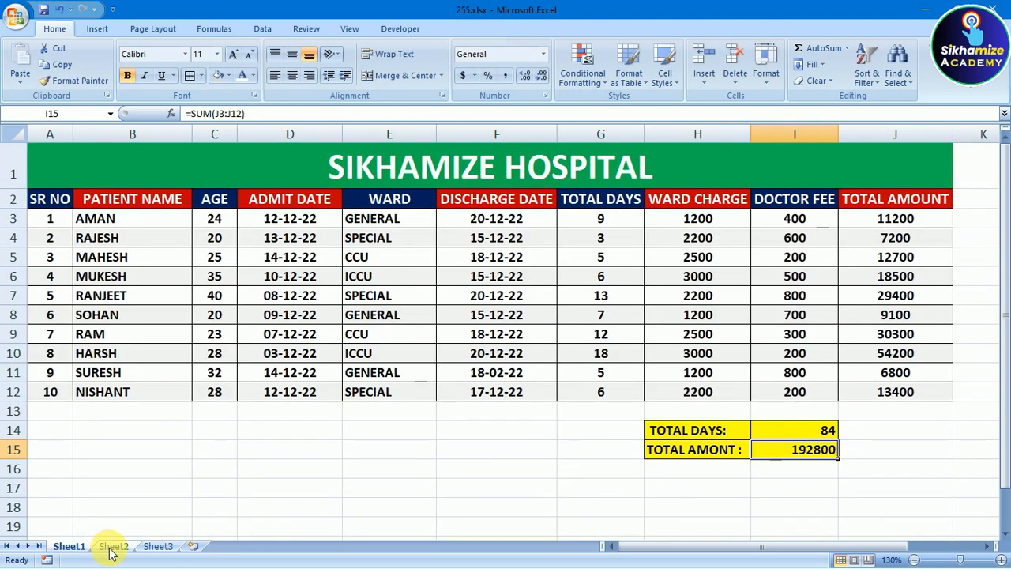
click(111, 548)
click(694, 476)
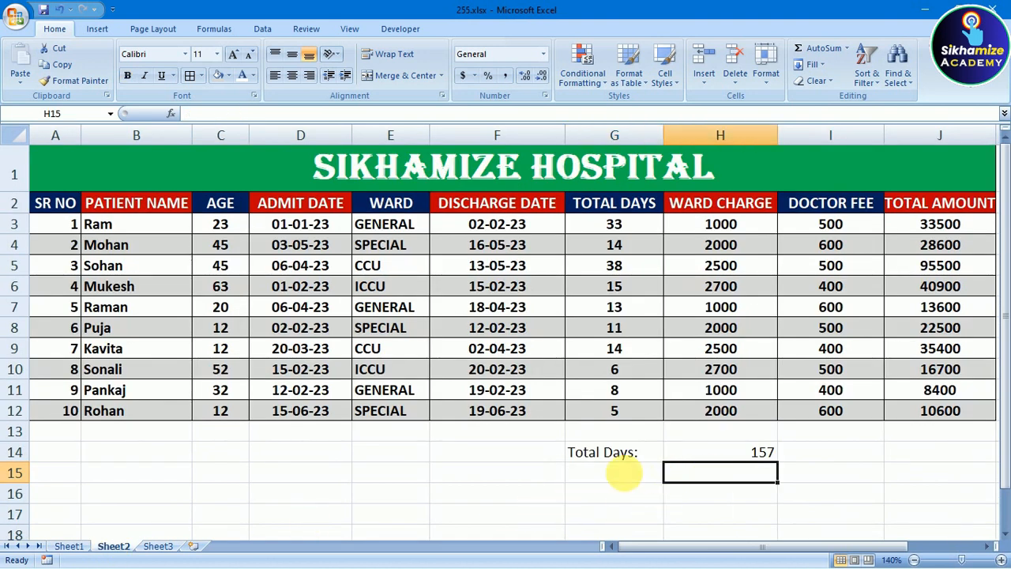
drag(933, 222, 953, 419)
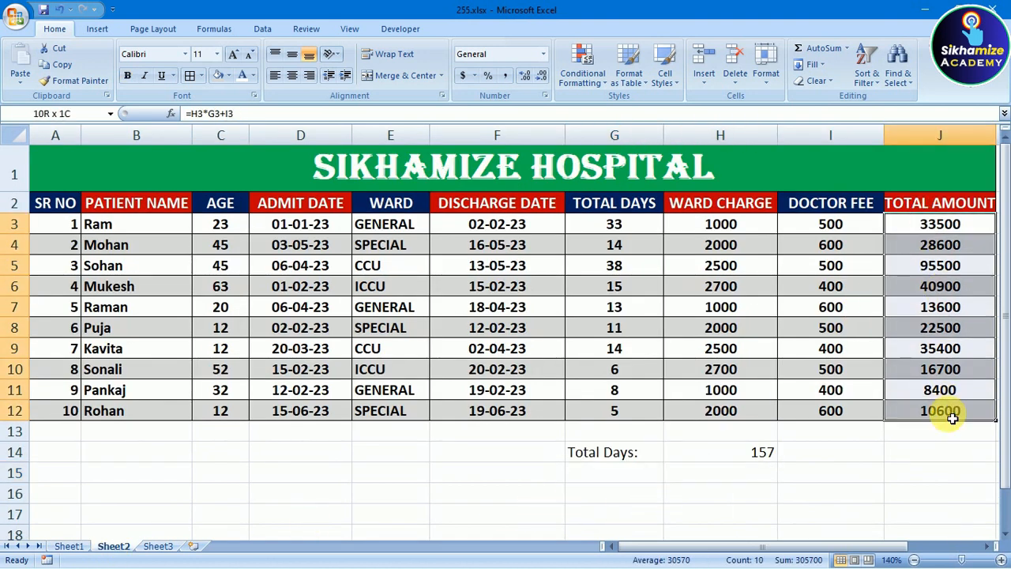
click(622, 470)
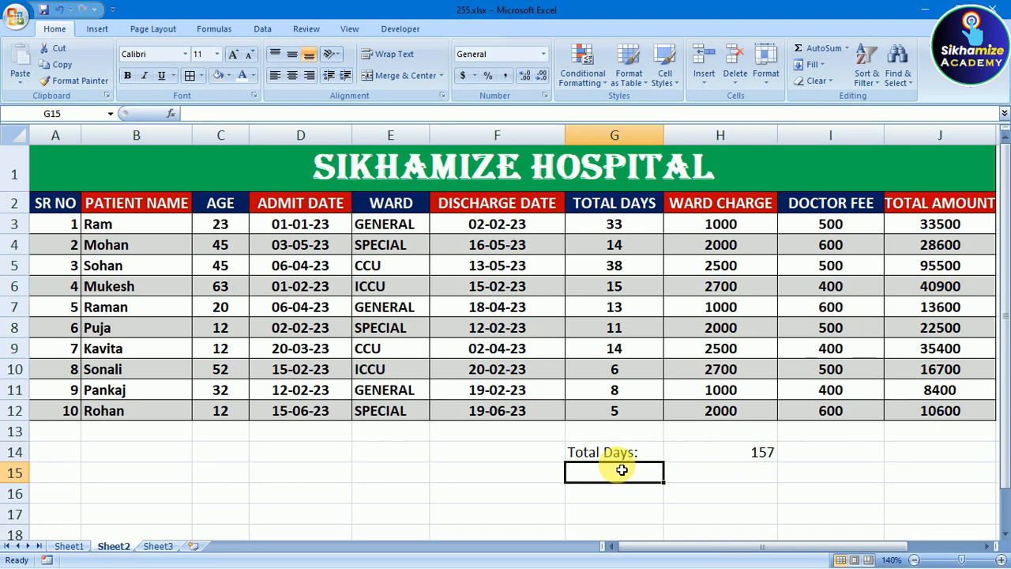
text(Total Amount)
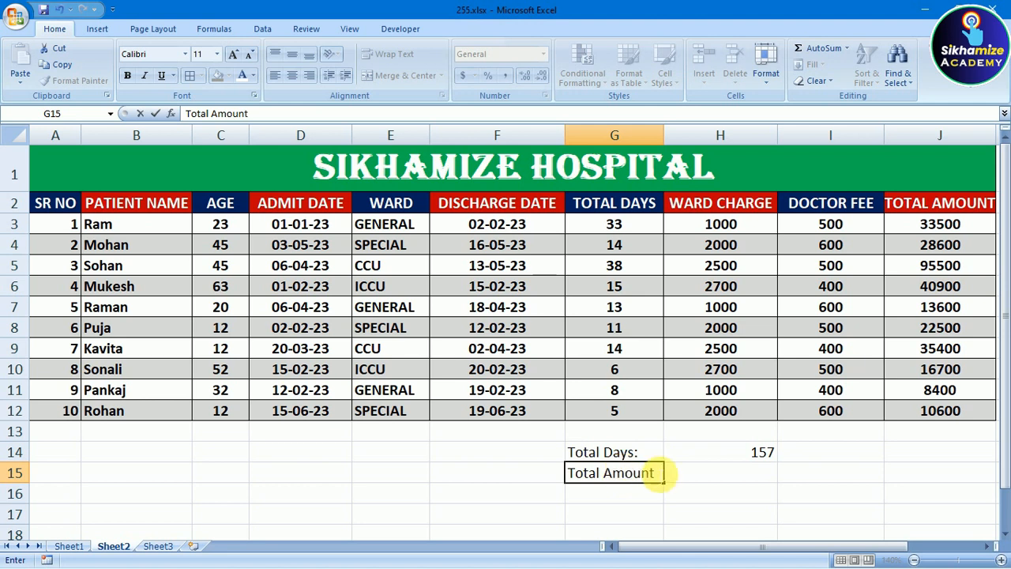
text(:)
Enter =SUM(J3:J12) in H15 to total the patients' amounts
click(689, 474)
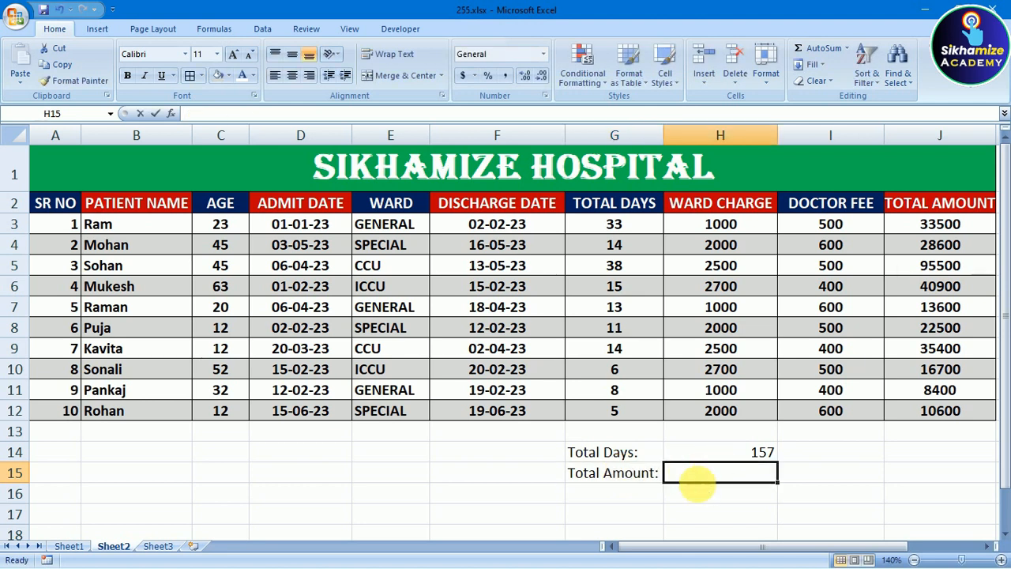
text(=sum)
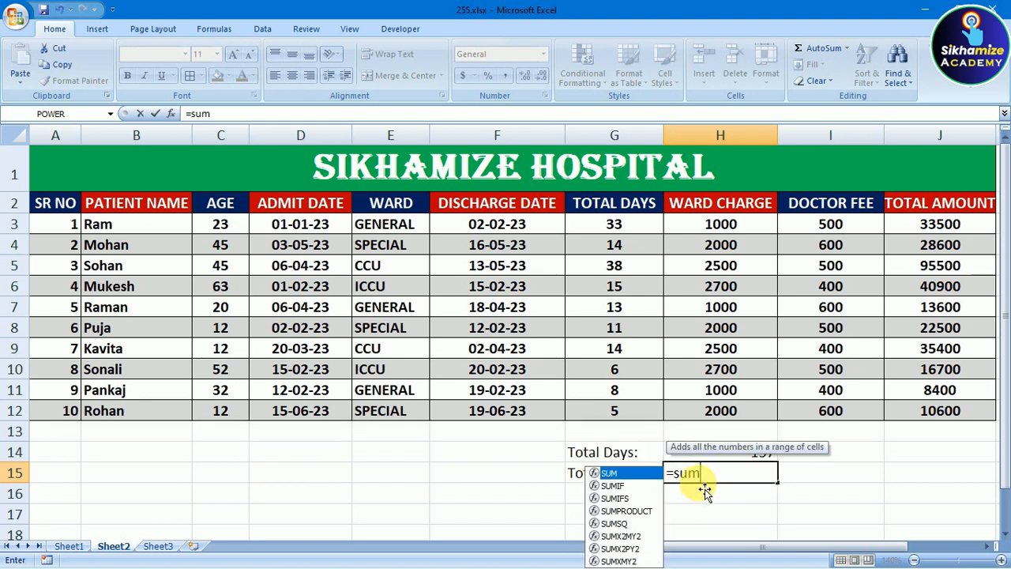
key(Tab)
drag(936, 225, 942, 412)
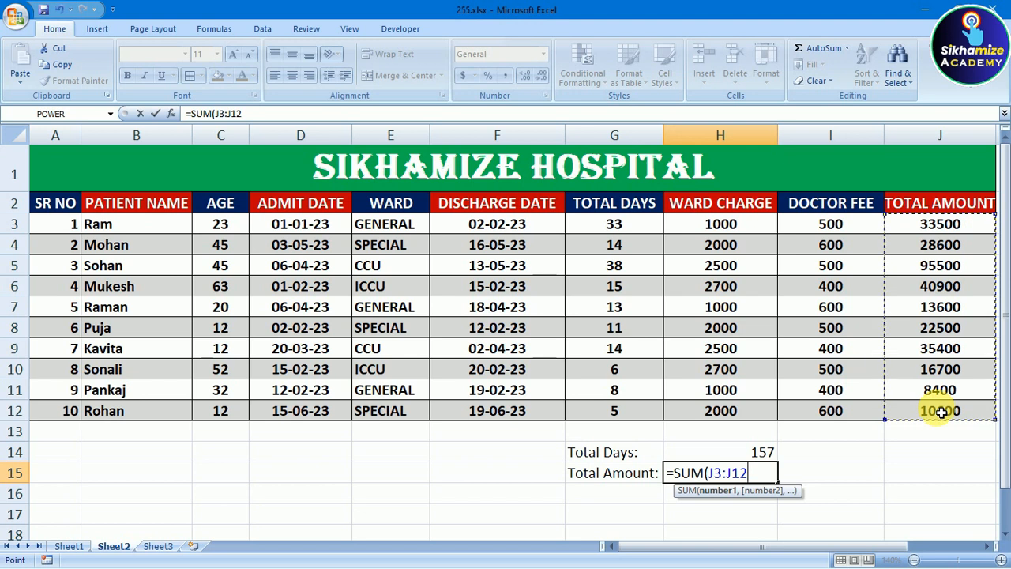
text())
key(Return)
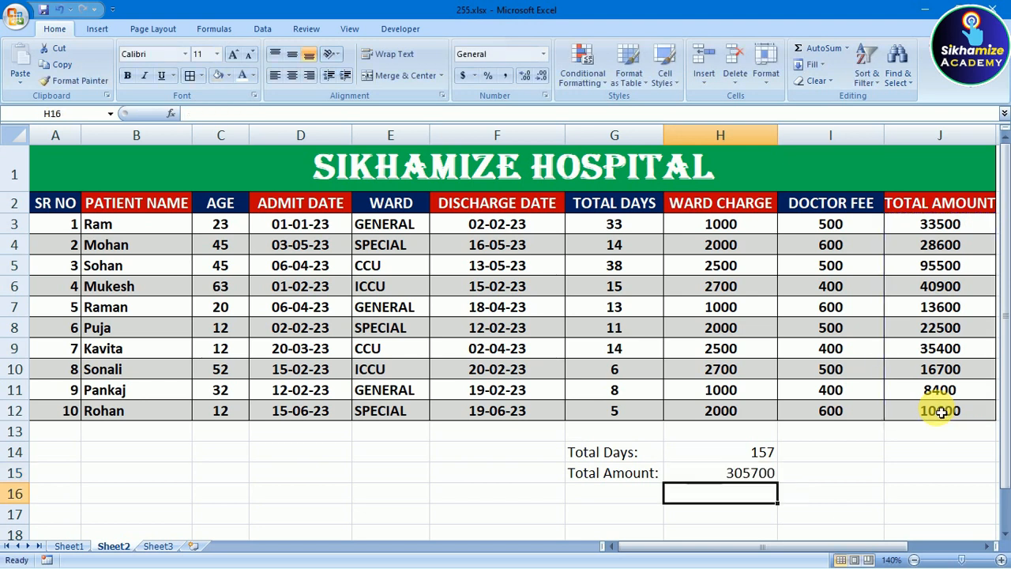
Format the totals in H14:H15 with a thousands separator and no decimal places
click(754, 472)
drag(757, 453, 759, 472)
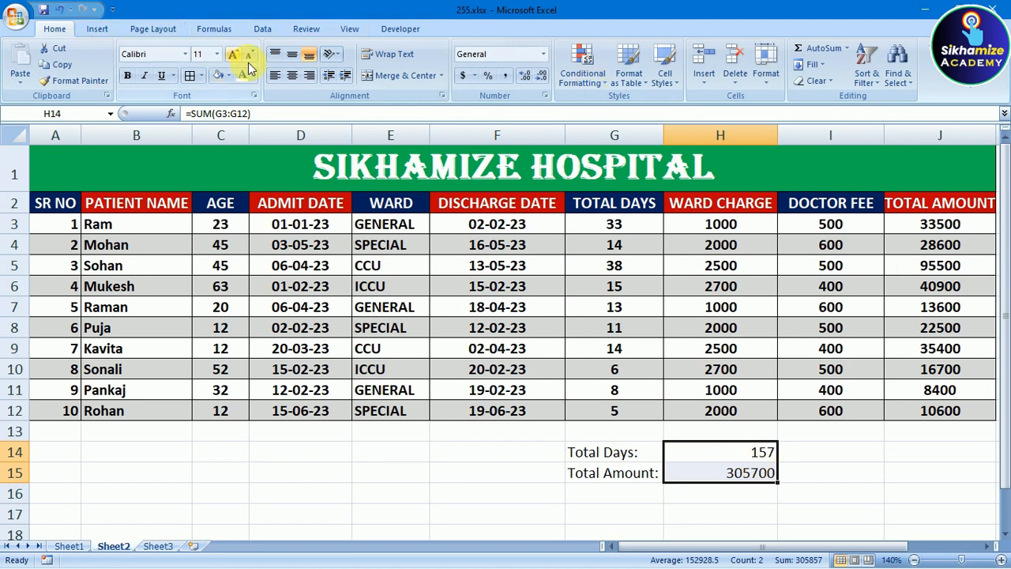
click(505, 75)
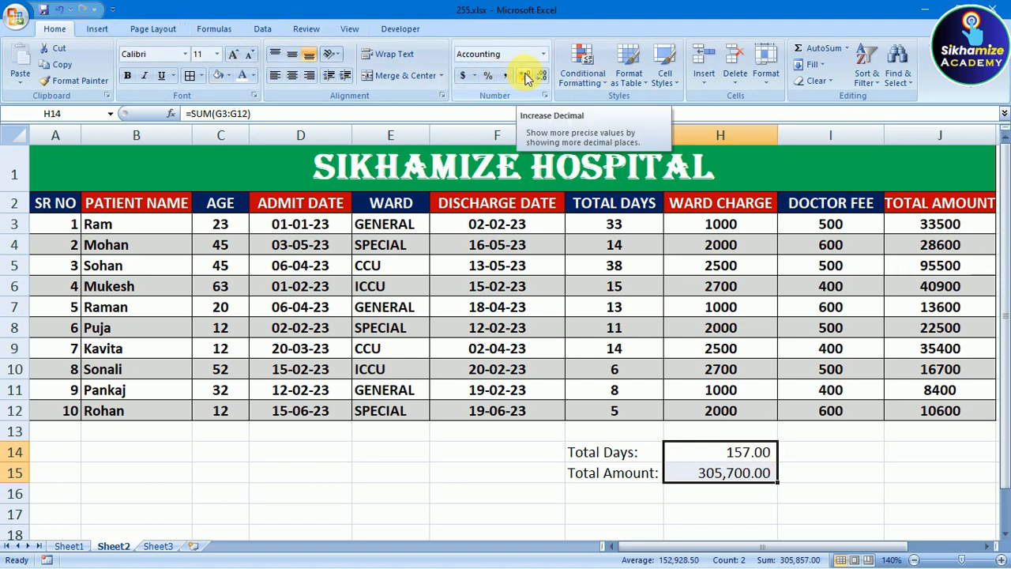
click(526, 75)
click(526, 75)
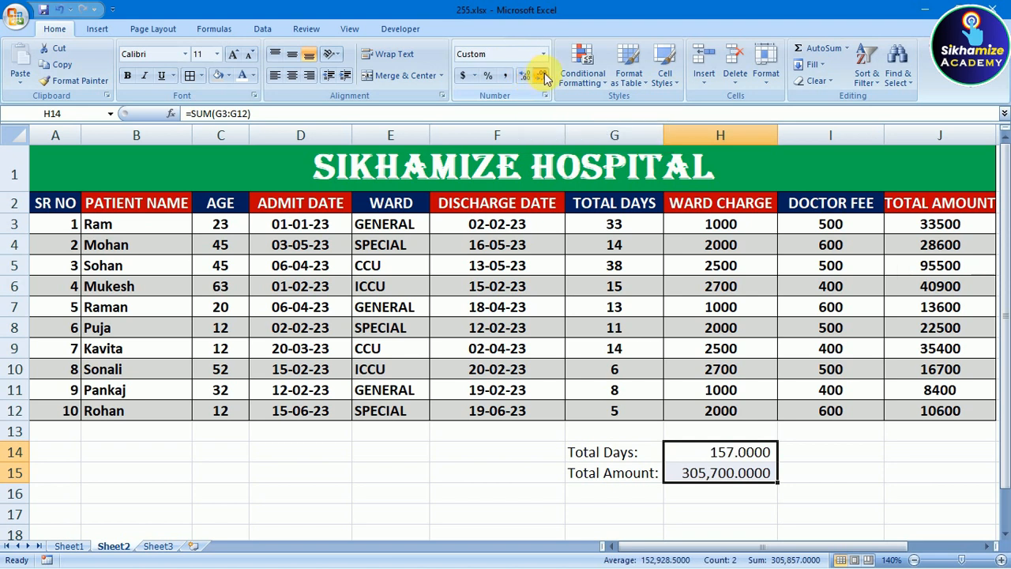
click(544, 76)
click(543, 76)
click(544, 76)
click(543, 76)
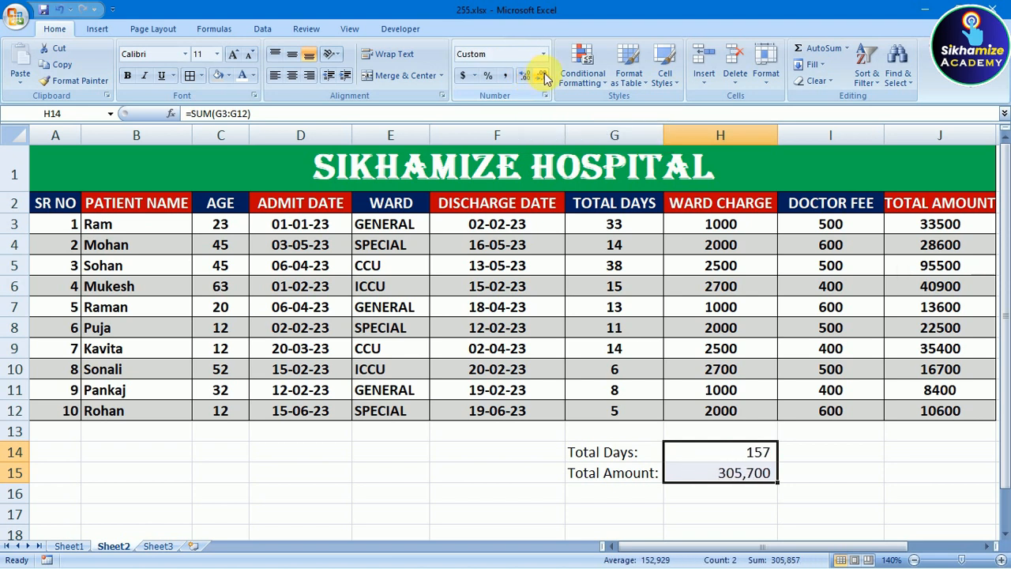
click(866, 513)
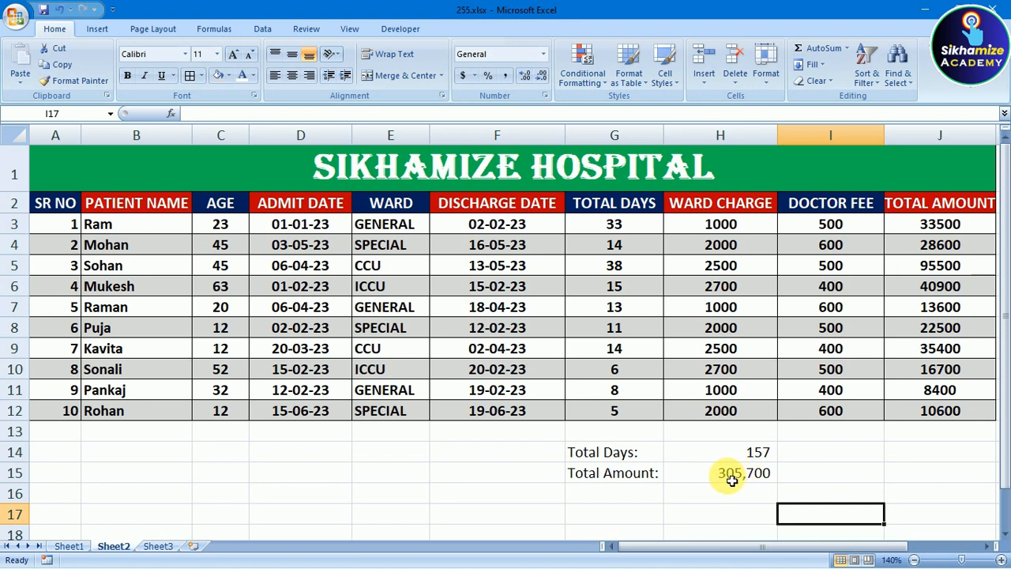
Make the total labels and values in G14:H15 bold, keeping the font size at 11
drag(587, 451, 744, 474)
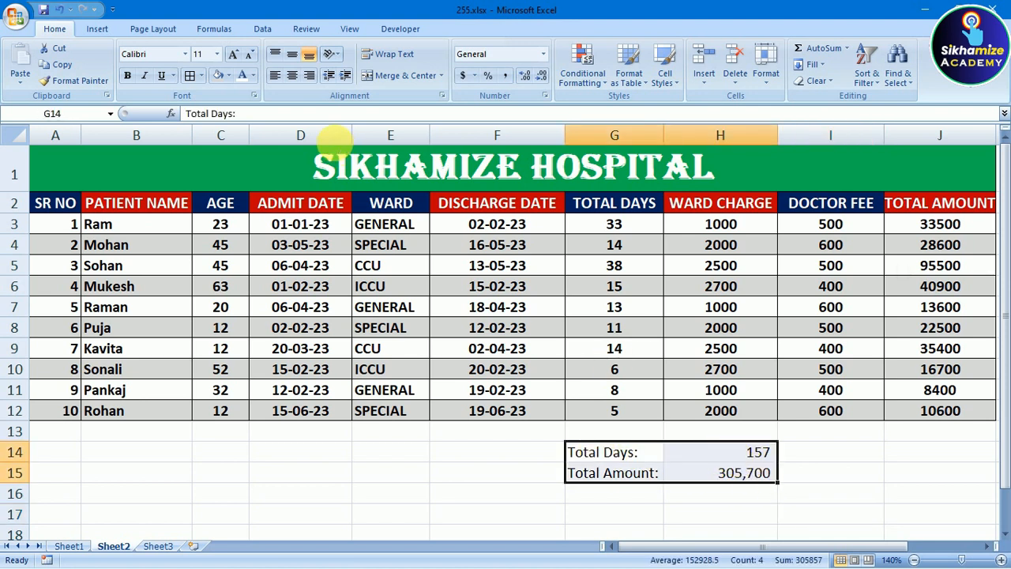
click(129, 76)
click(234, 56)
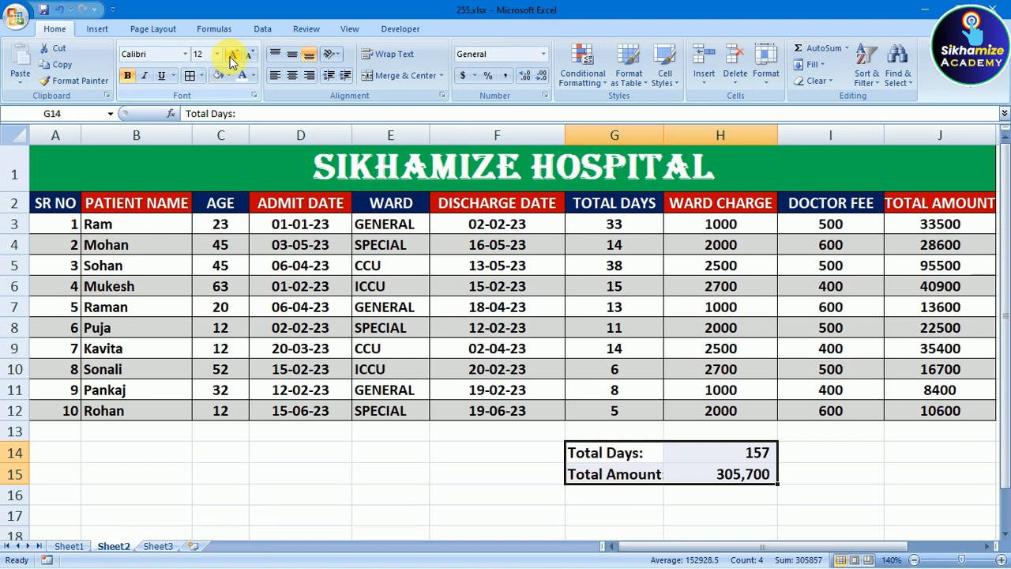
click(249, 55)
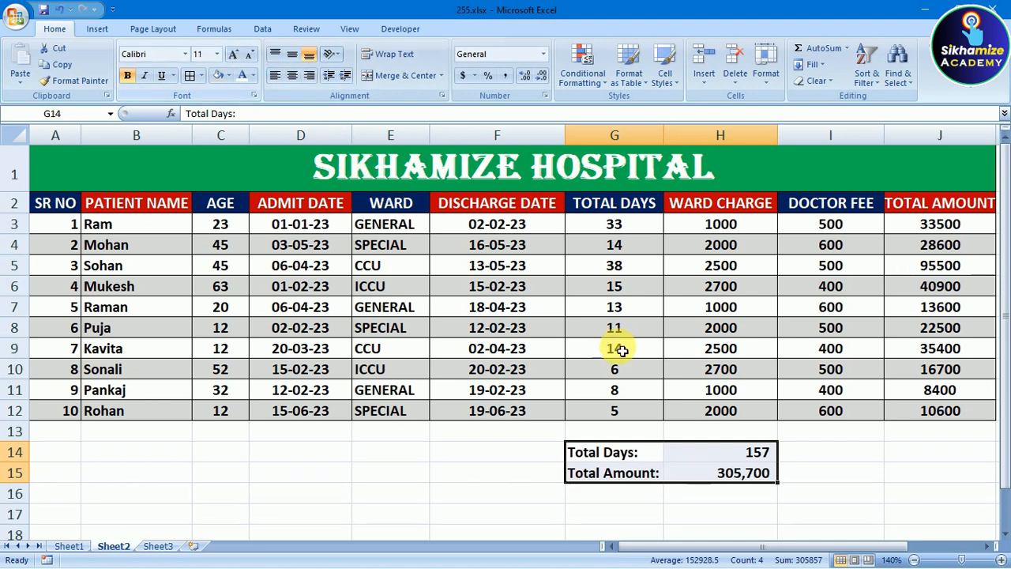
click(693, 528)
Align the total values in H14:H15 to the top and right of their cells
click(684, 452)
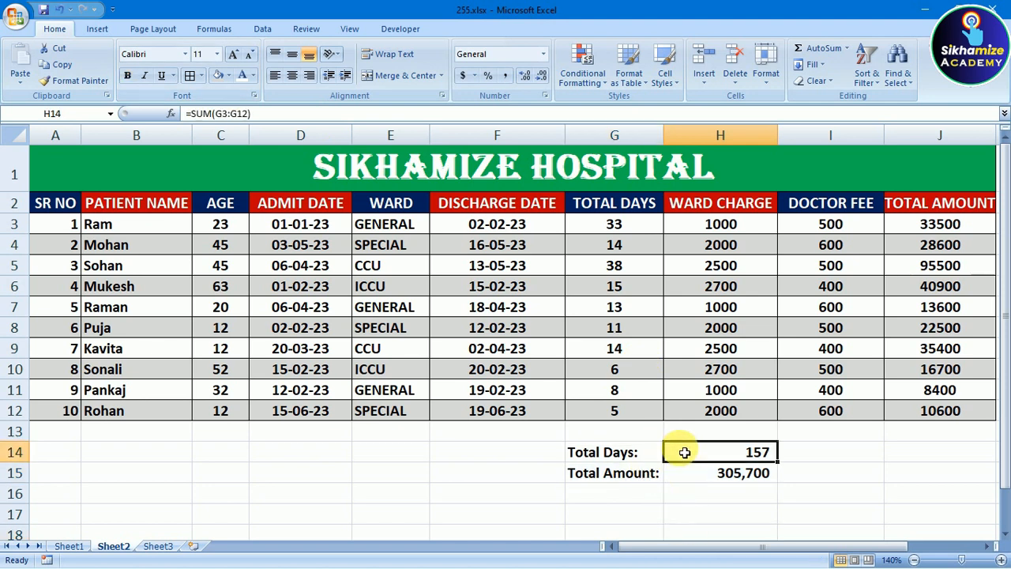
drag(685, 452, 746, 476)
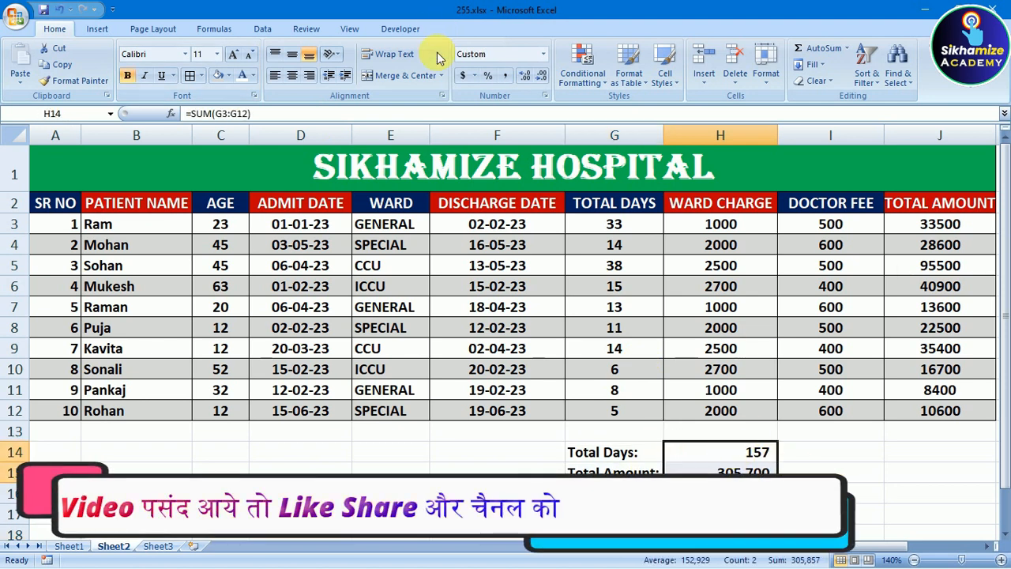
click(275, 57)
click(735, 512)
click(727, 455)
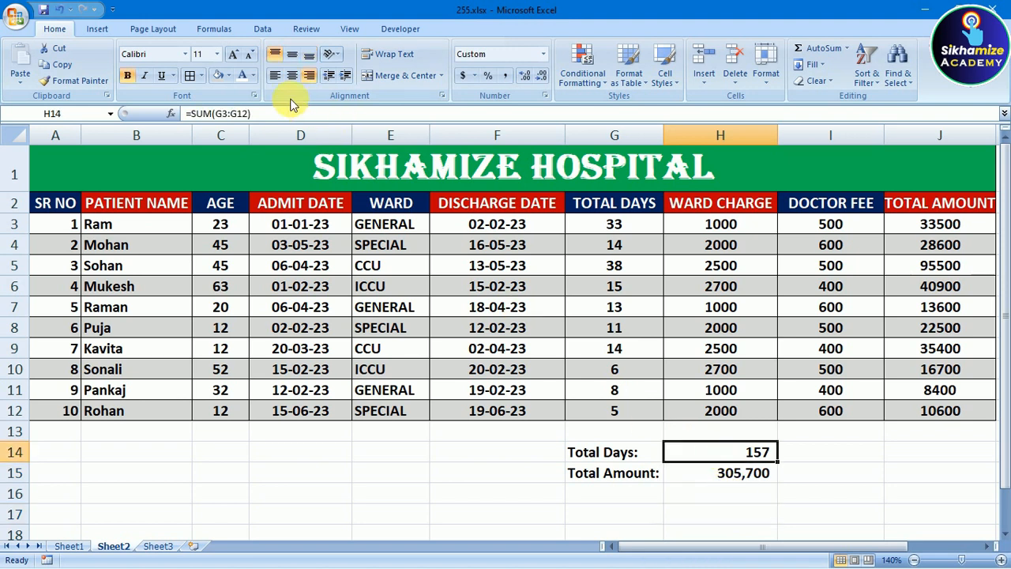
click(682, 473)
drag(728, 456, 740, 474)
click(897, 493)
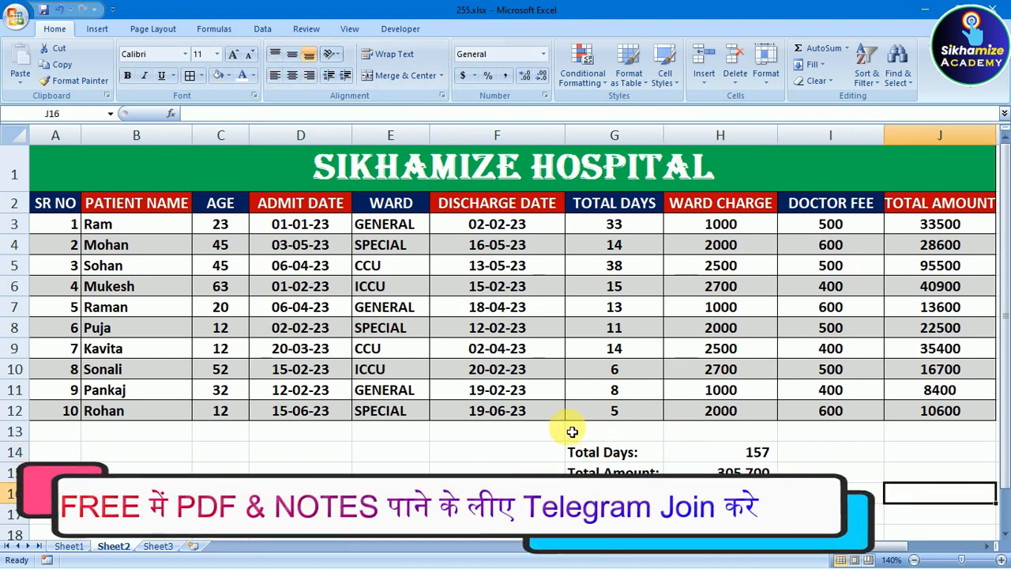
Add borders around every cell of the totals block G14:H15
drag(584, 452, 737, 488)
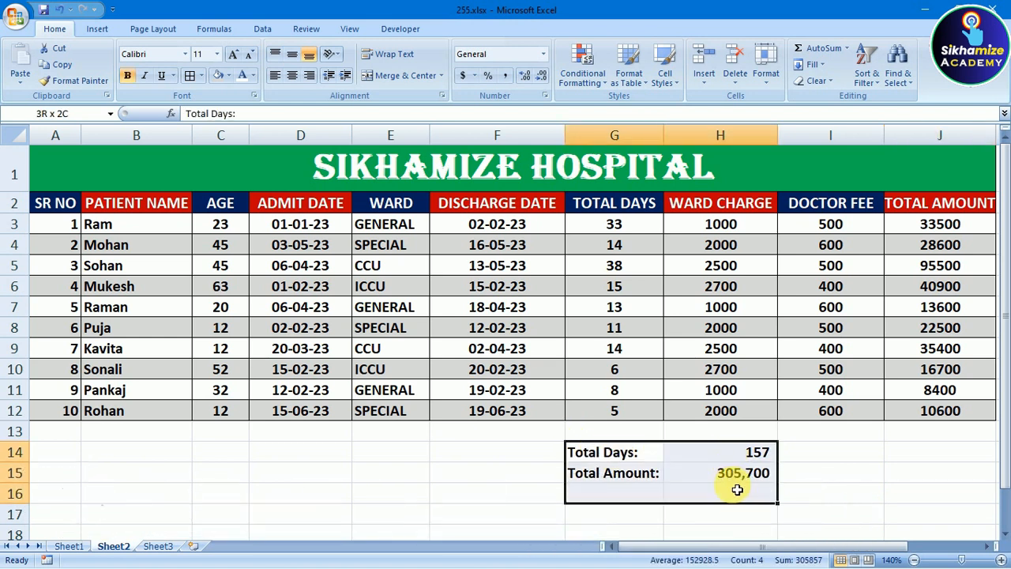
click(731, 477)
drag(616, 447, 710, 471)
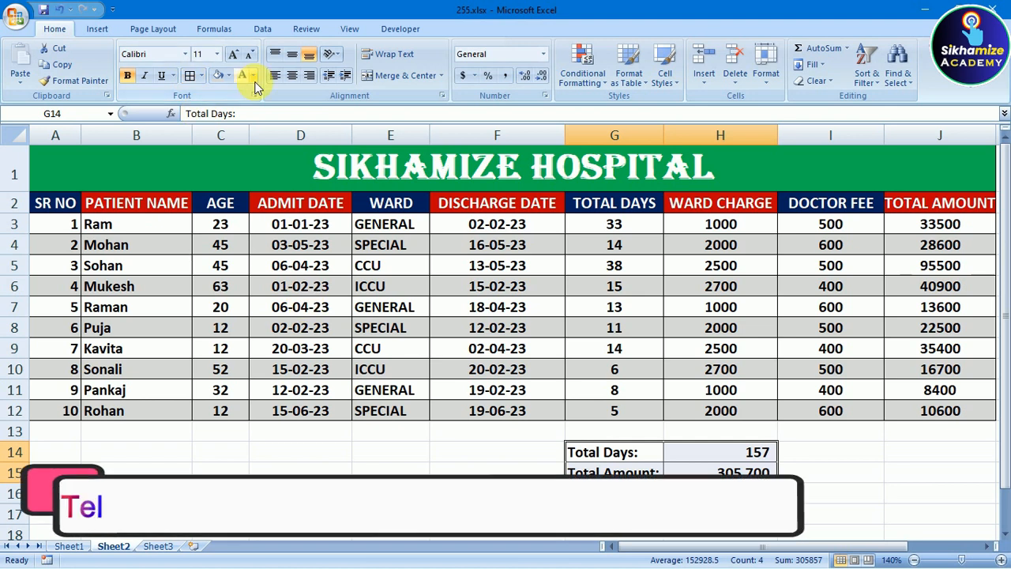
Fill the Total Days cells G14:H14 with red and the Total Amount cells G15:H15 with dark blue
click(227, 75)
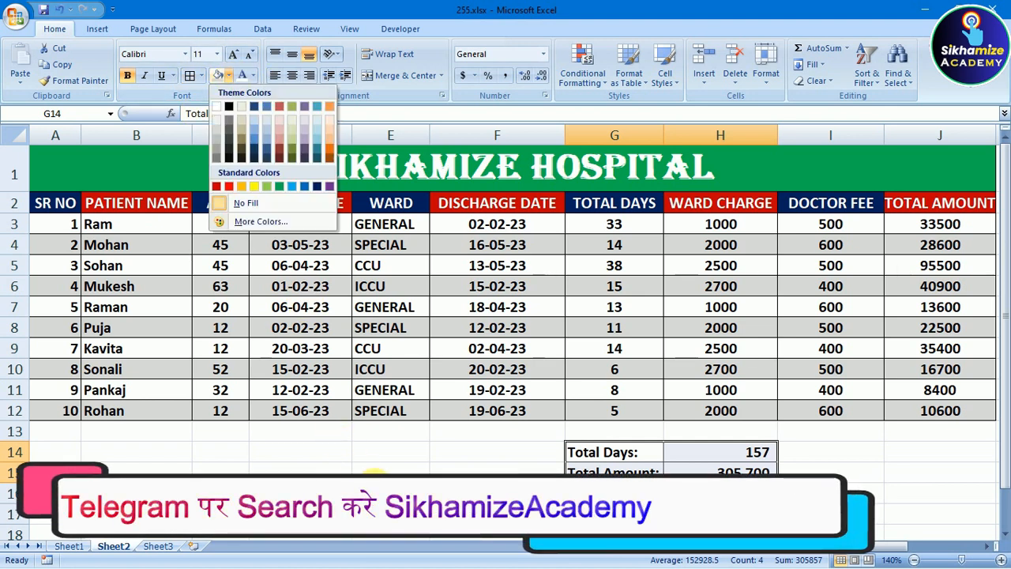
click(378, 486)
click(600, 467)
drag(613, 453, 712, 461)
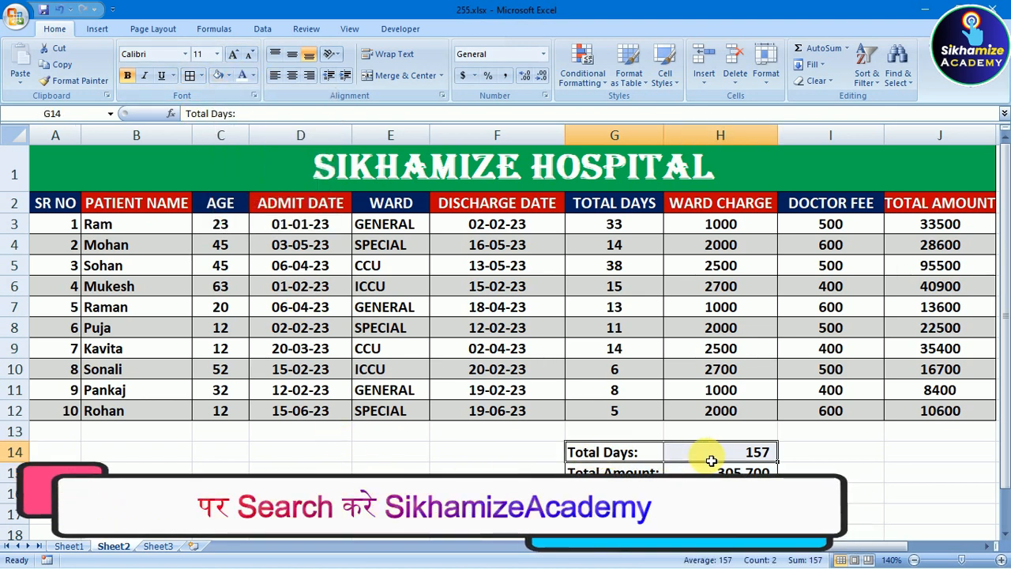
click(227, 75)
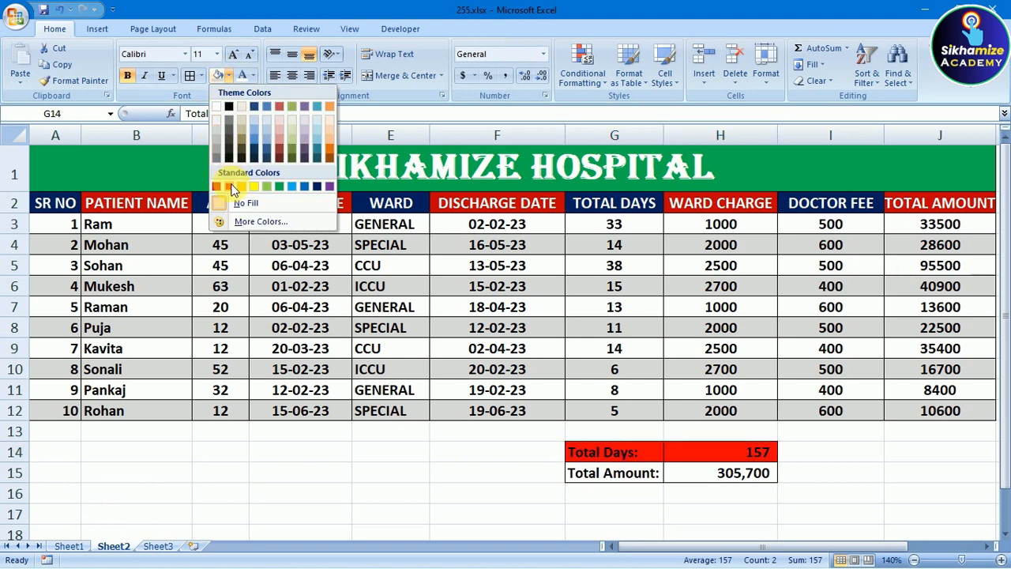
click(233, 188)
drag(620, 471, 717, 469)
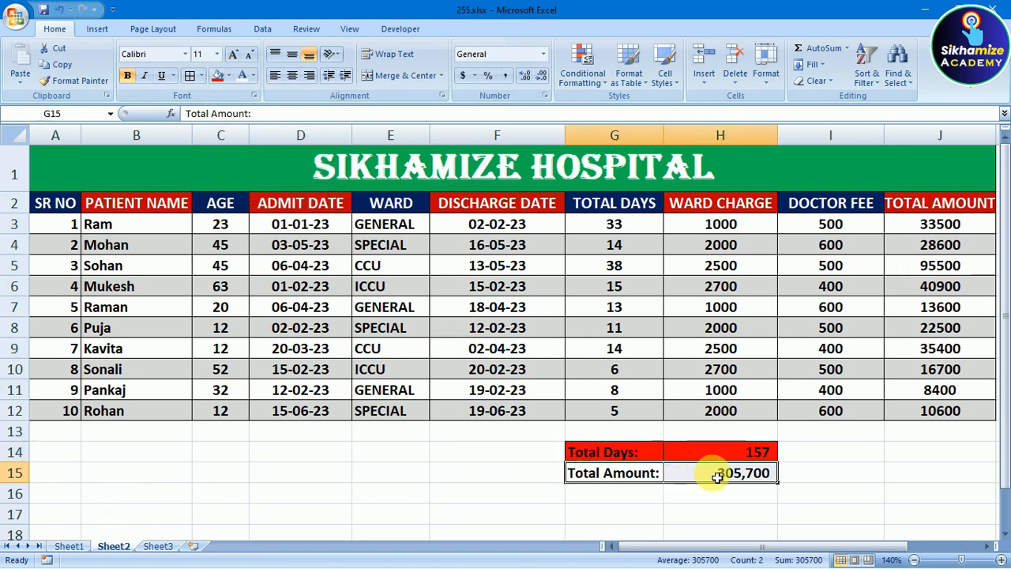
click(230, 75)
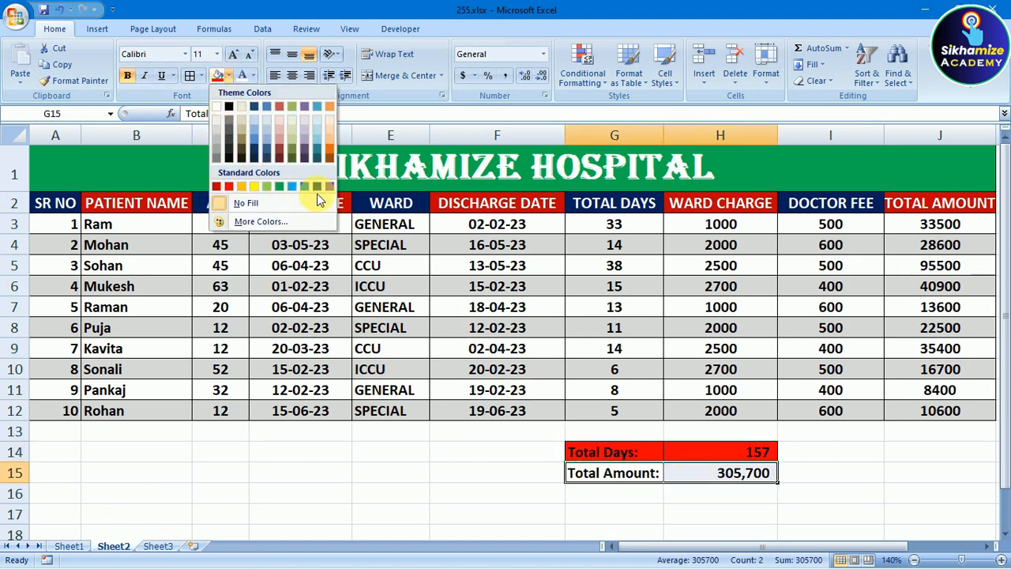
click(314, 188)
Change the font color of the totals block G14:H15 to white
drag(591, 452, 749, 469)
click(508, 474)
drag(637, 458, 719, 481)
click(241, 75)
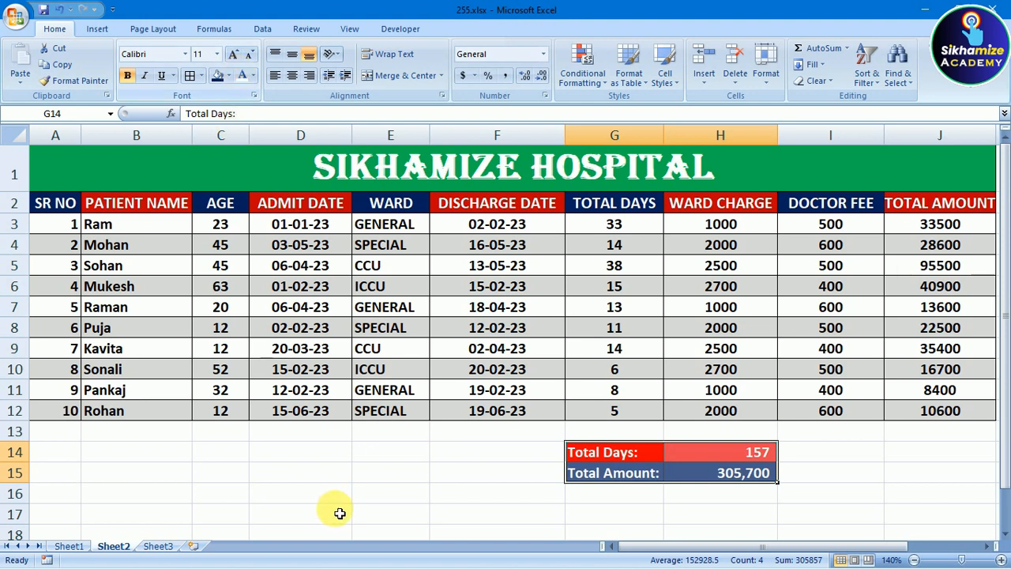
click(417, 497)
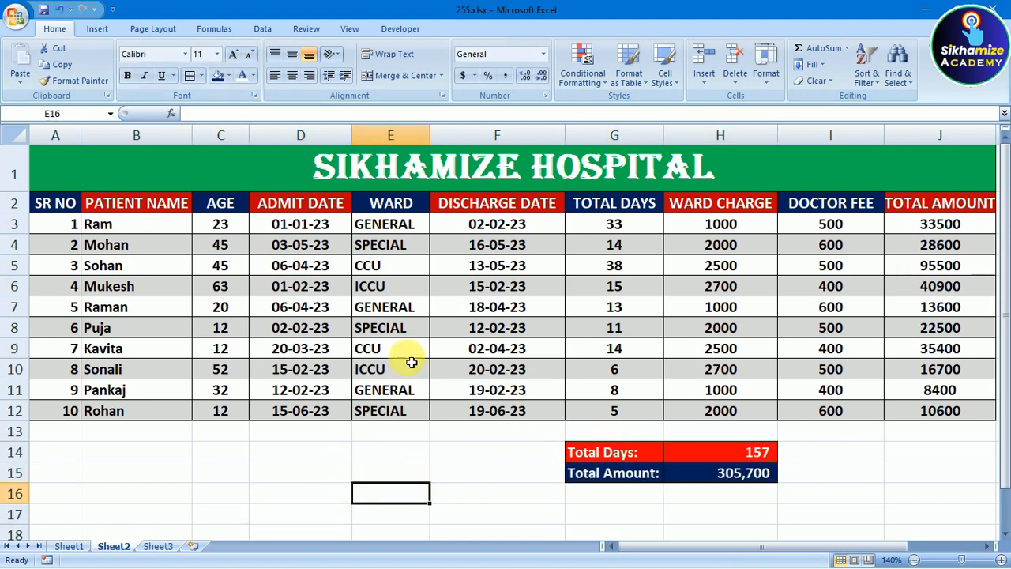
click(823, 496)
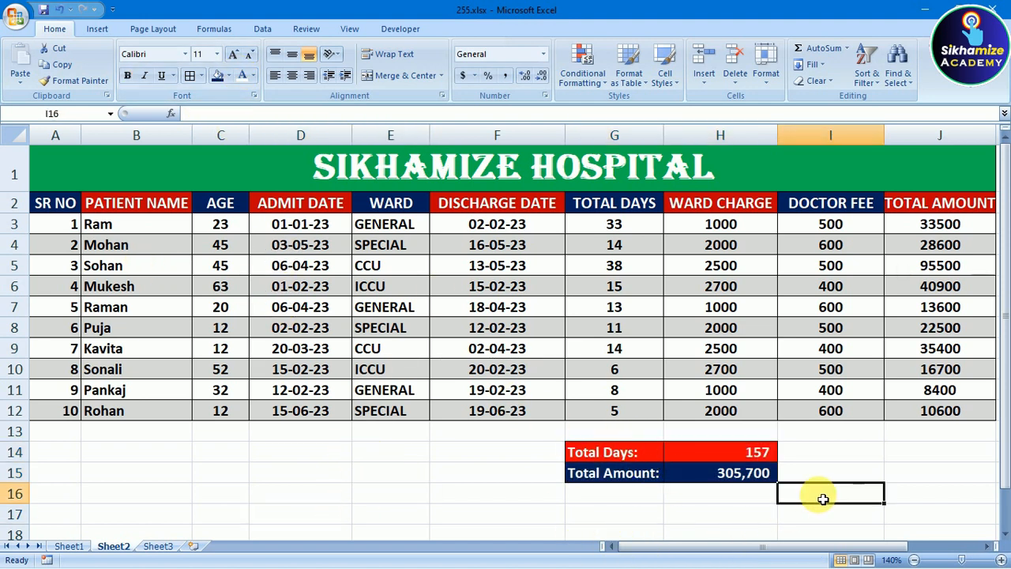